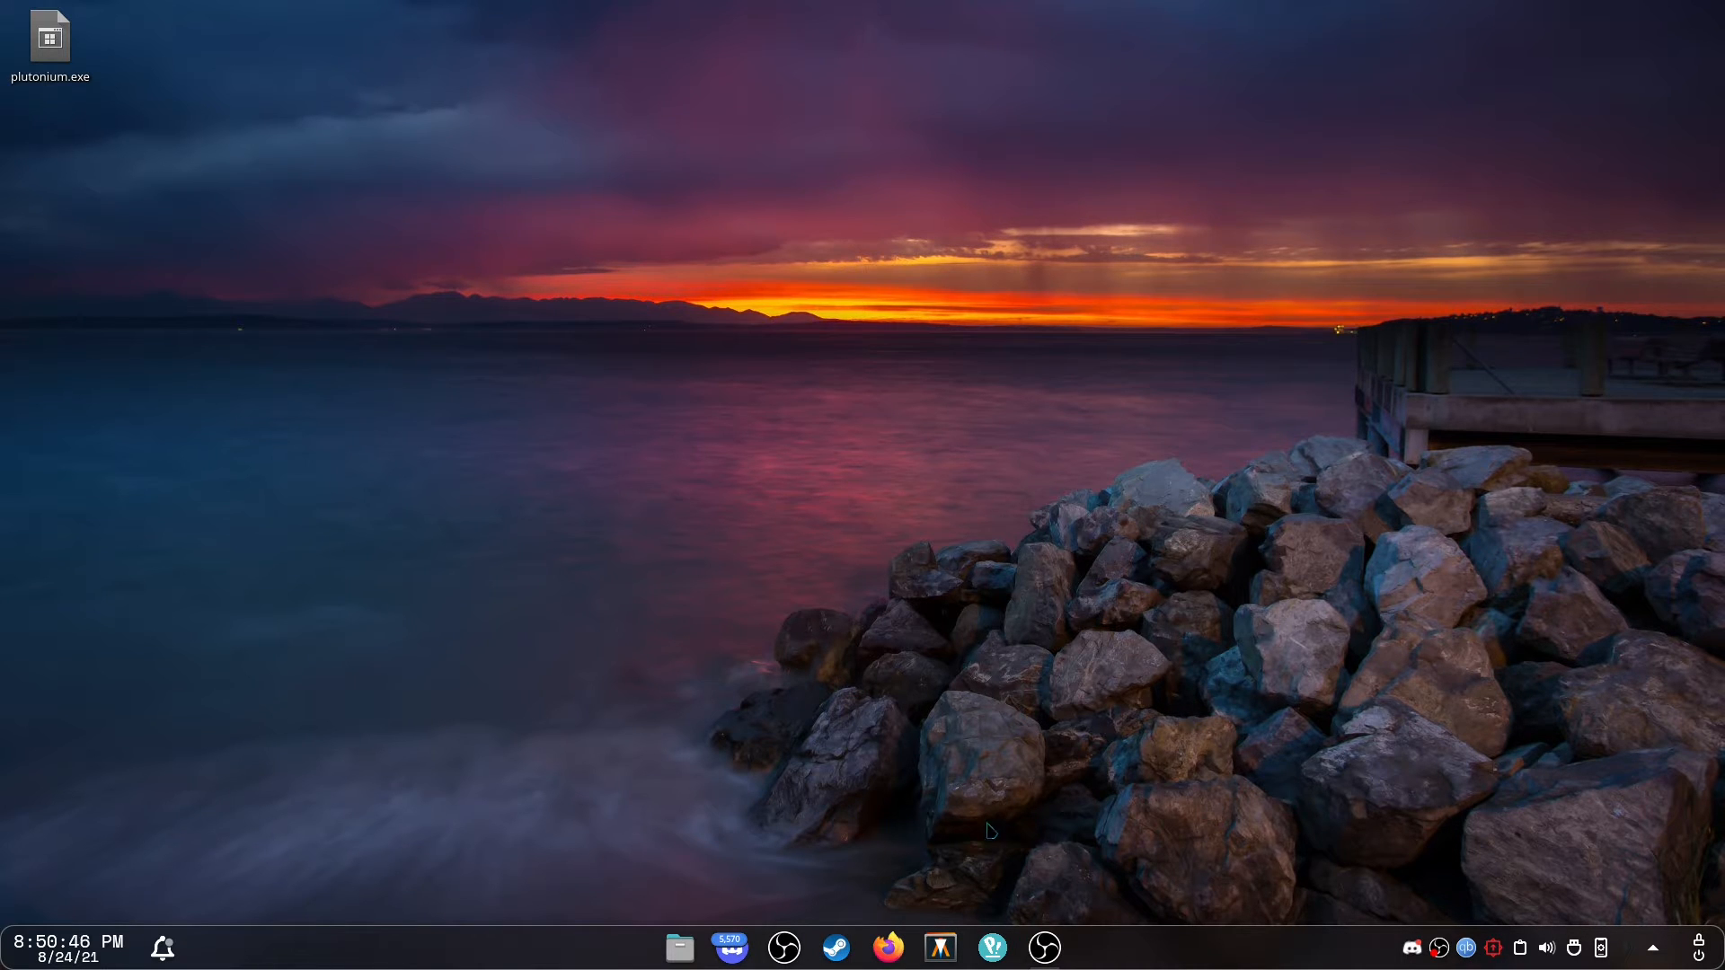
drag(428, 191, 1014, 620)
drag(866, 139, 866, 371)
drag(638, 375, 1128, 898)
mouse_move(50, 41)
mouse_down()
mouse_move(263, 92)
mouse_move(67, 58)
mouse_up()
Examine the panel's clock calendar, notifications and system tray popups.
click(163, 960)
click(163, 961)
click(88, 947)
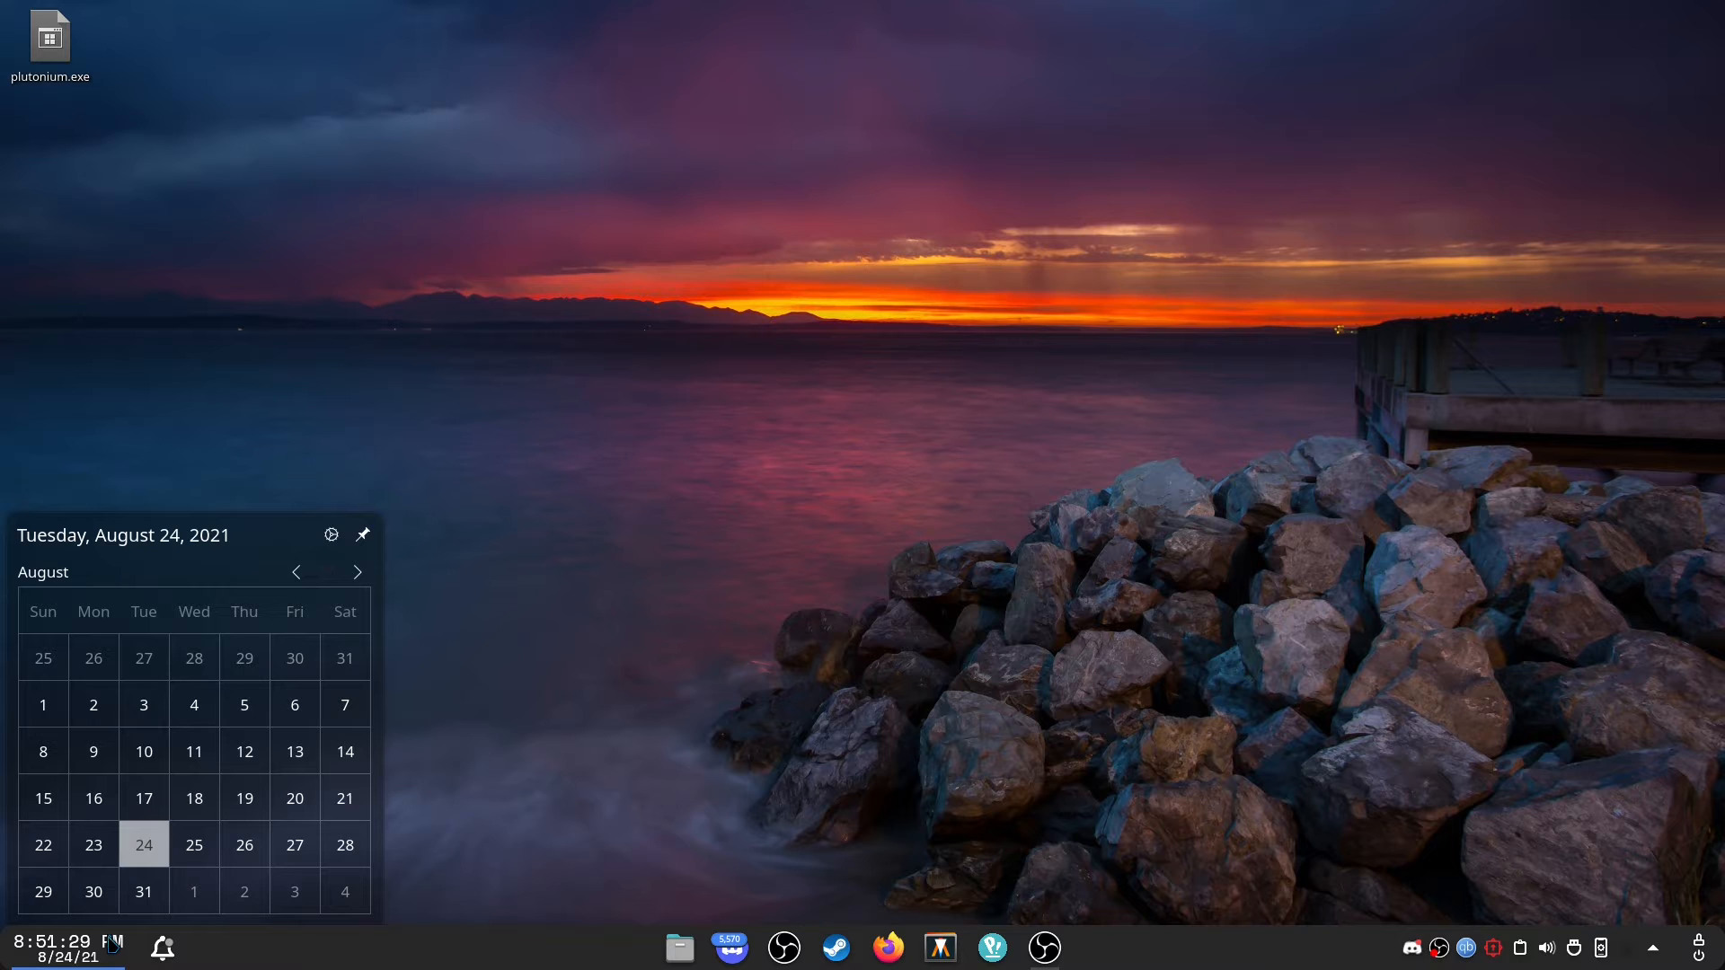
click(67, 954)
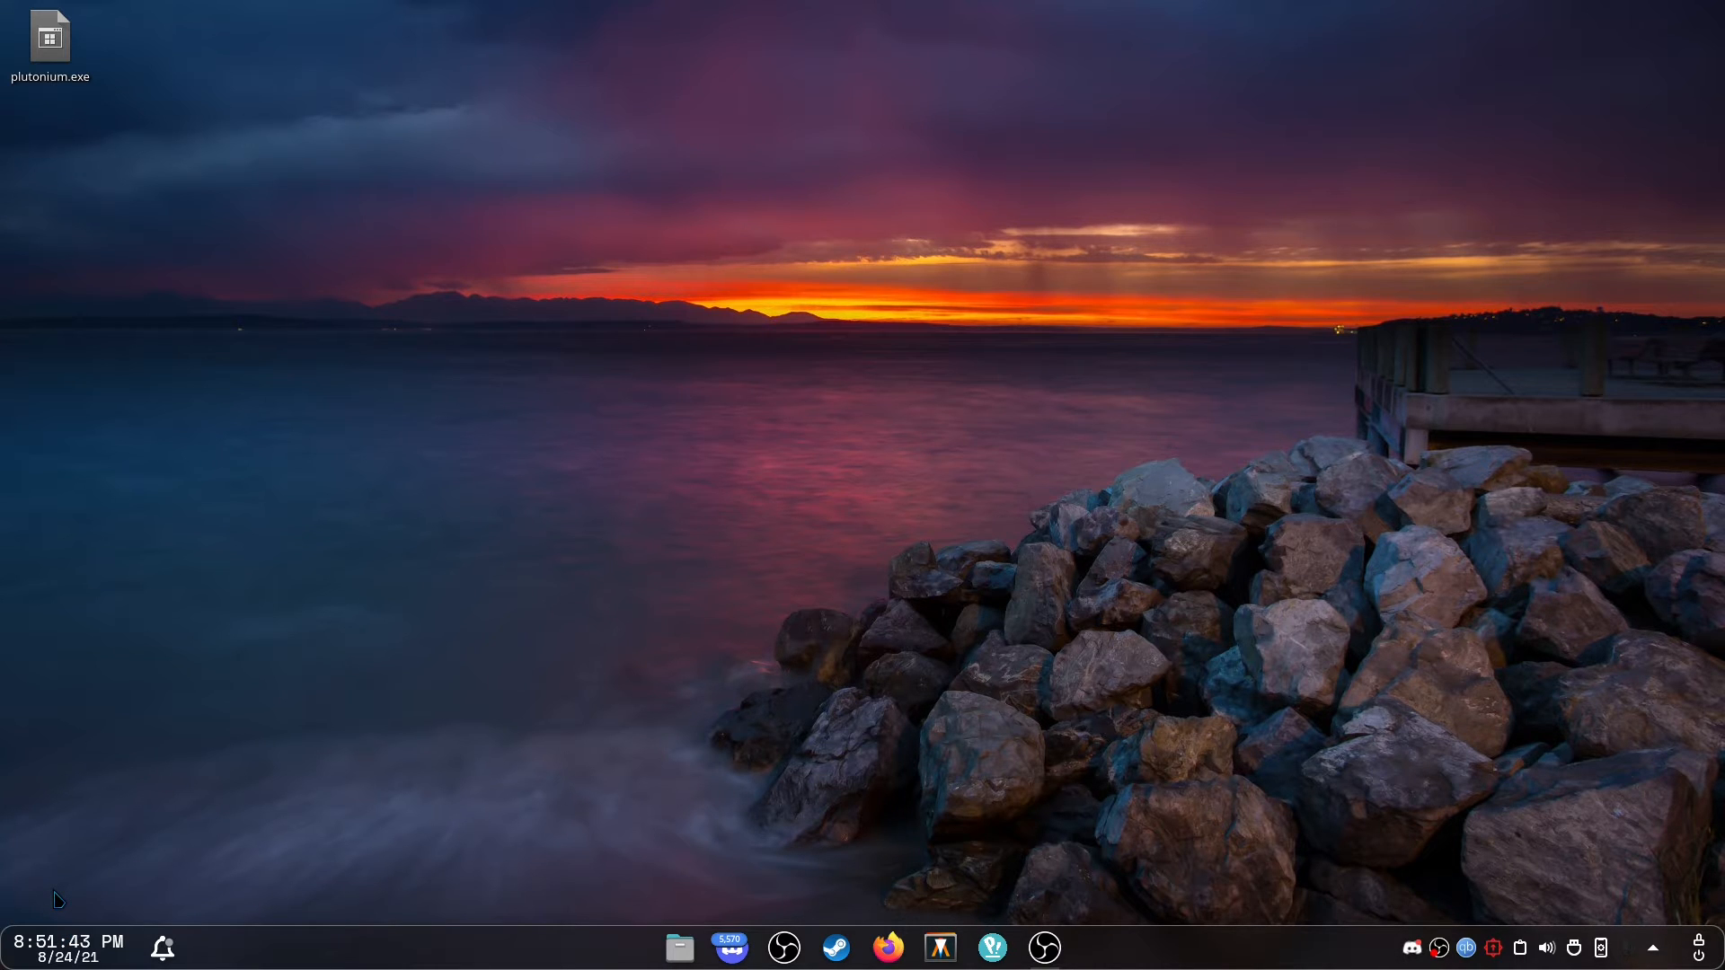
click(159, 957)
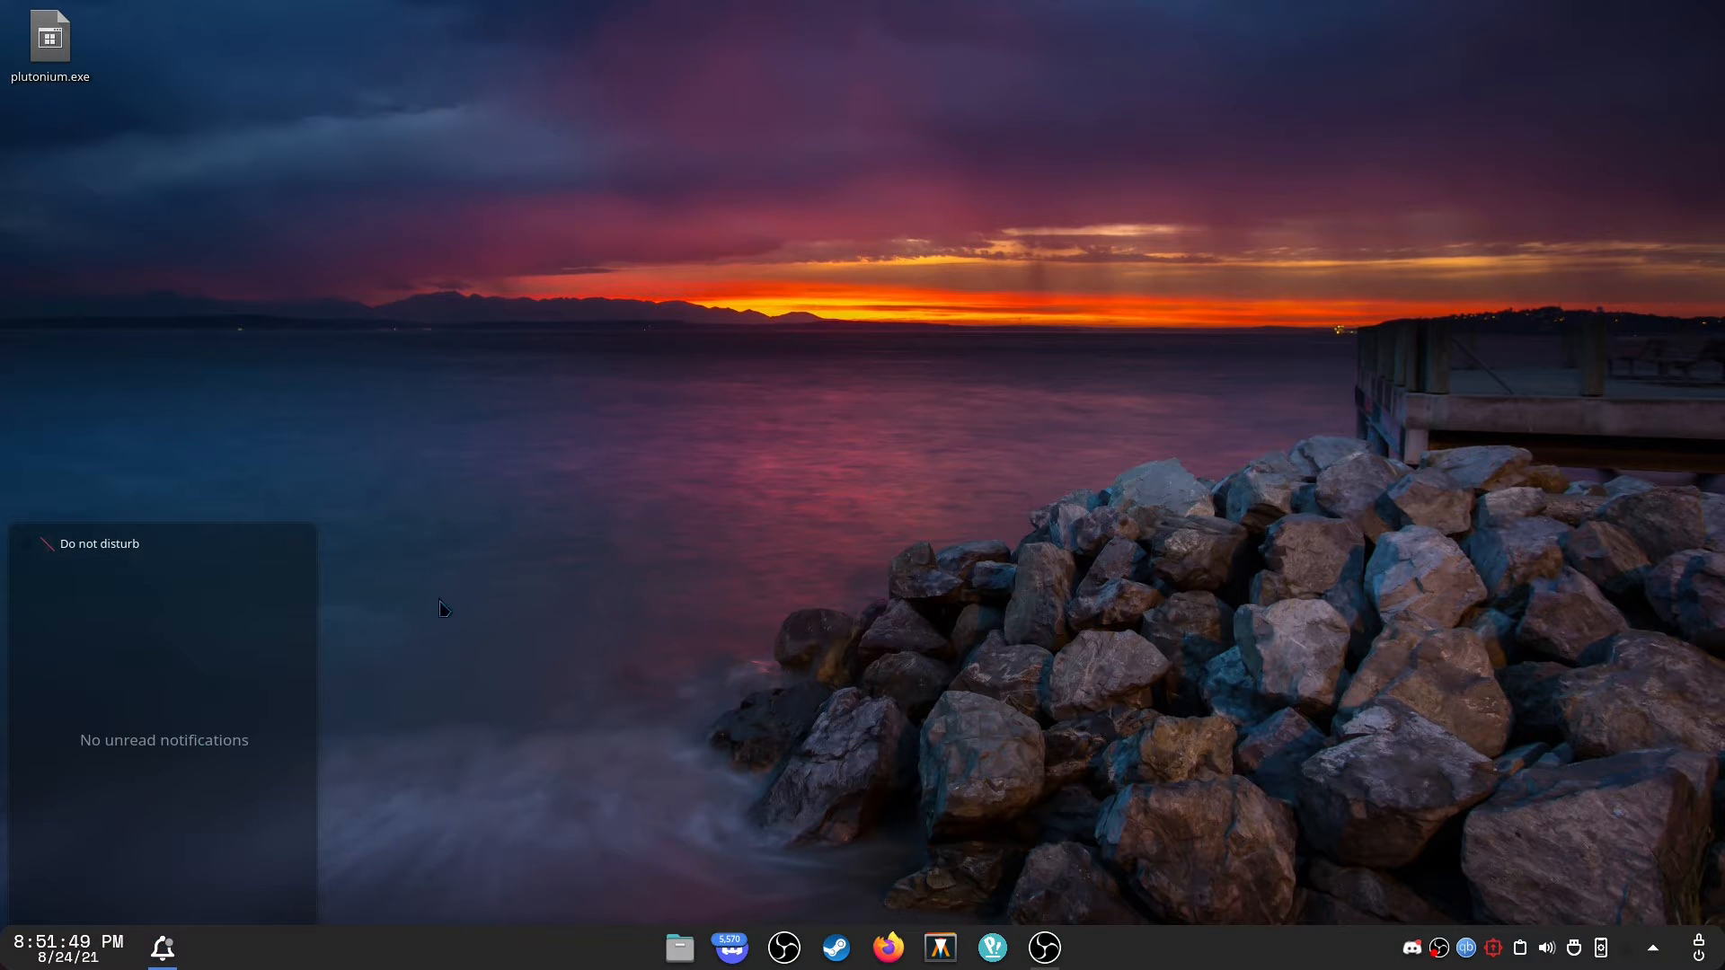
click(499, 804)
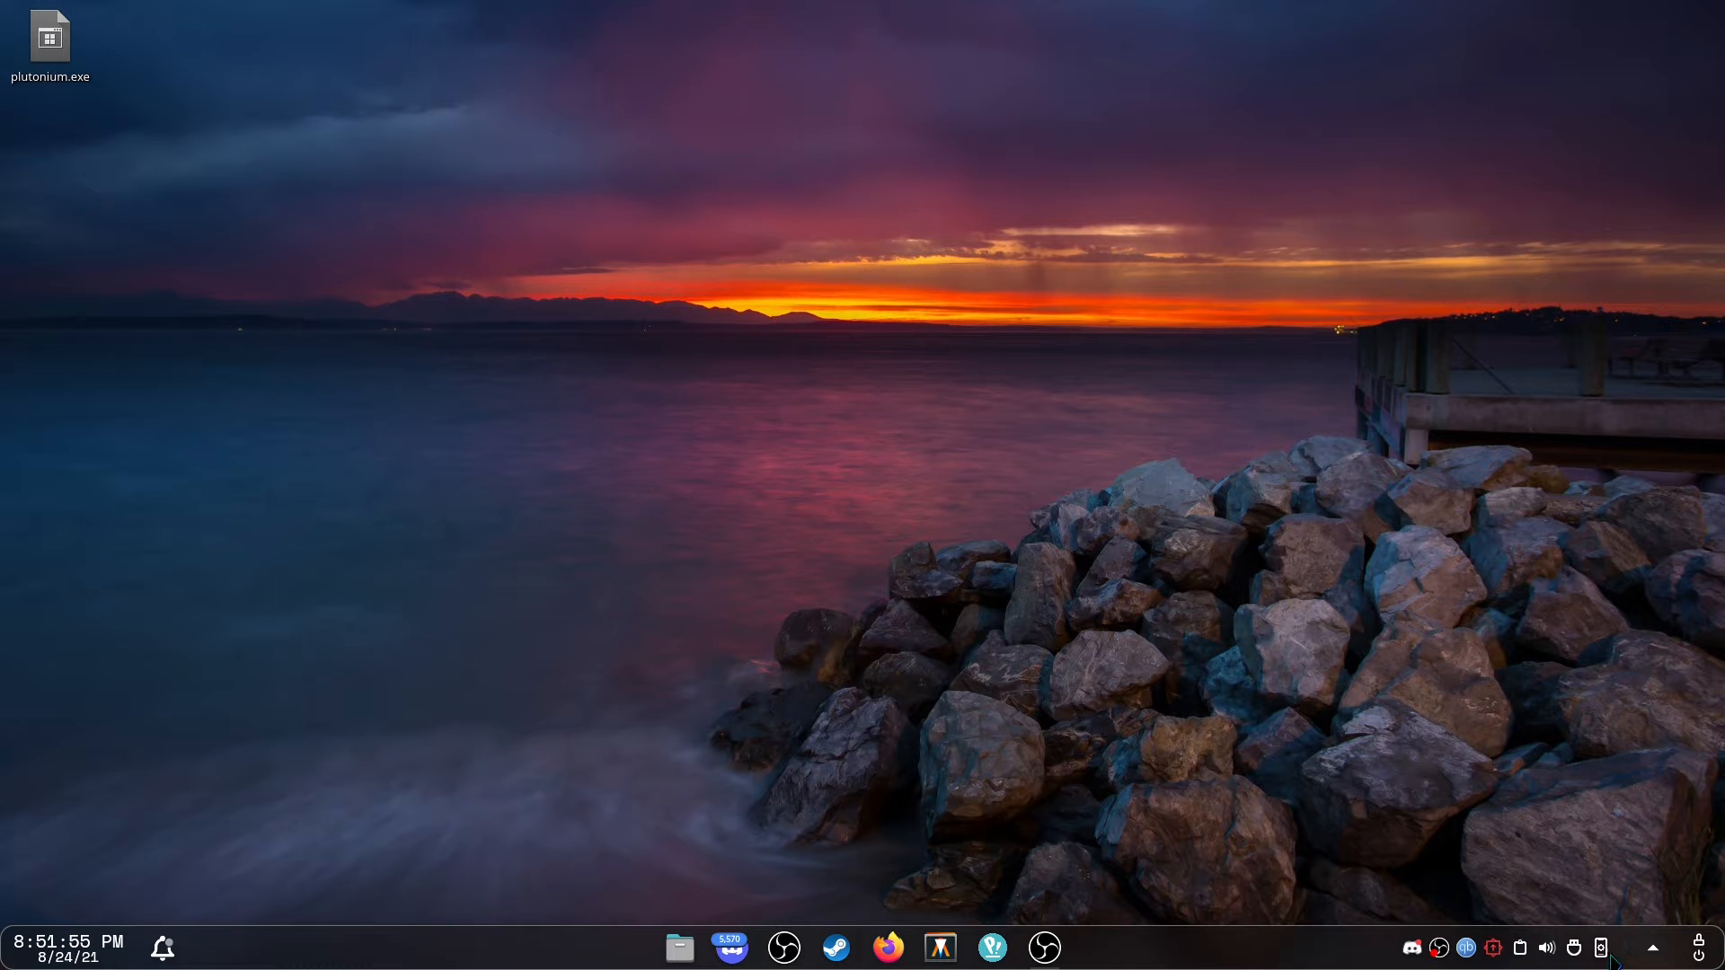
click(1655, 954)
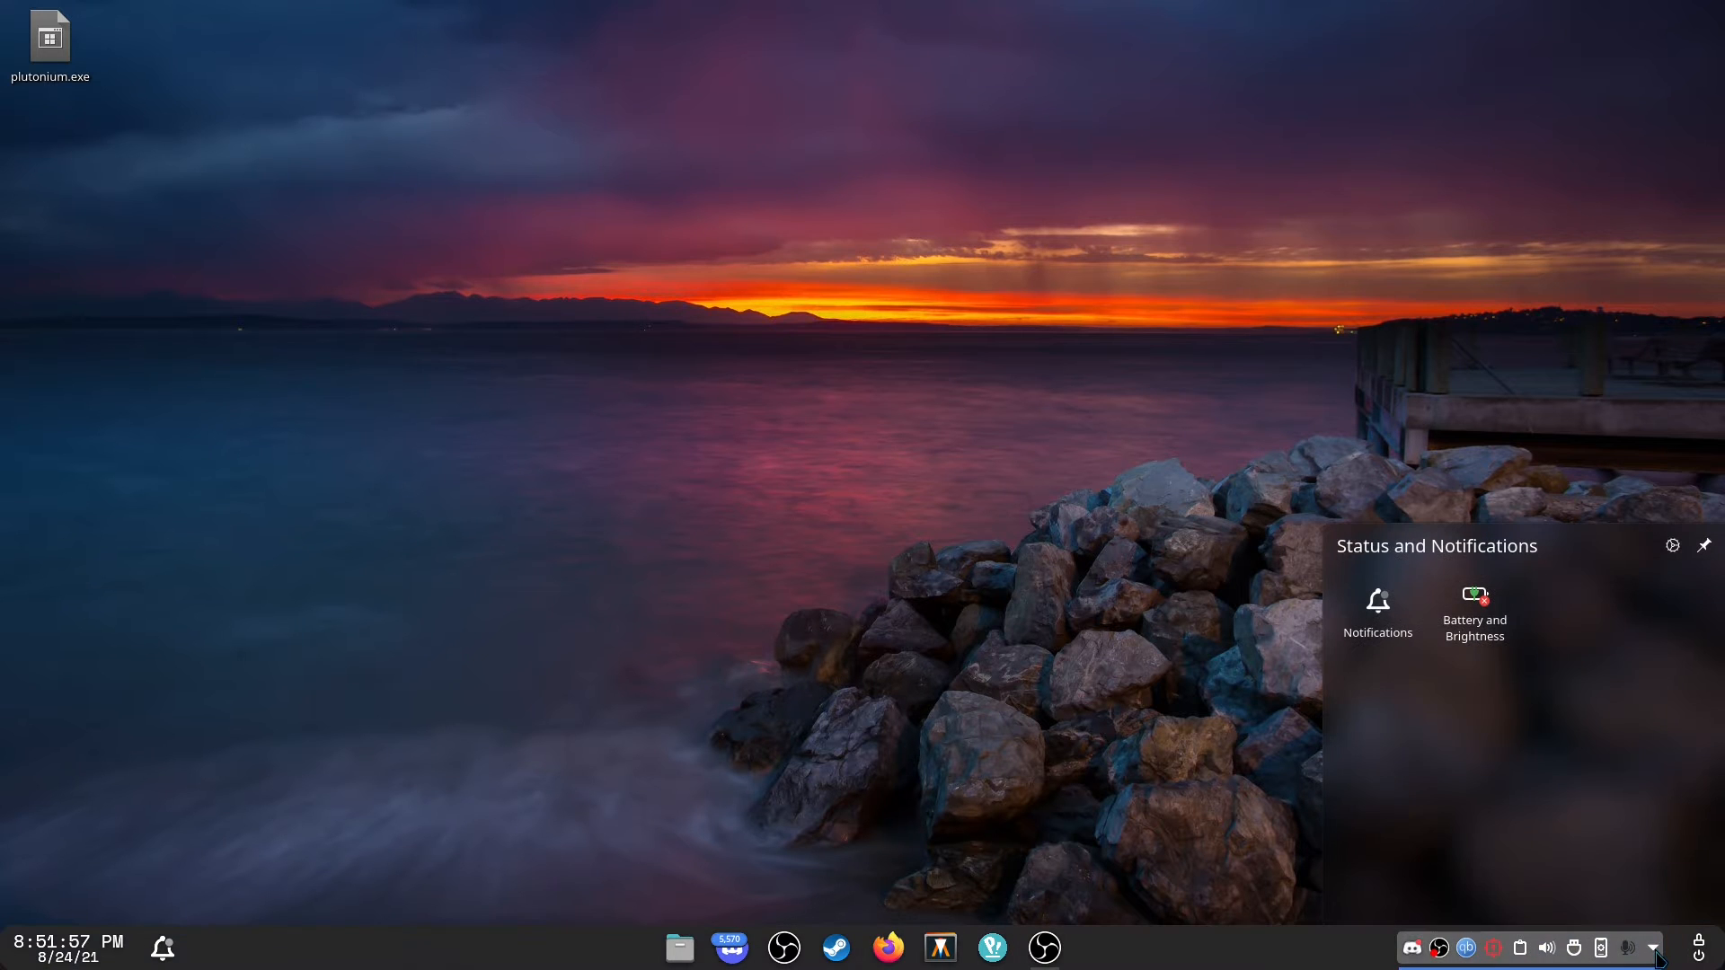
click(1654, 950)
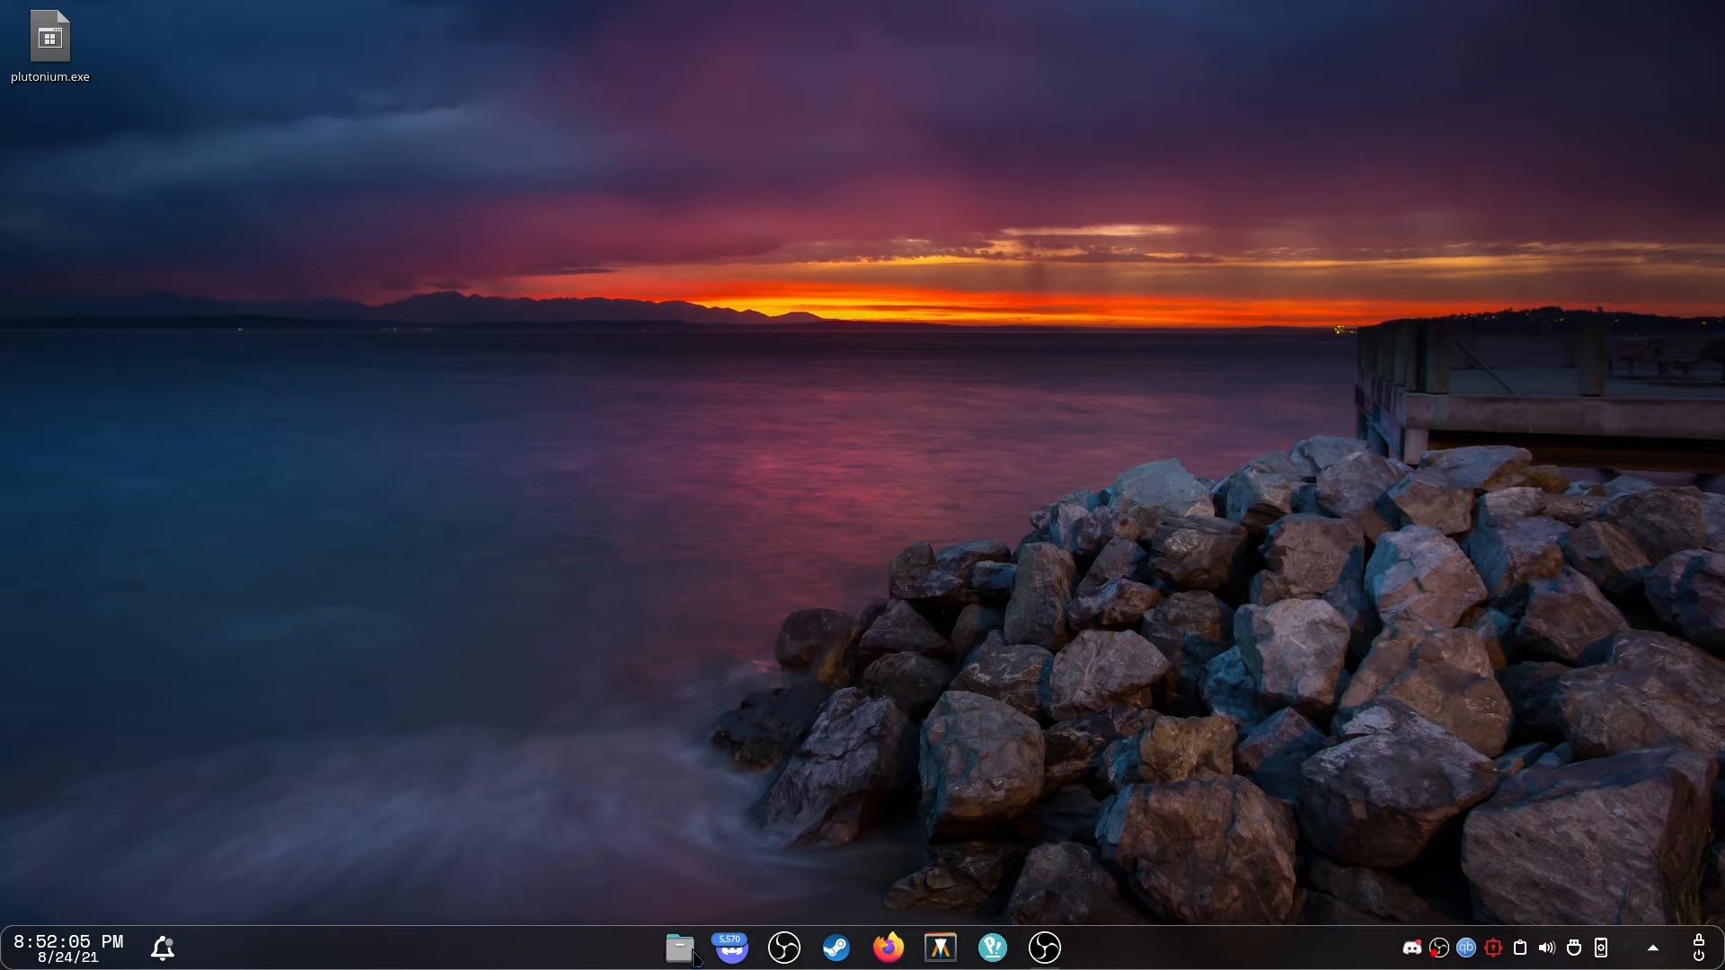
Browse the favourites in the application launcher menu.
click(997, 952)
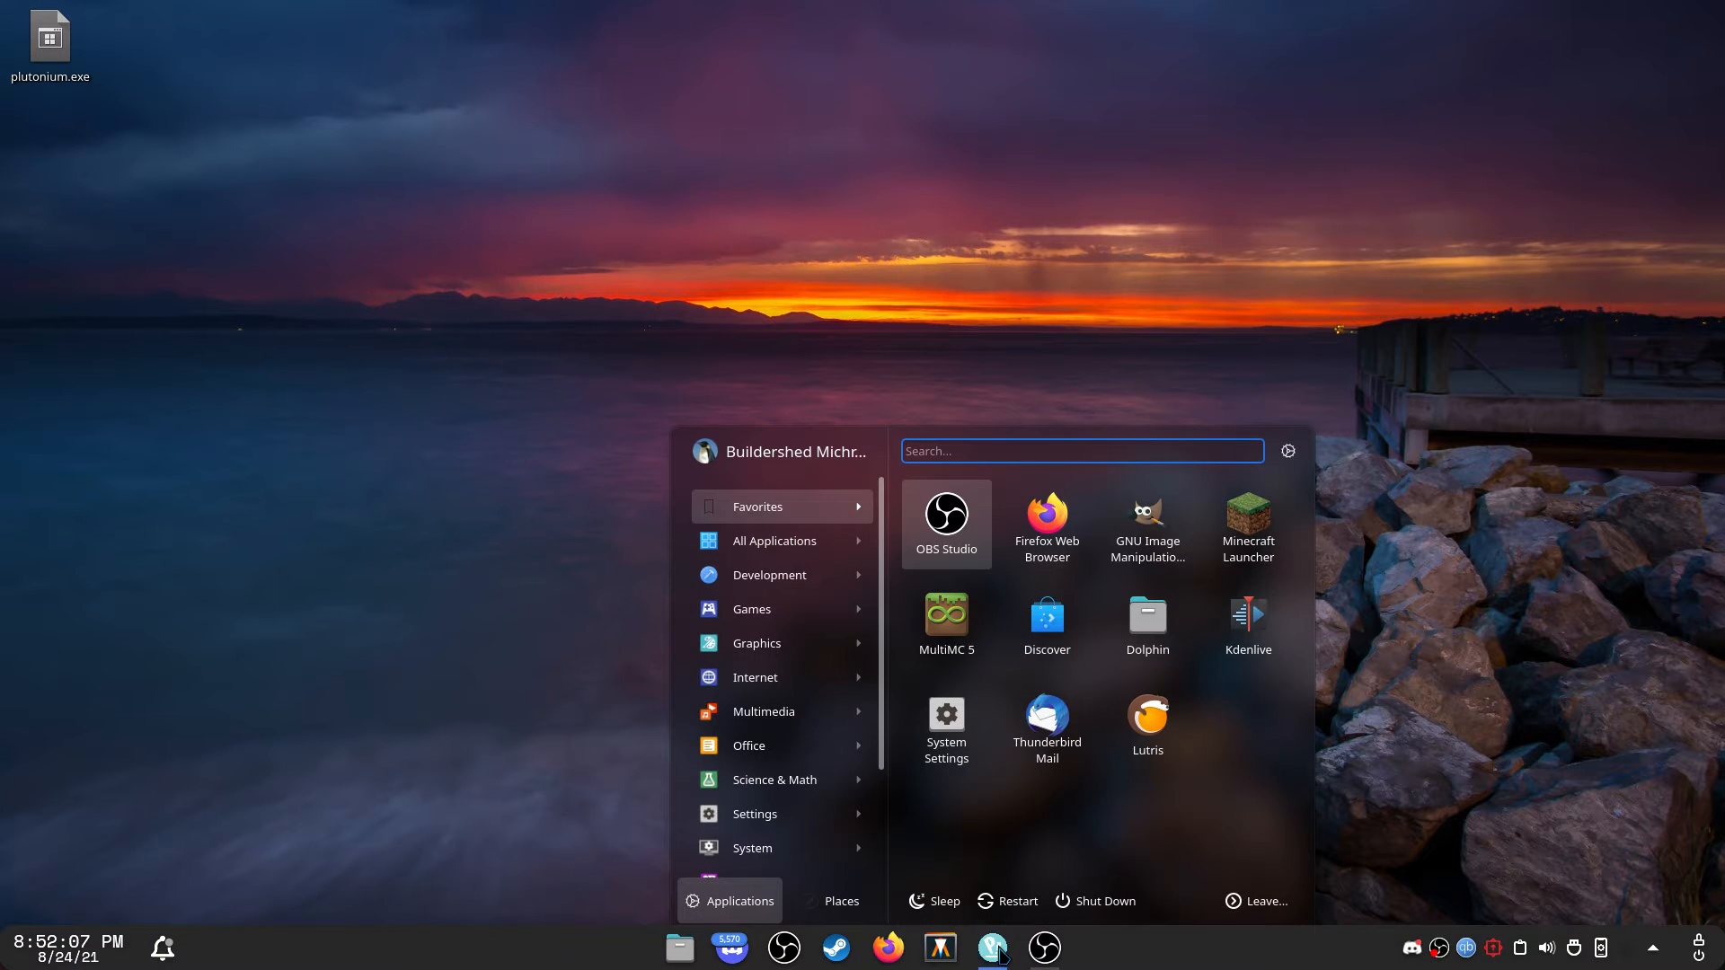
click(994, 949)
click(994, 948)
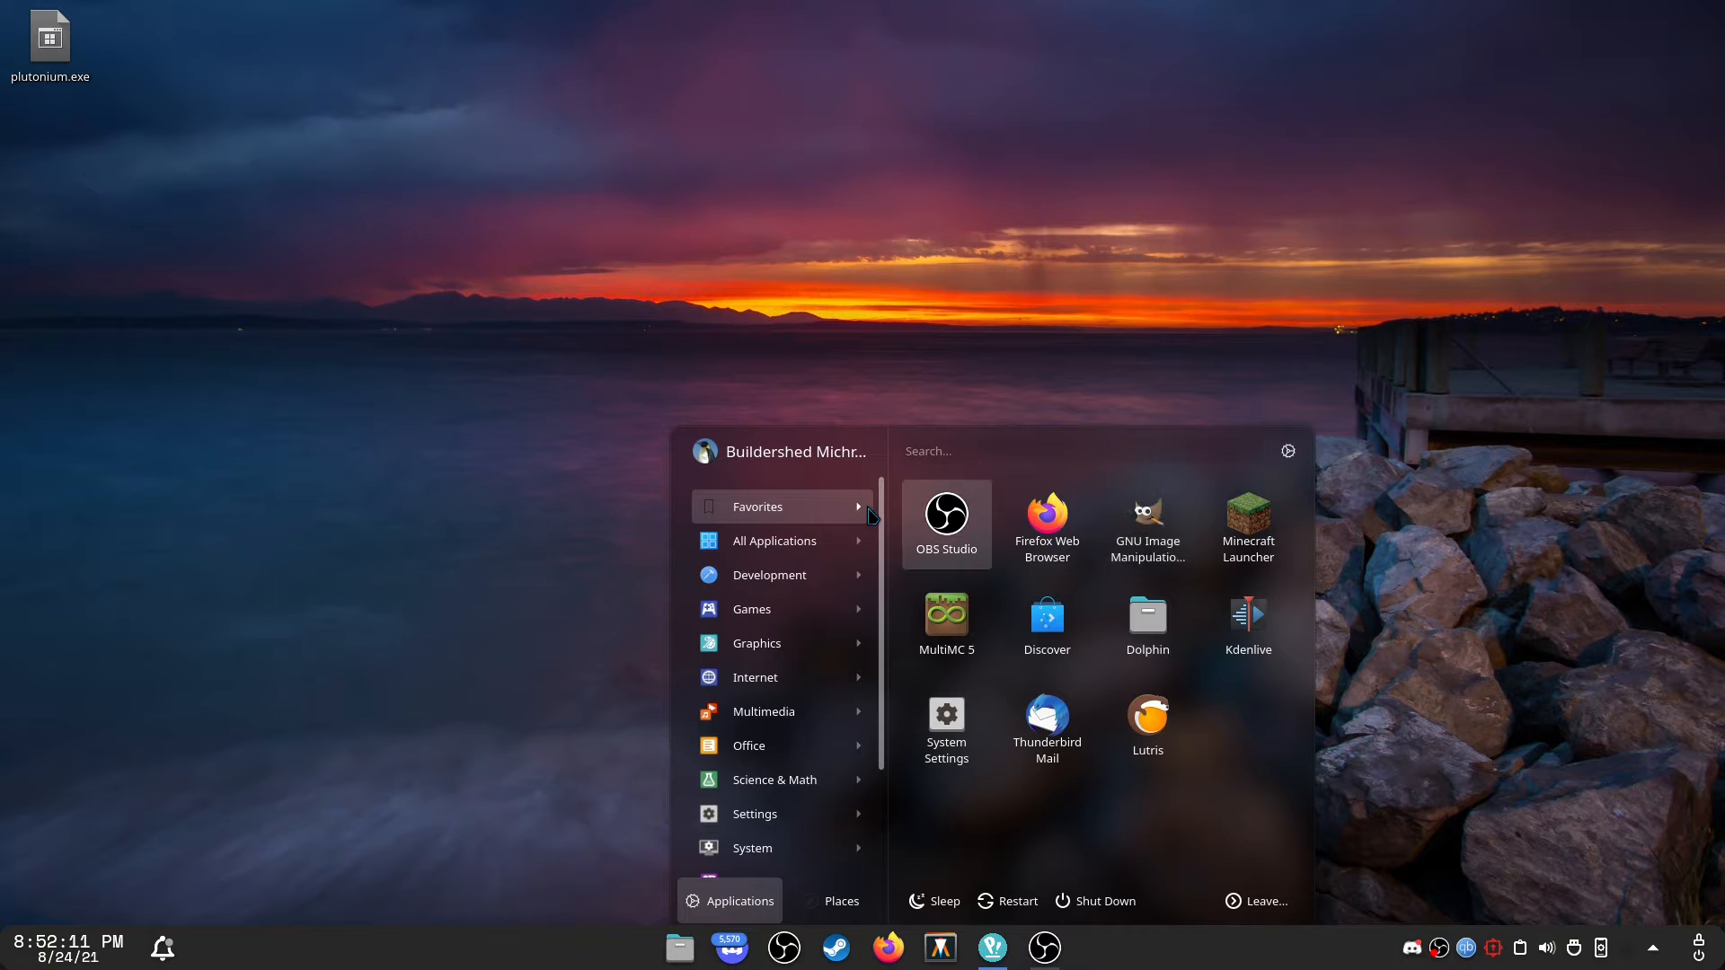
click(966, 320)
click(987, 959)
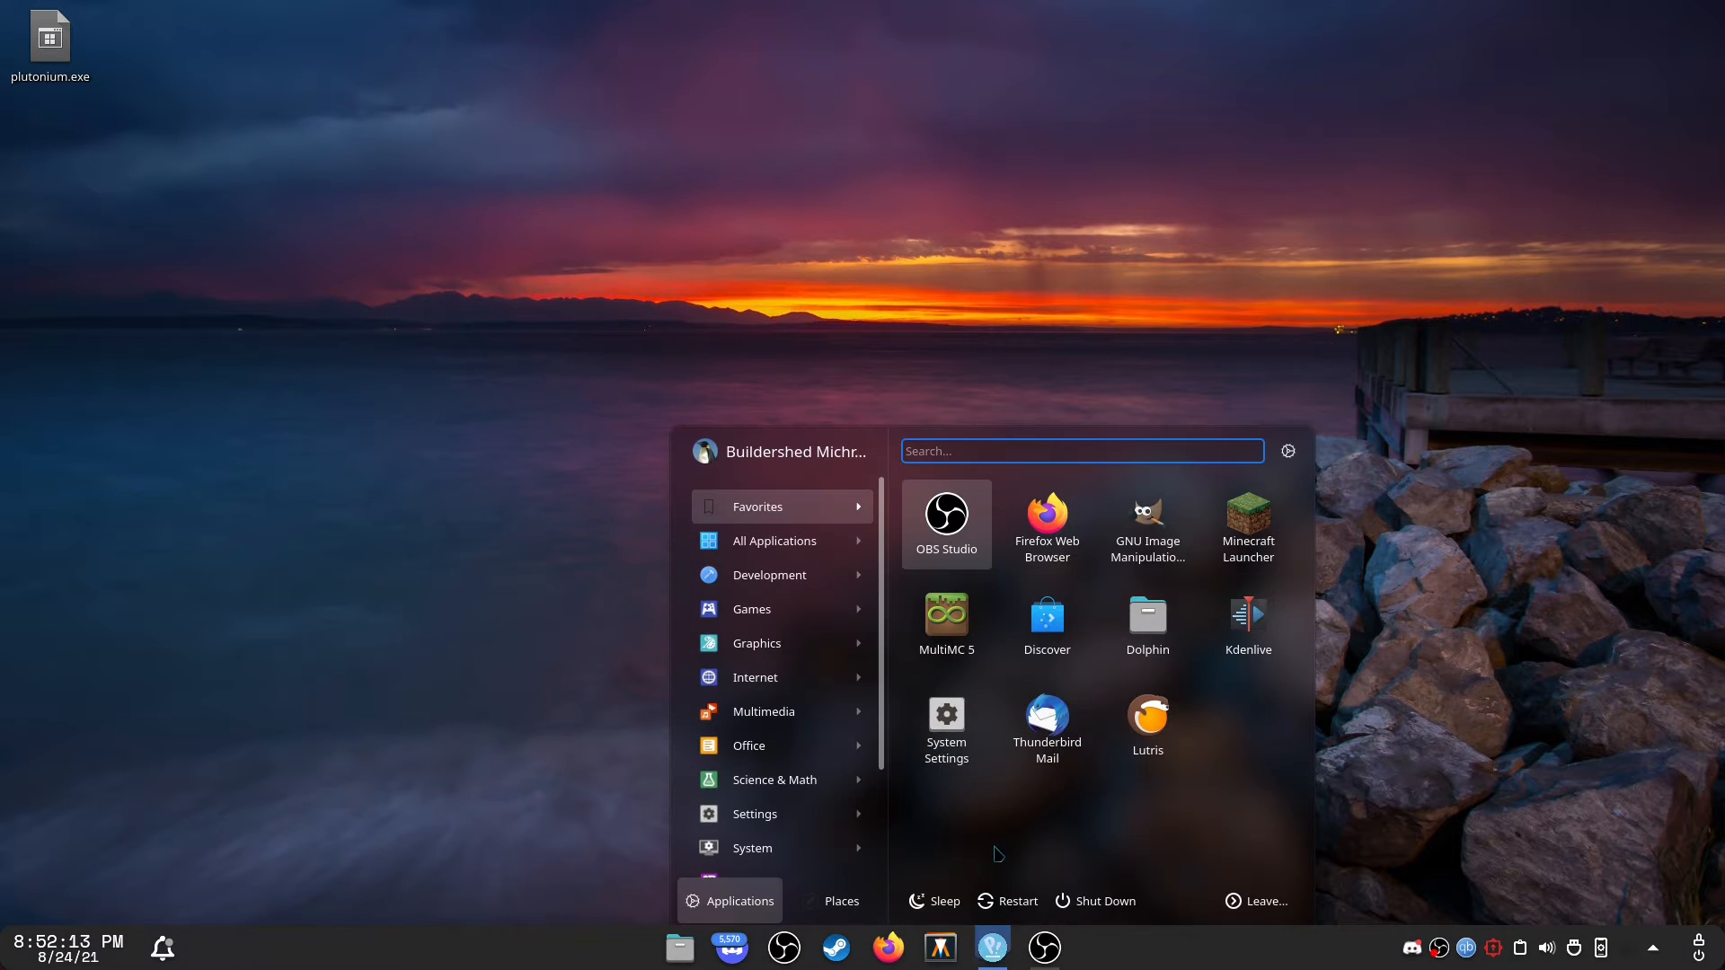
click(985, 962)
click(986, 961)
click(986, 962)
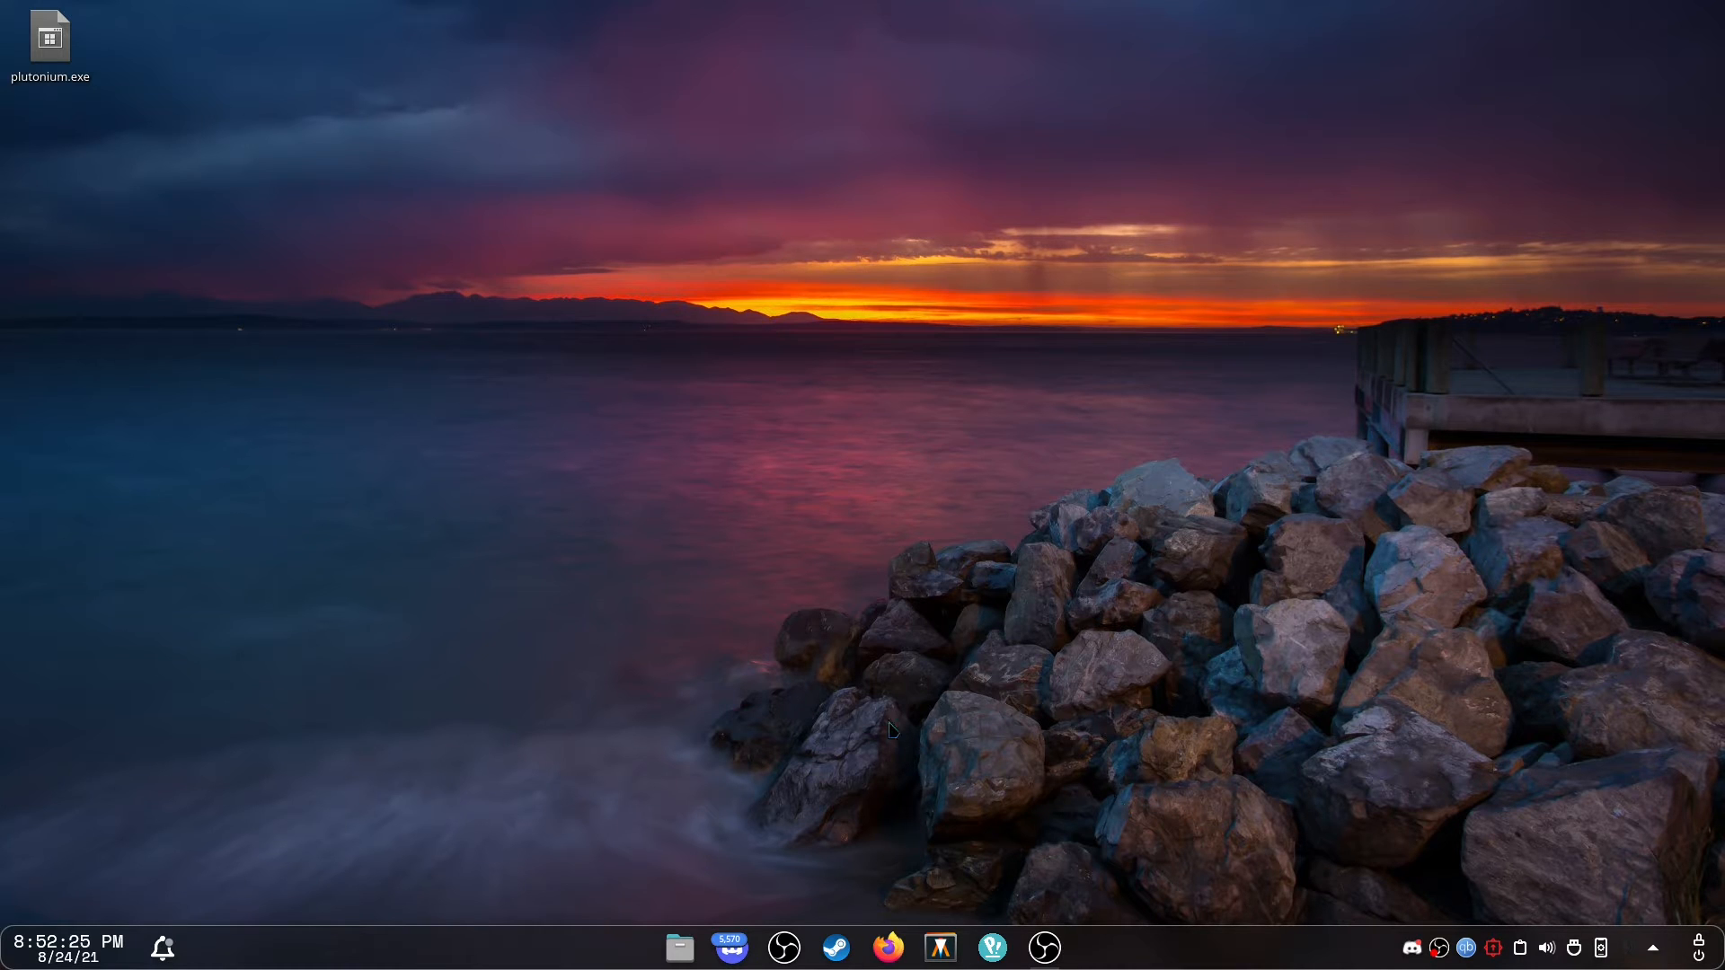
drag(894, 799, 1022, 873)
click(1045, 943)
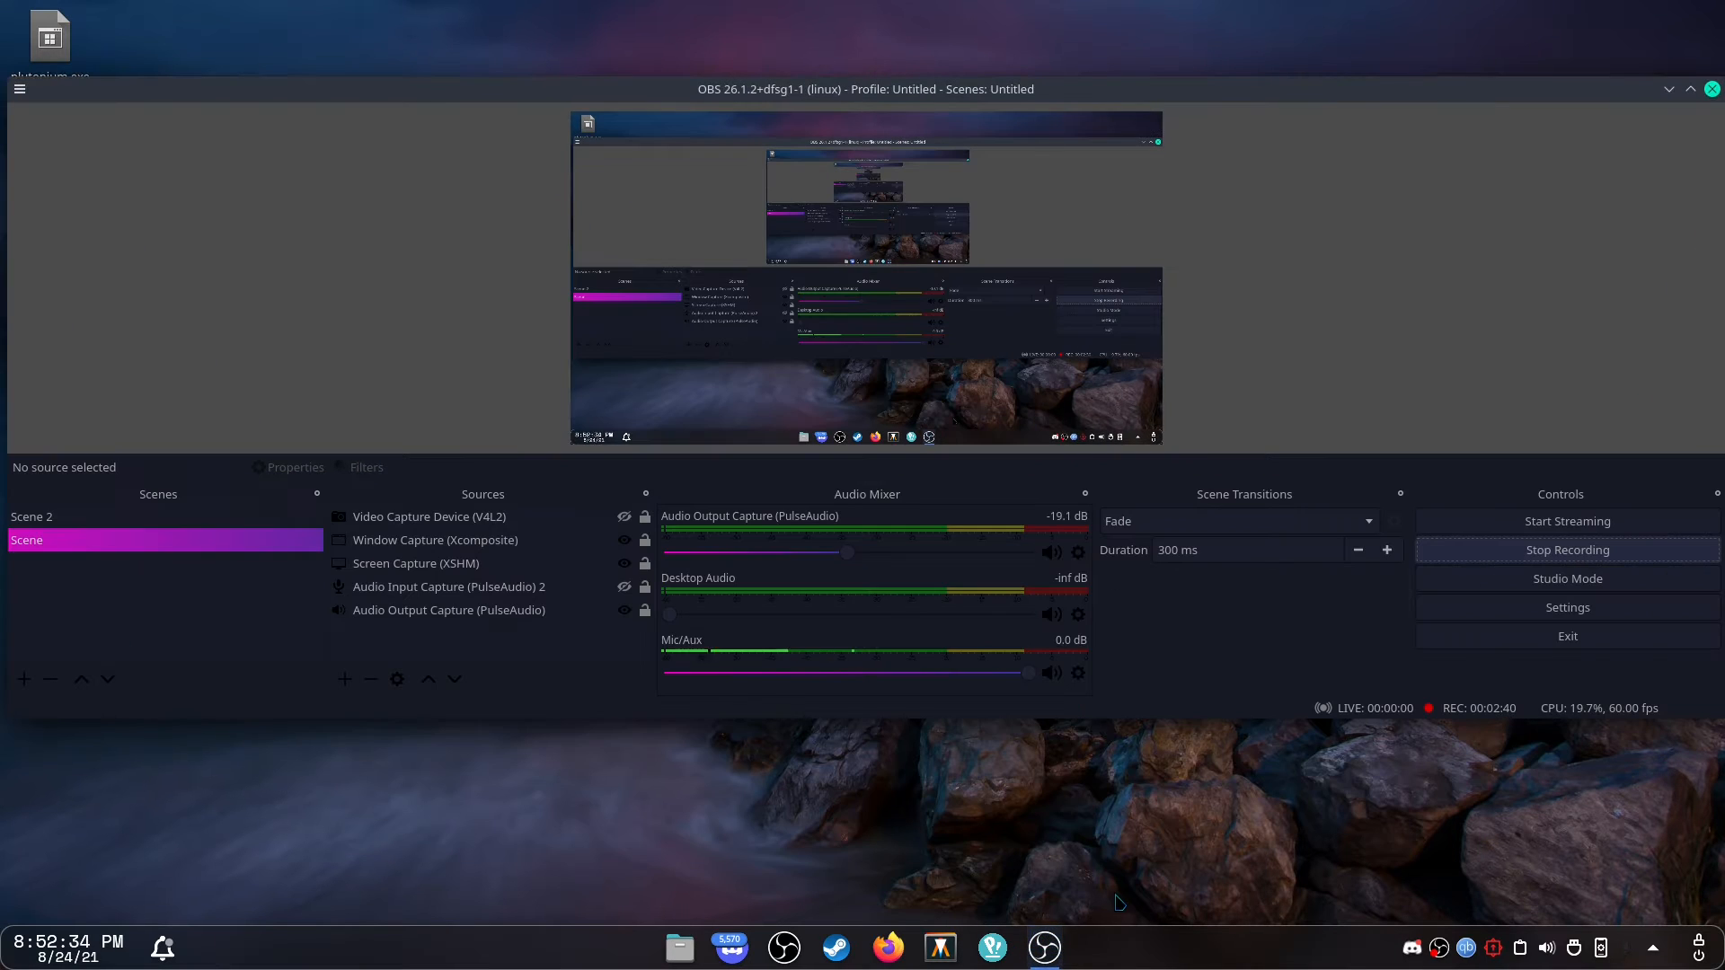
click(1042, 950)
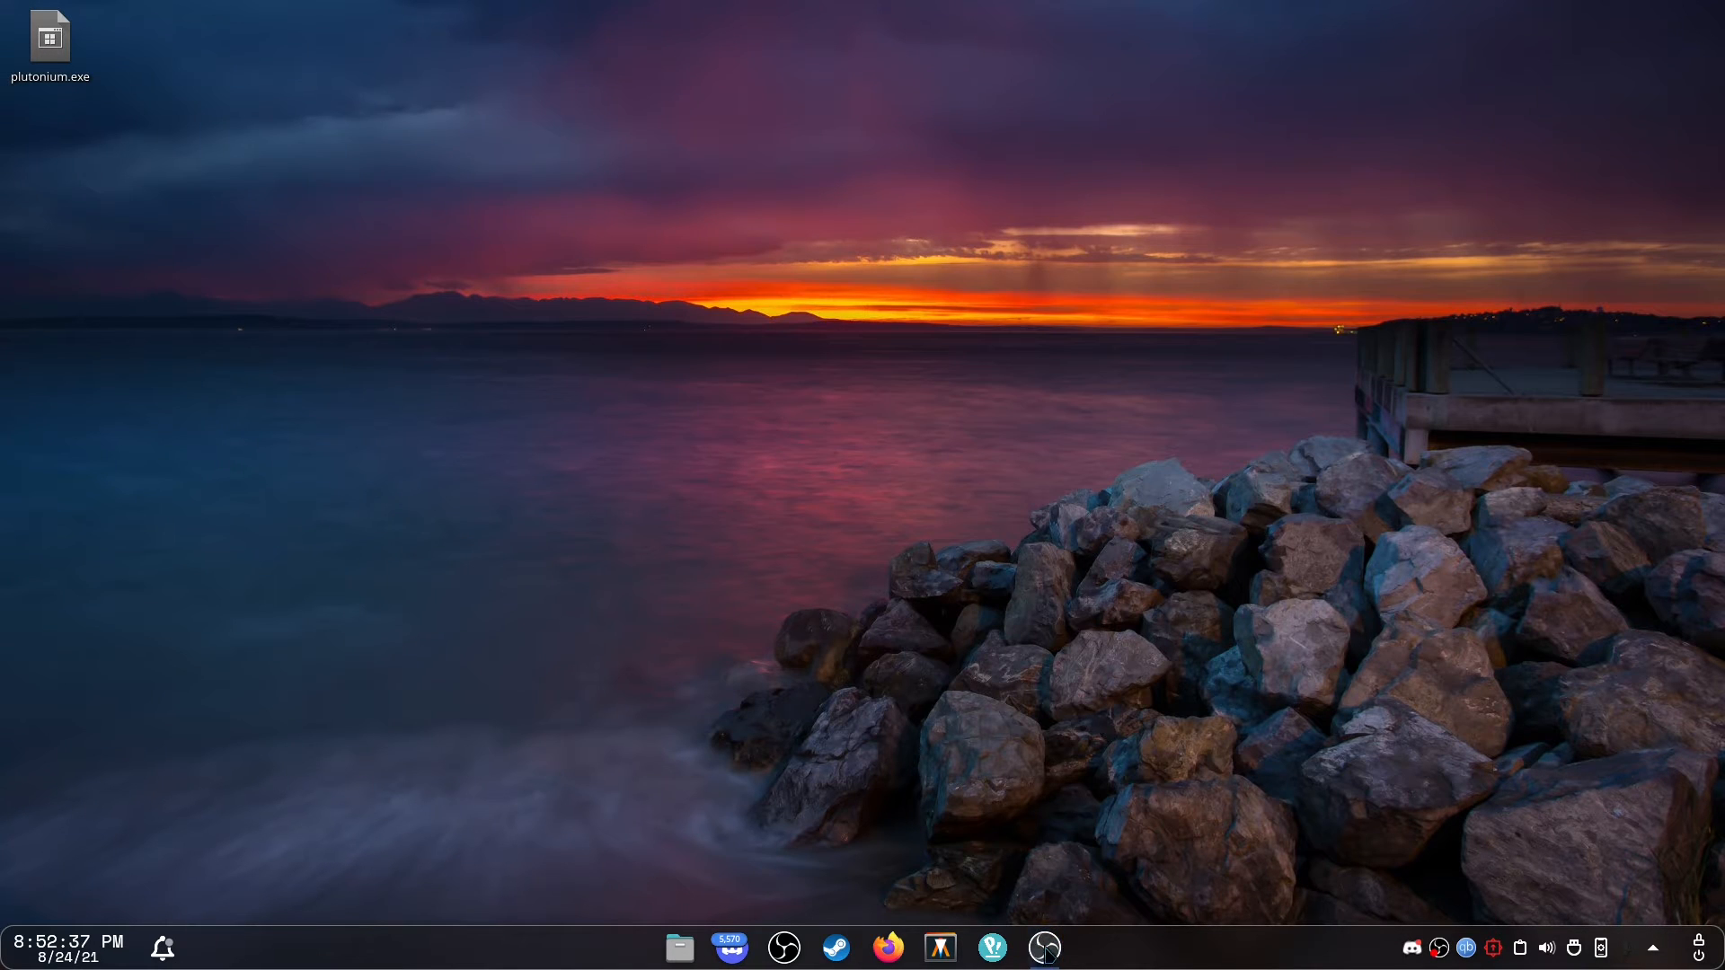
click(1046, 950)
click(1045, 950)
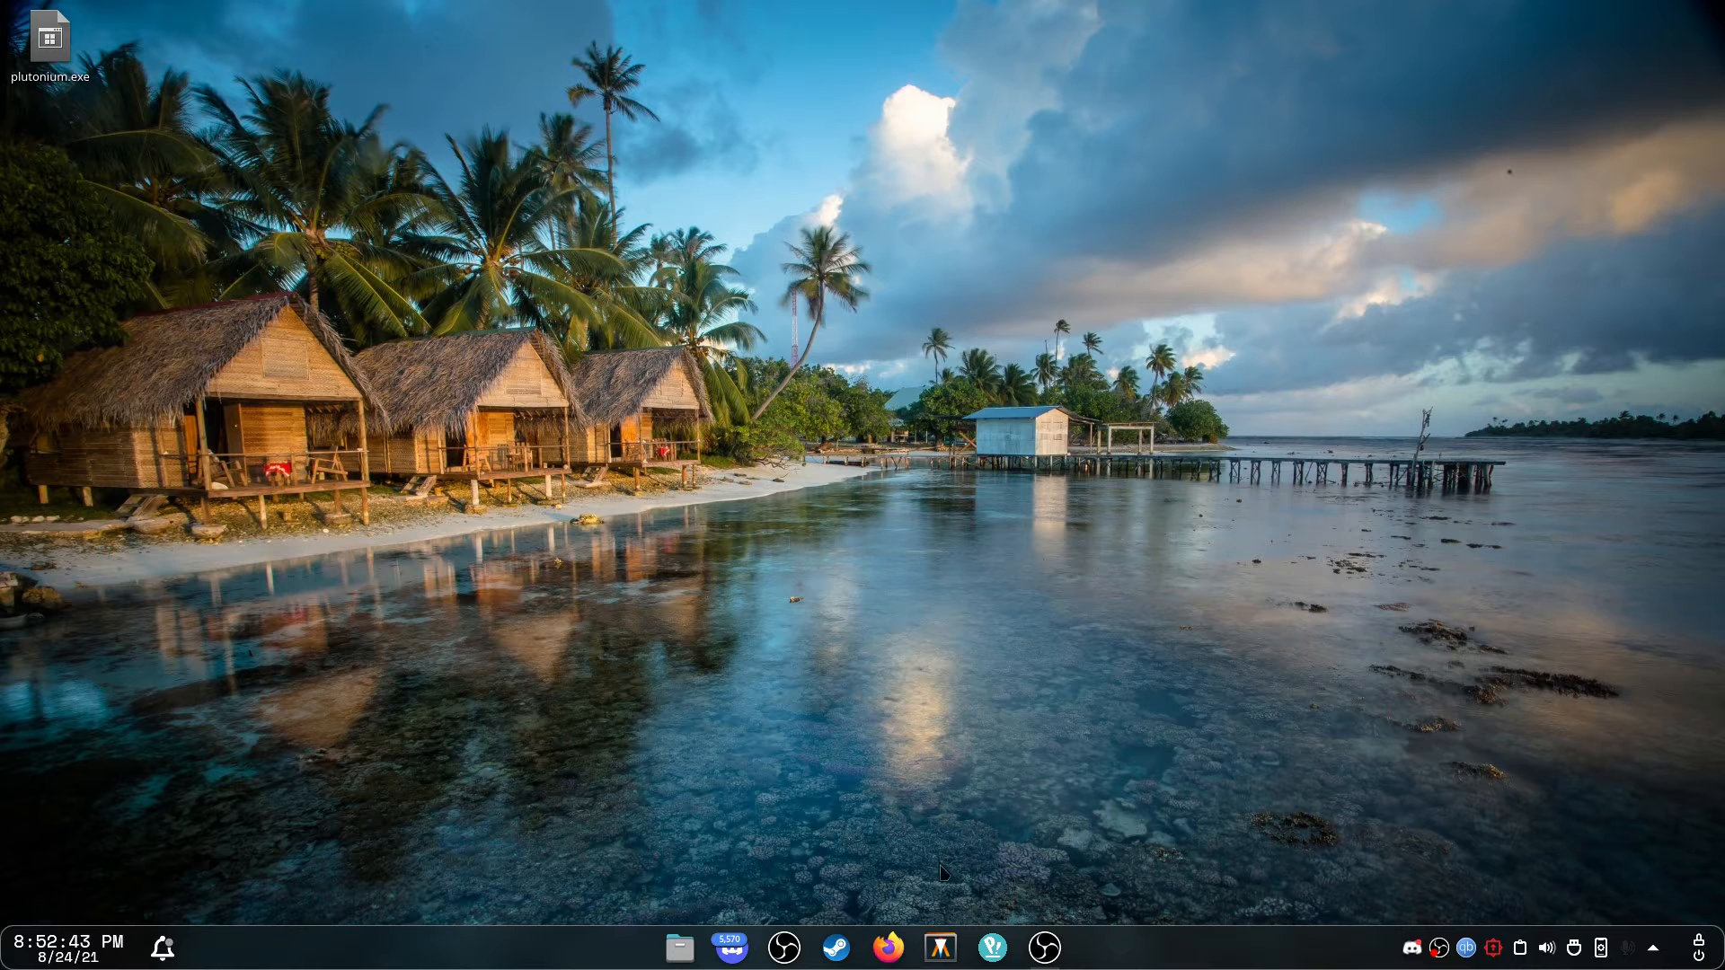
Open System Settings from the application launcher.
click(992, 949)
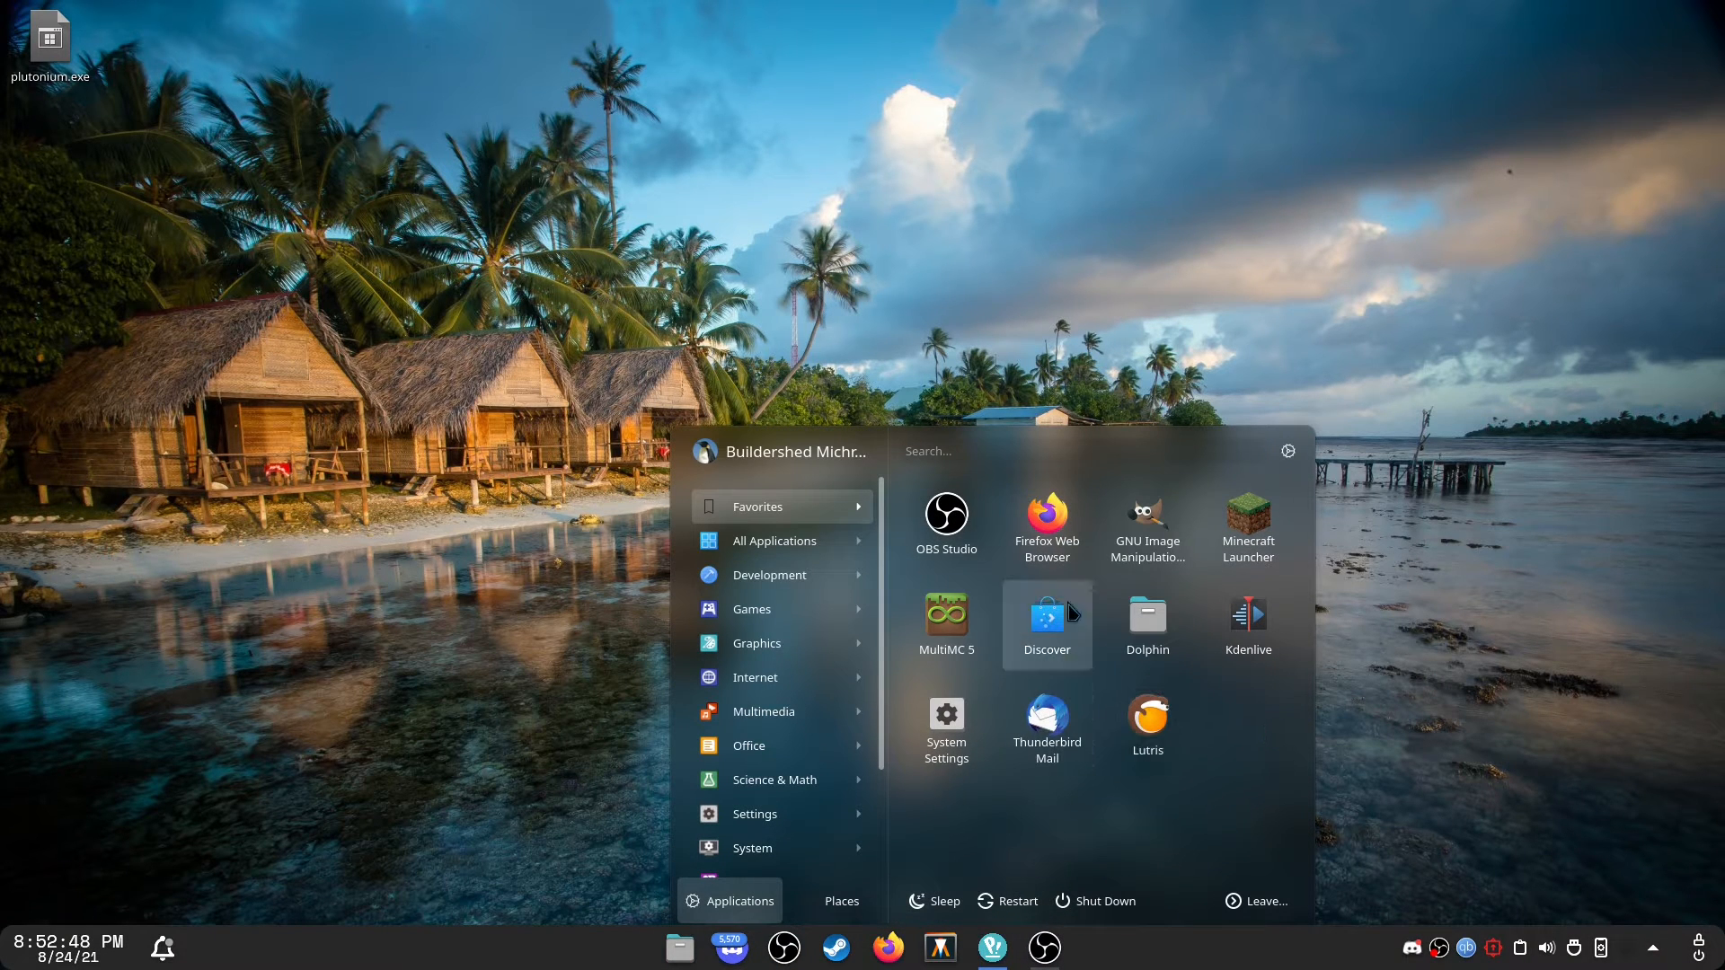
click(960, 737)
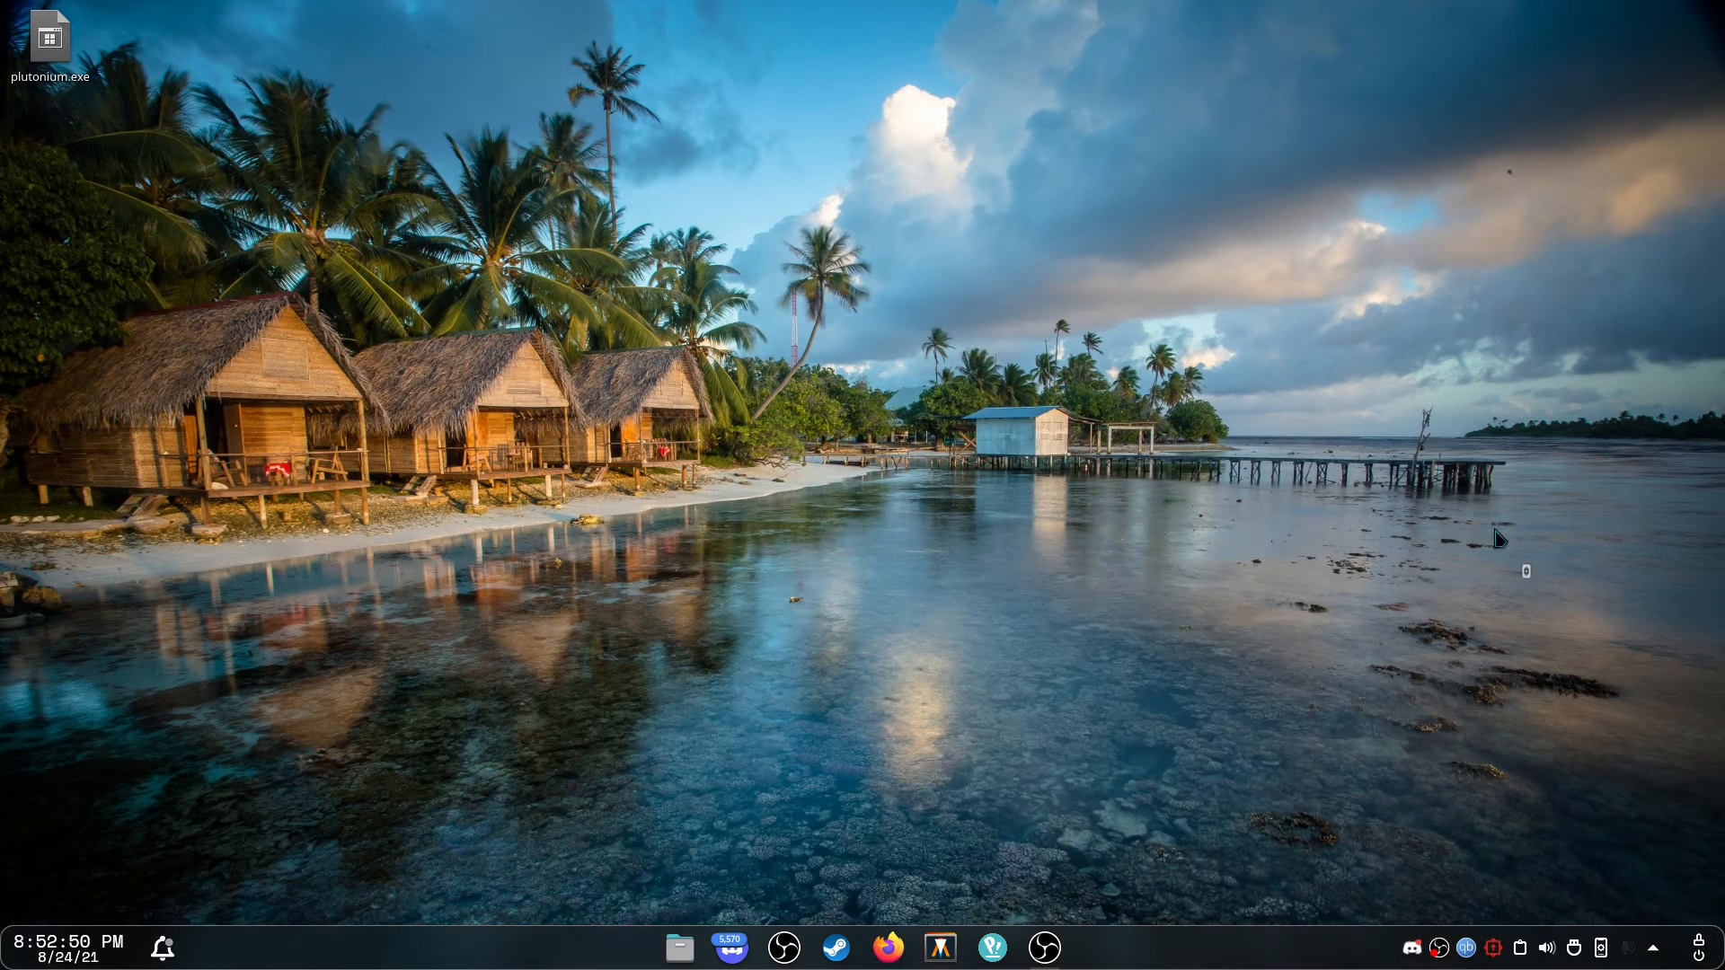
right_click(1177, 939)
click(1048, 694)
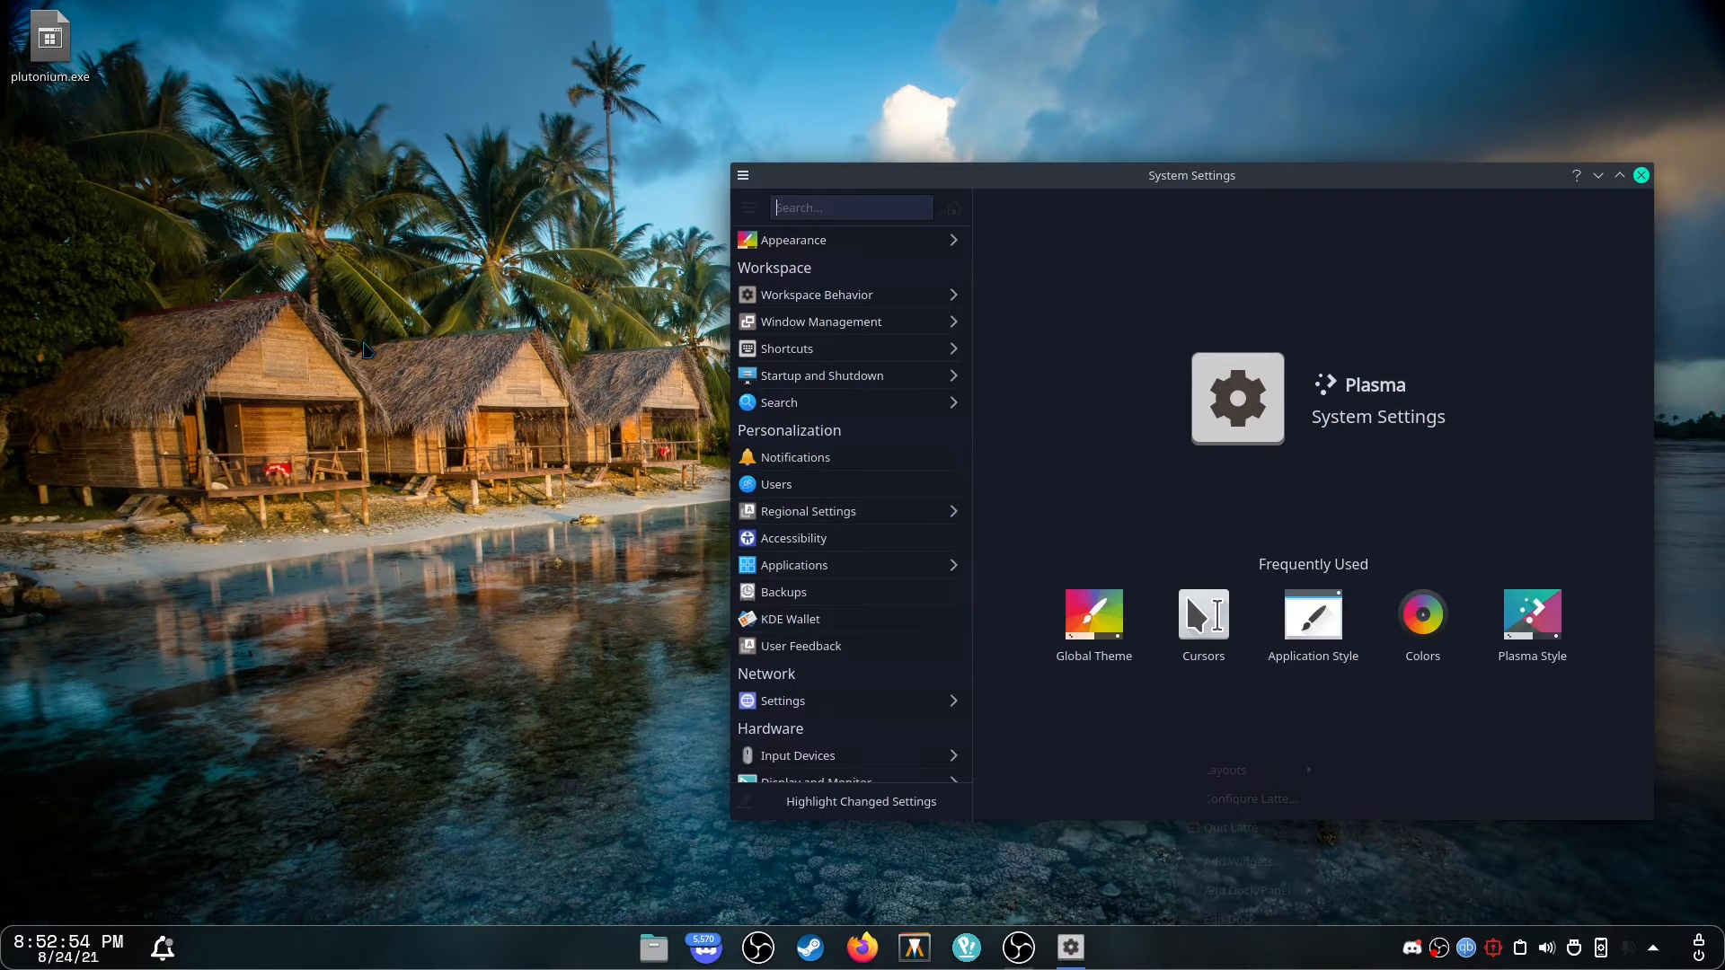
Apply the Sweet Plasma style and check it in the application launcher.
drag(993, 178, 748, 191)
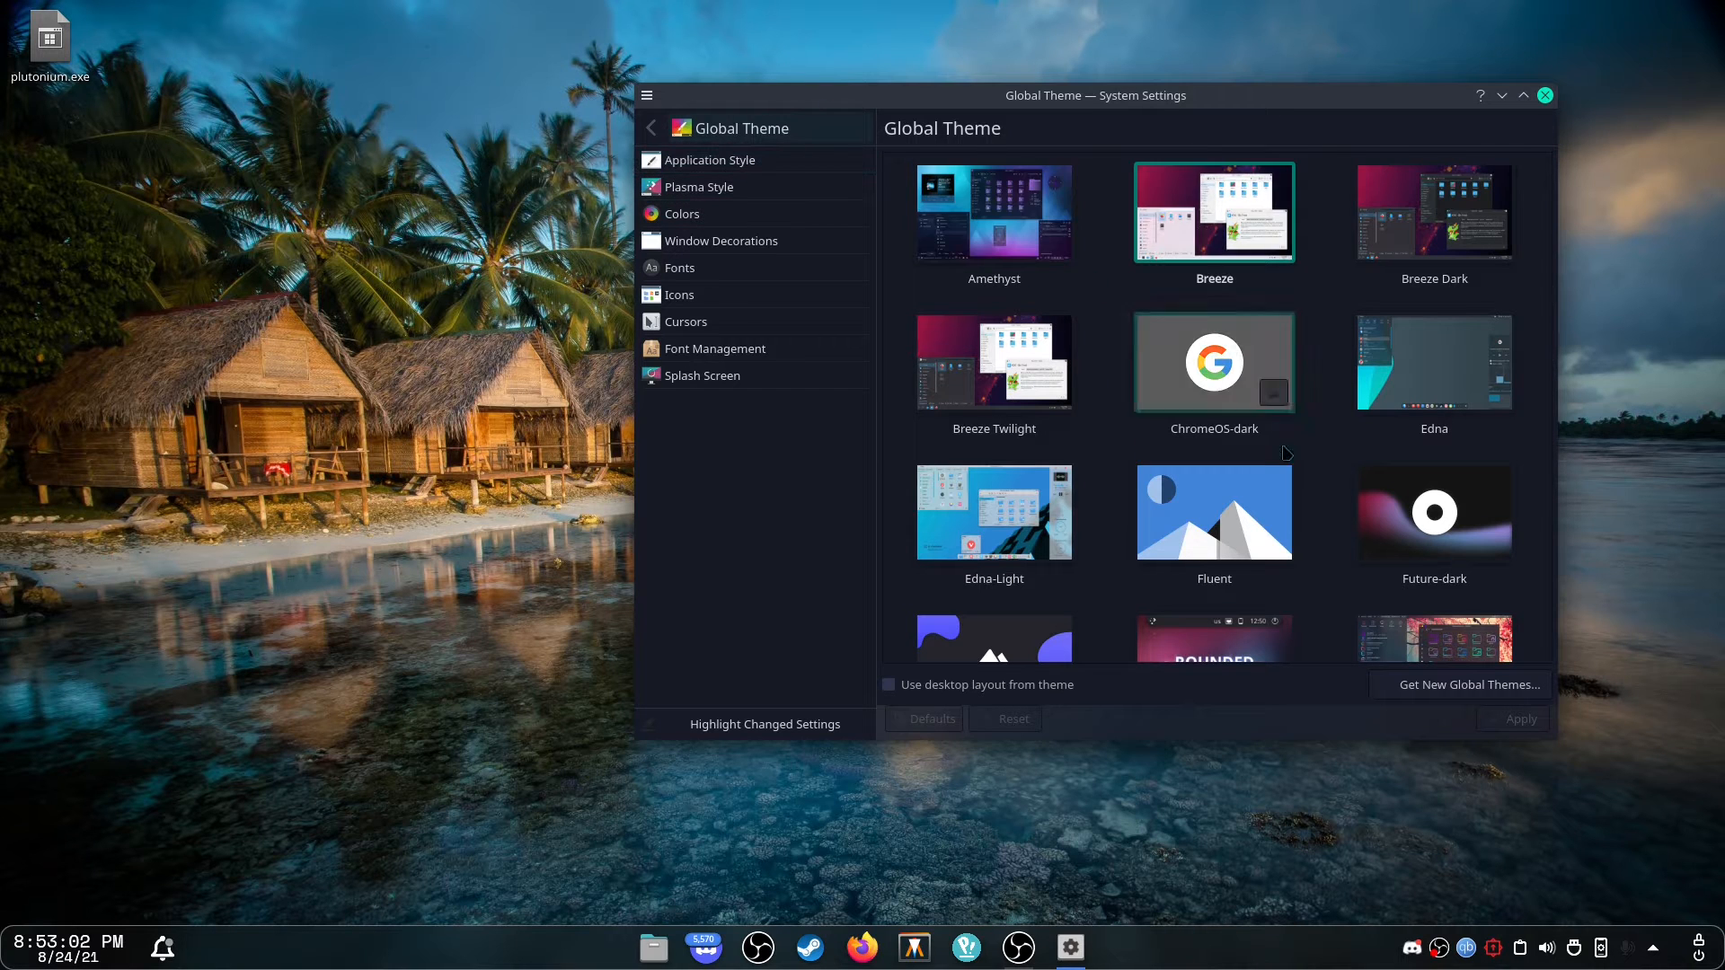
scroll(1285, 451, down, 5)
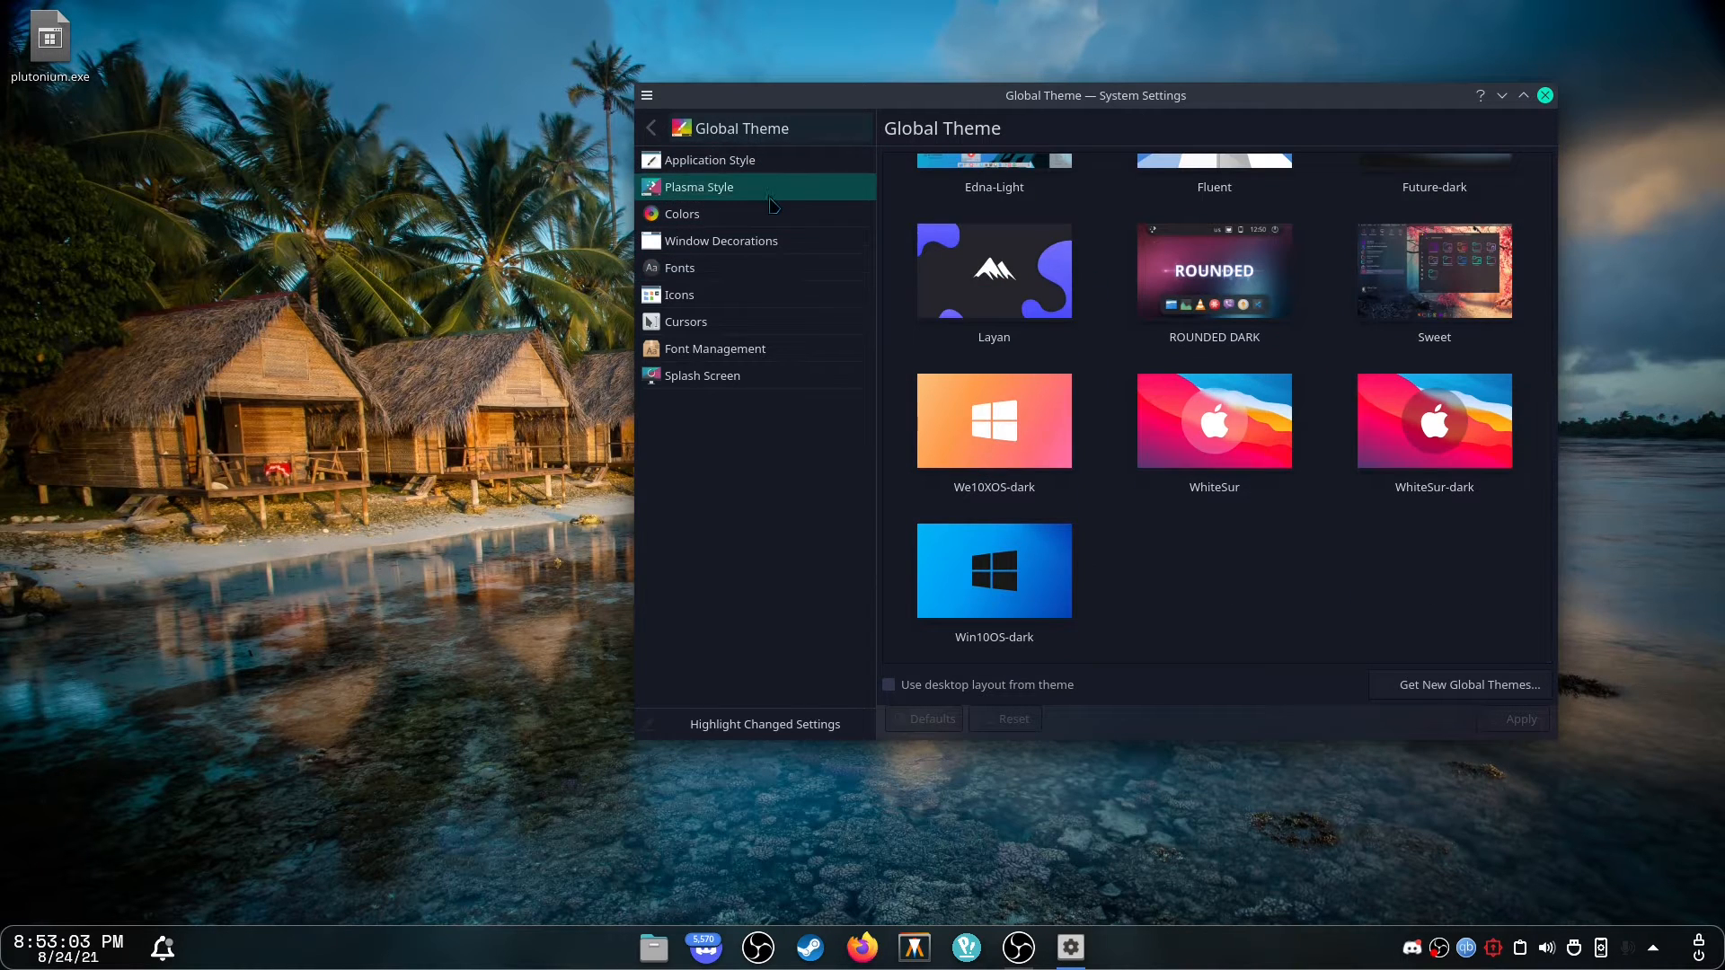
click(770, 194)
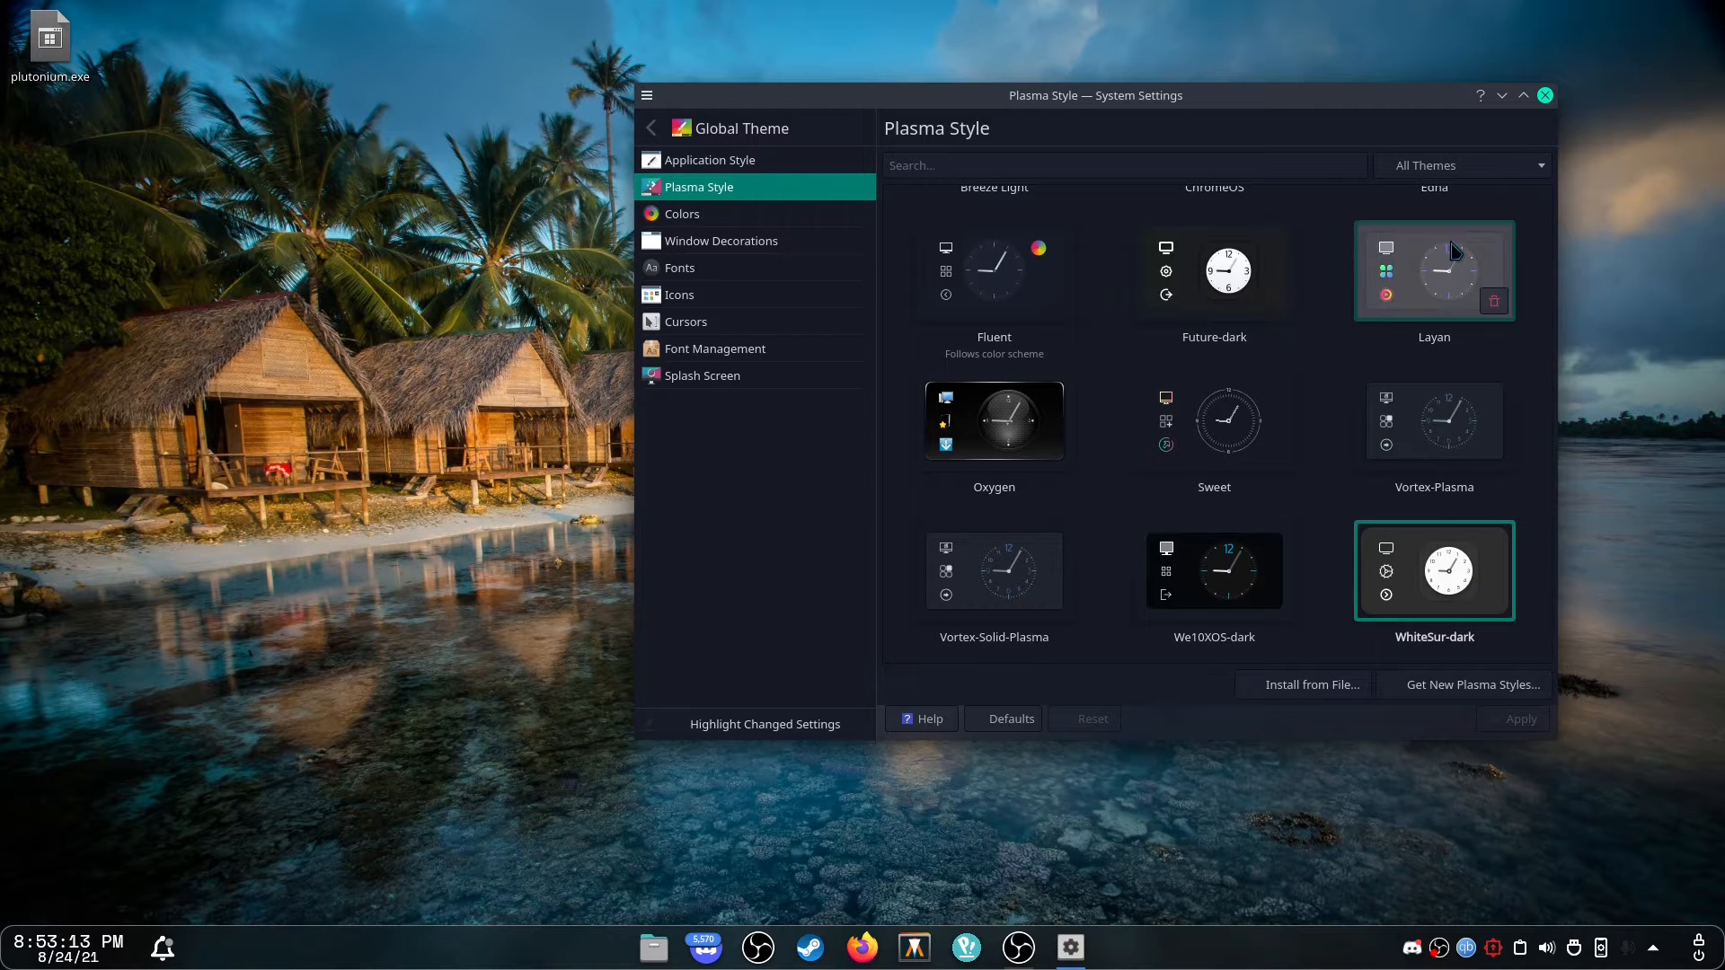
click(1244, 422)
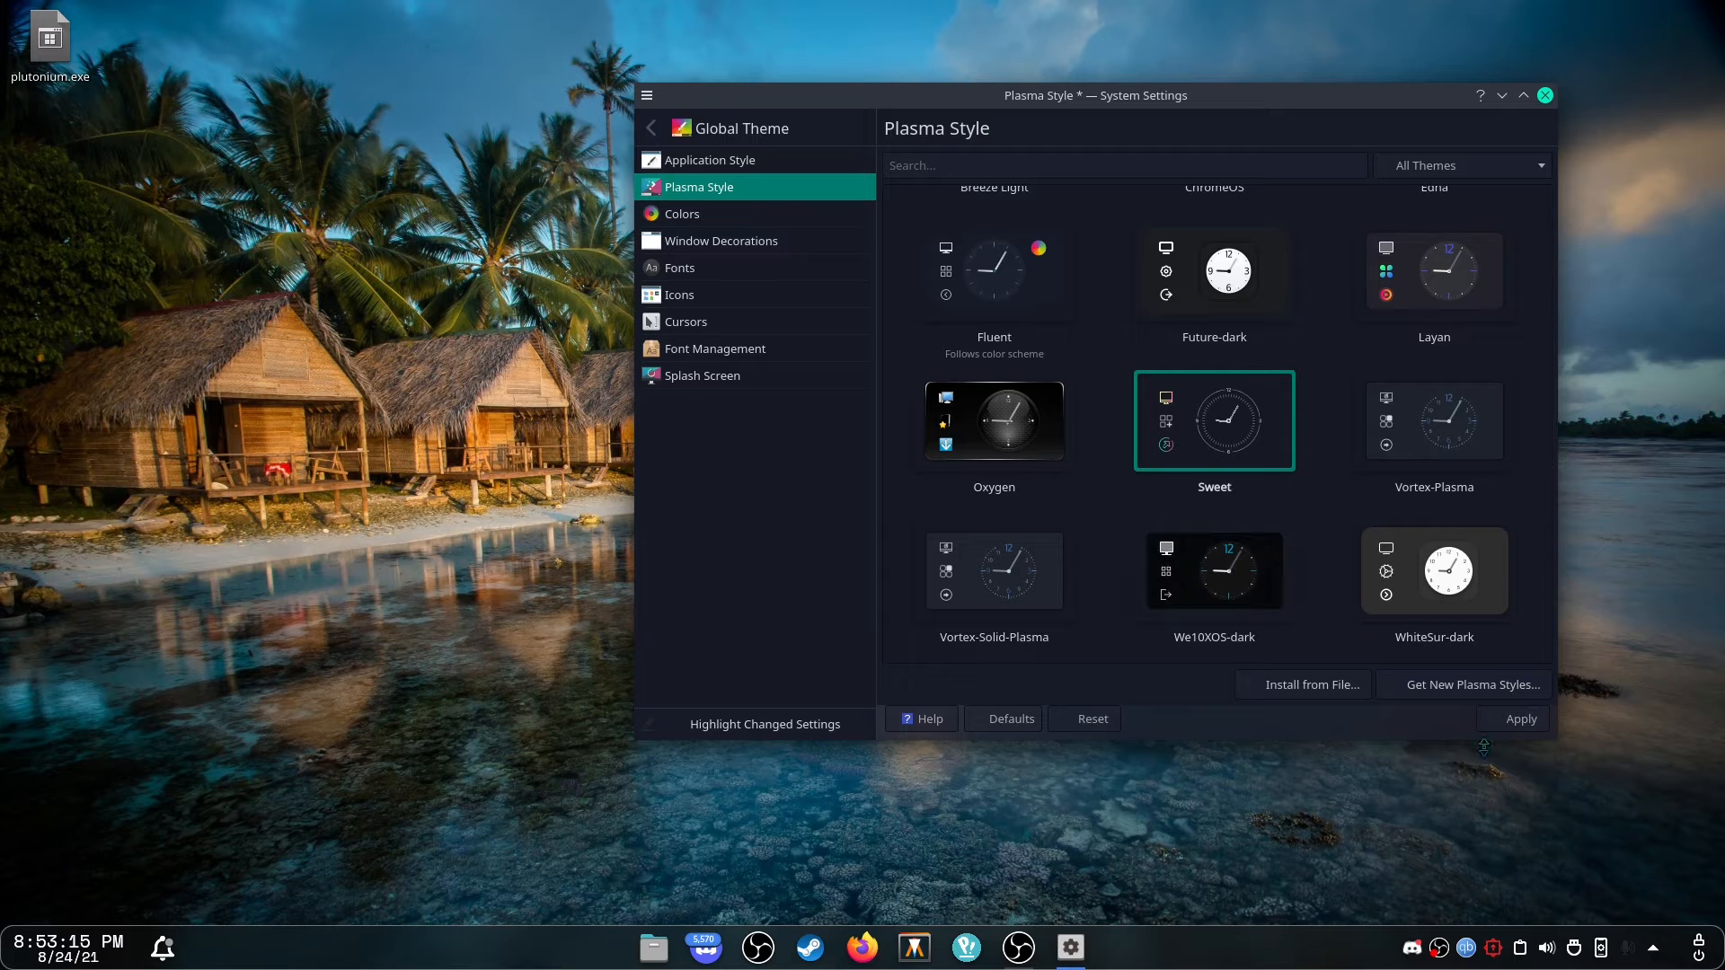
click(1518, 719)
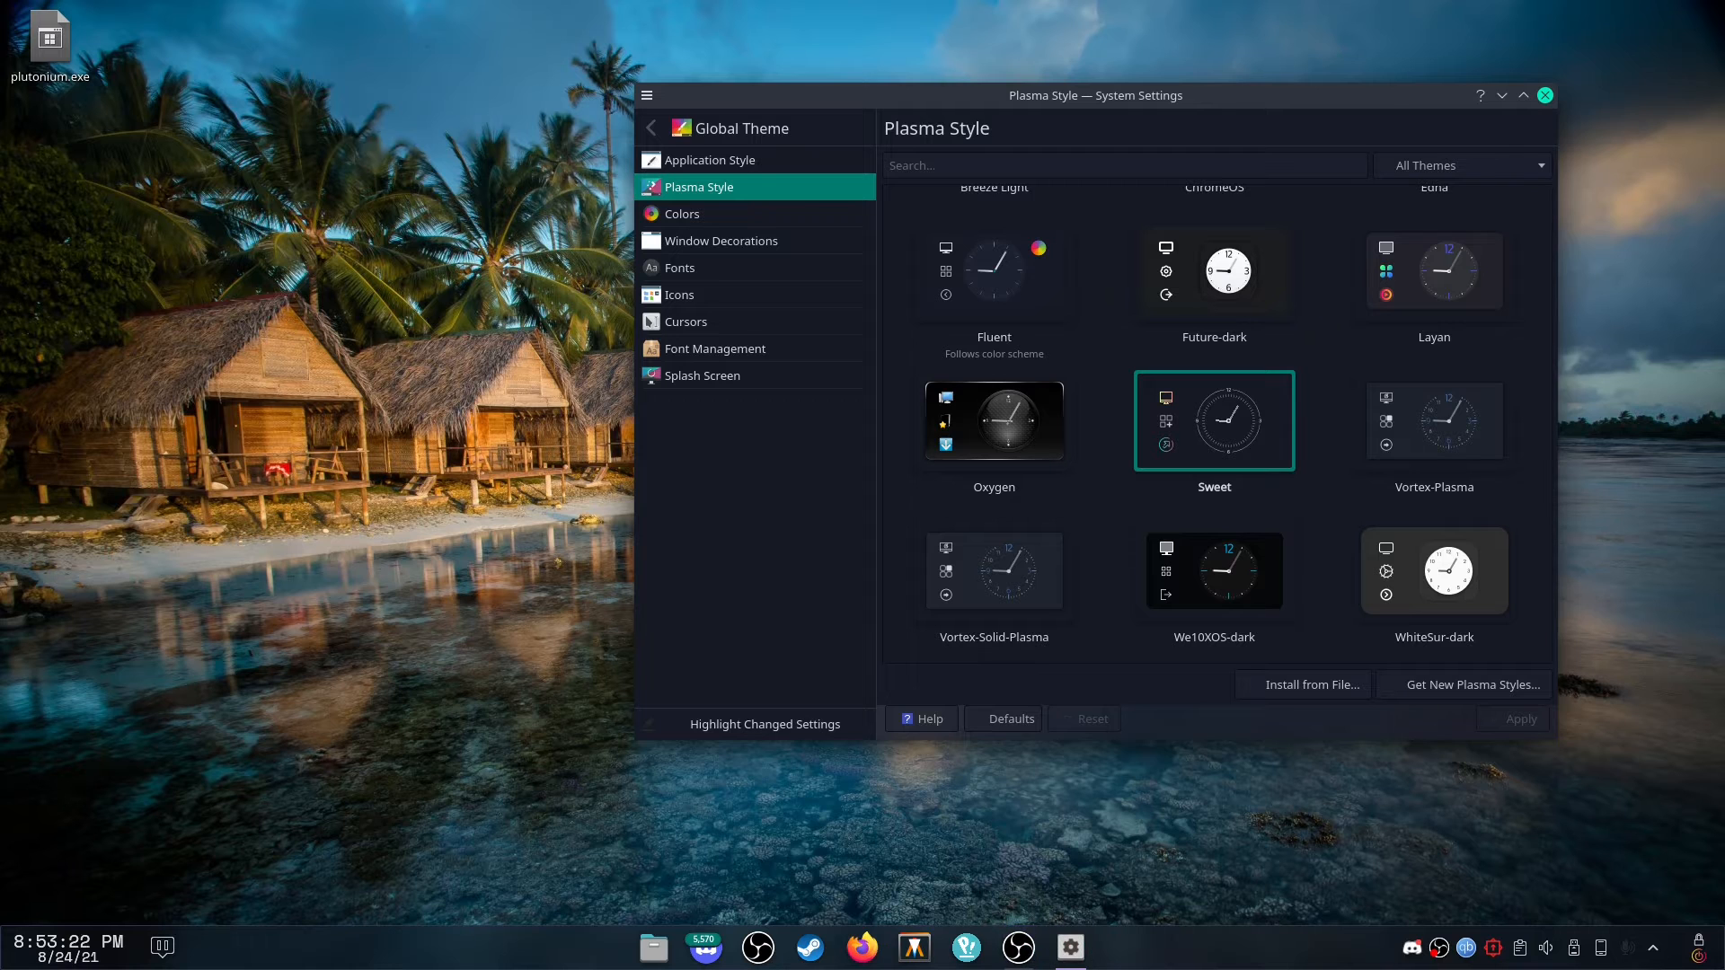
click(965, 947)
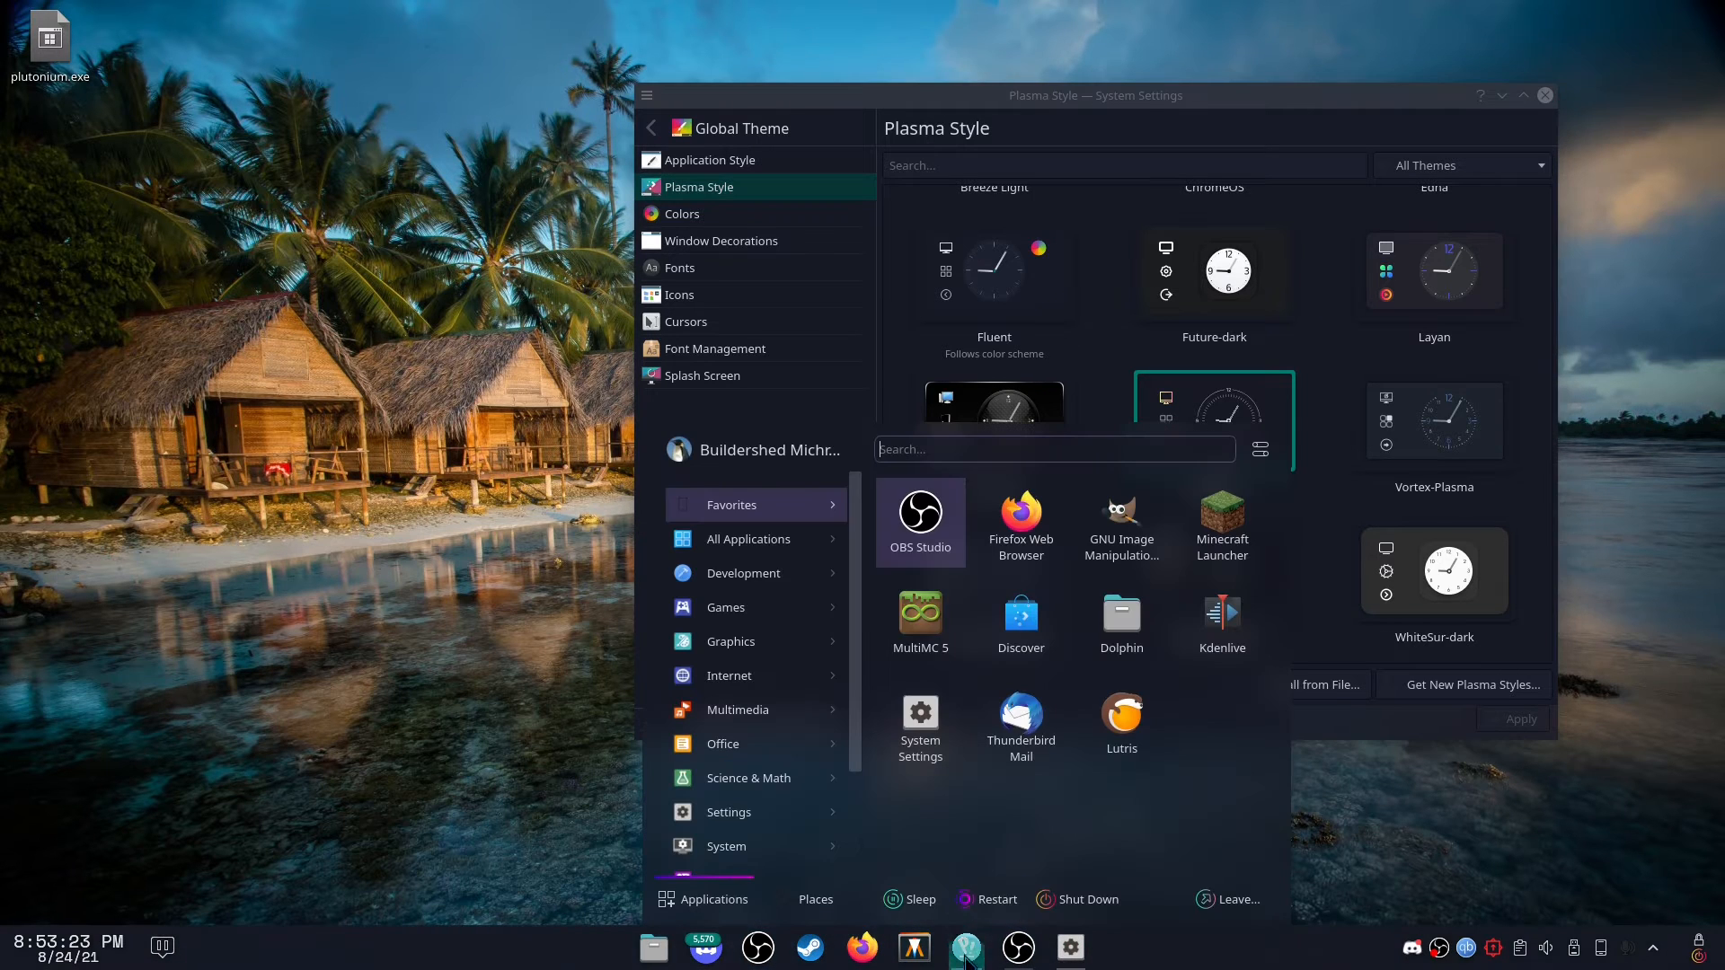
click(1329, 476)
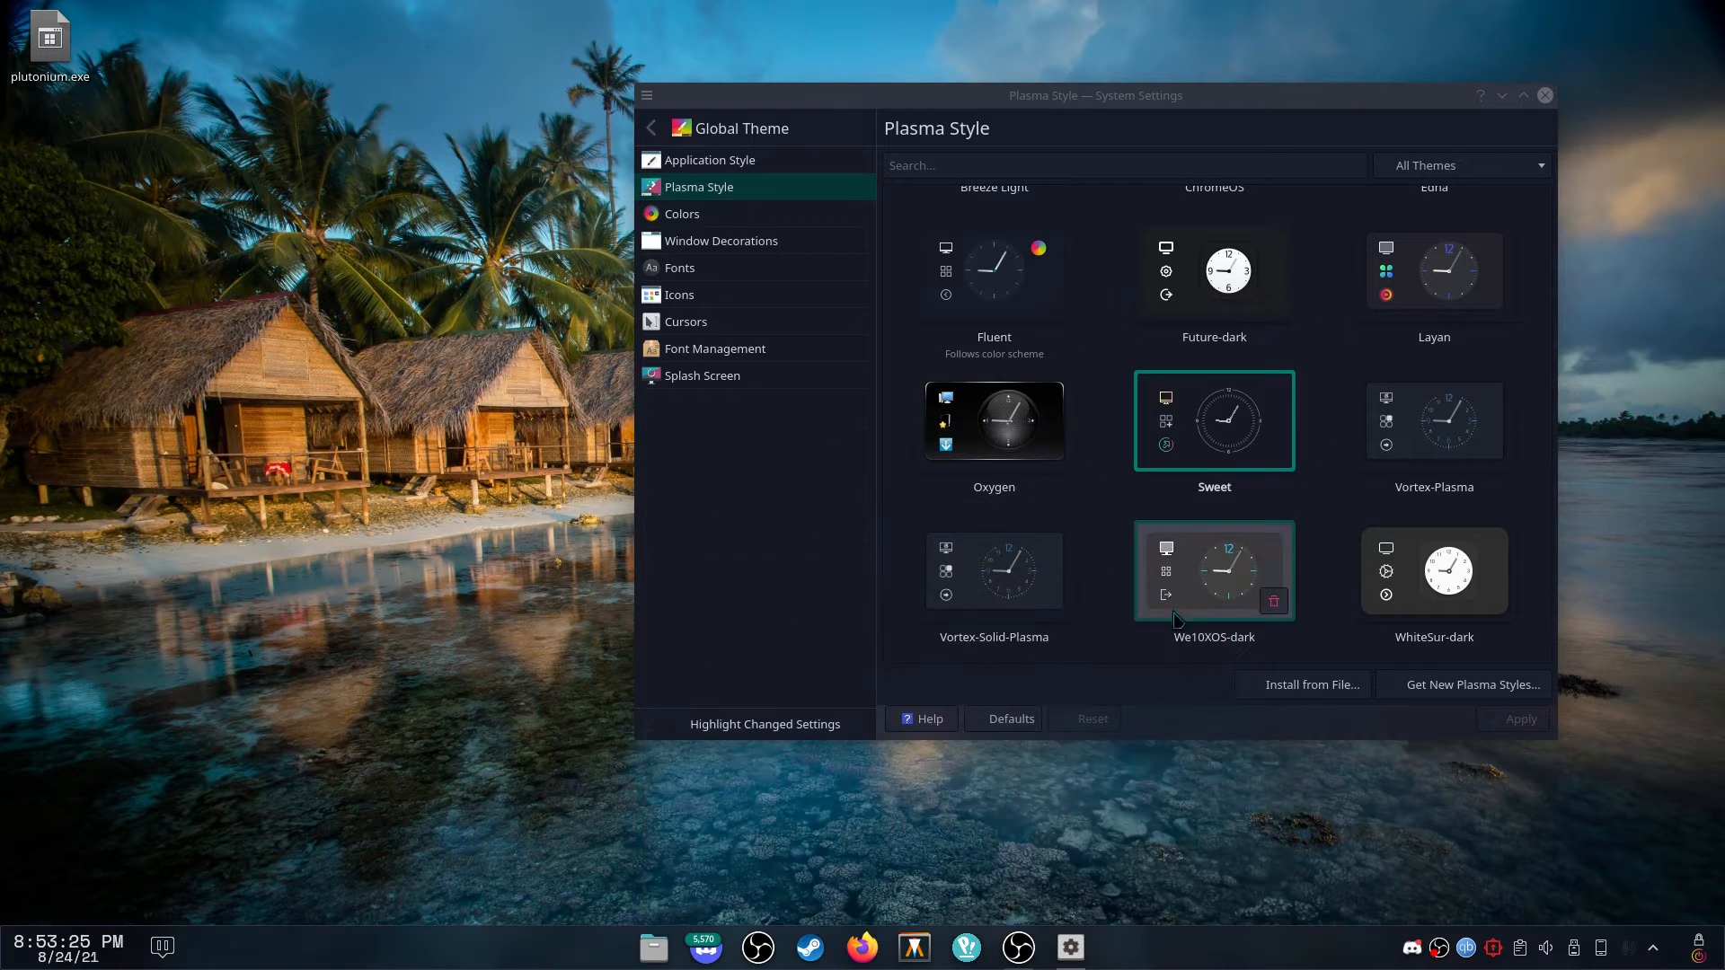
Apply the We10XOS-dark Plasma style and check it in the application launcher.
click(1240, 575)
click(1518, 719)
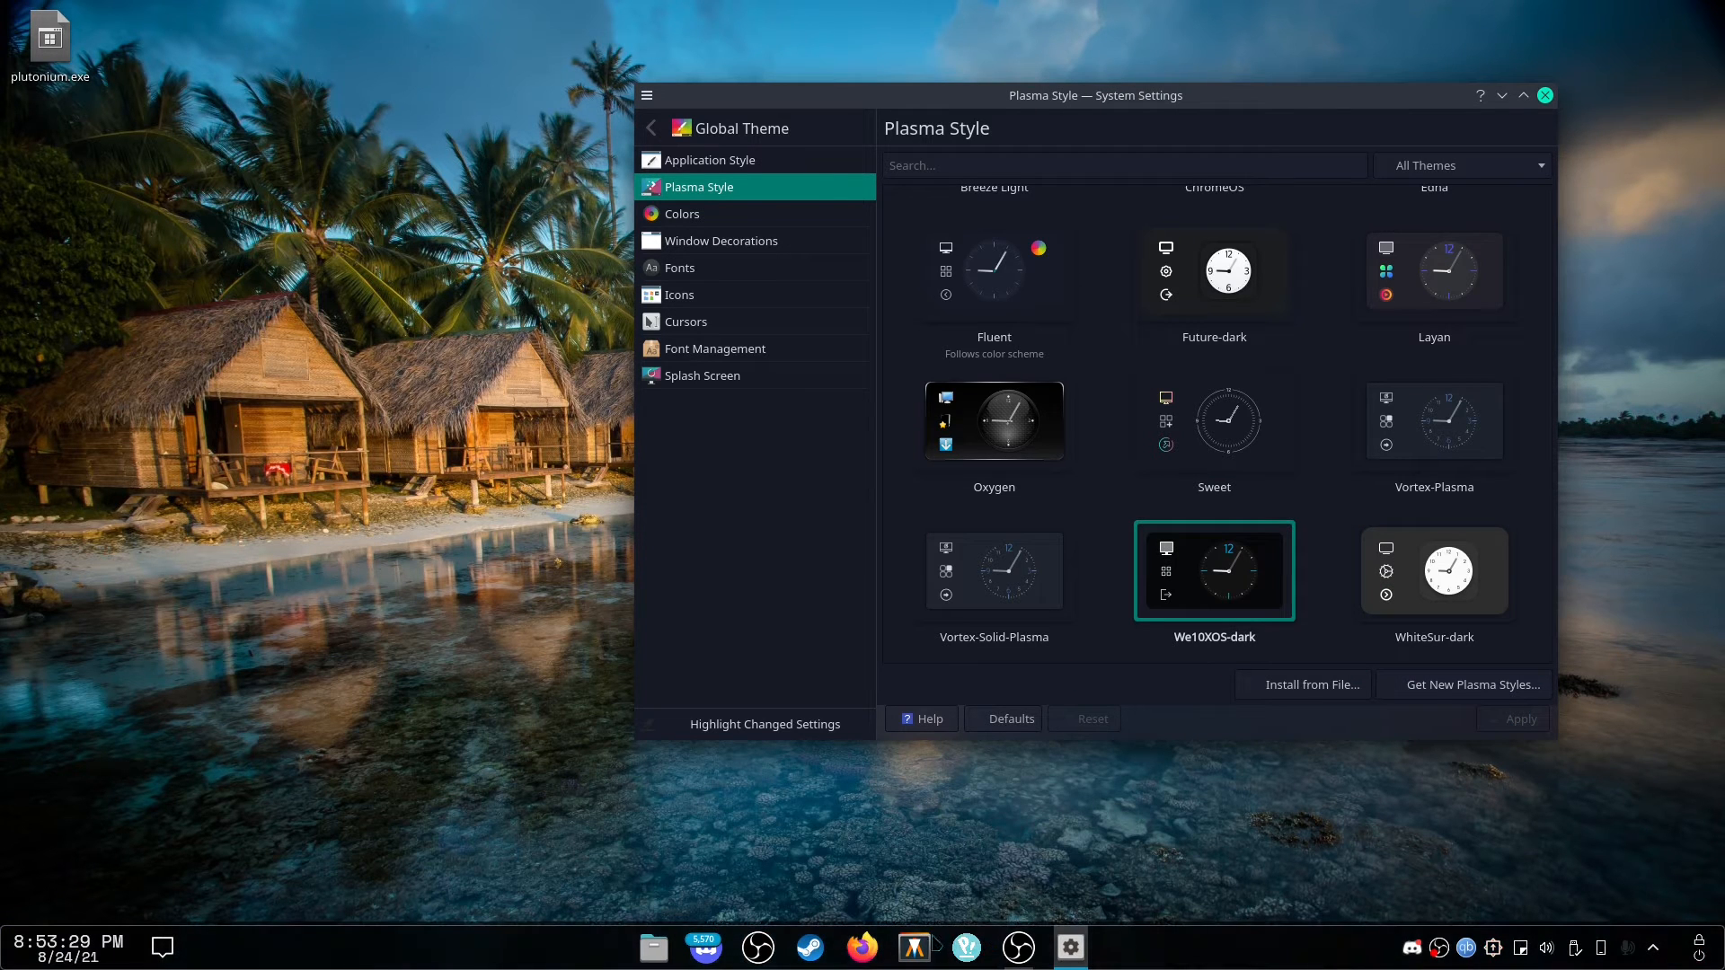
click(965, 947)
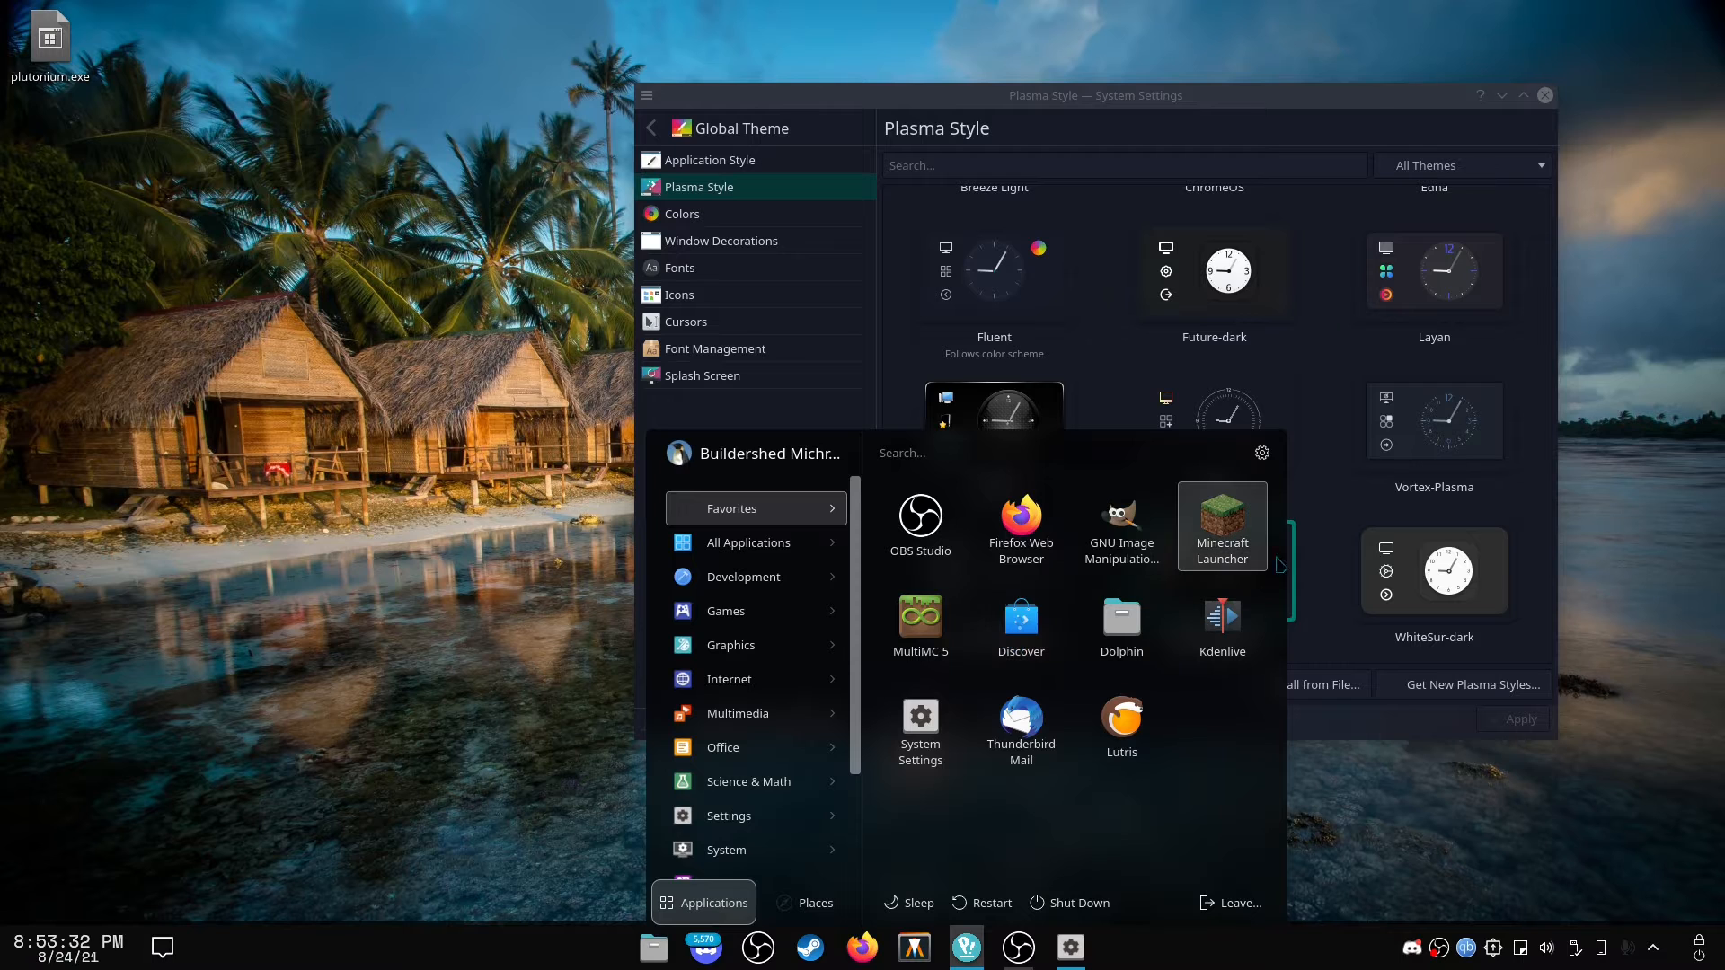
click(1356, 494)
Apply the Oxygen Plasma style and check it in the application launcher.
click(1063, 427)
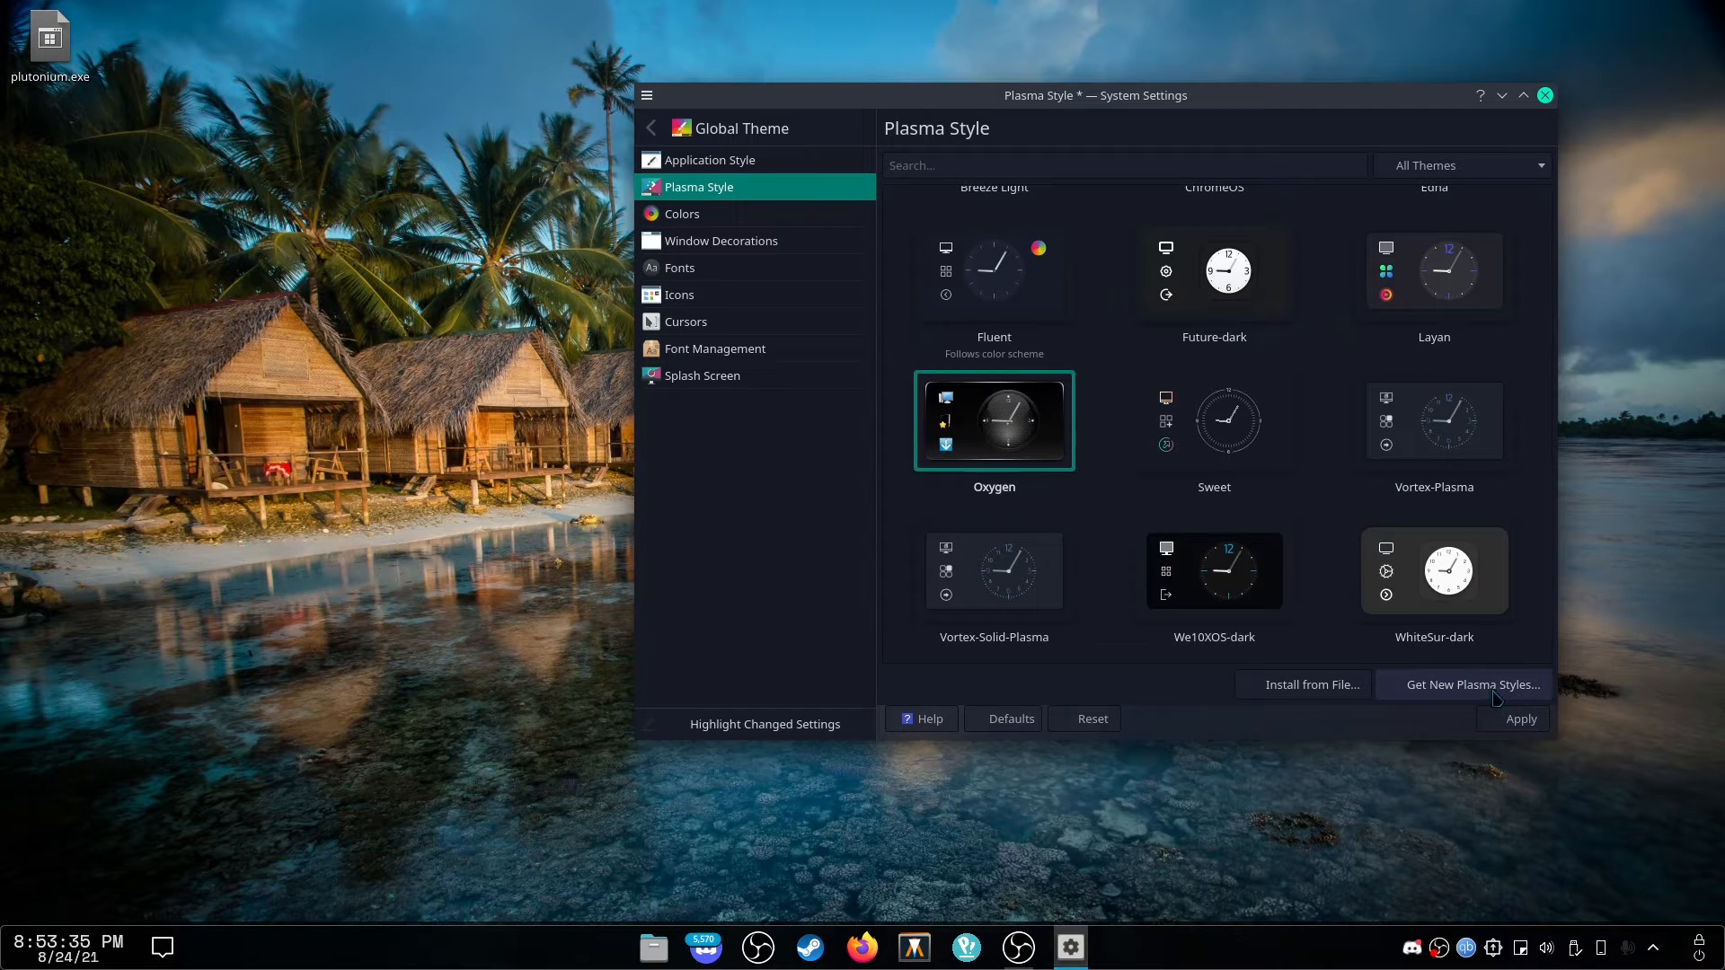
click(1508, 726)
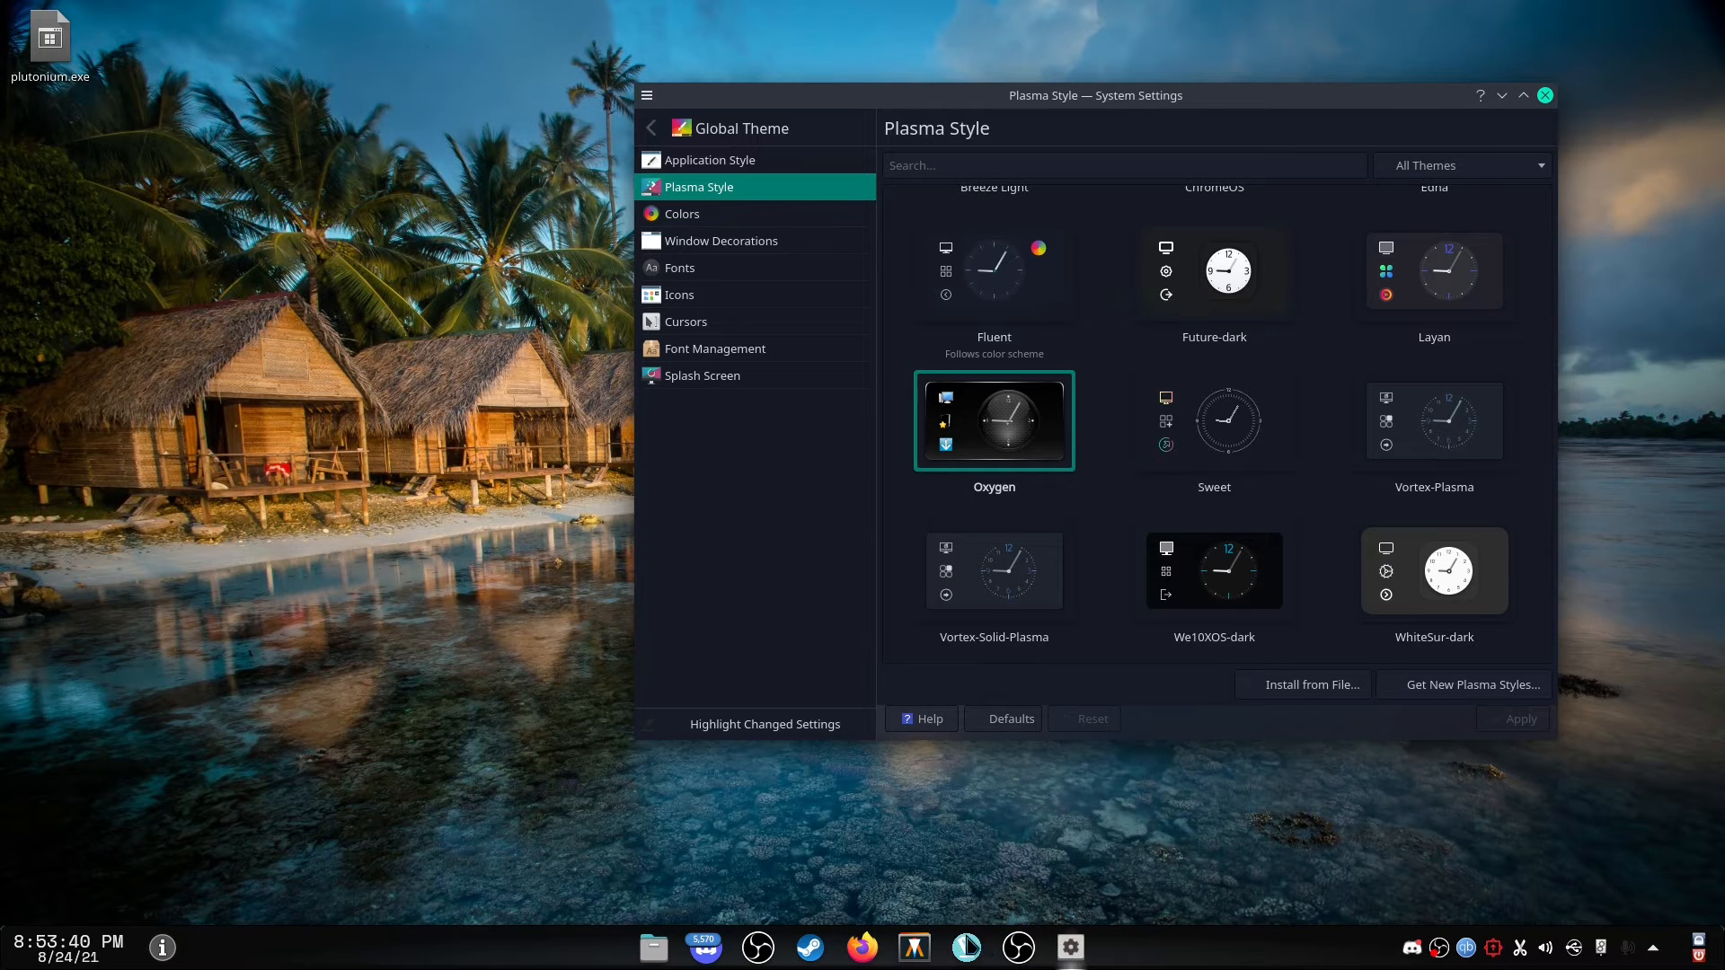
click(970, 946)
click(967, 948)
Apply the Amethyst Plasma style and check it in the application launcher.
scroll(1440, 498, up, 3)
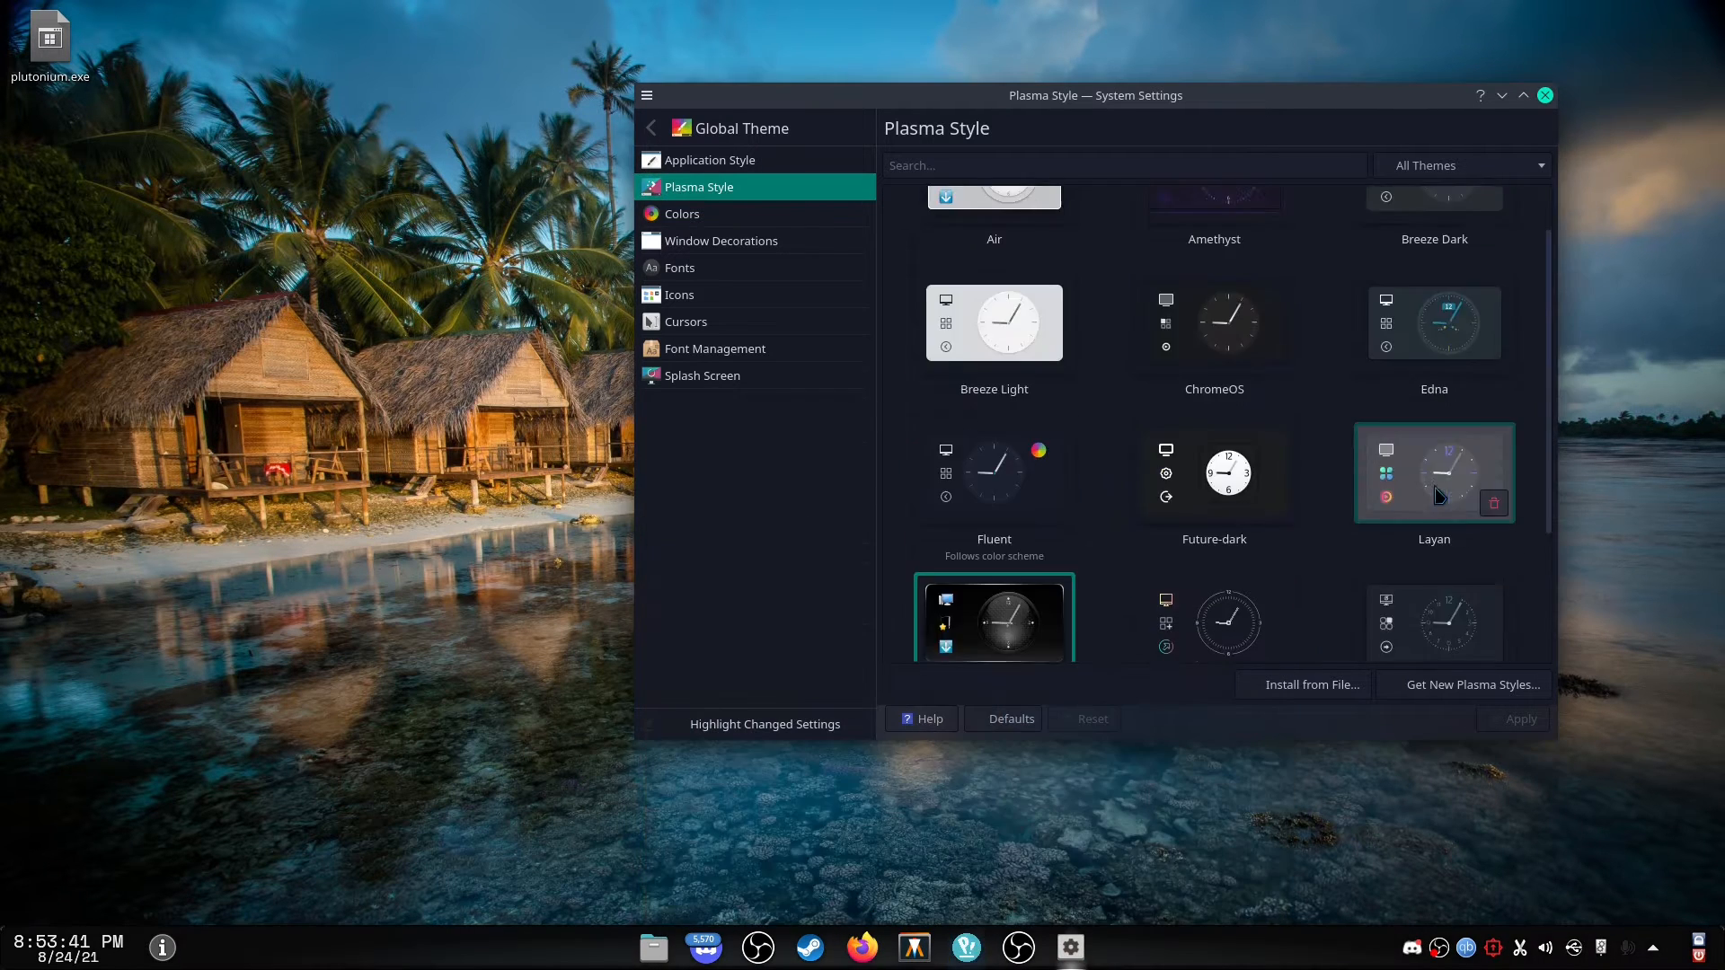
scroll(1437, 497, up, 1)
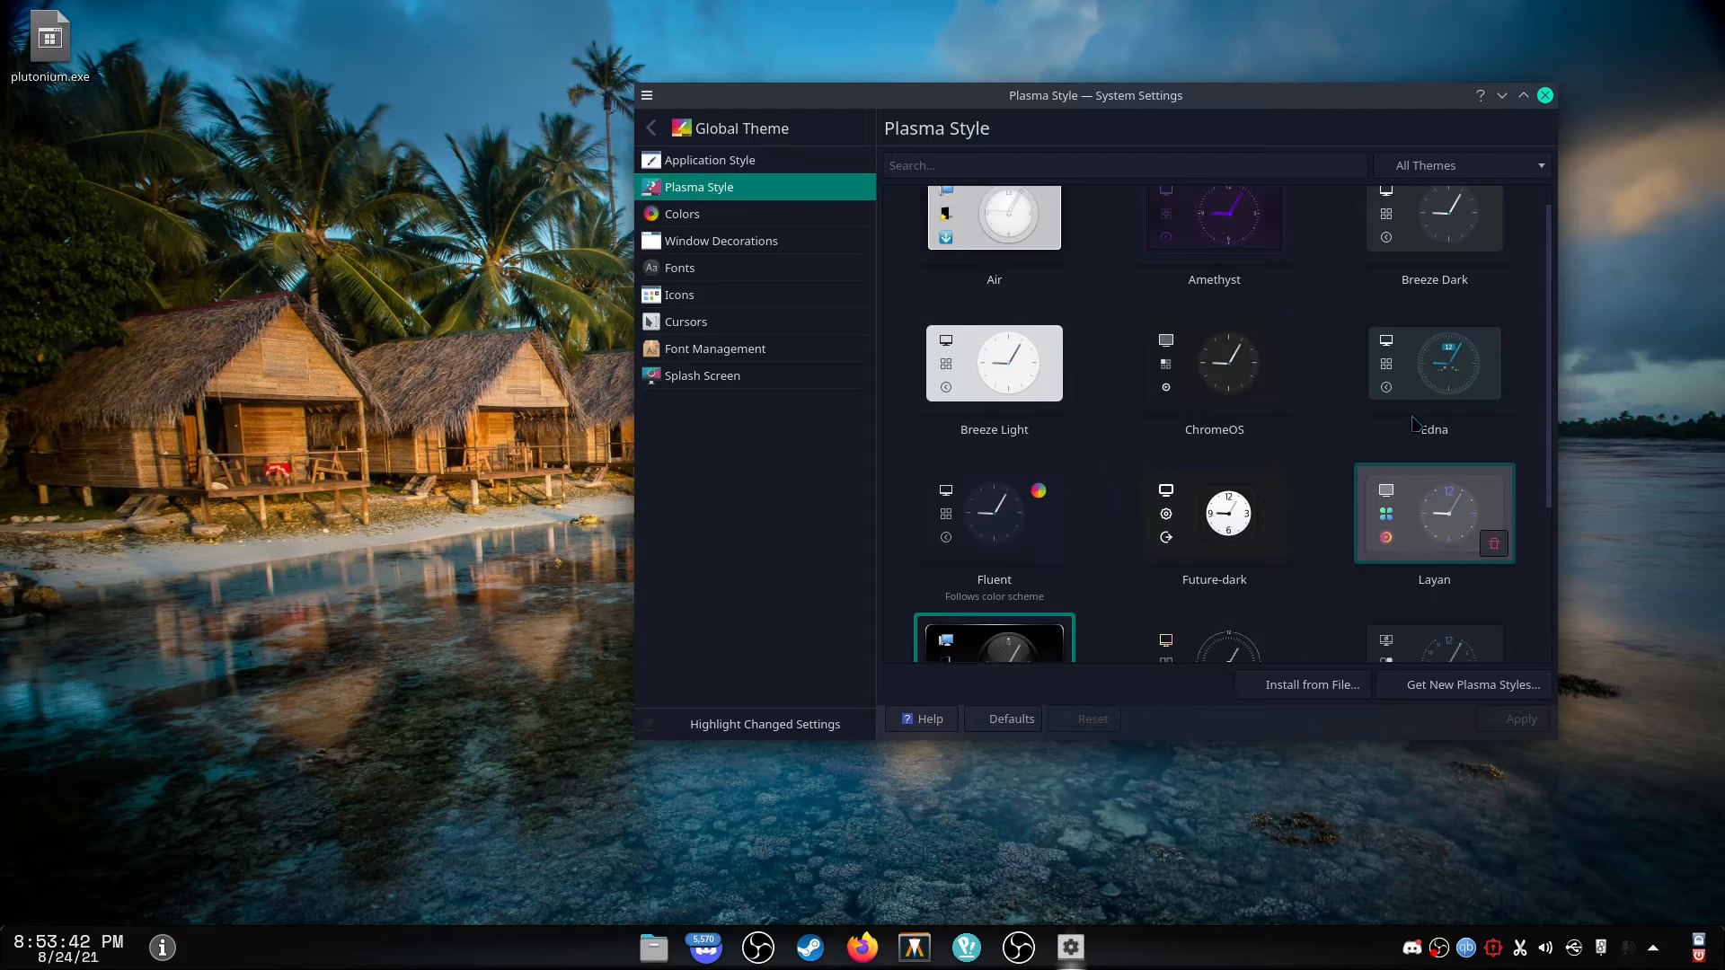
click(1208, 239)
click(1505, 728)
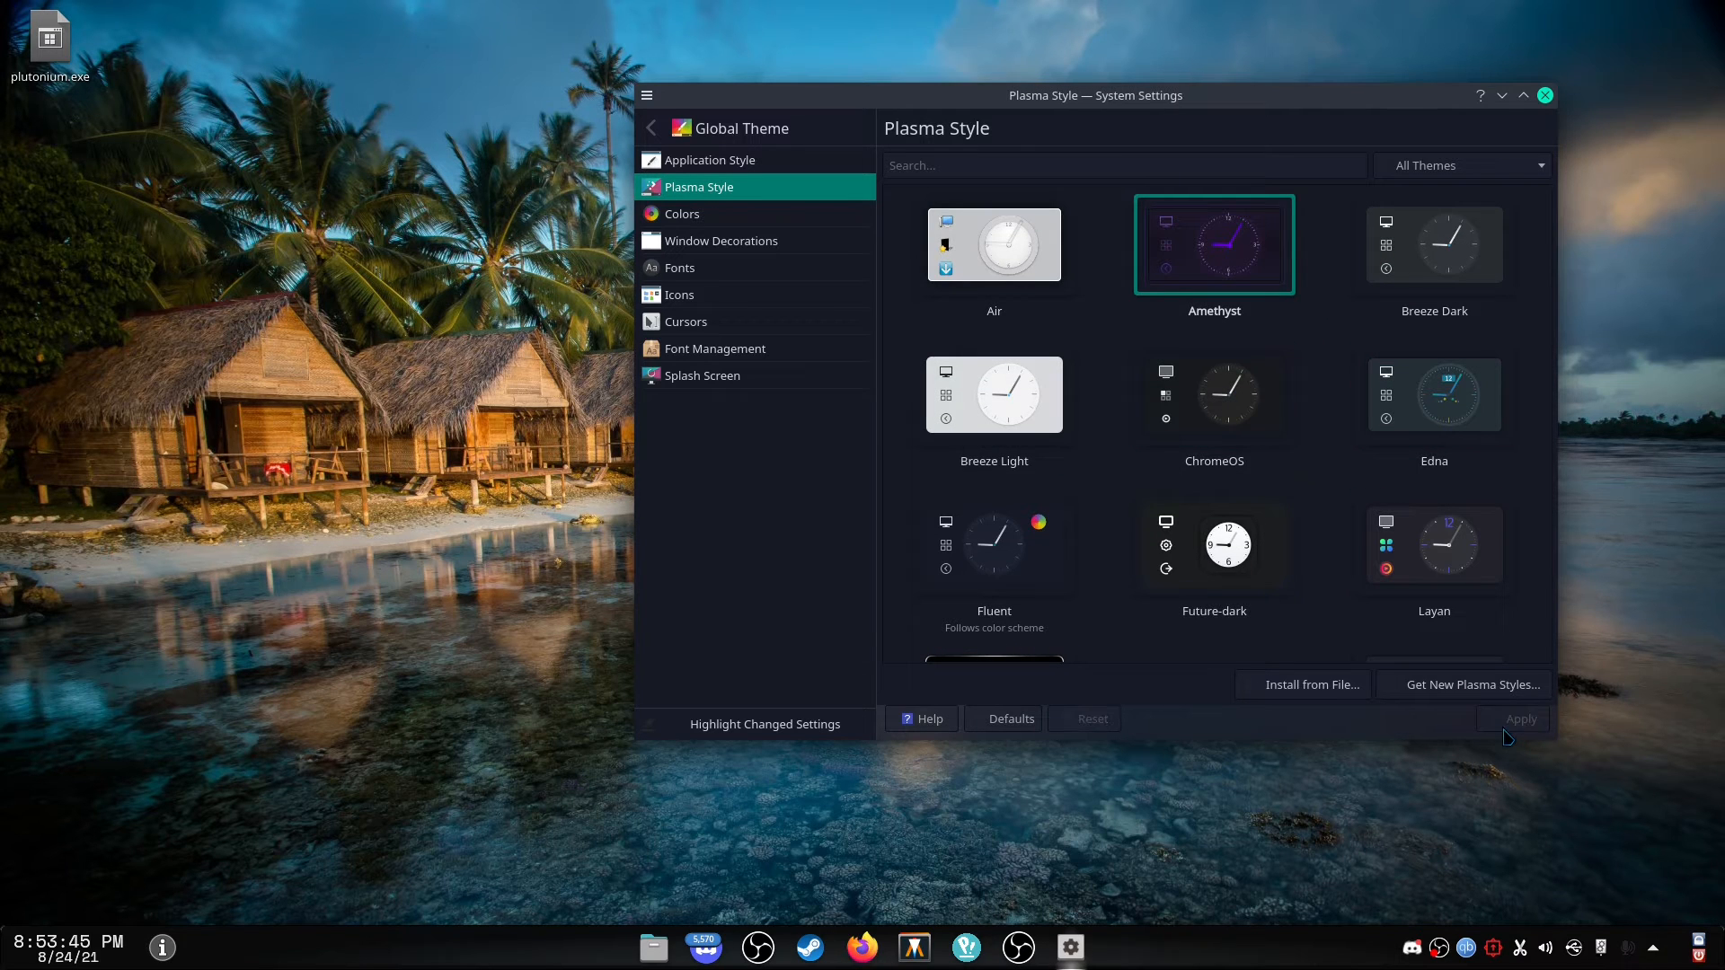
click(967, 947)
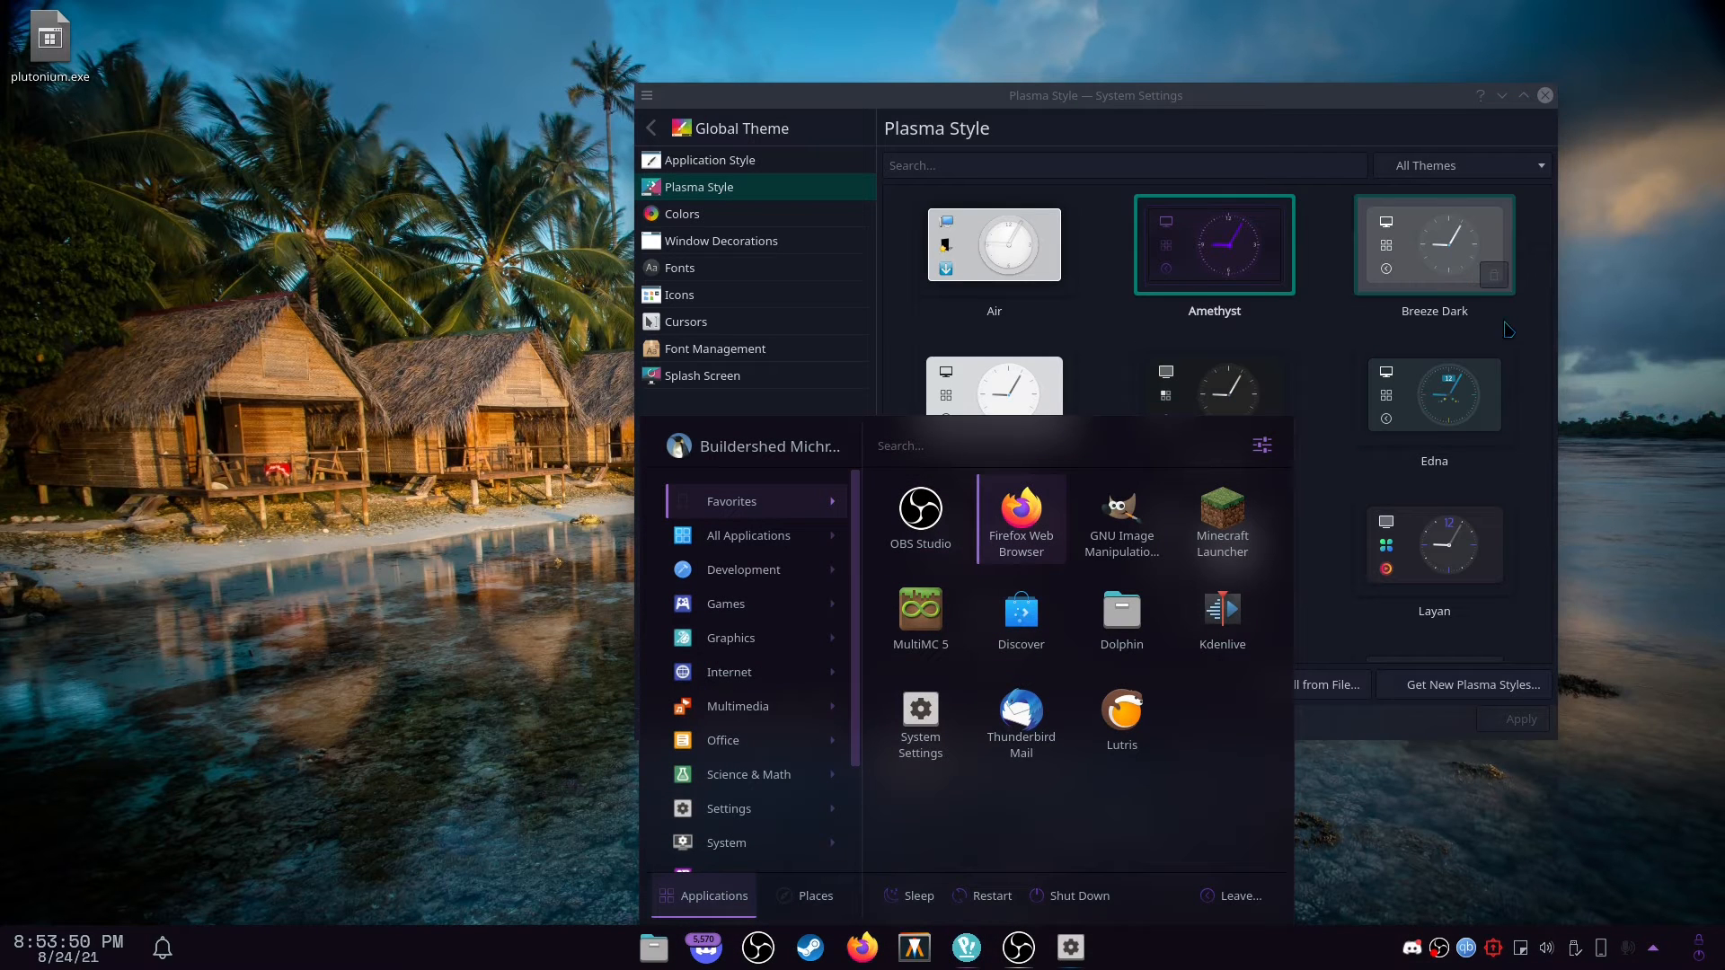
Apply the Layan Plasma style and check it in the application launcher.
click(1434, 245)
scroll(1434, 575, down, 3)
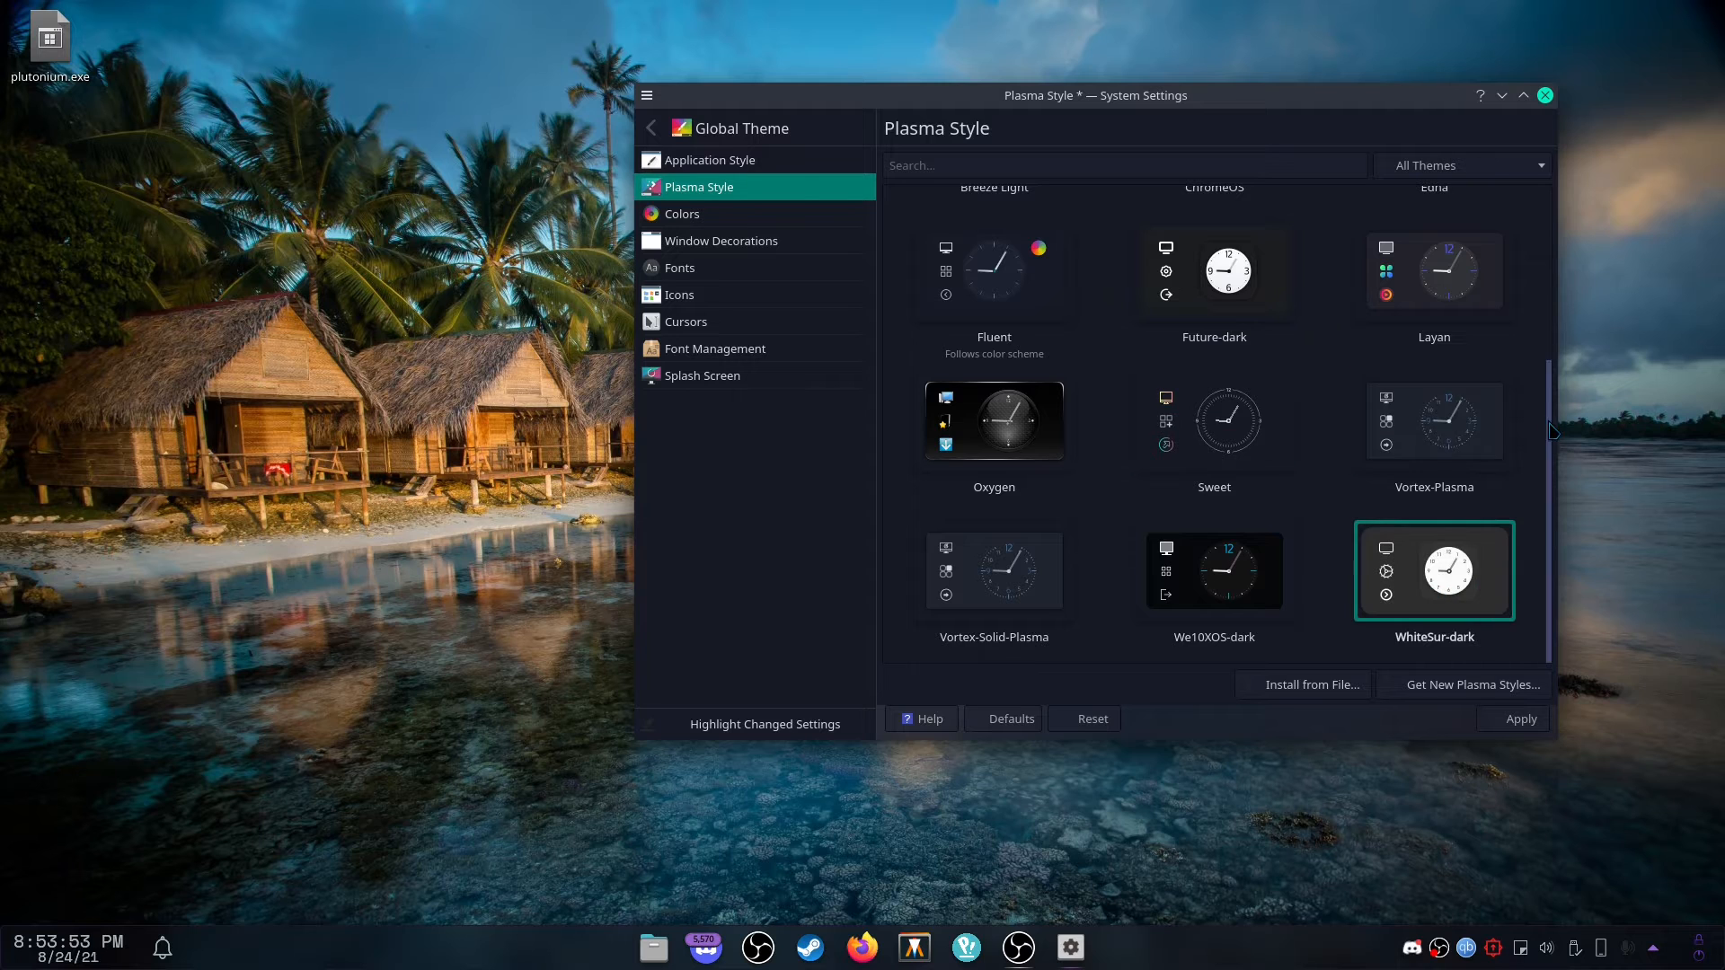
scroll(1434, 422, up, 3)
click(1416, 495)
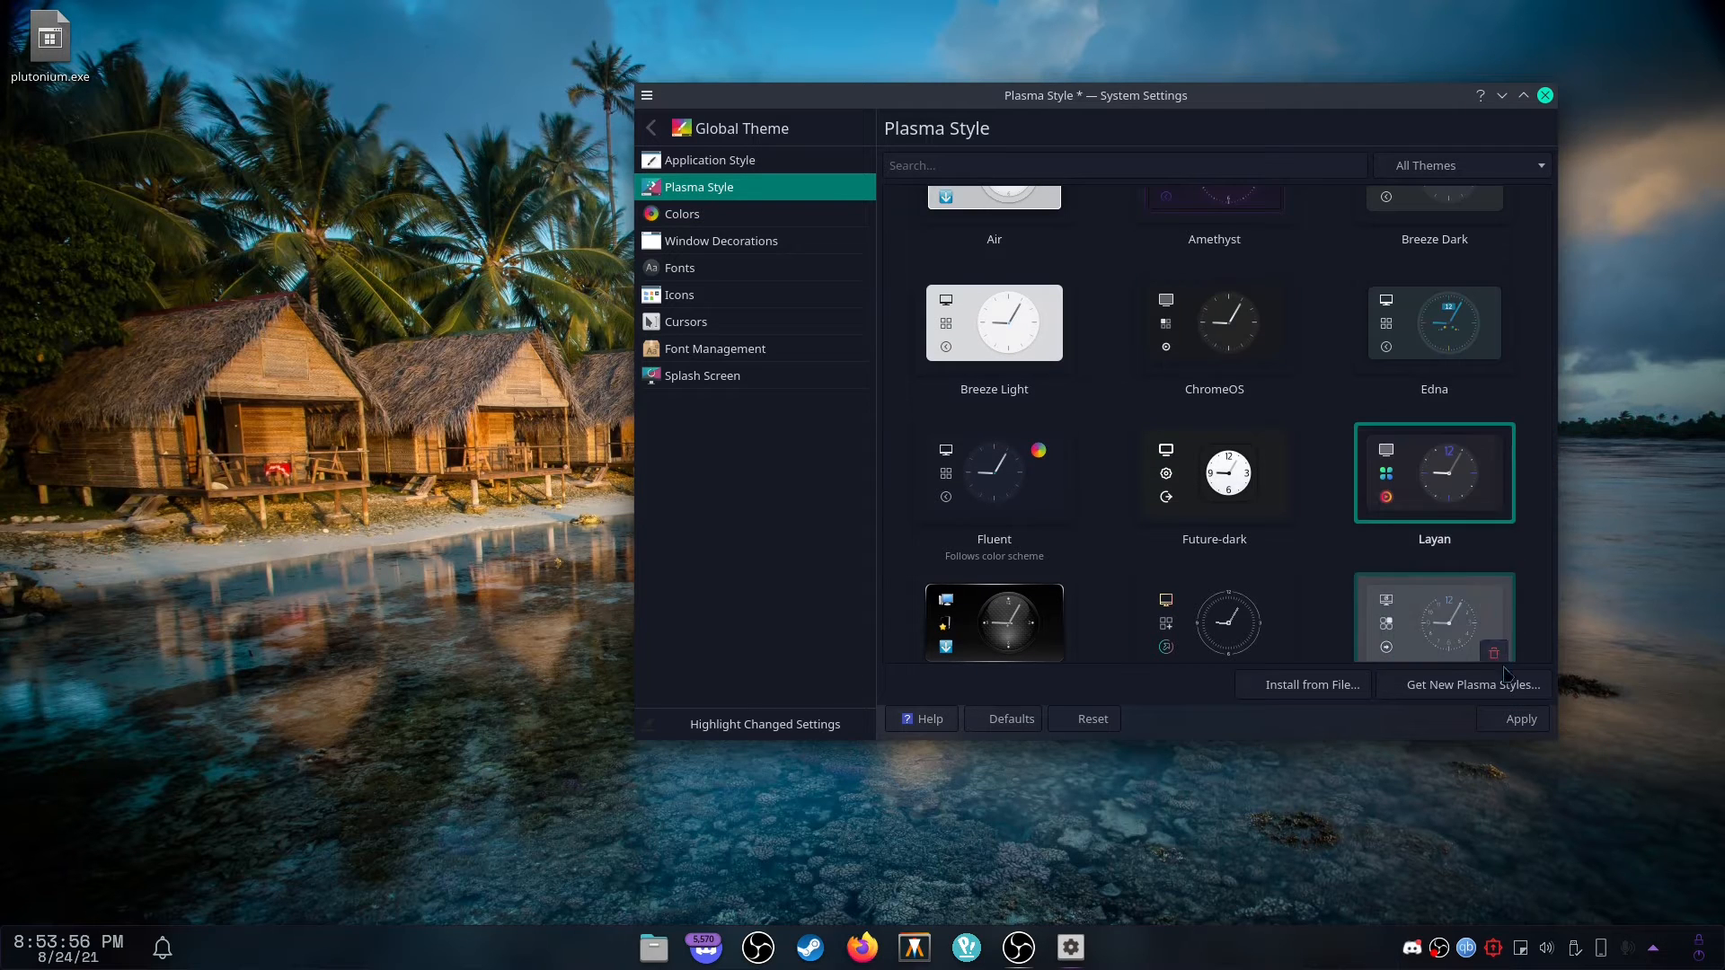
click(1512, 719)
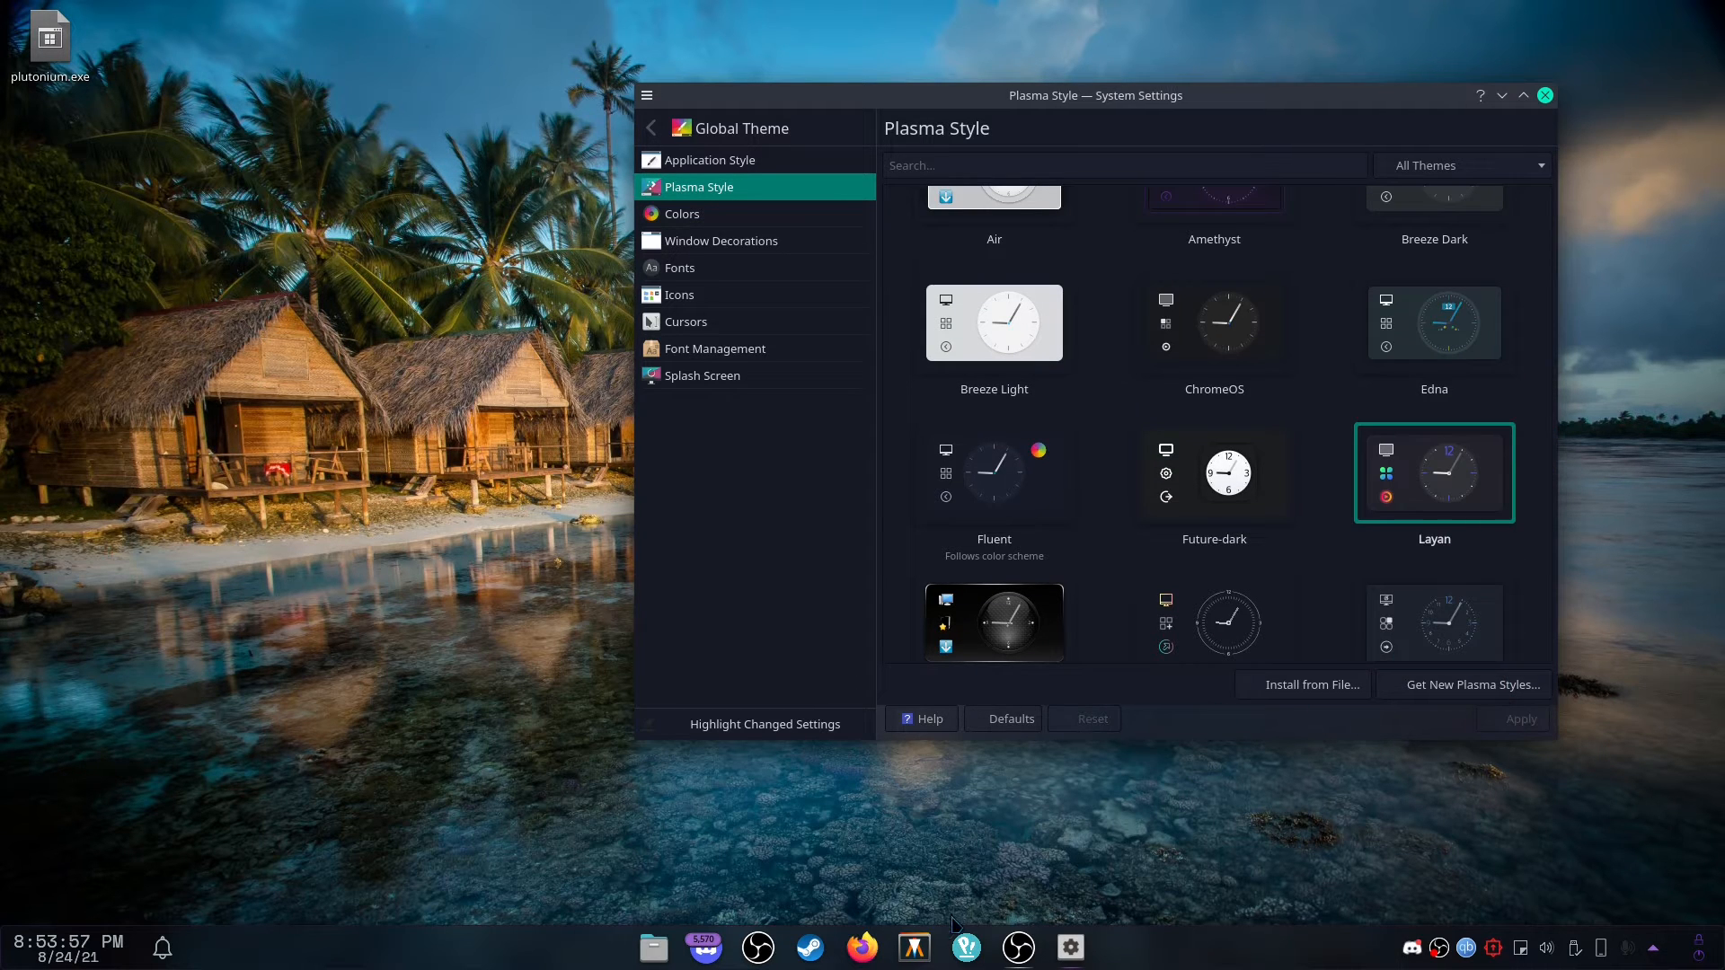
click(964, 960)
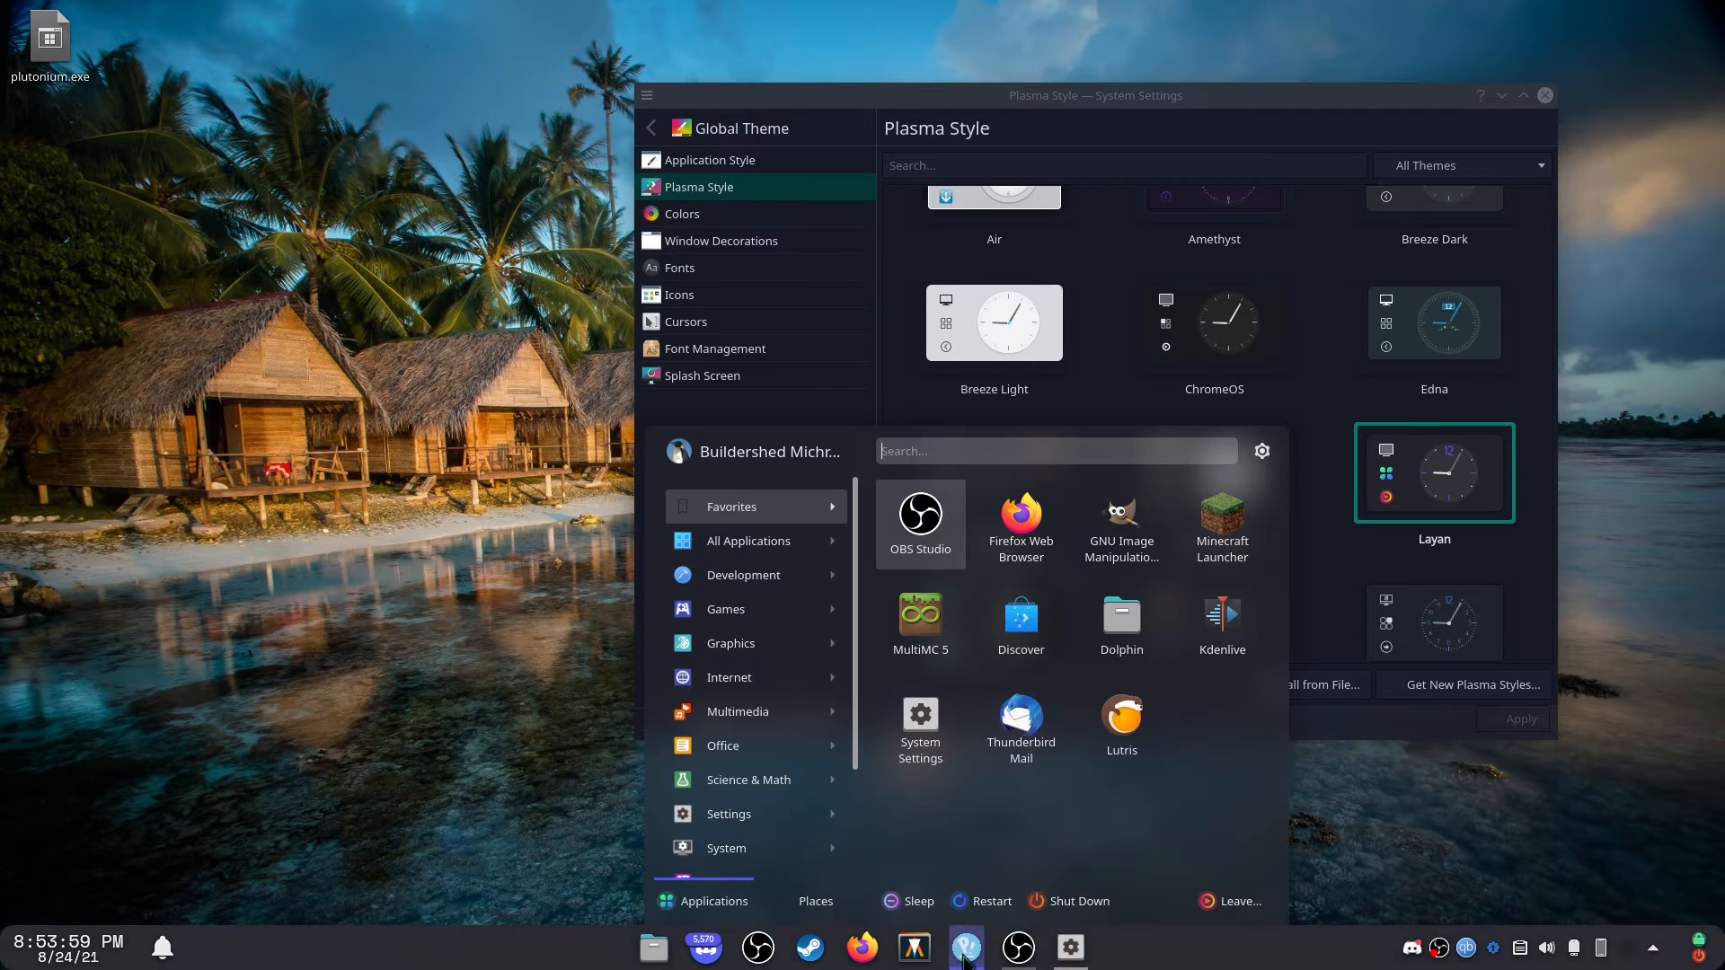
Apply the Edna Plasma style and check it in the application launcher.
click(1433, 324)
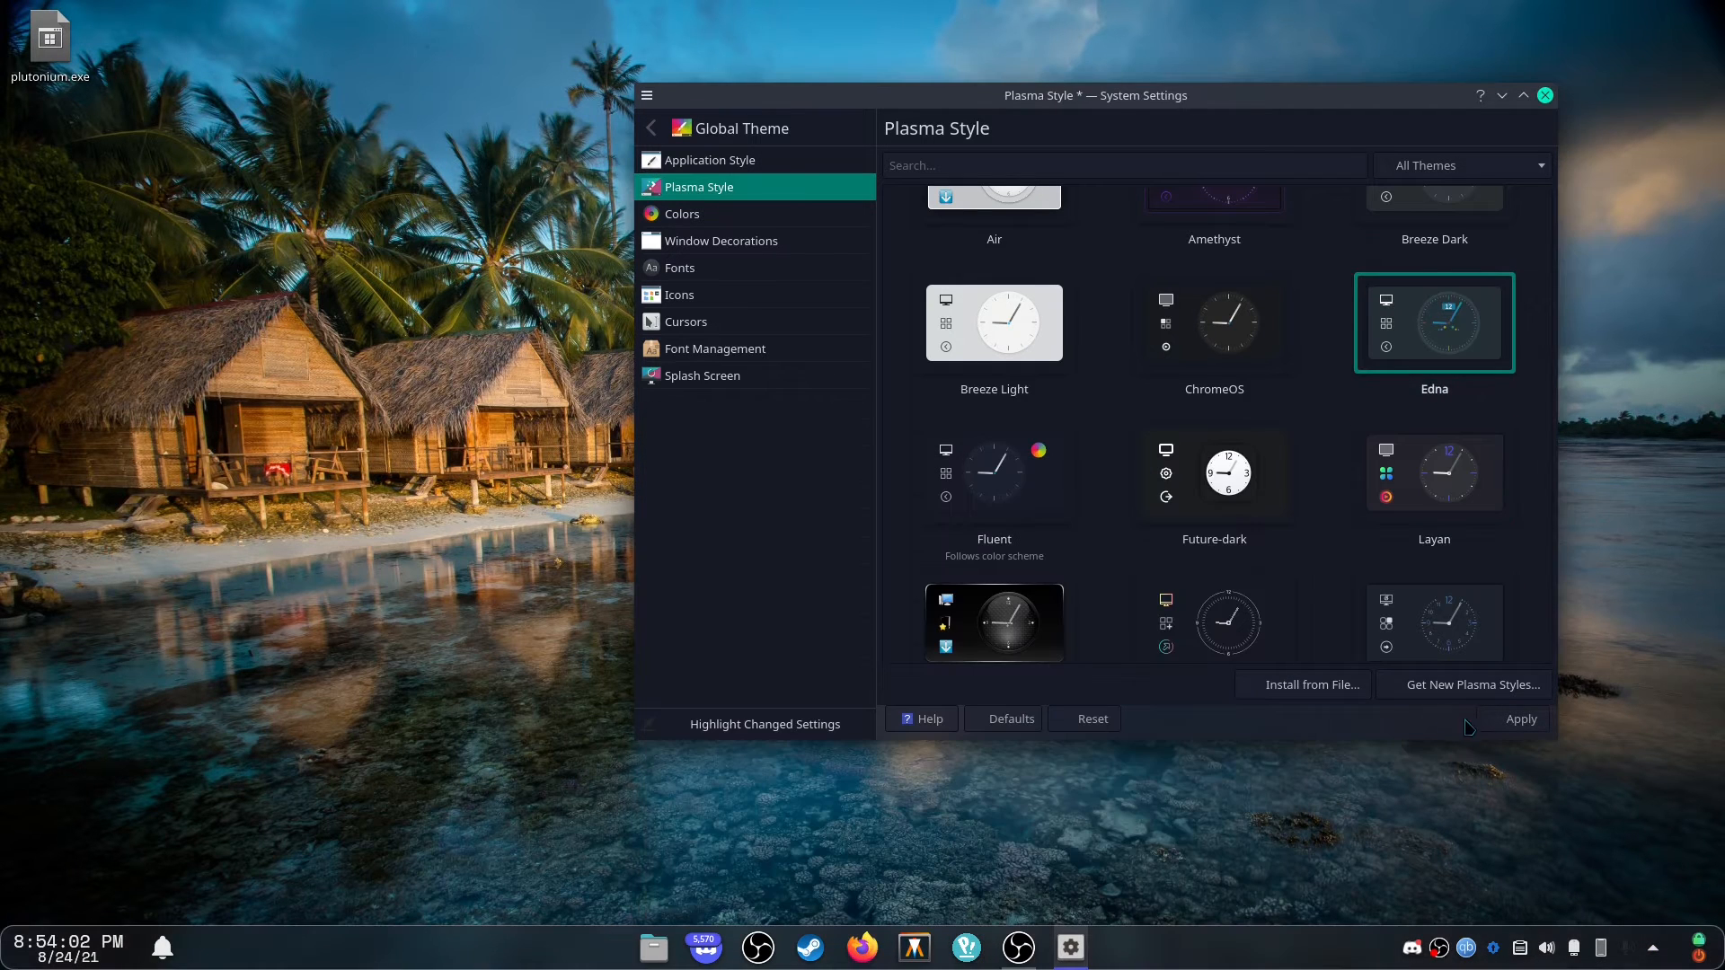
click(1514, 719)
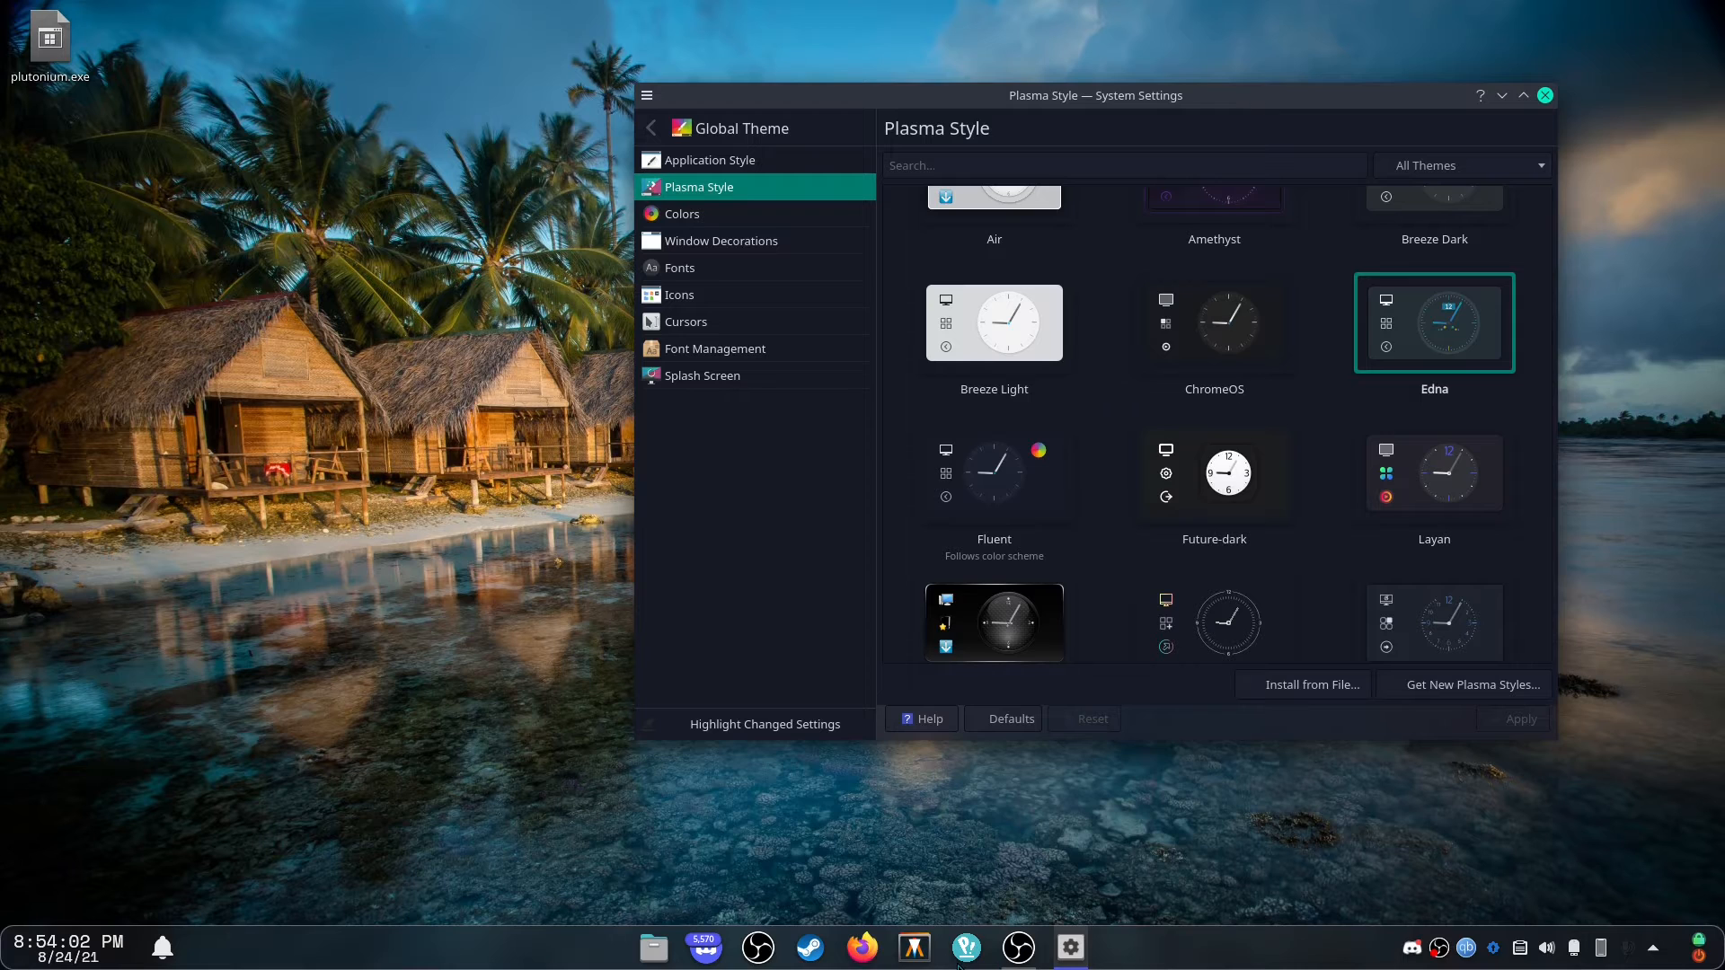
click(959, 961)
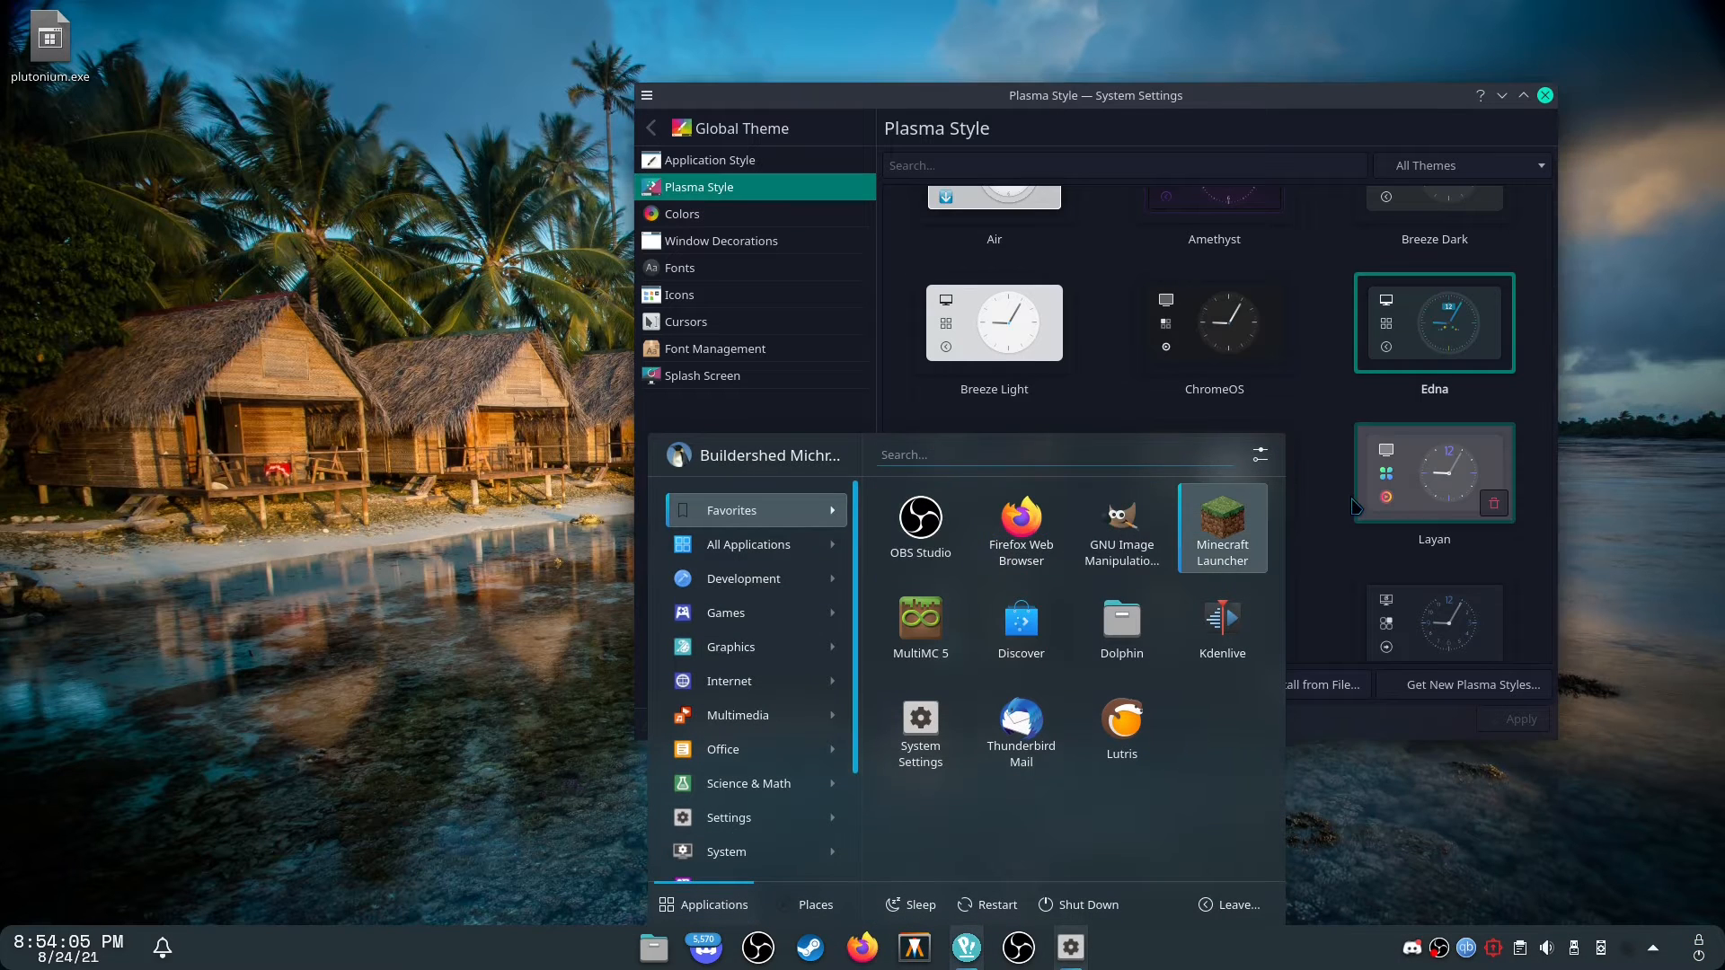
click(1355, 508)
Apply the WhiteSur-dark Plasma style and check it in the application launcher.
scroll(1383, 521, down, 2)
click(1434, 566)
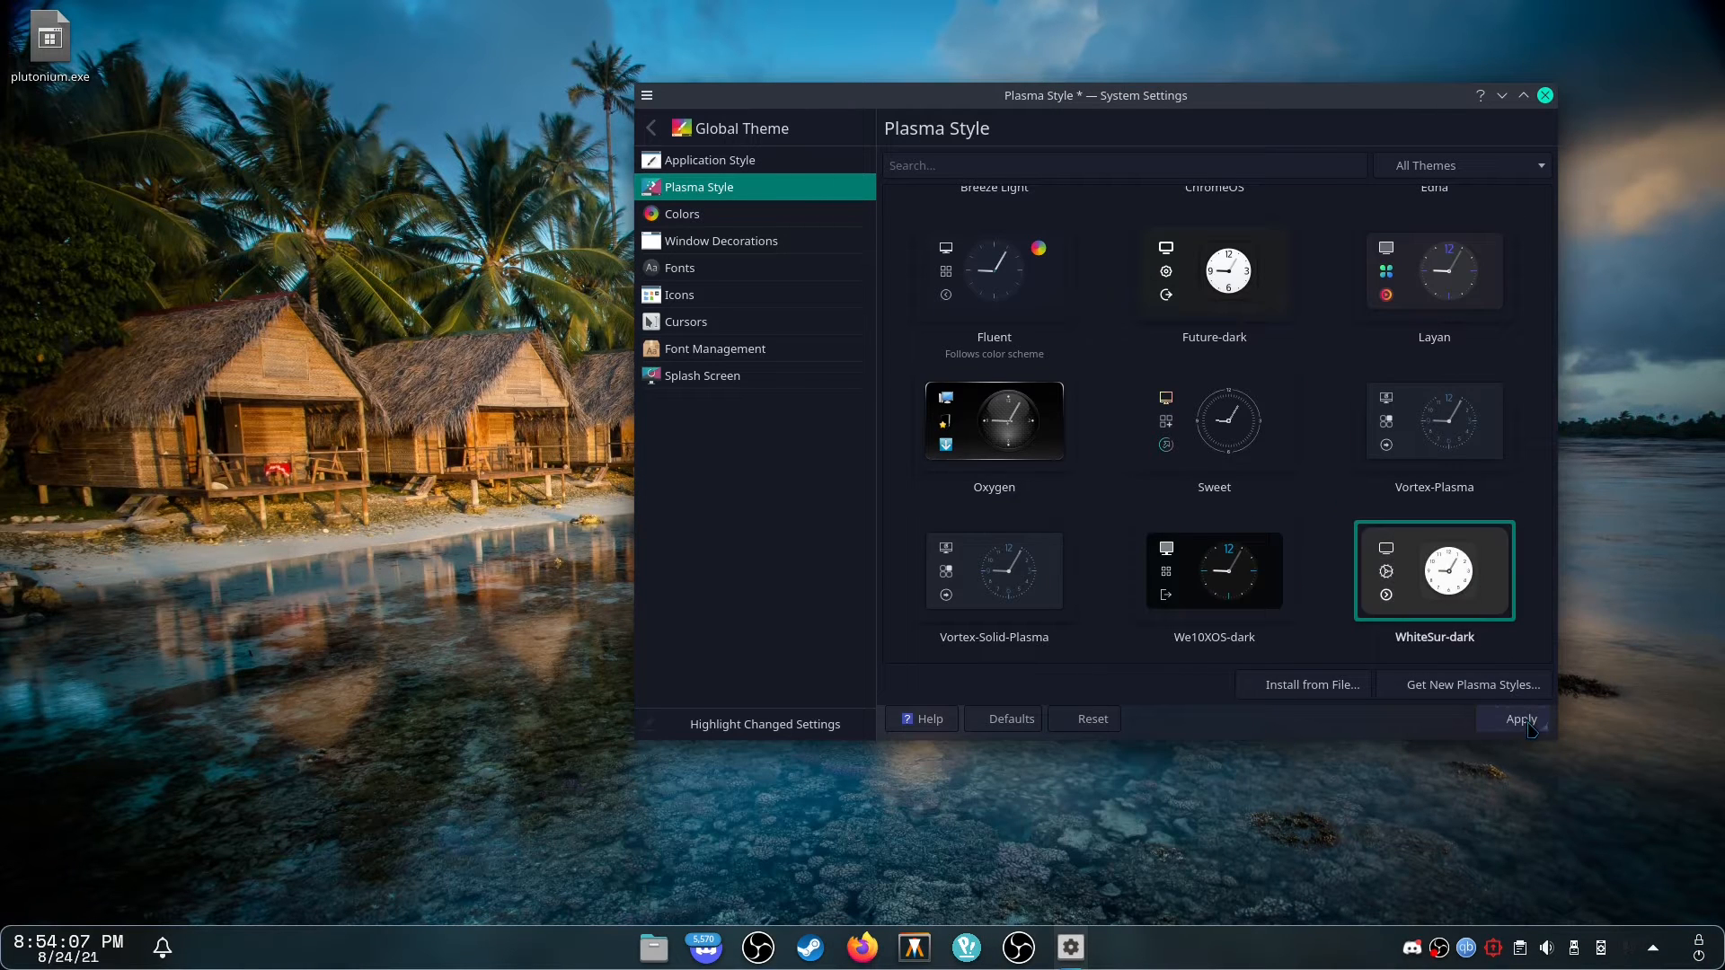
click(1527, 722)
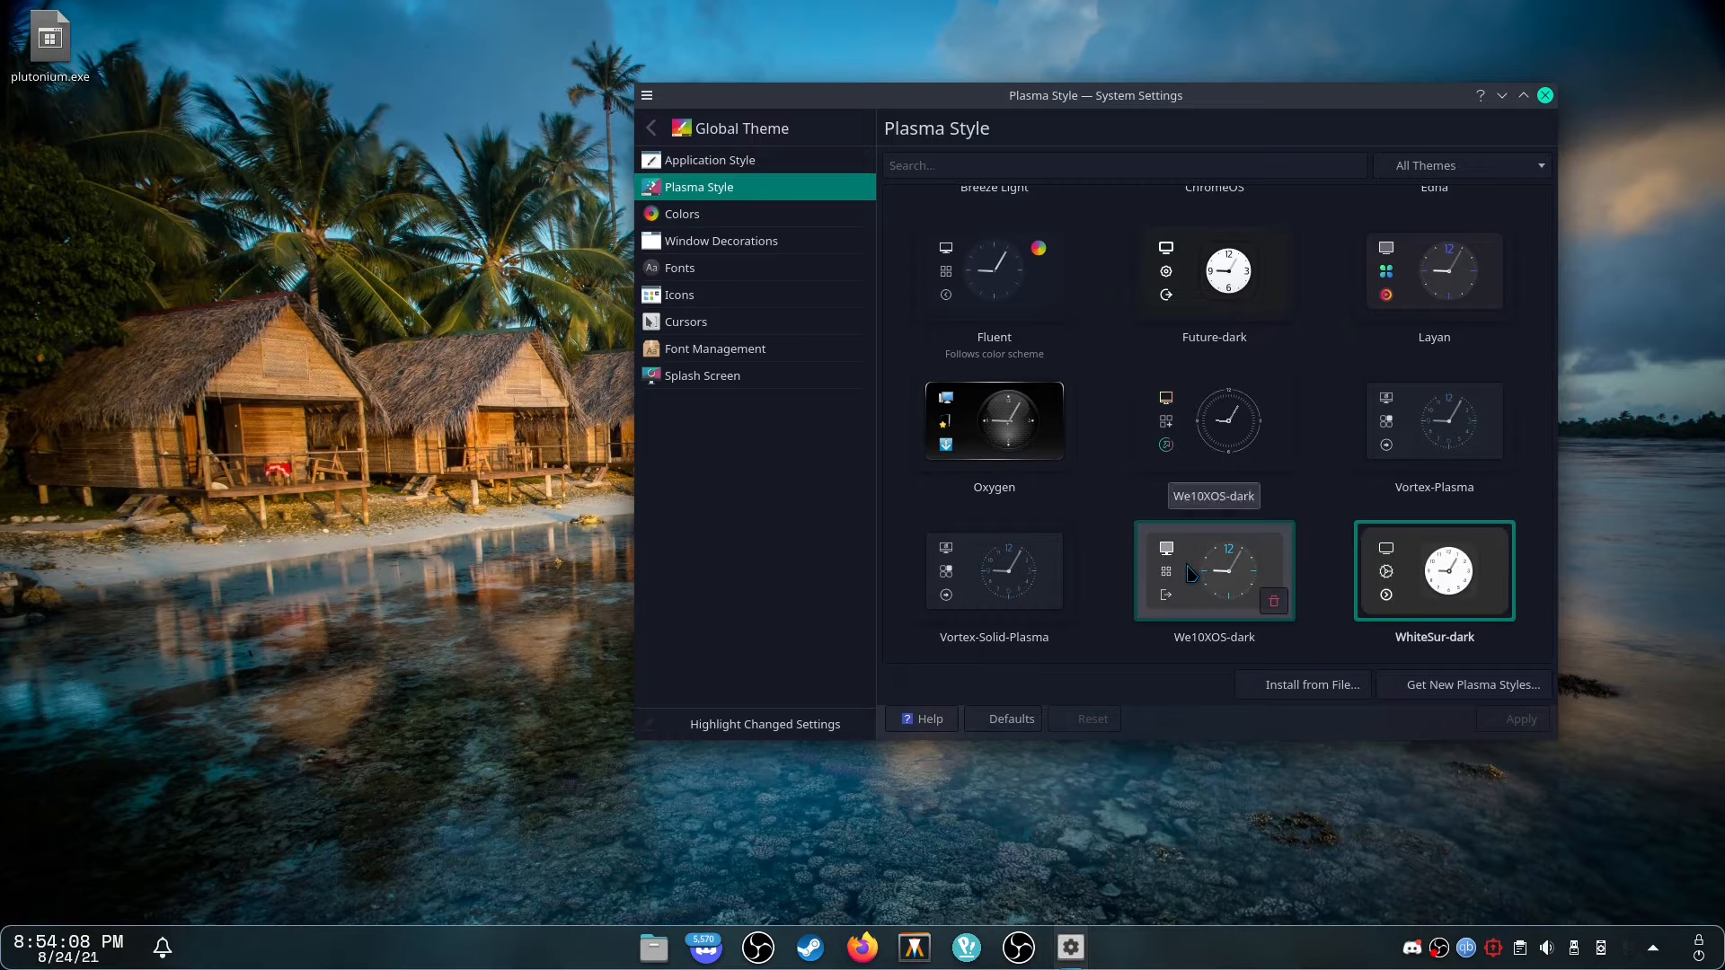
click(966, 949)
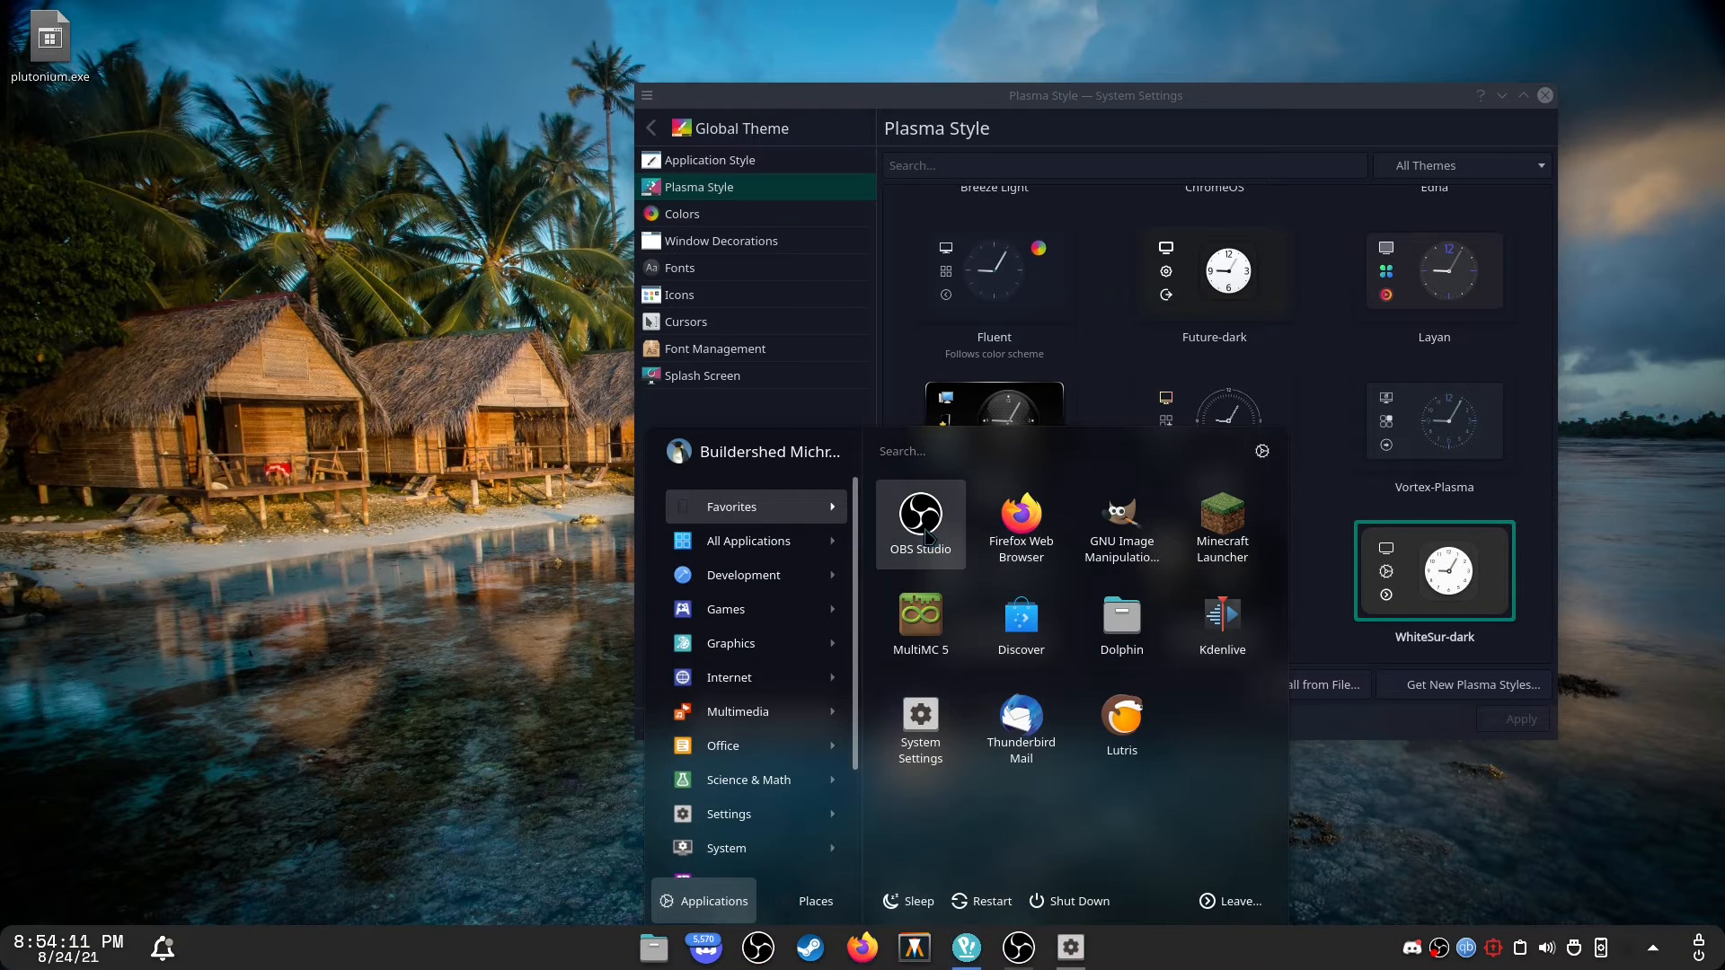
key(Escape)
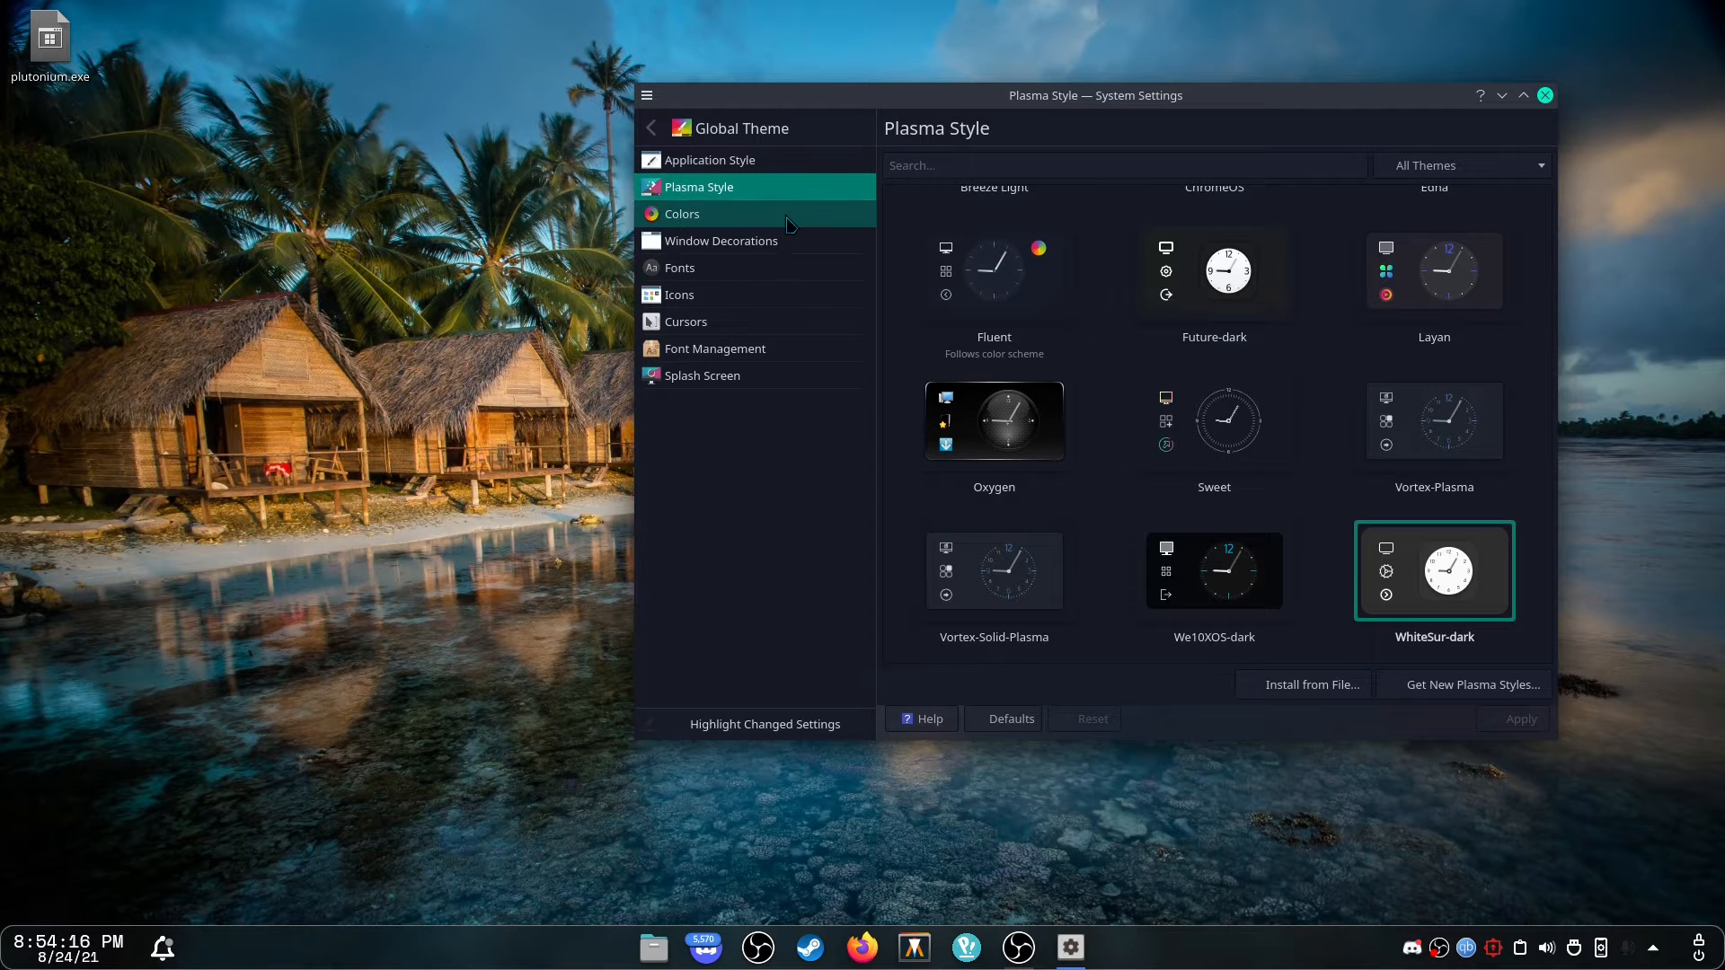
Preview the Sweet-Mars color scheme, then select and apply the Sweet color scheme.
click(835, 214)
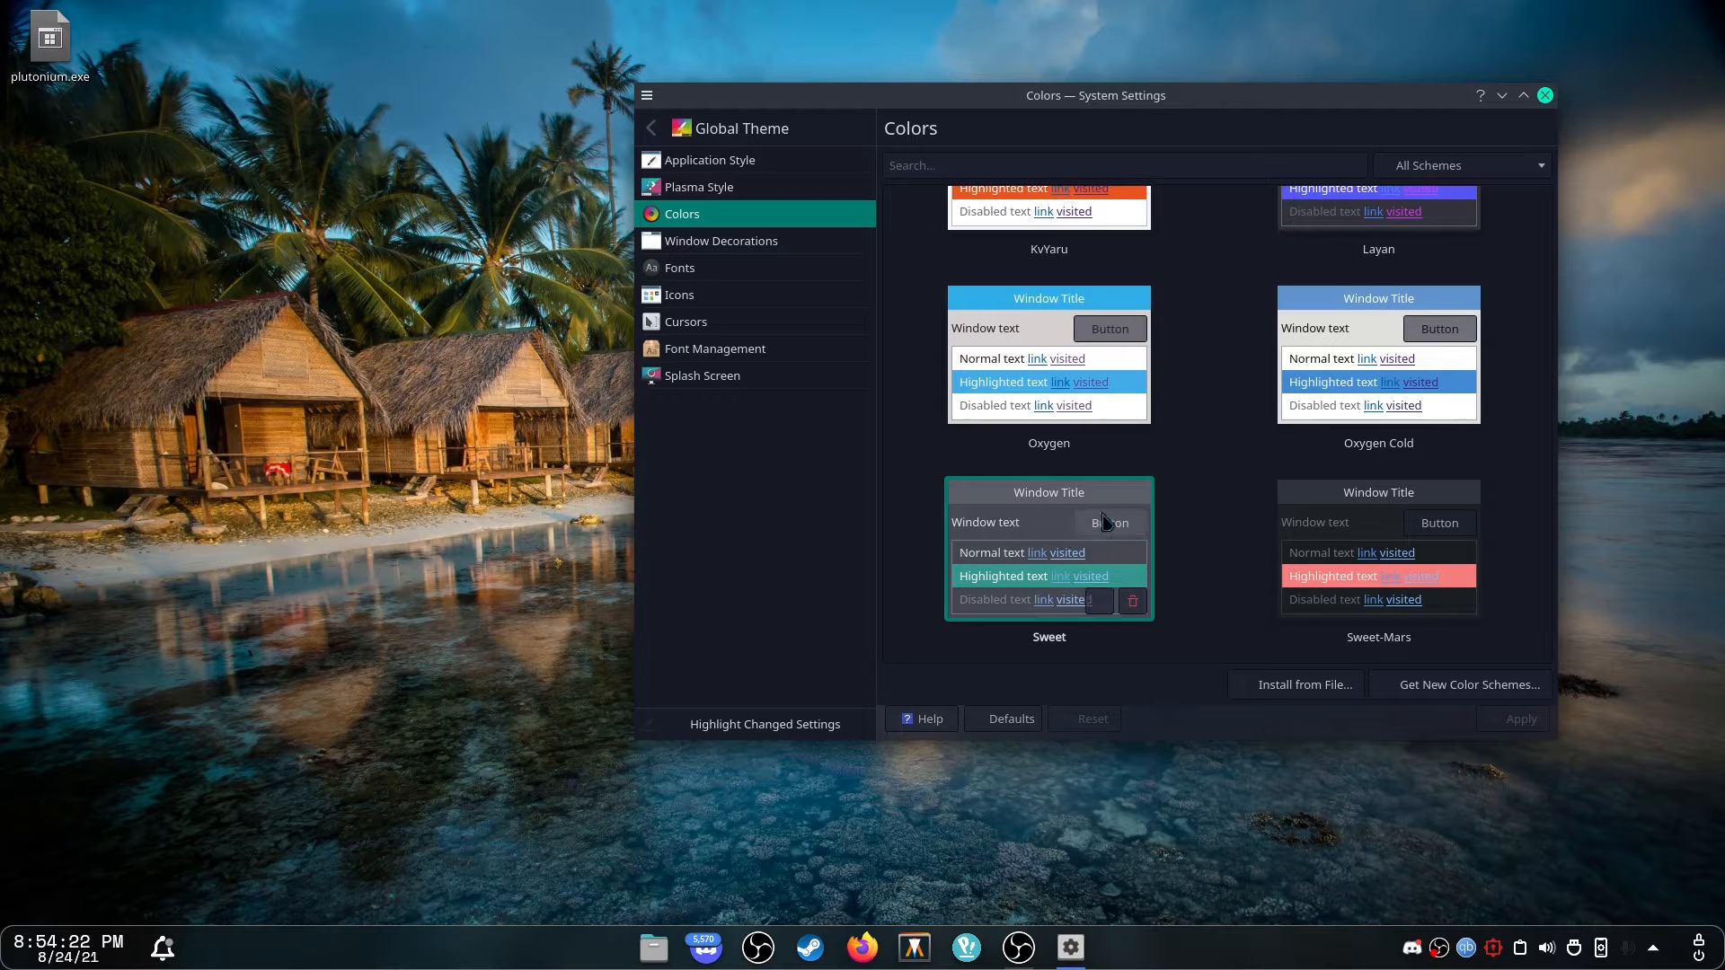
click(1365, 539)
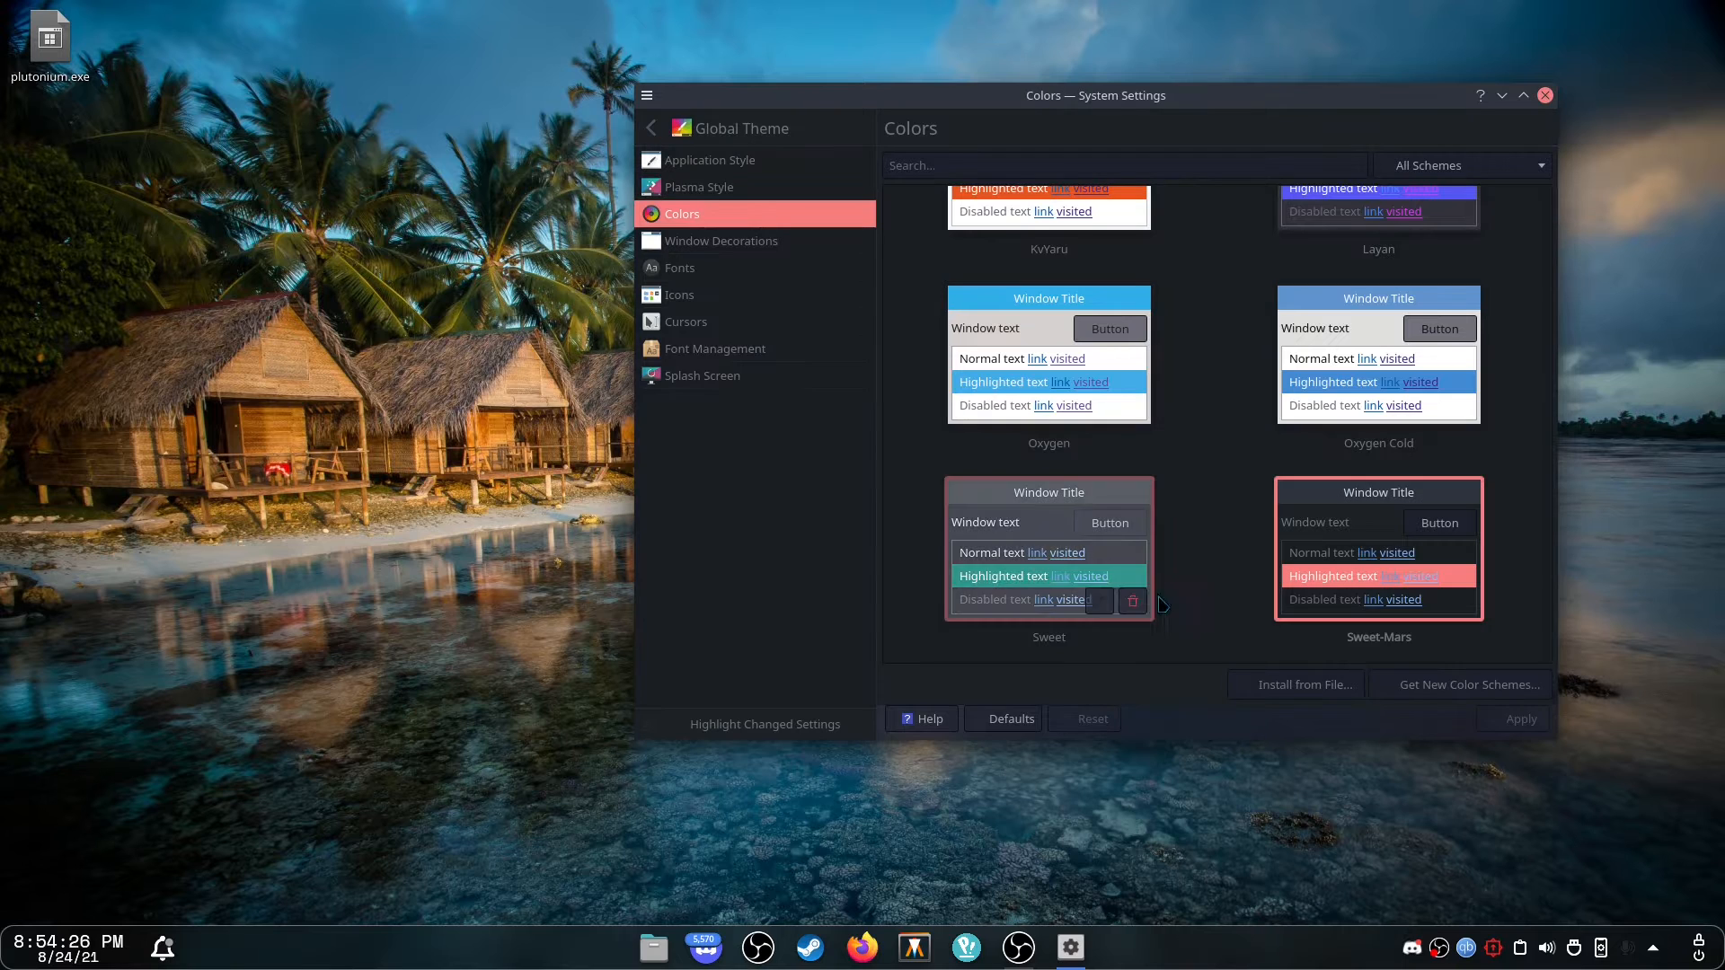
click(1066, 500)
click(1517, 724)
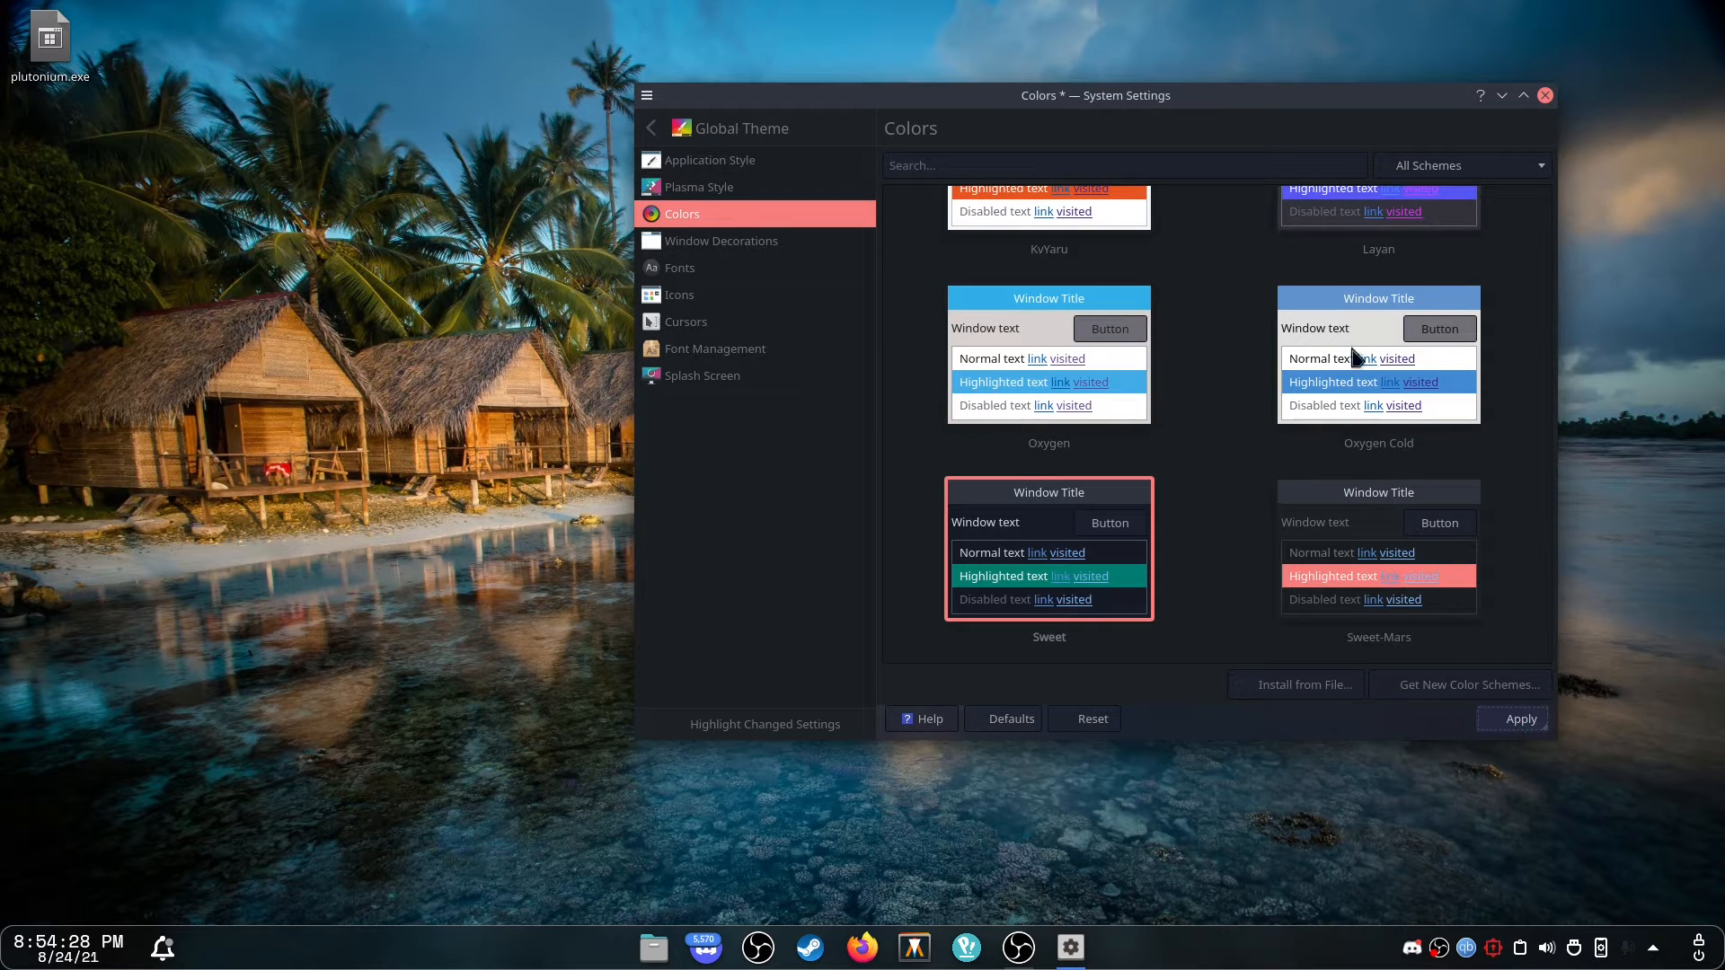
drag(586, 298, 108, 778)
drag(111, 775, 575, 795)
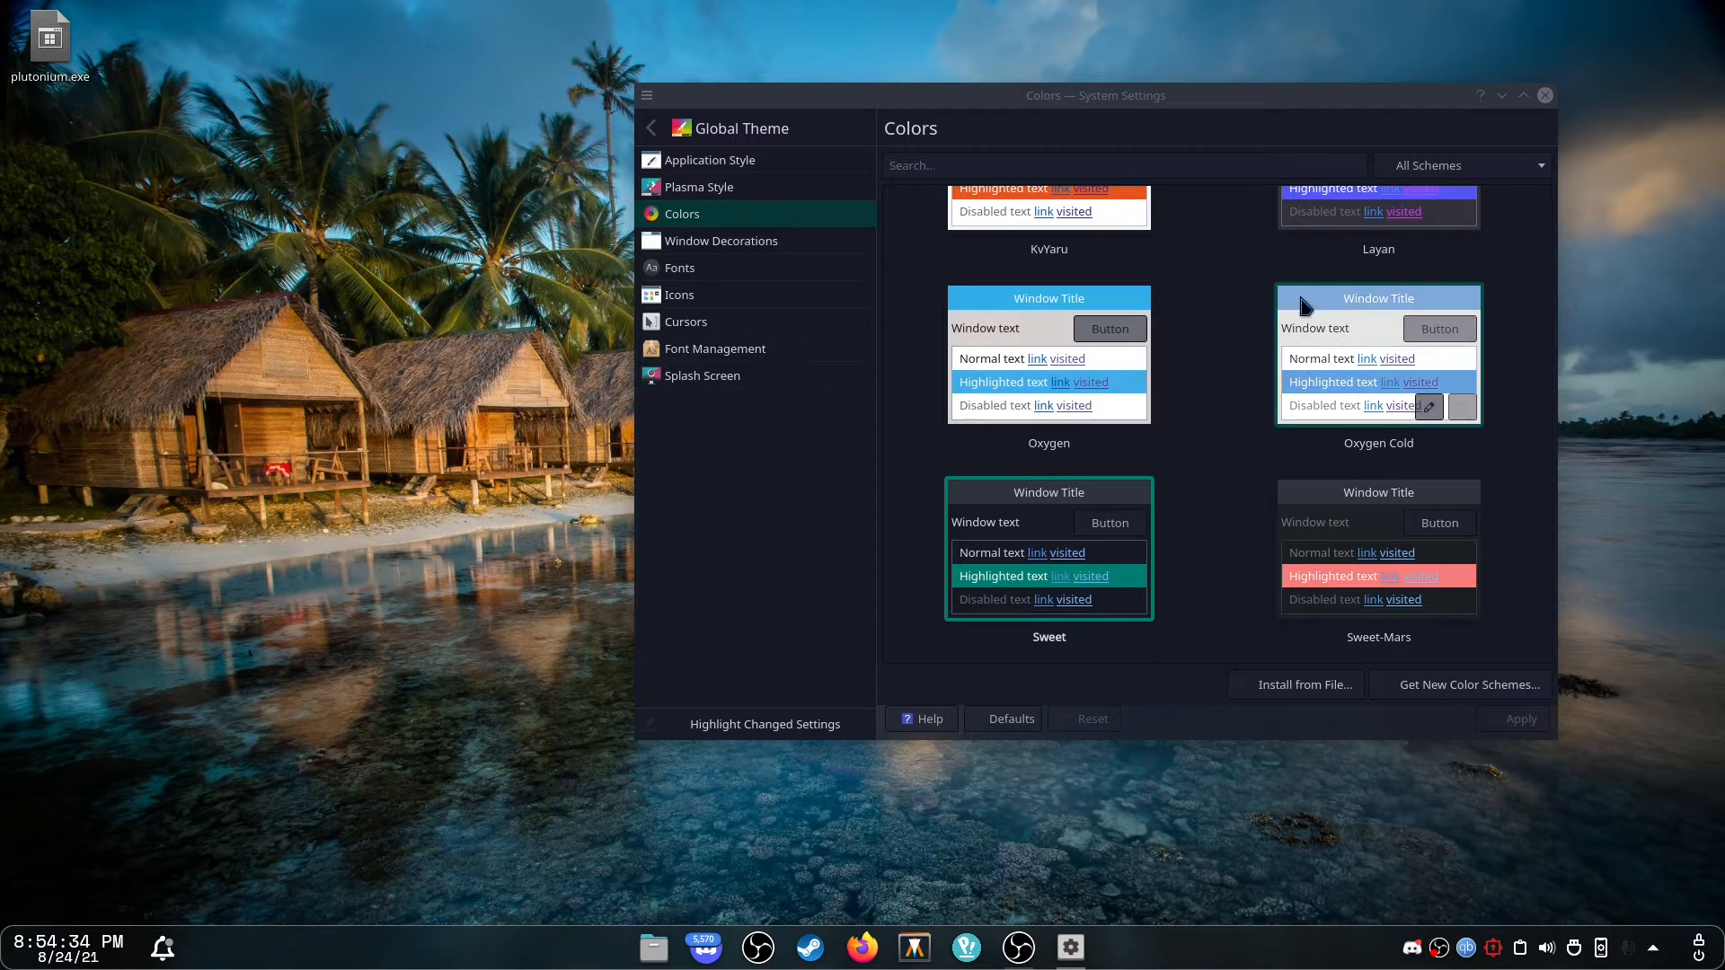
Examine the window decoration themes and the titlebar button layout.
scroll(1006, 269, up, 3)
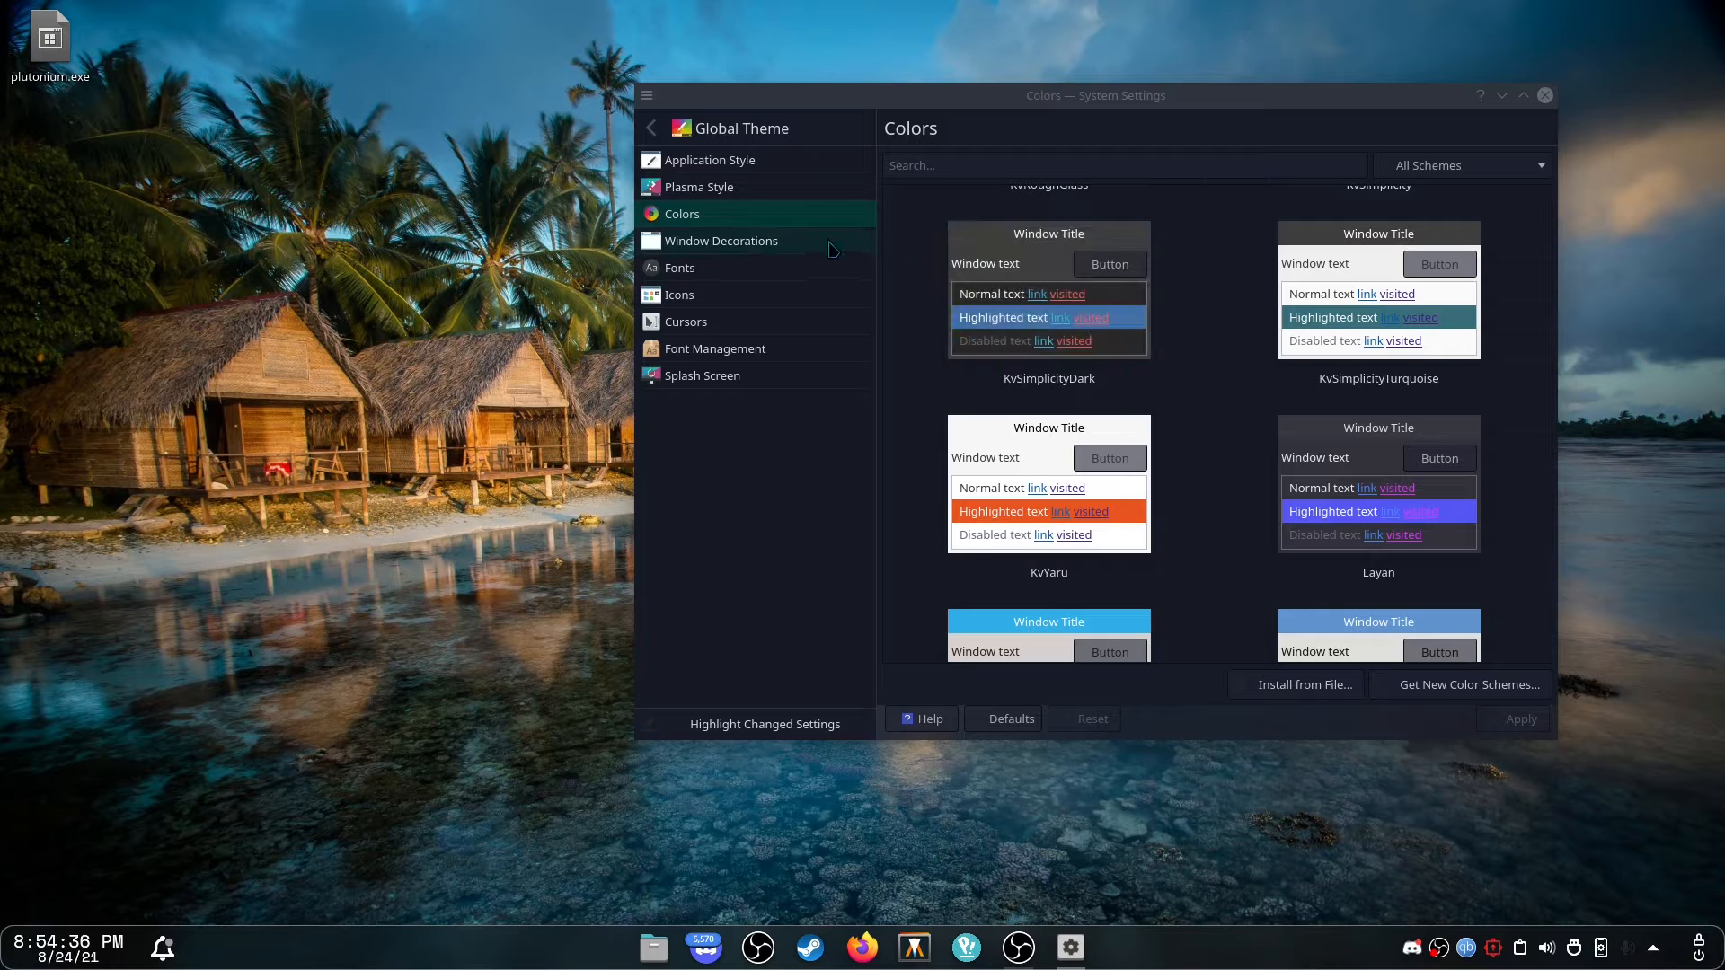
click(722, 241)
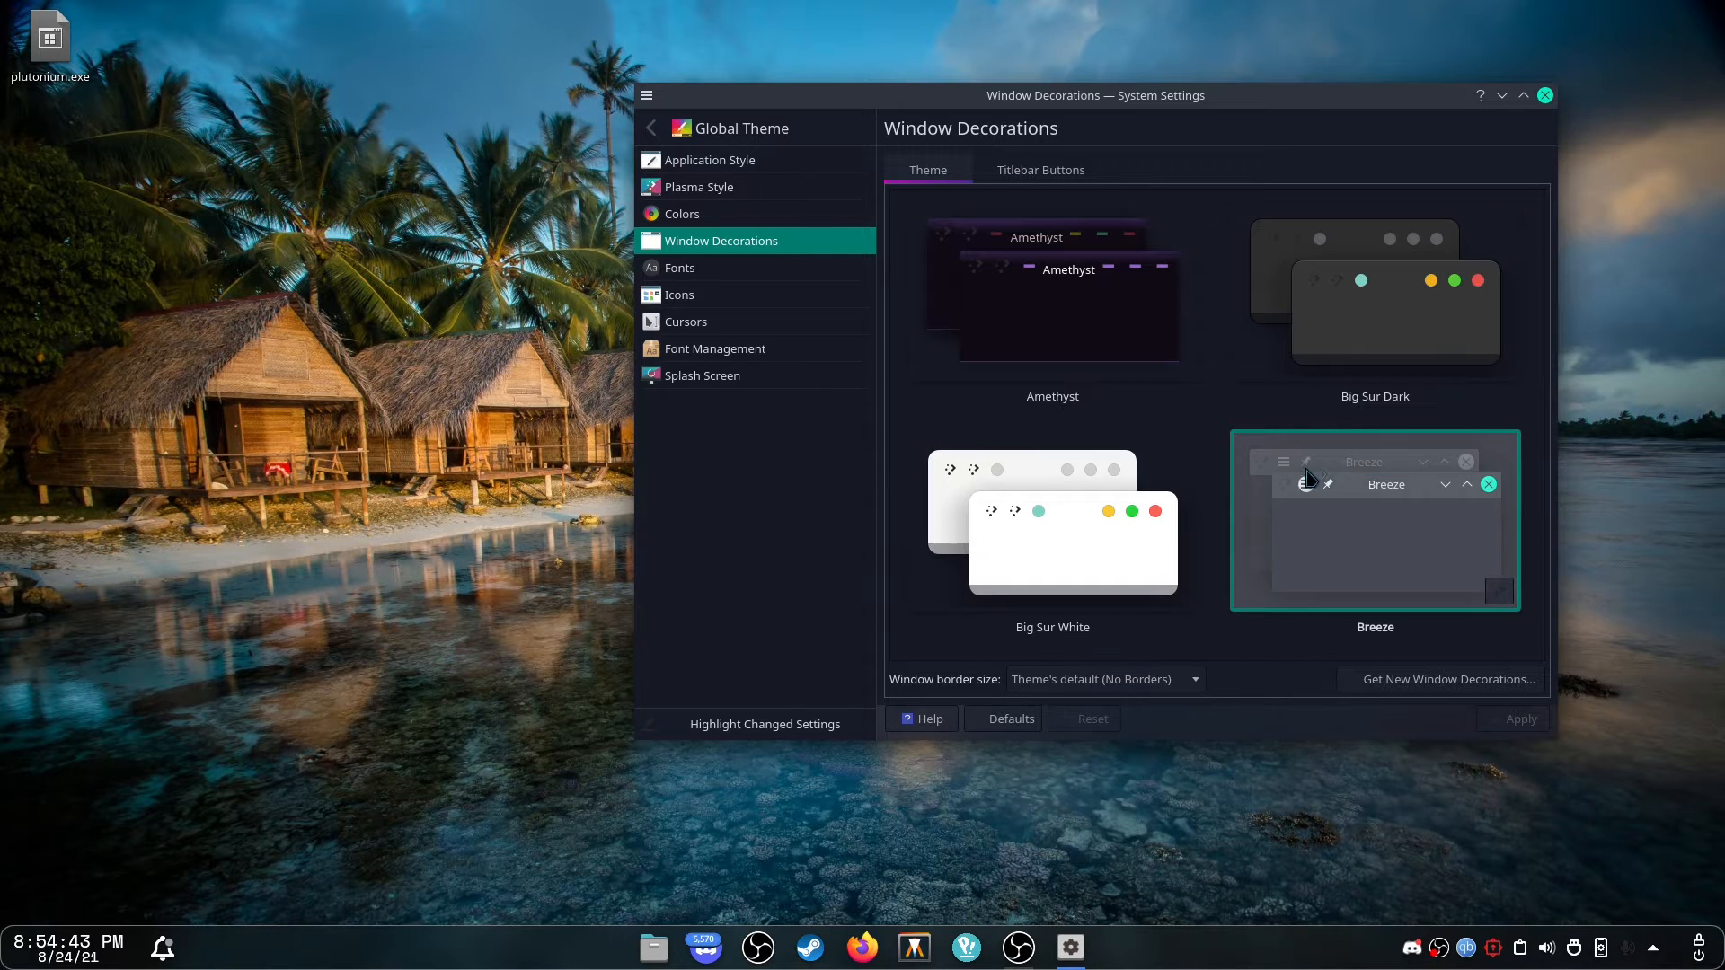
click(1058, 166)
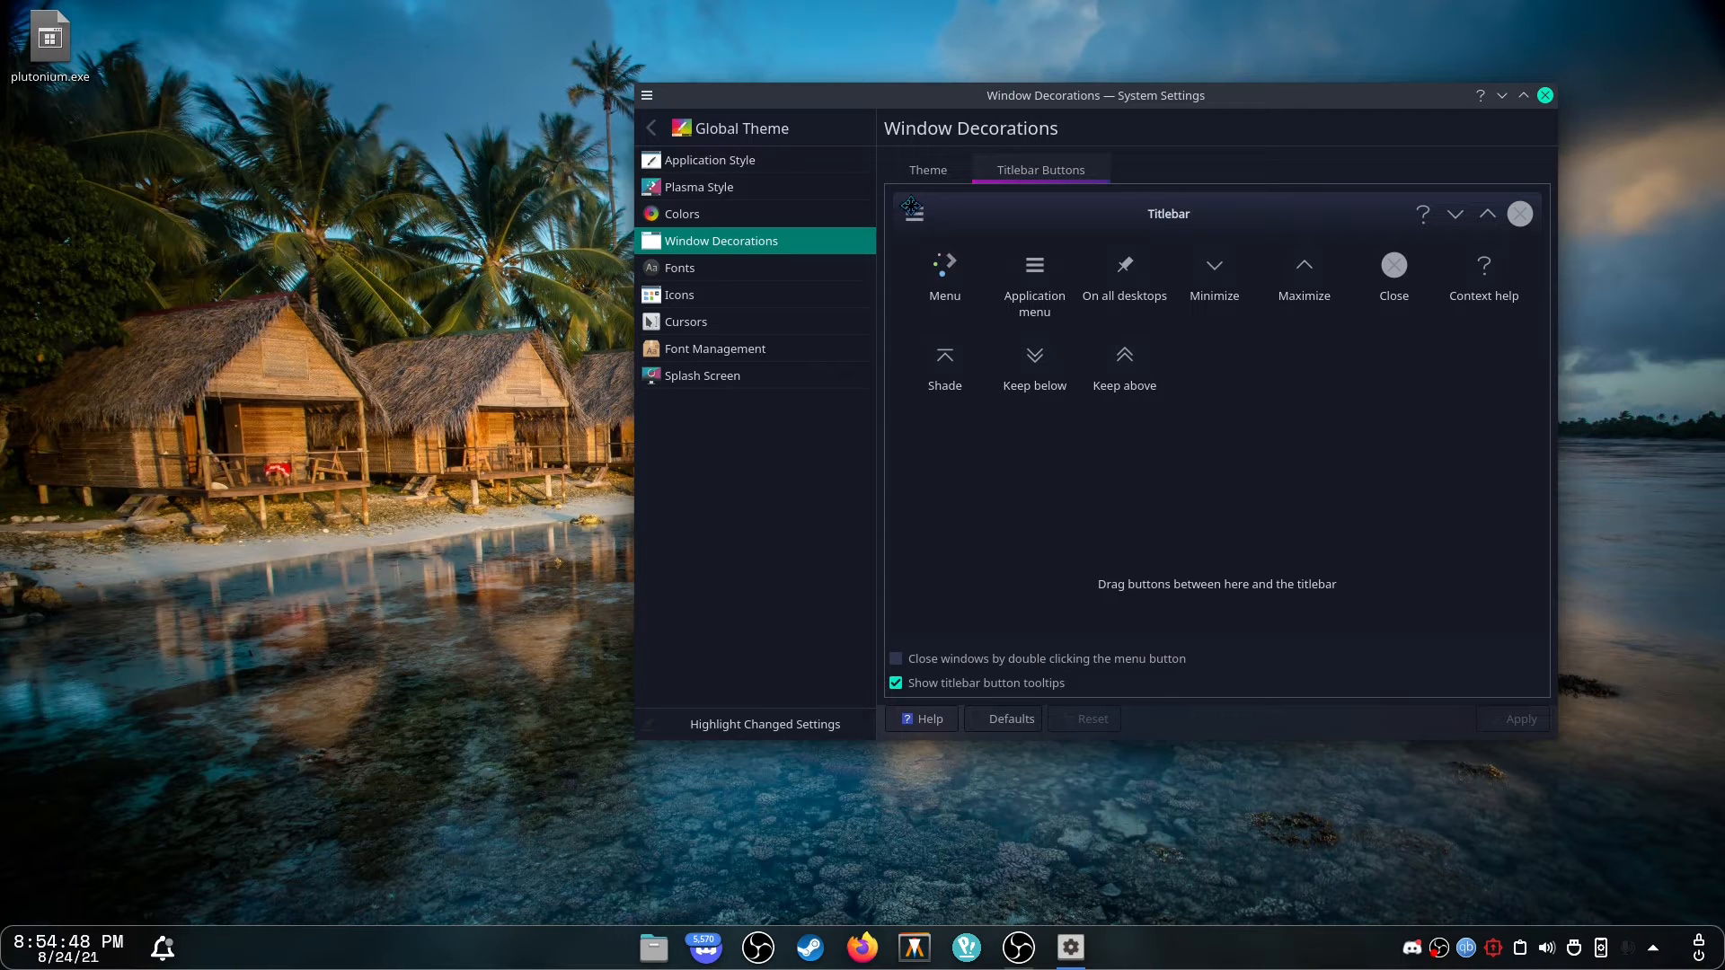
mouse_move(911, 204)
mouse_down()
mouse_move(963, 230)
mouse_move(927, 209)
mouse_up()
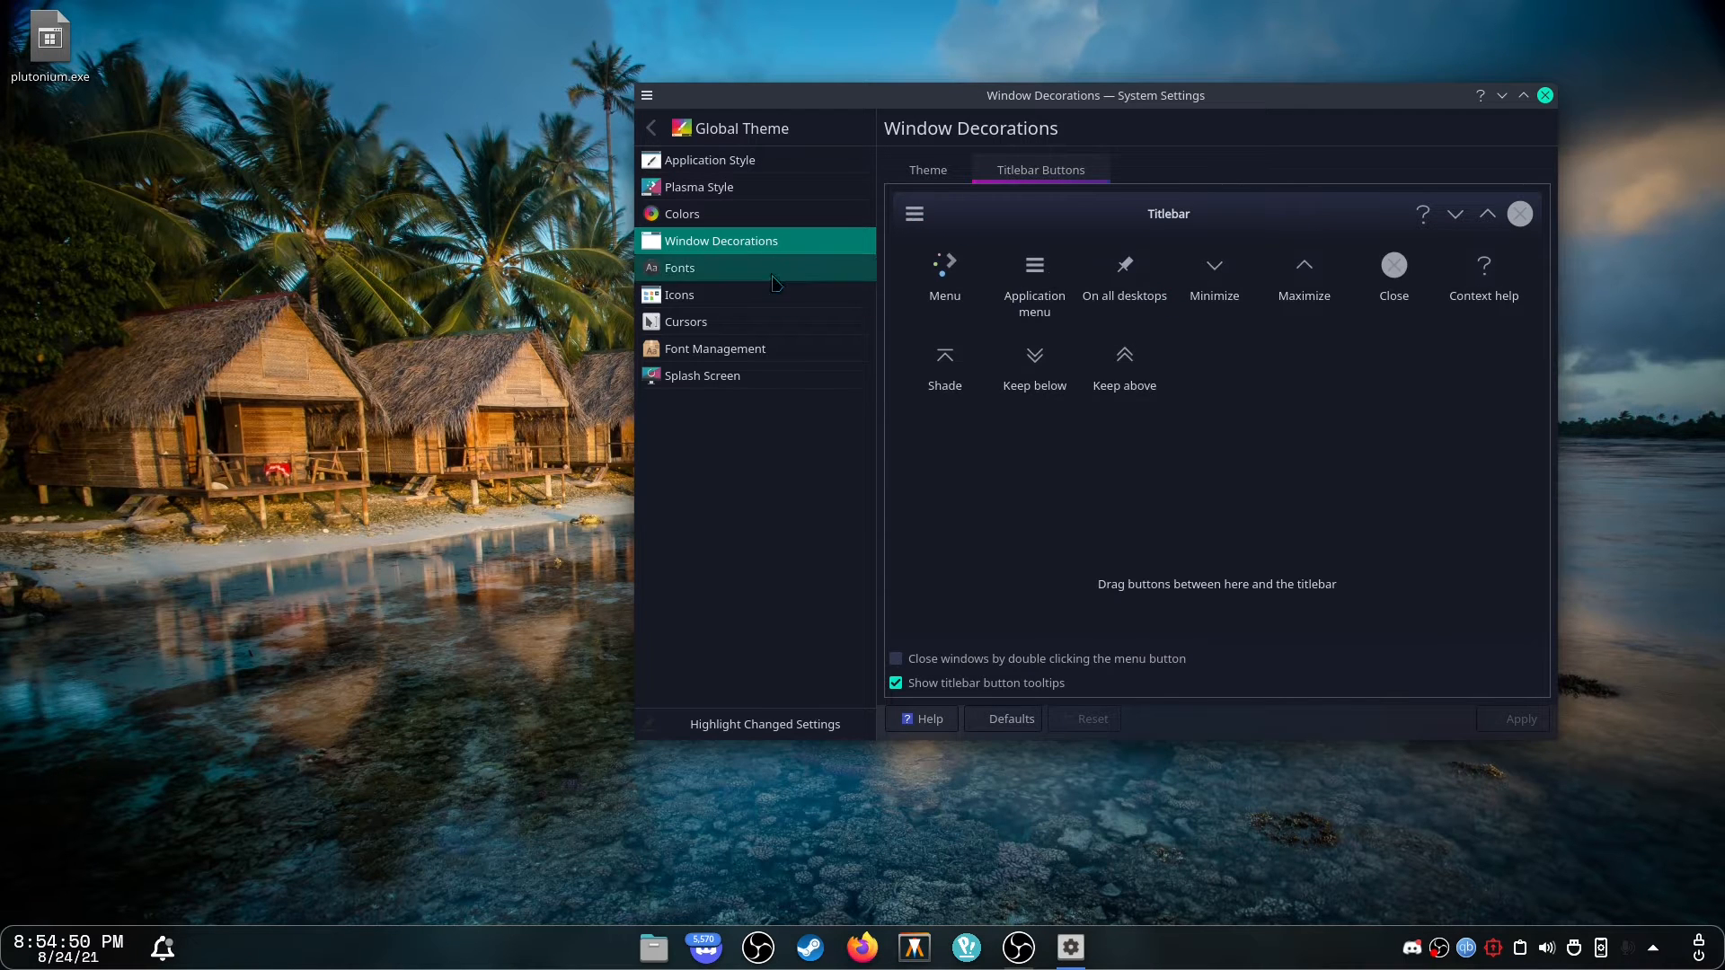
Open the font picker for the fixed width font and browse the available fonts.
click(680, 268)
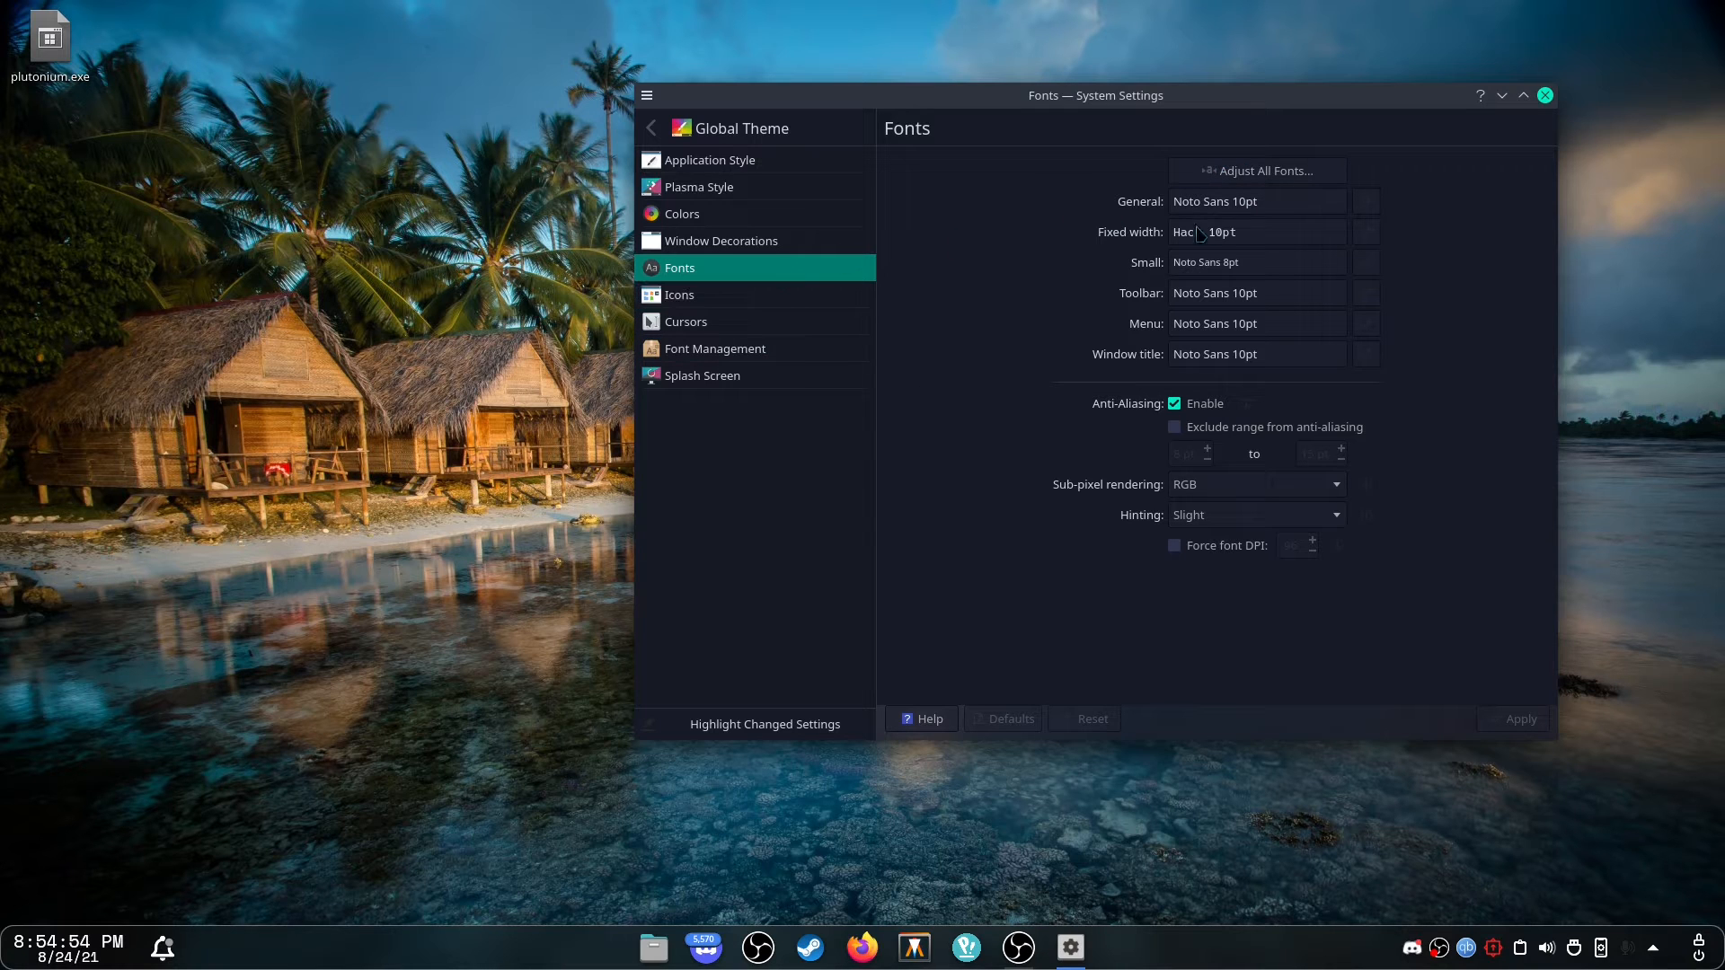
double_click(1232, 232)
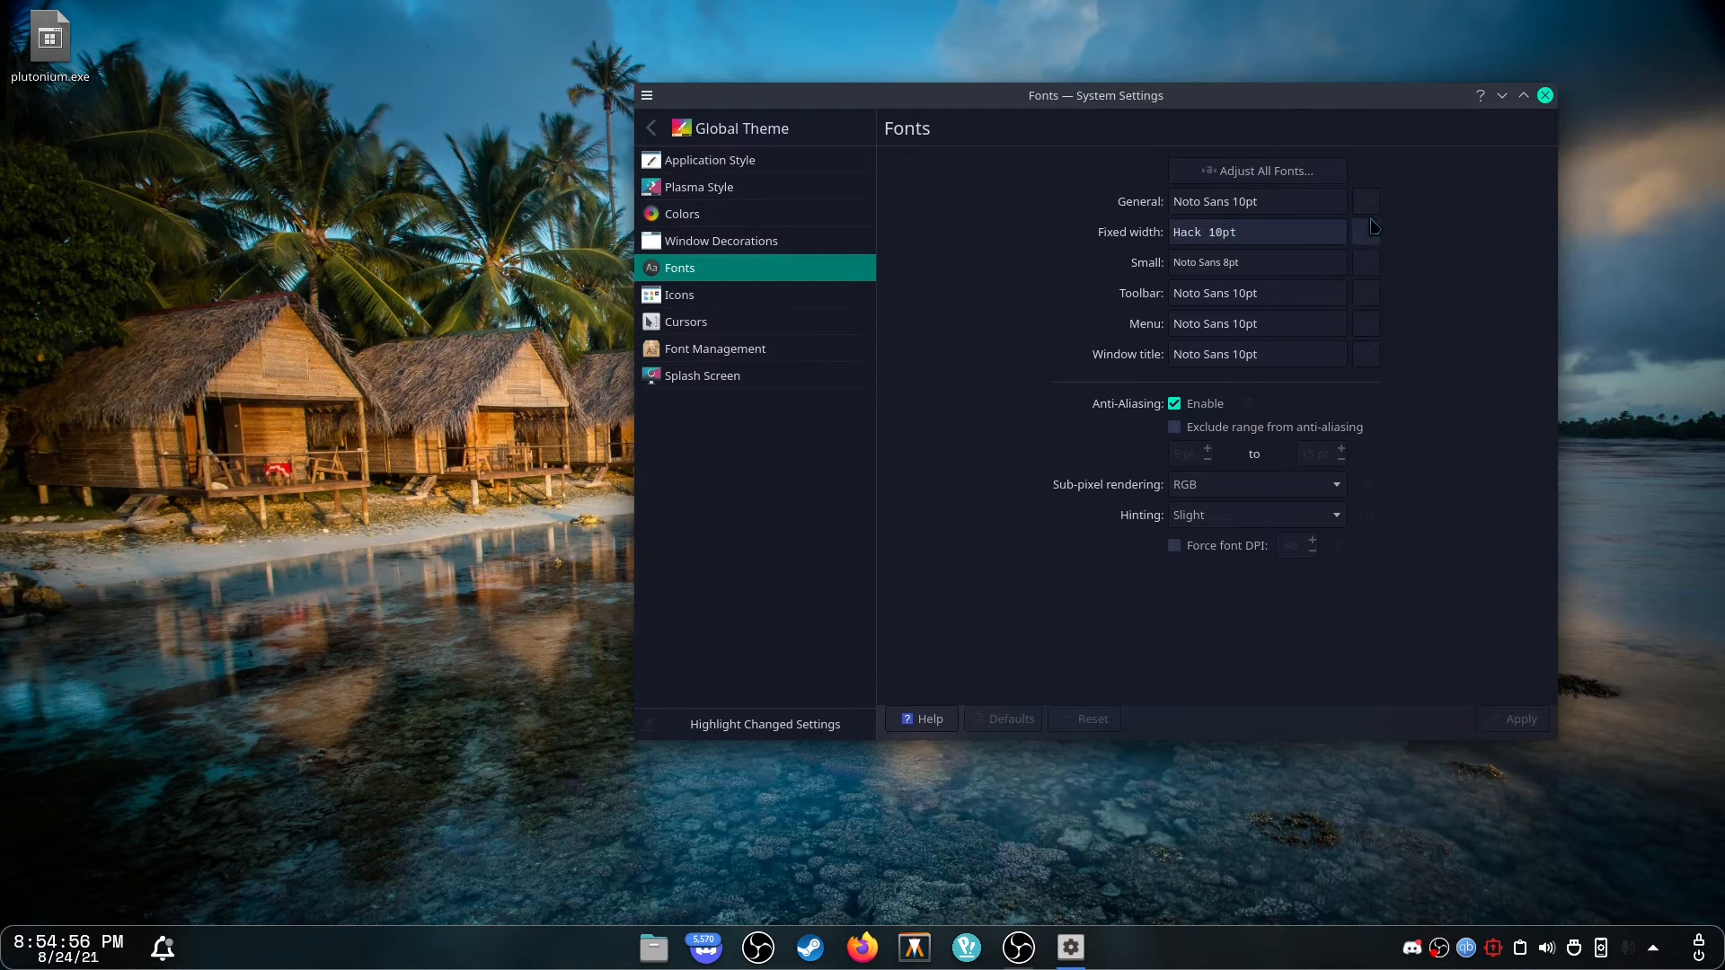
click(1371, 221)
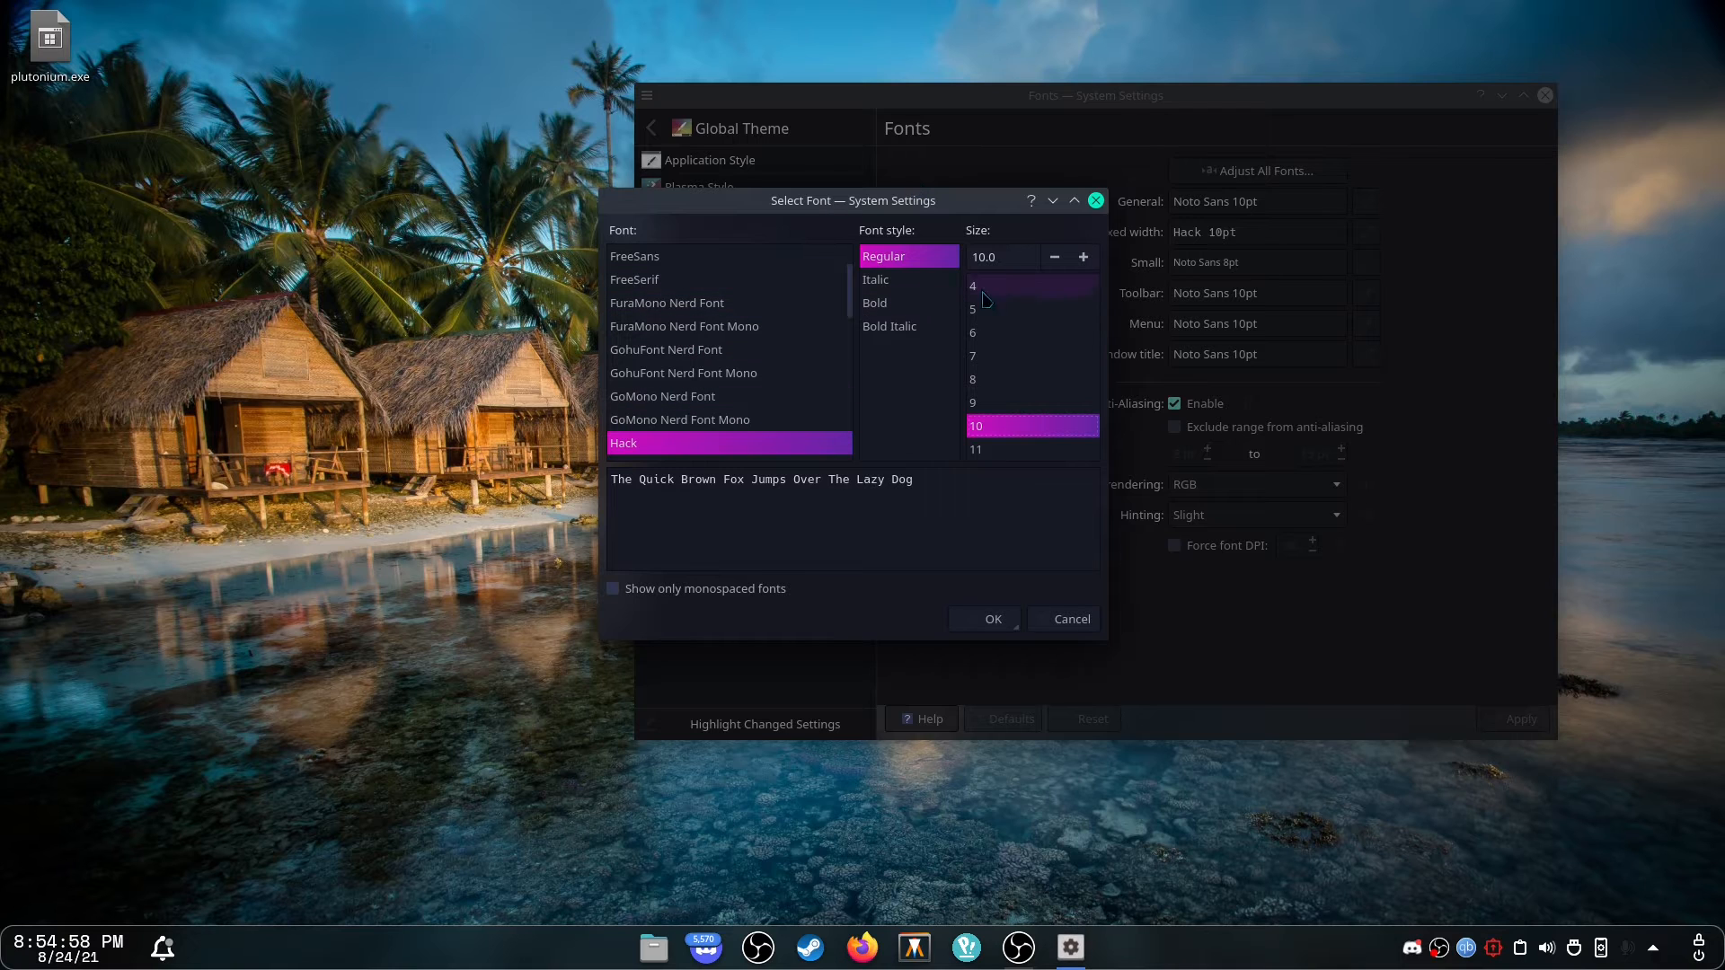
scroll(719, 374, down, 20)
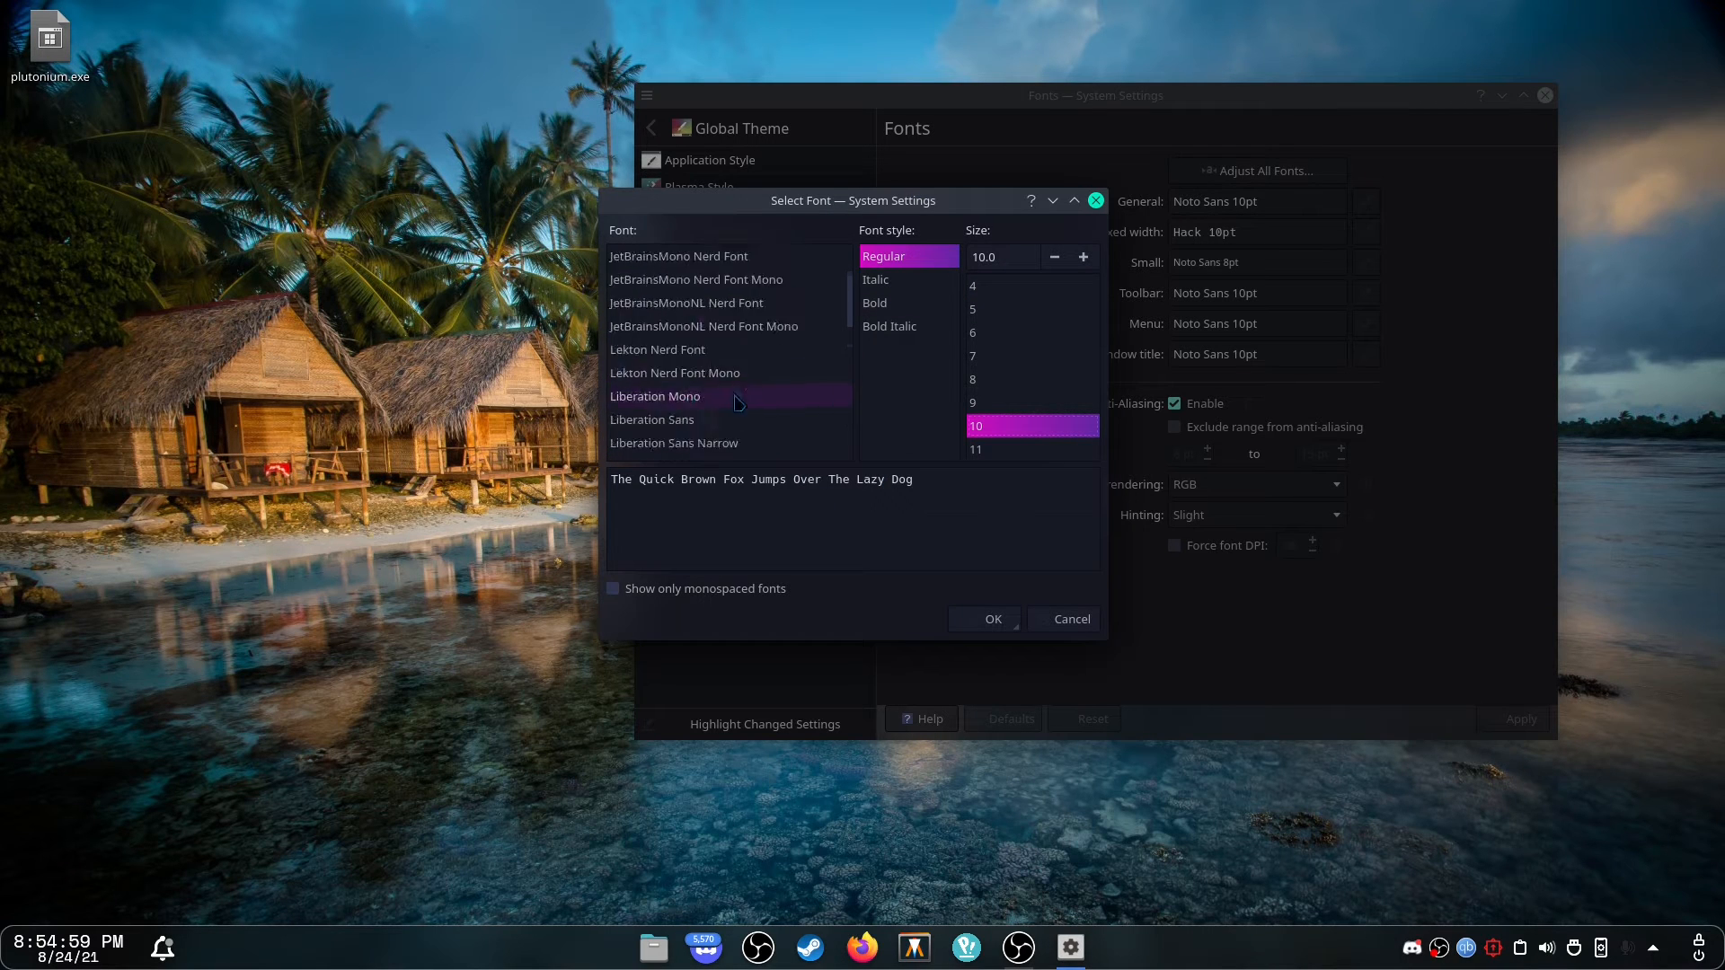
scroll(719, 374, down, 20)
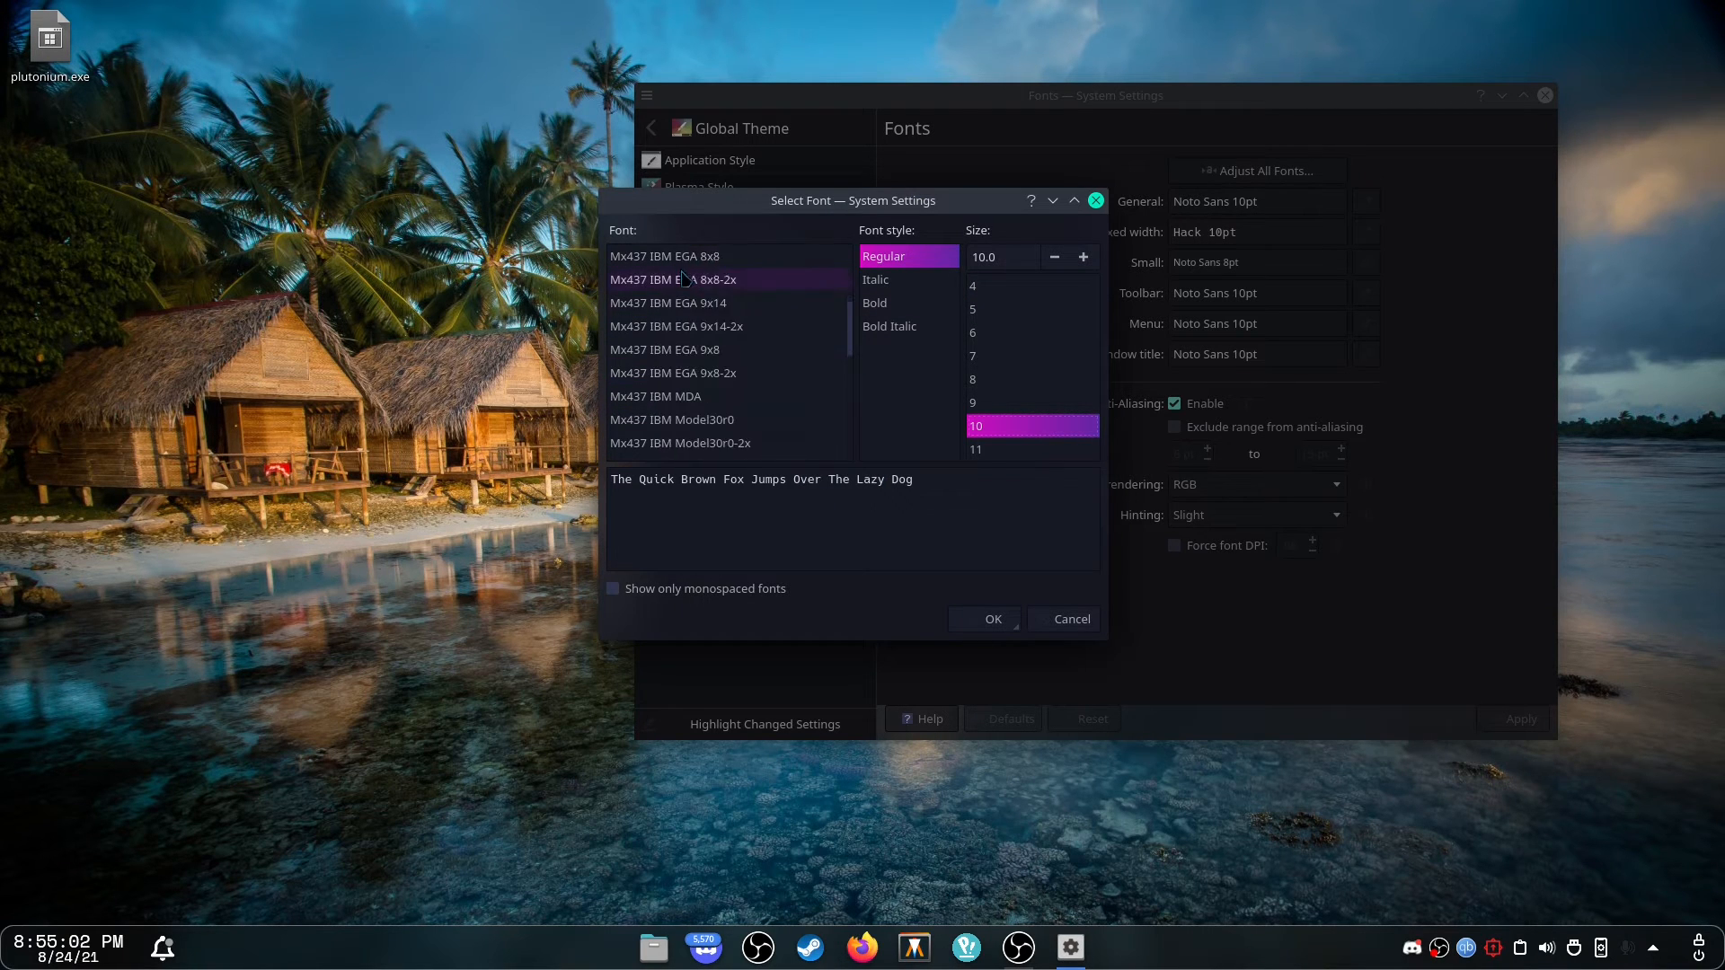
scroll(657, 274, down, 20)
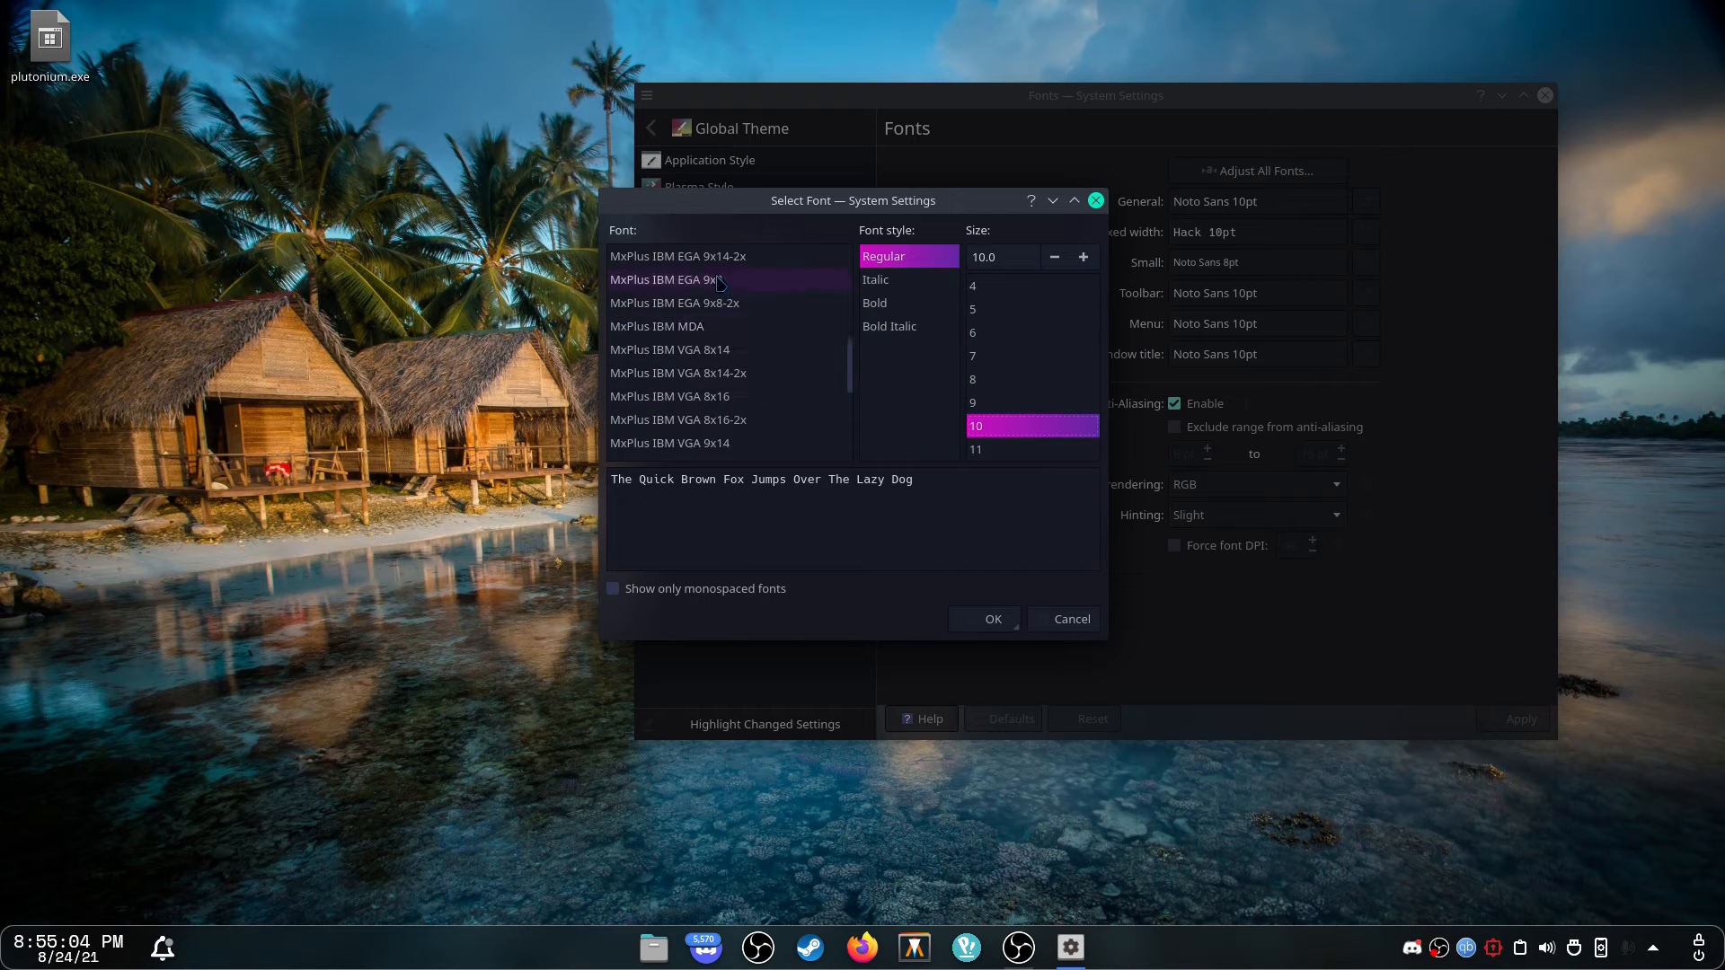
scroll(676, 306, down, 20)
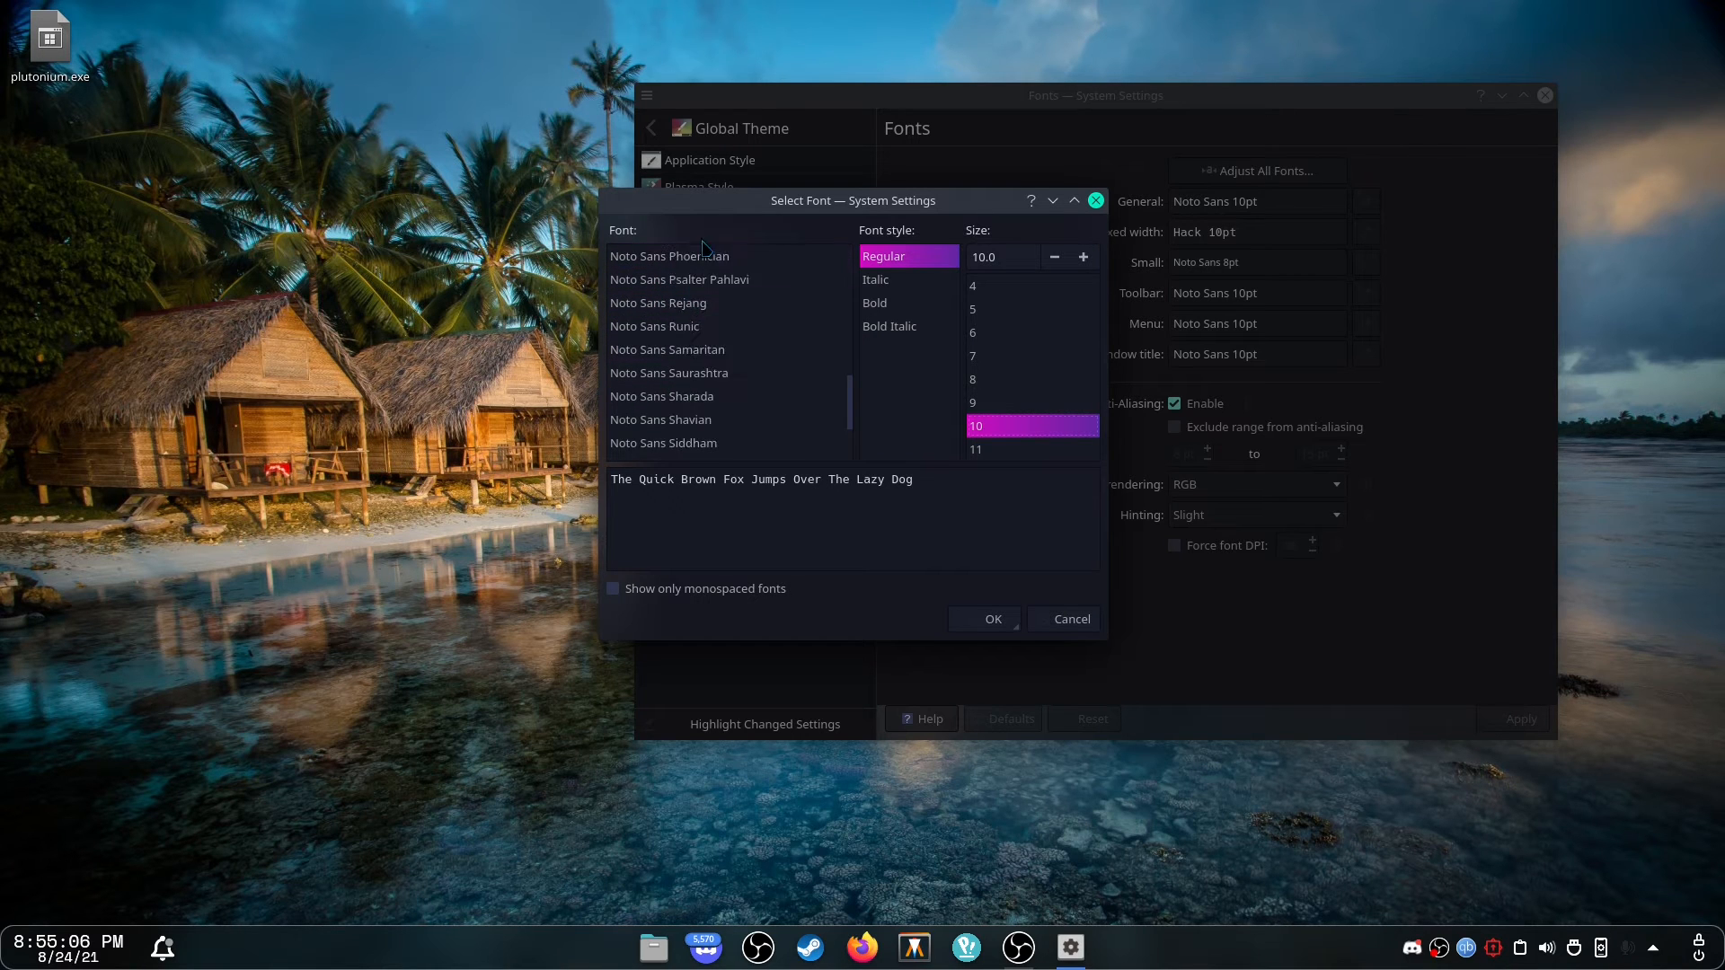
scroll(692, 301, up, 15)
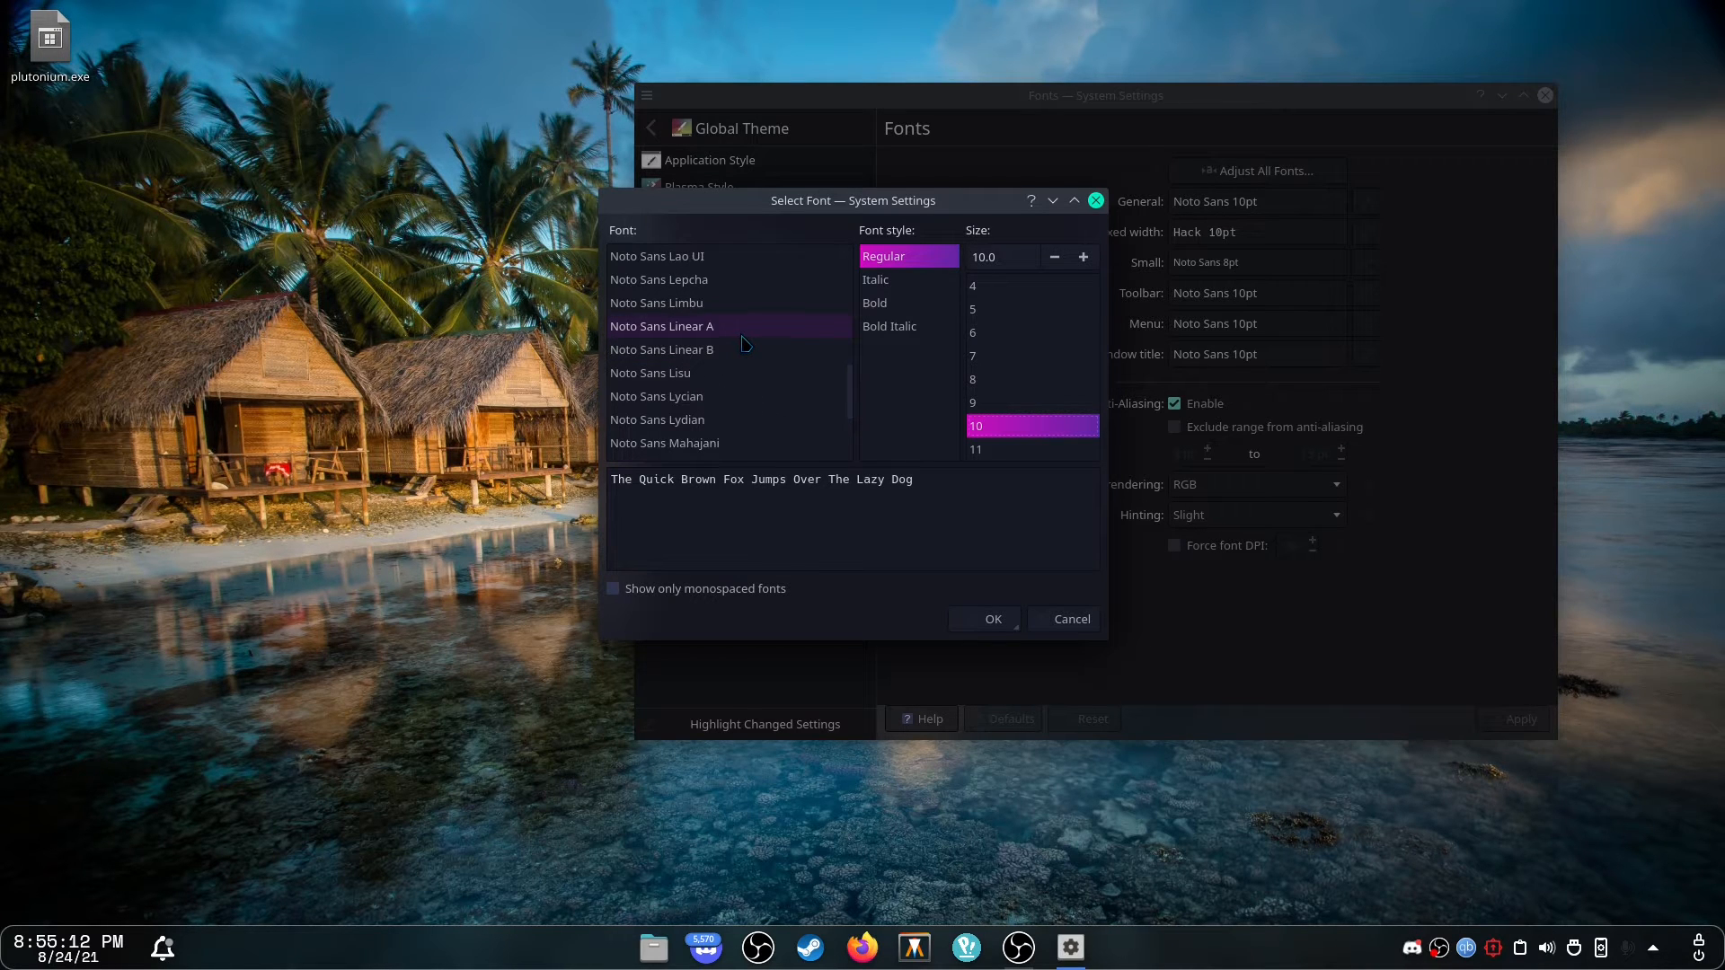
click(741, 335)
scroll(741, 342, down, 8)
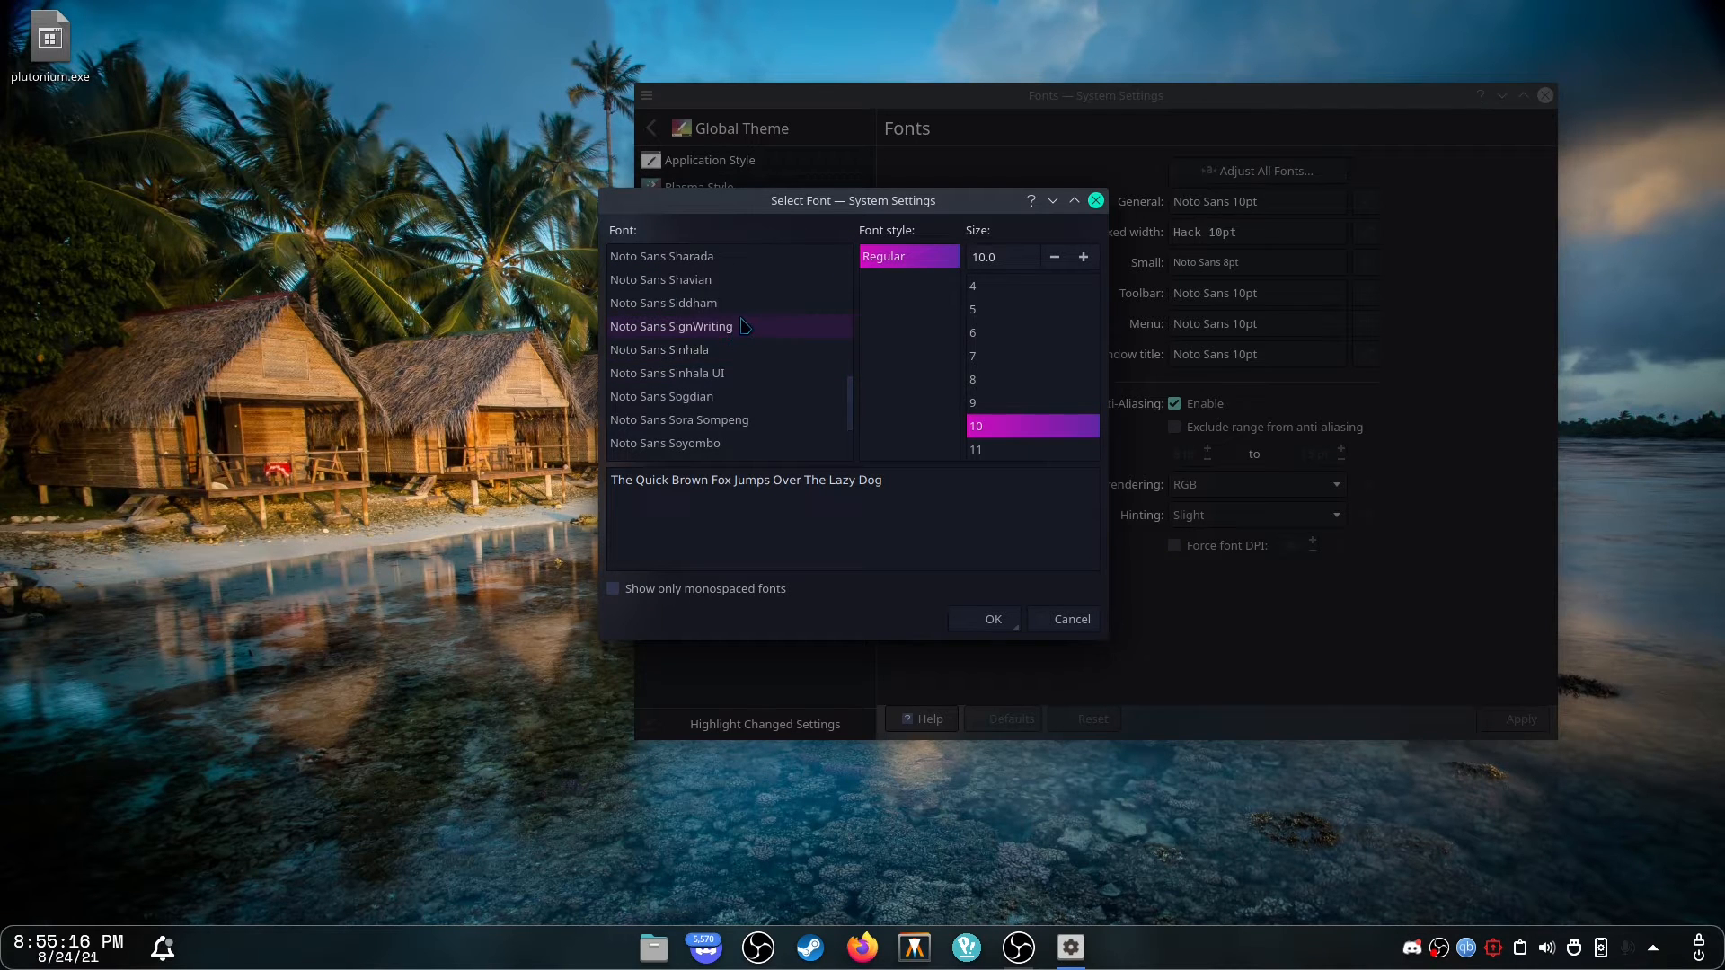
click(742, 260)
scroll(742, 266, down, 6)
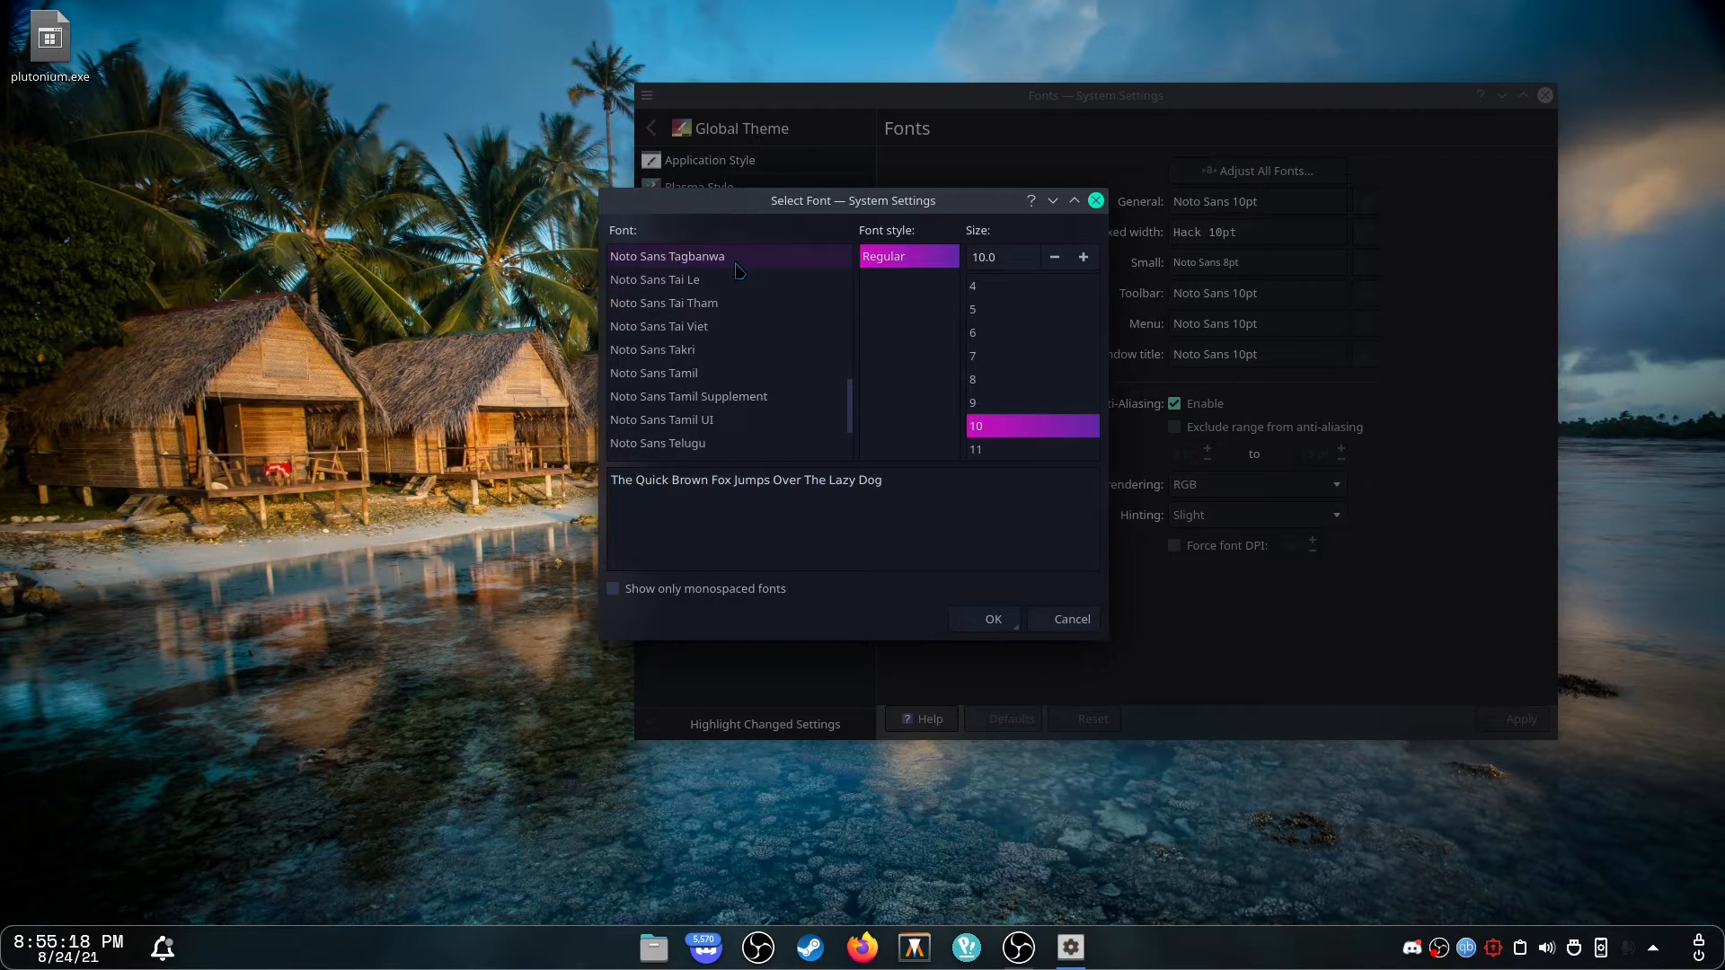
Limit the font list to monospaced fonts and preview several of them.
click(711, 592)
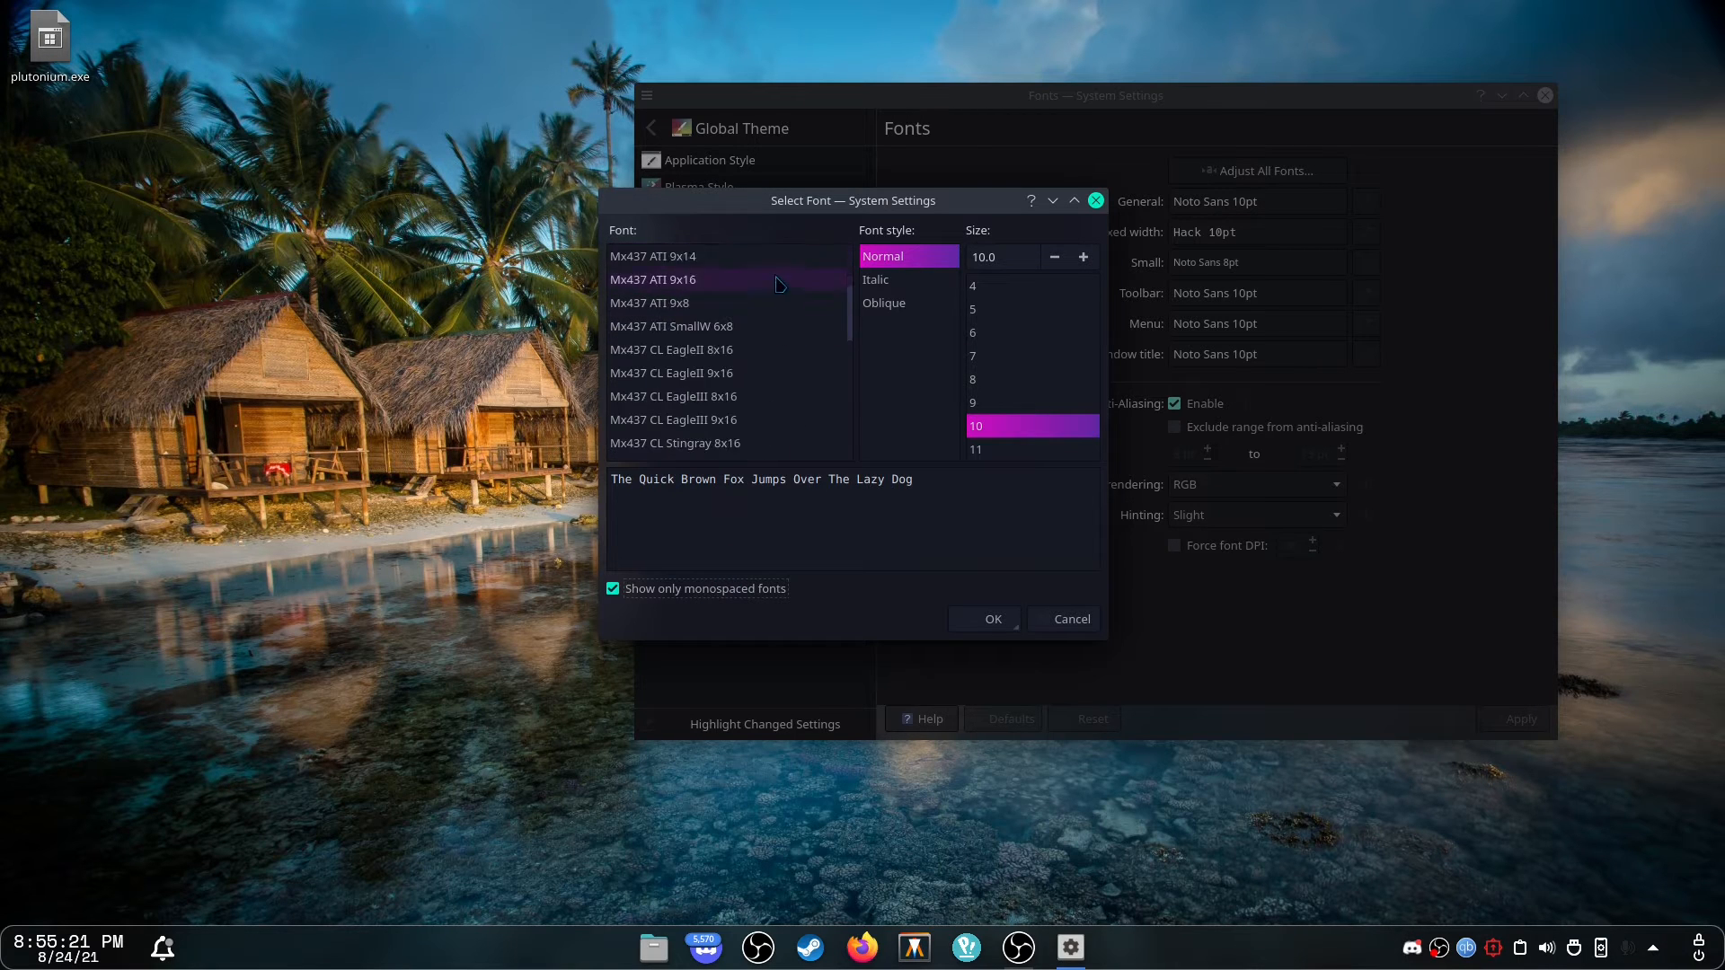
scroll(744, 317, down, 20)
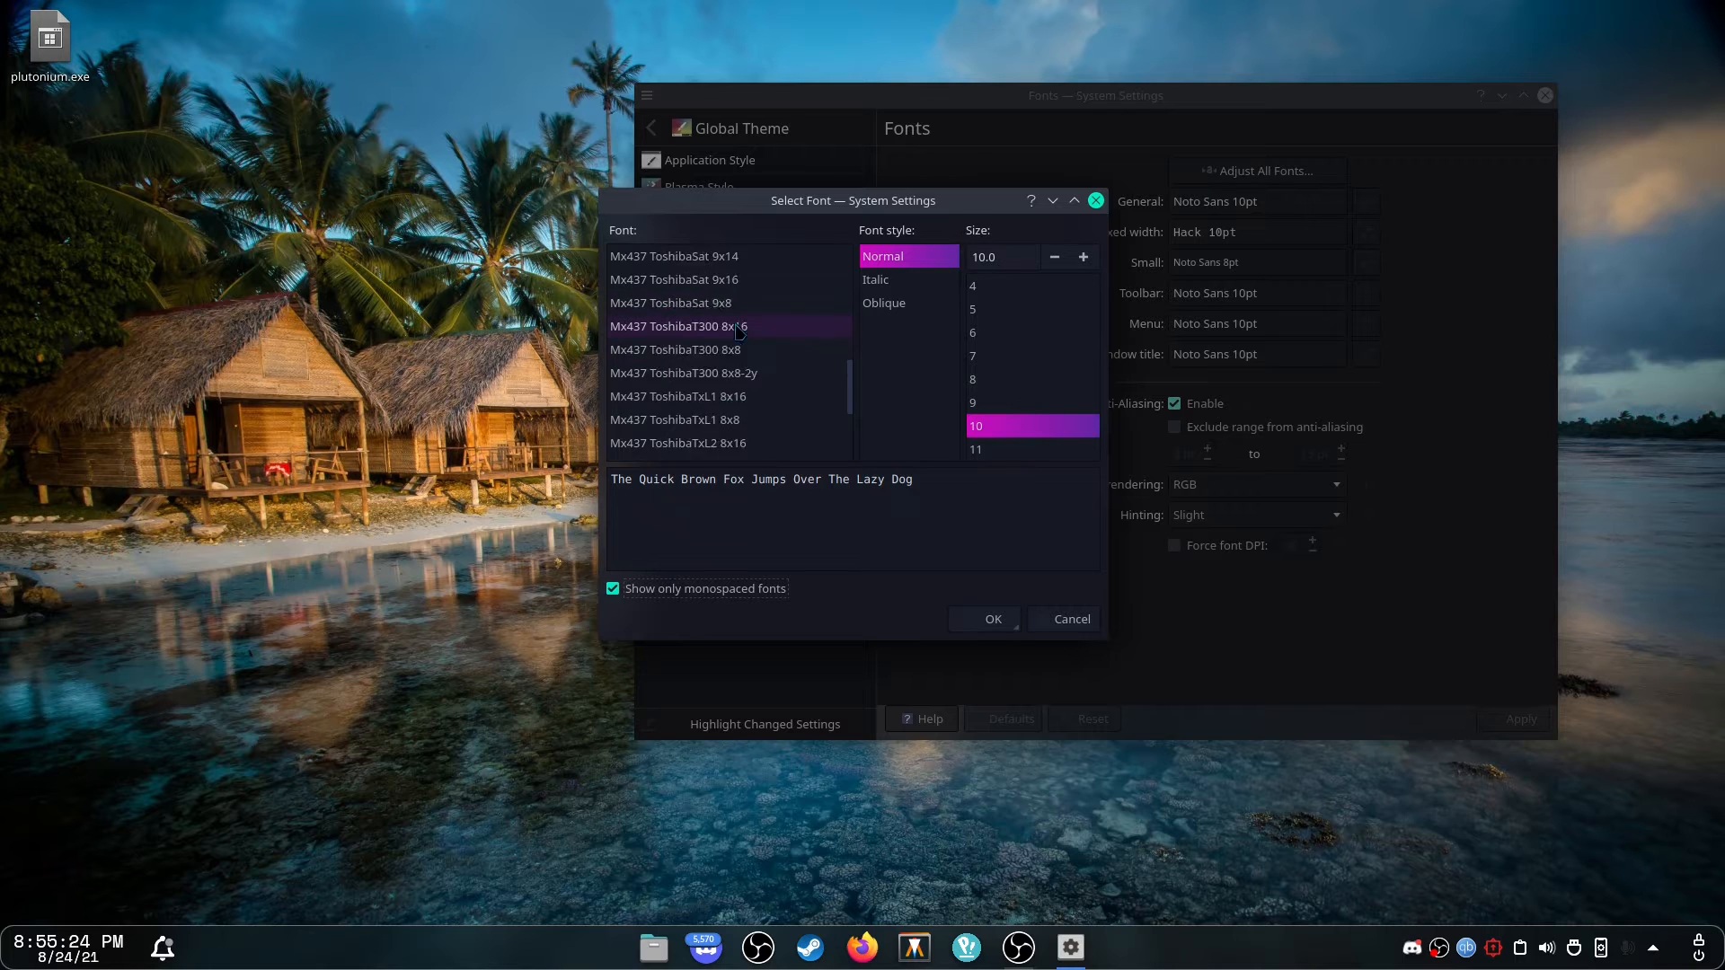
scroll(744, 316, down, 15)
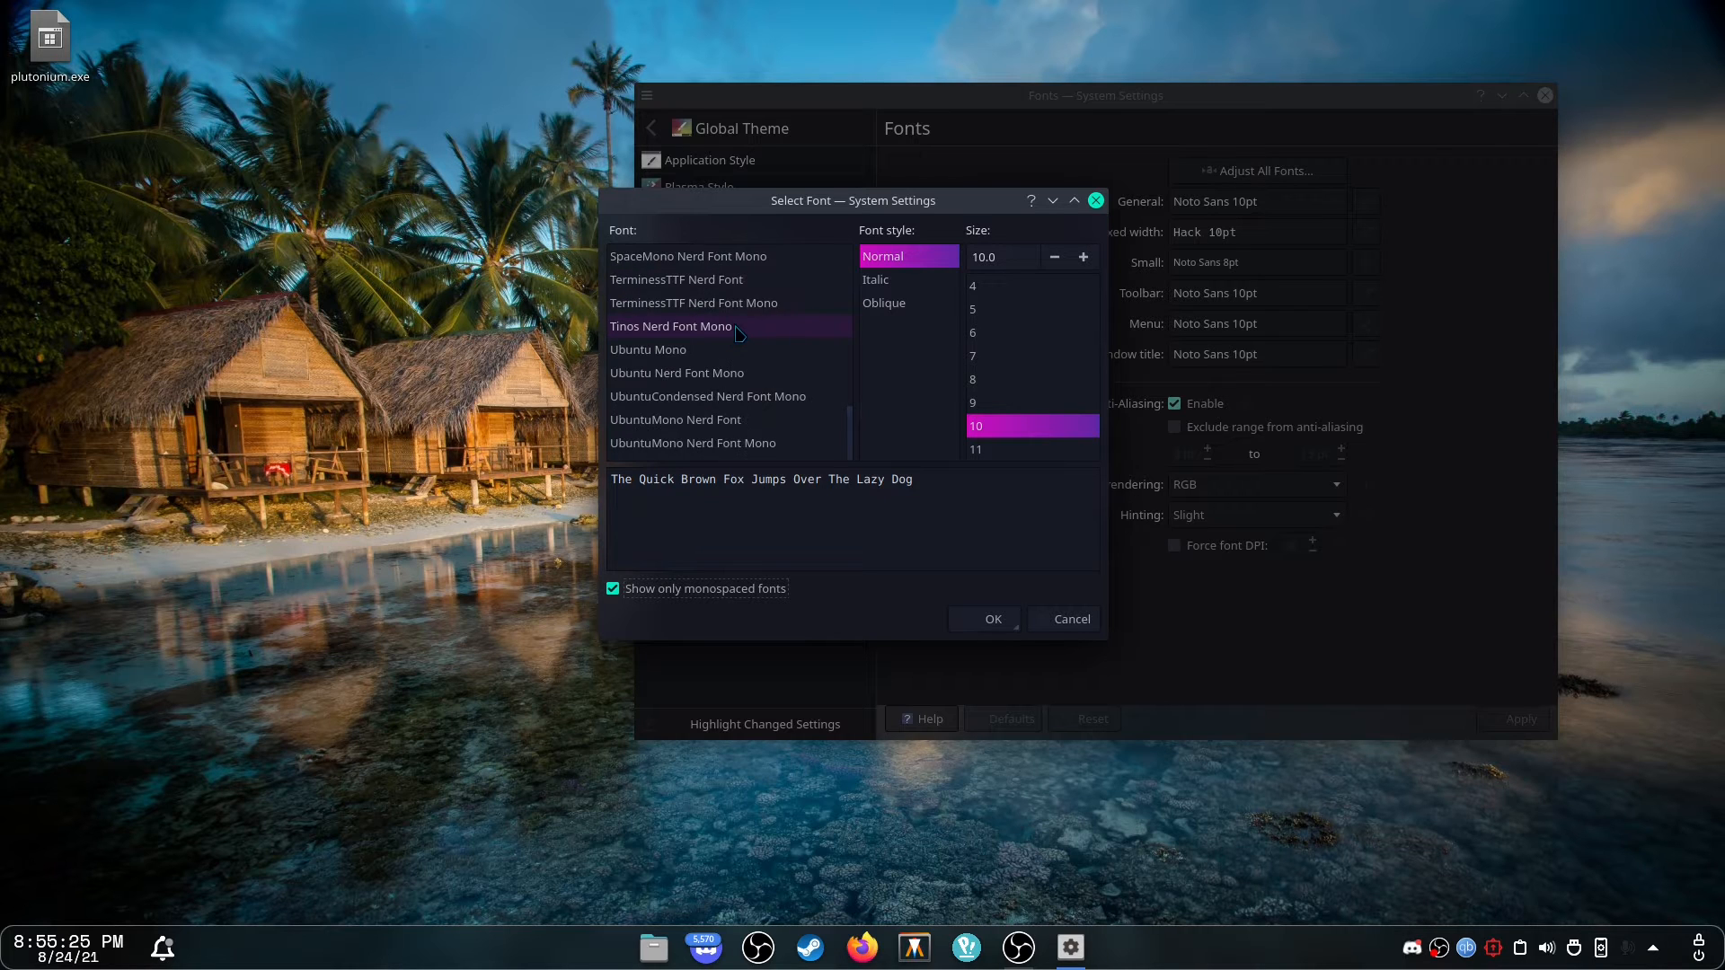
scroll(732, 323, up, 12)
click(705, 302)
scroll(708, 303, down, 2)
click(709, 324)
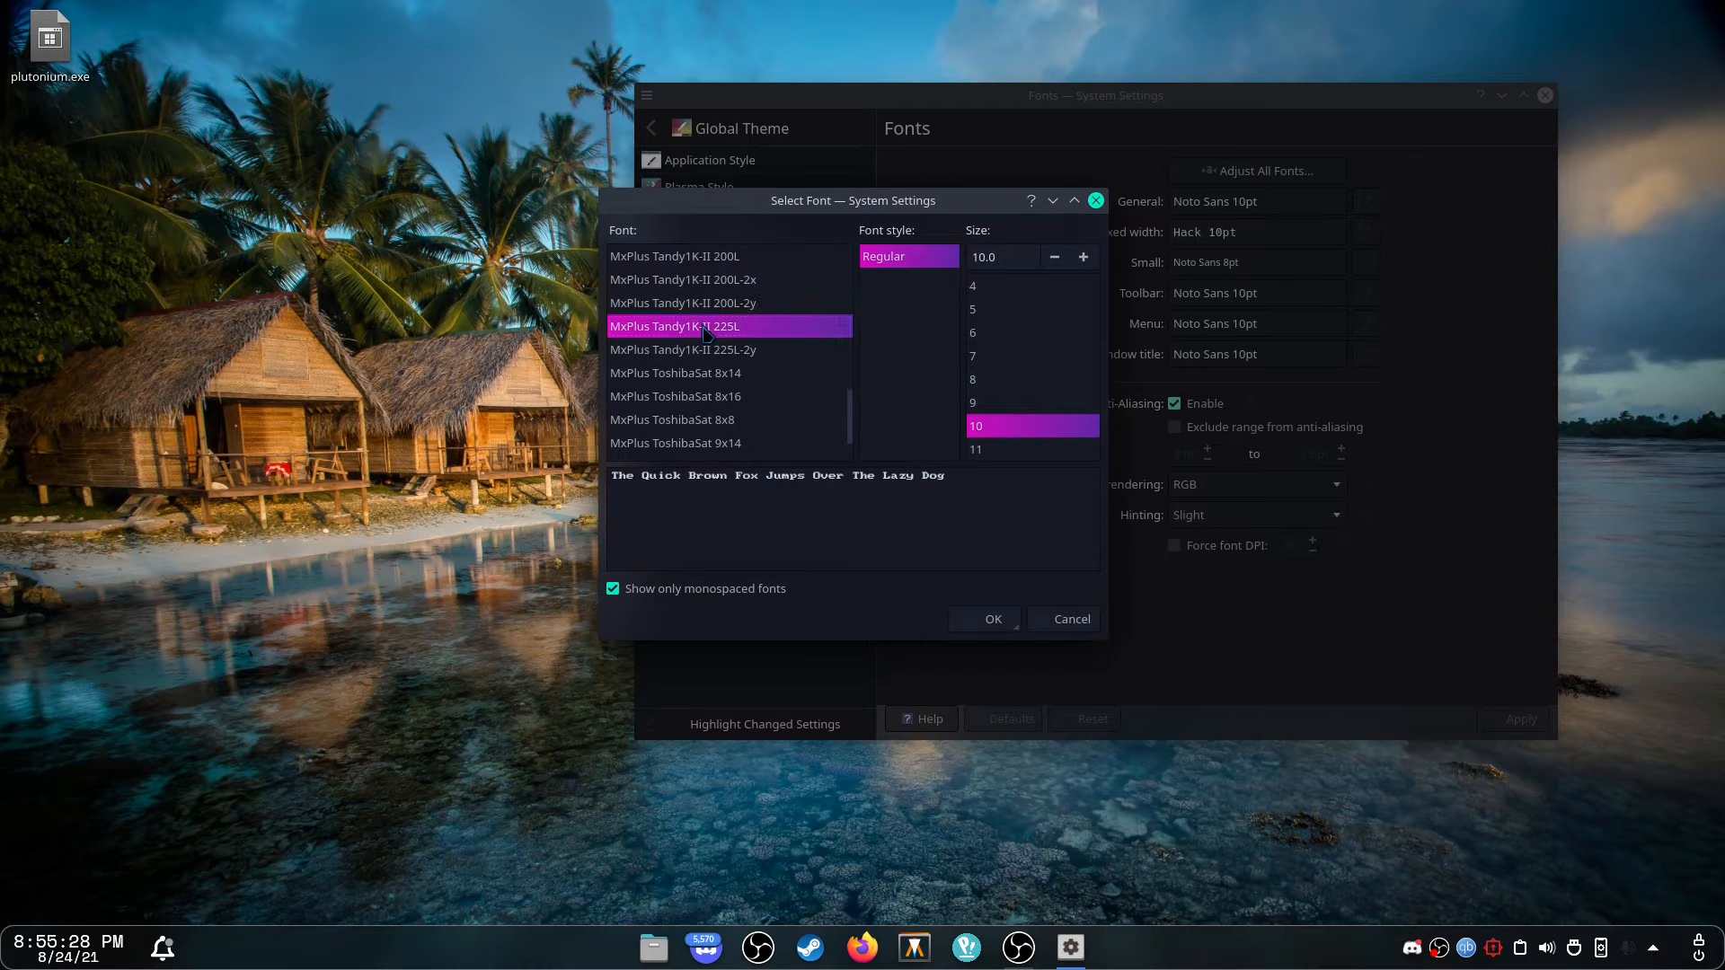
scroll(709, 324, down, 15)
click(692, 281)
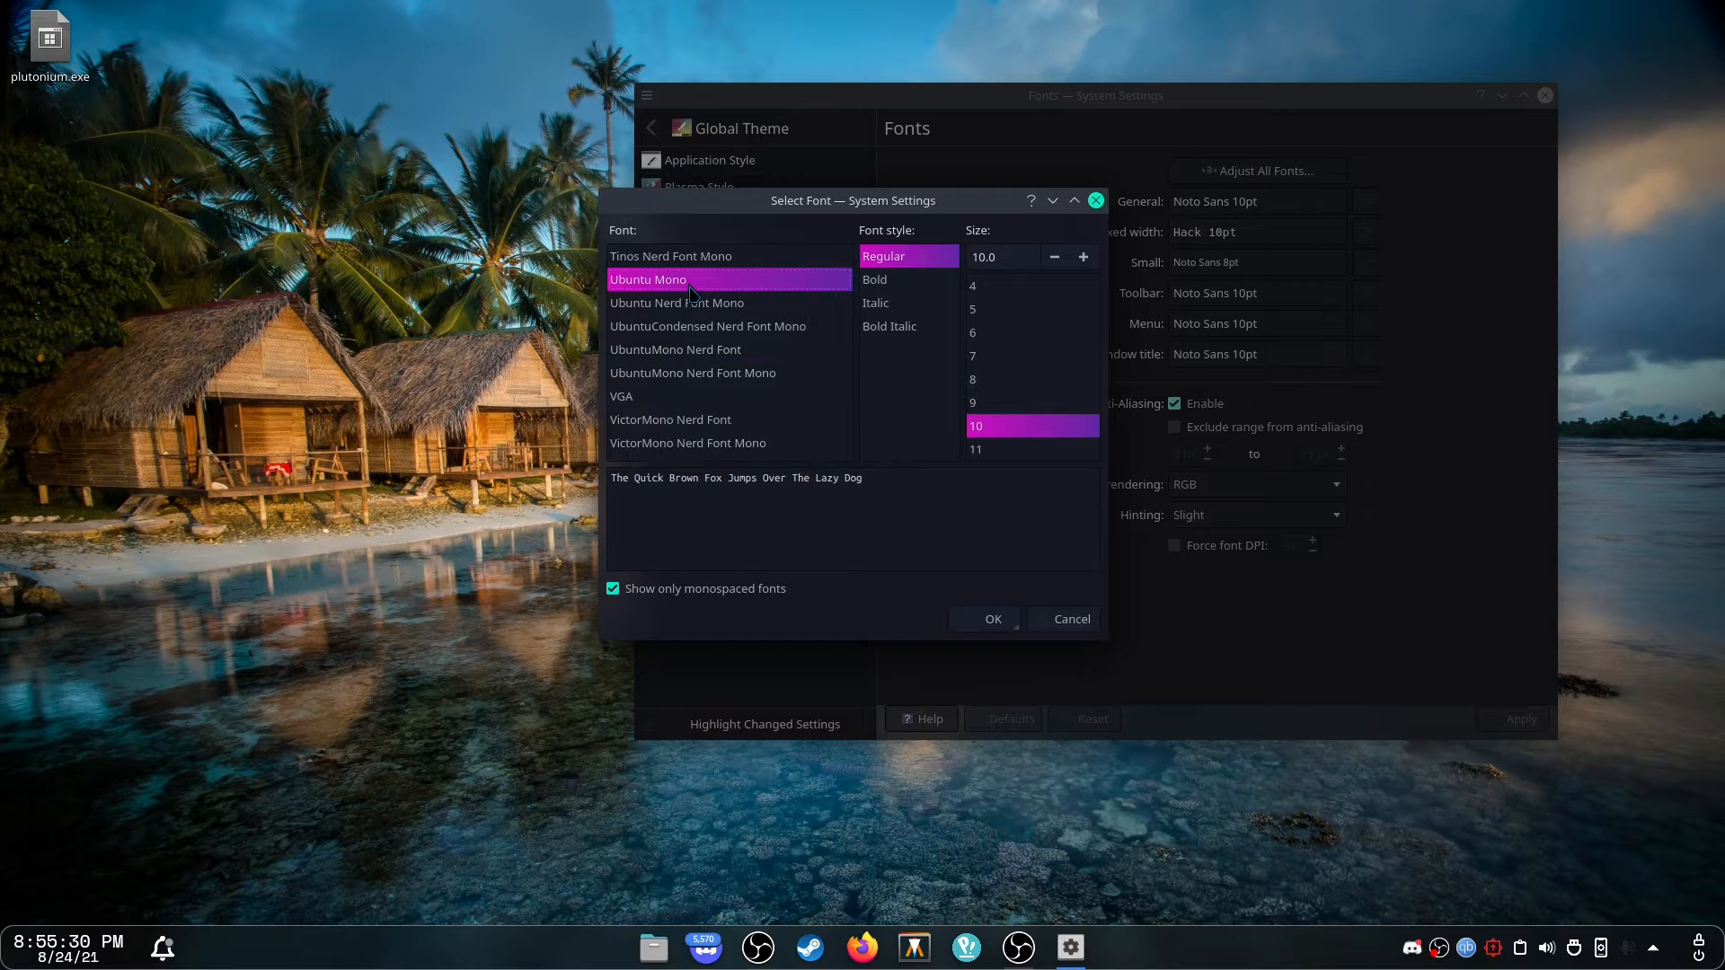
scroll(732, 352, up, 5)
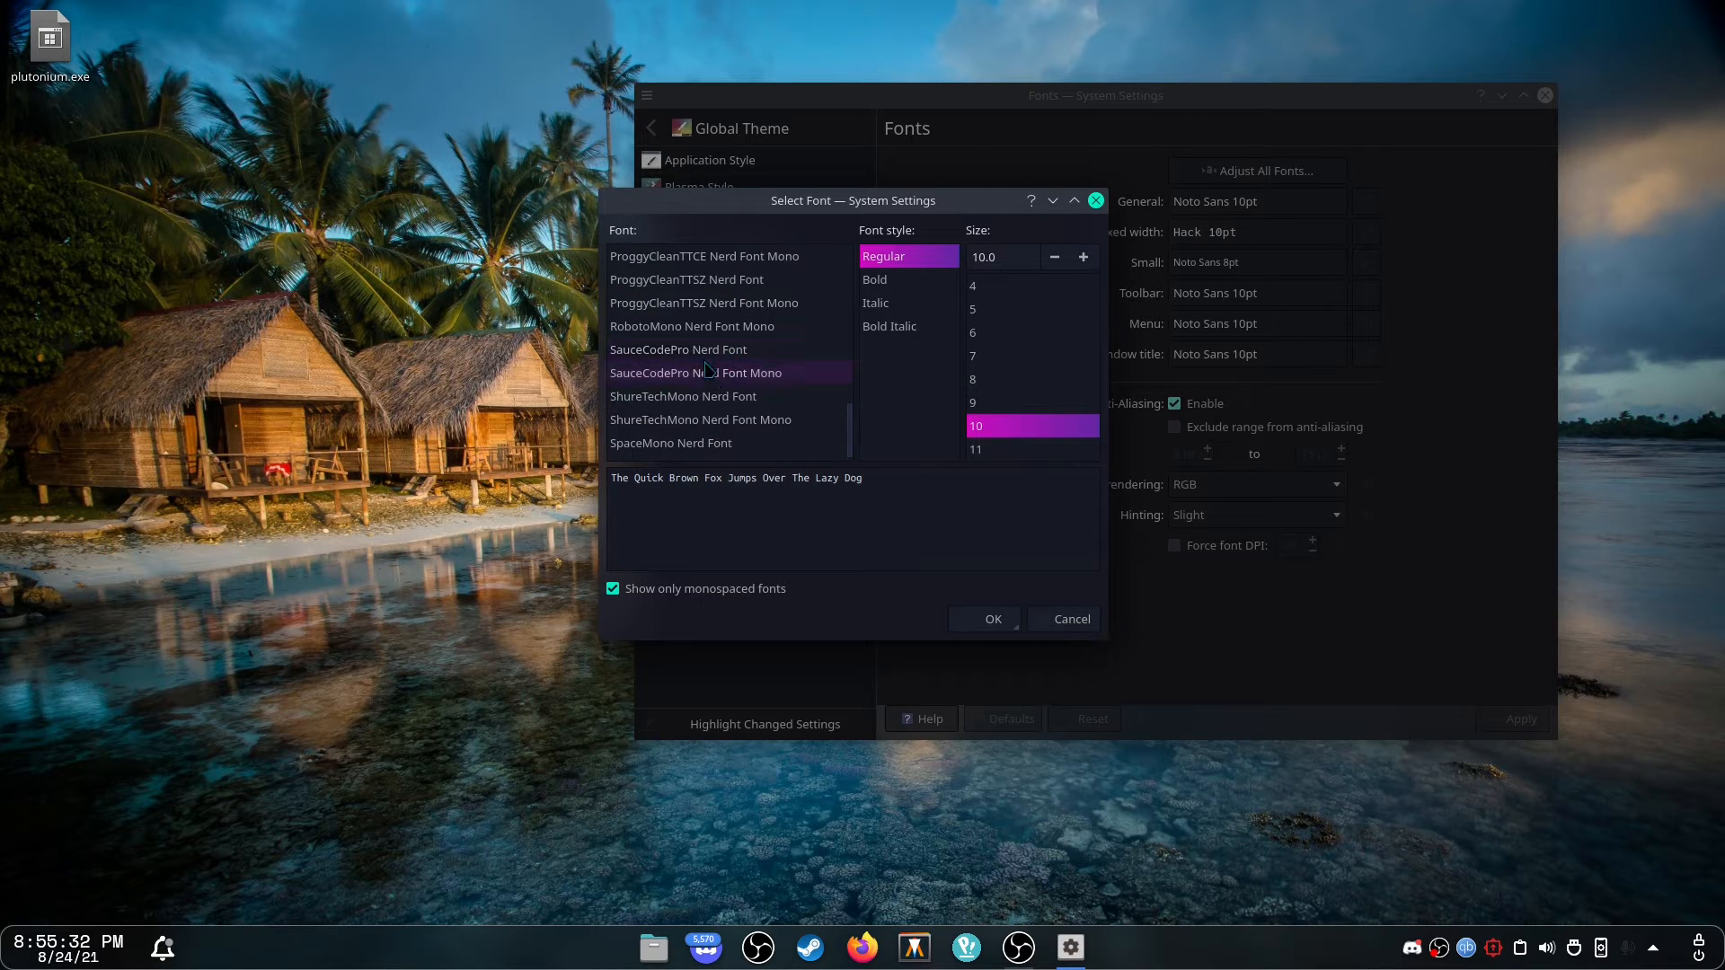
Set the fixed width font to SpaceMono Nerd Font Mono, Regular, 10 pt, and confirm the picker.
scroll(737, 373, down, 1)
click(786, 404)
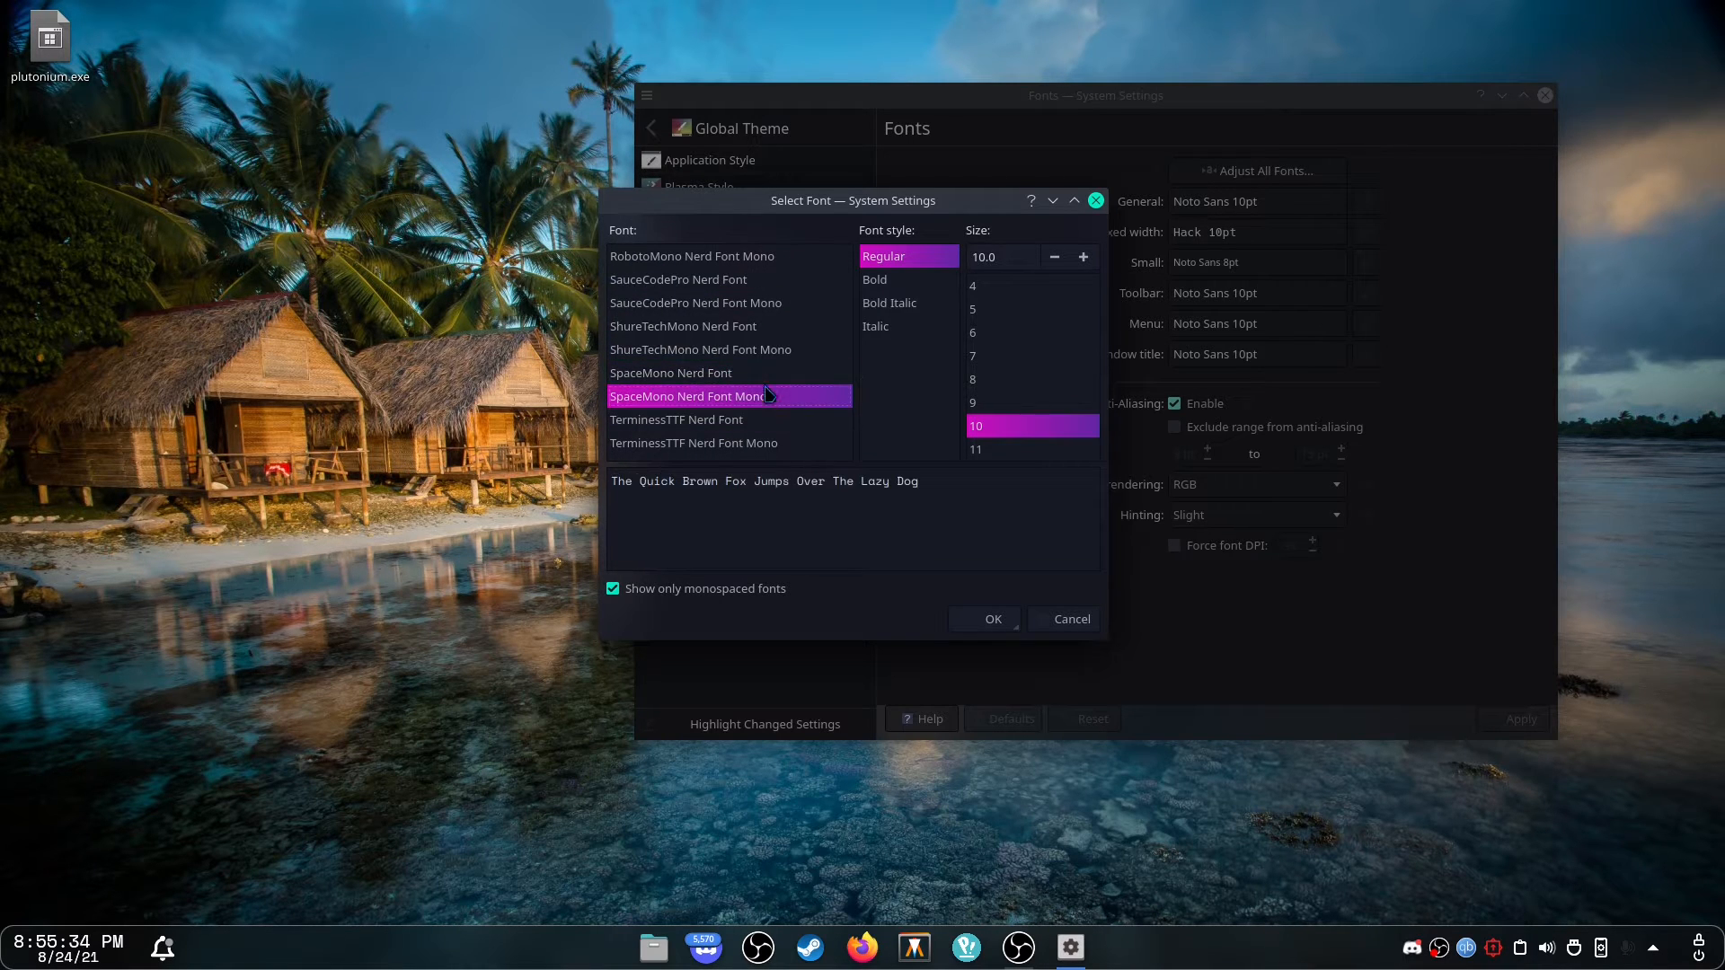
click(764, 375)
click(723, 396)
click(762, 375)
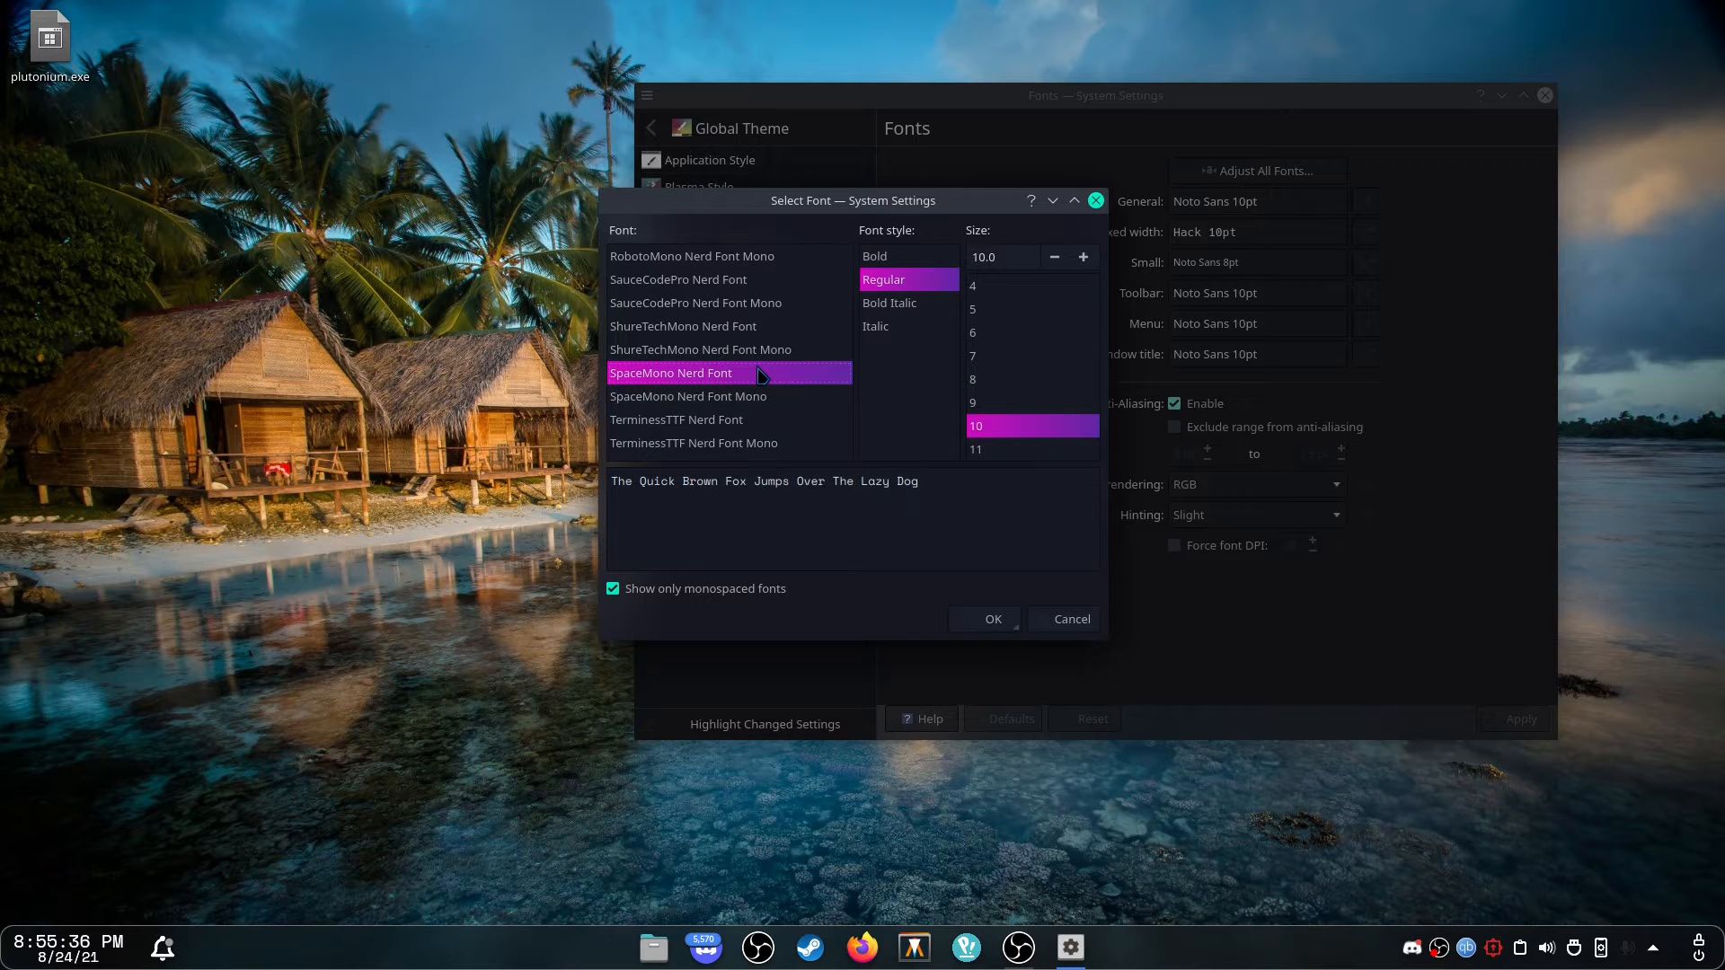
click(819, 402)
click(800, 375)
click(791, 397)
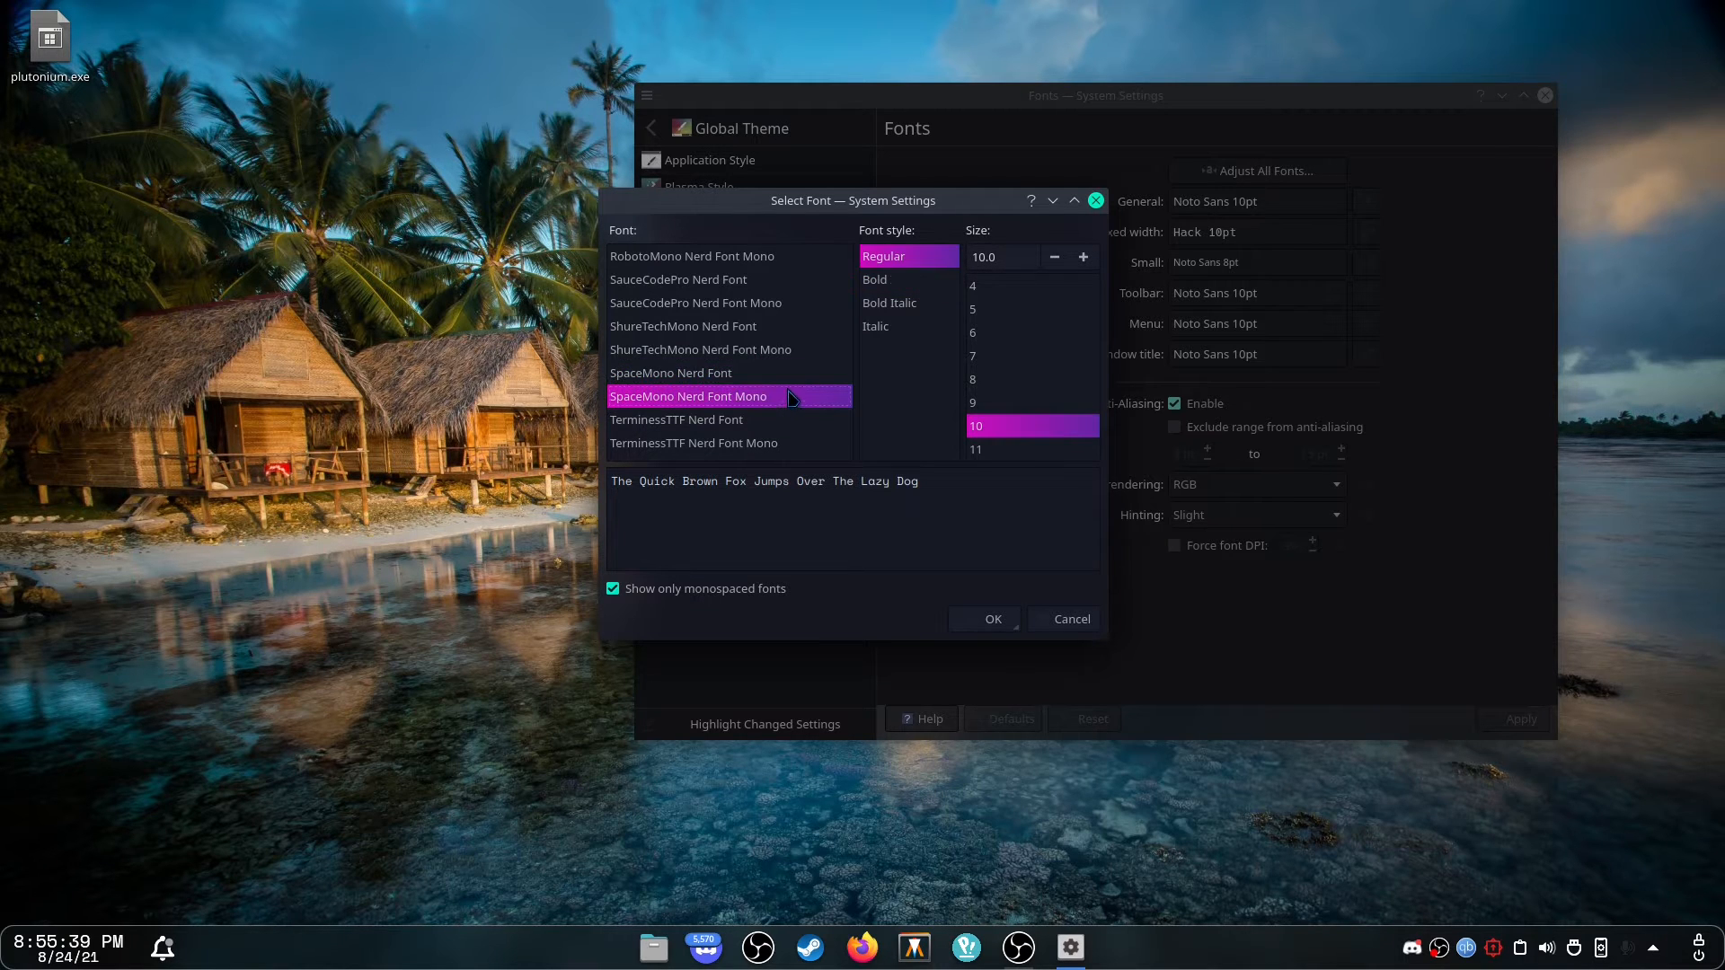
click(993, 619)
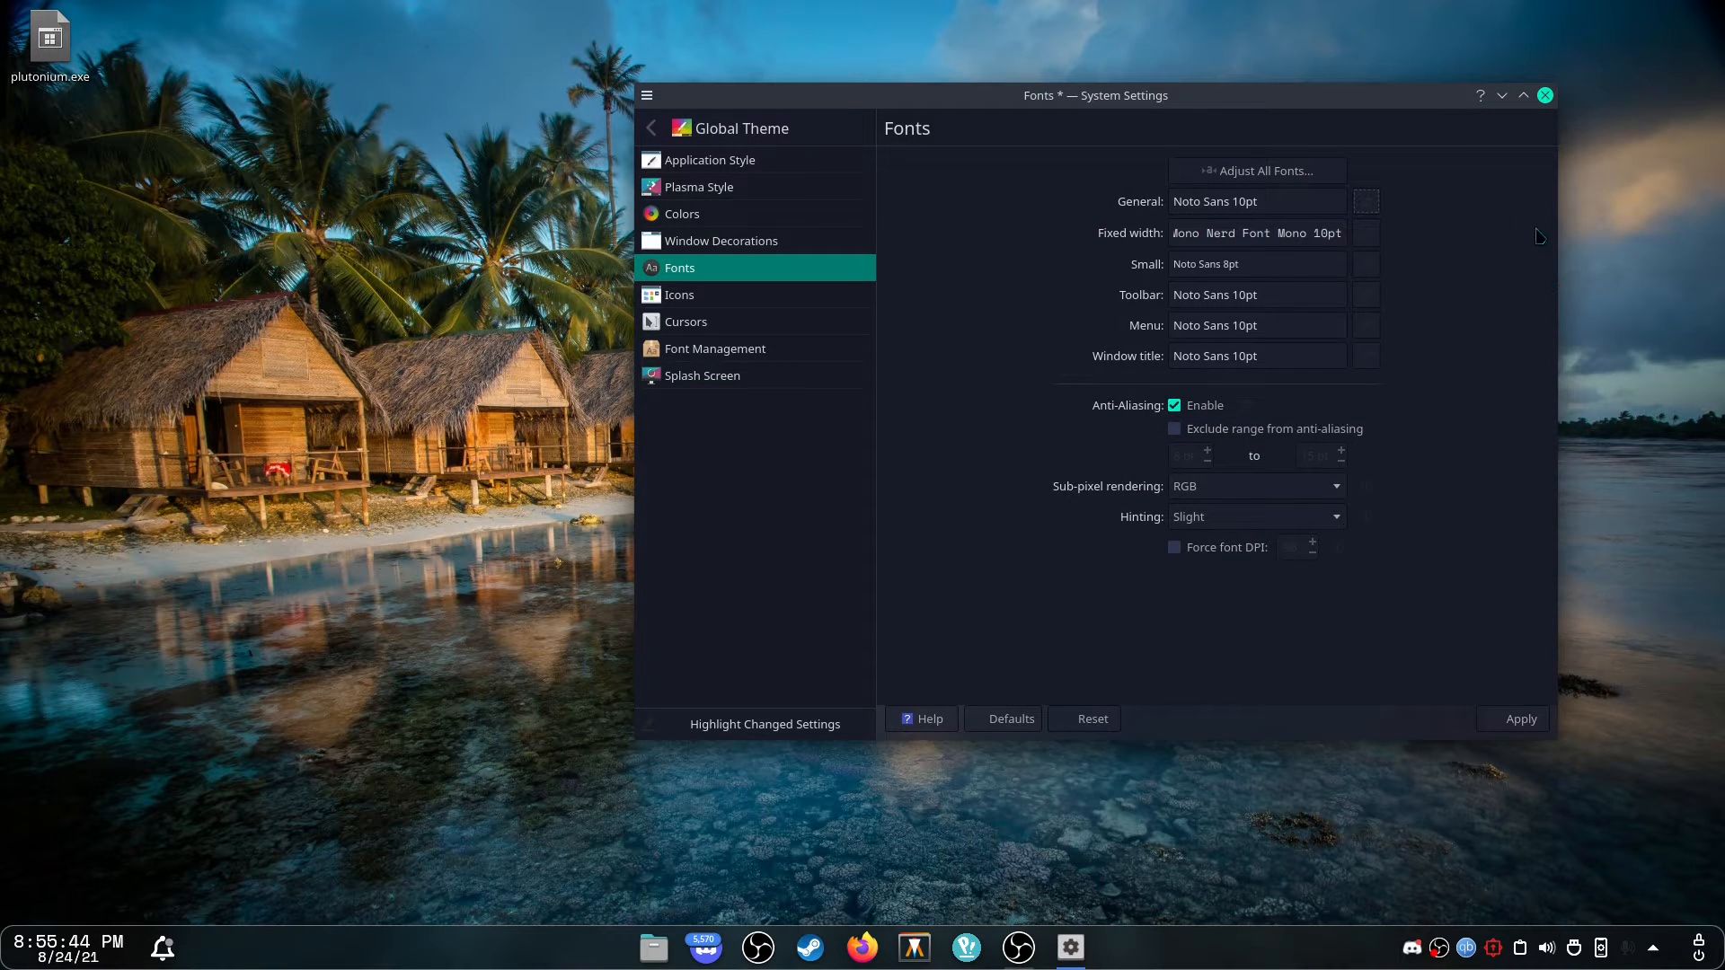
Switch to the Icons page, discarding the unapplied font changes.
click(755, 292)
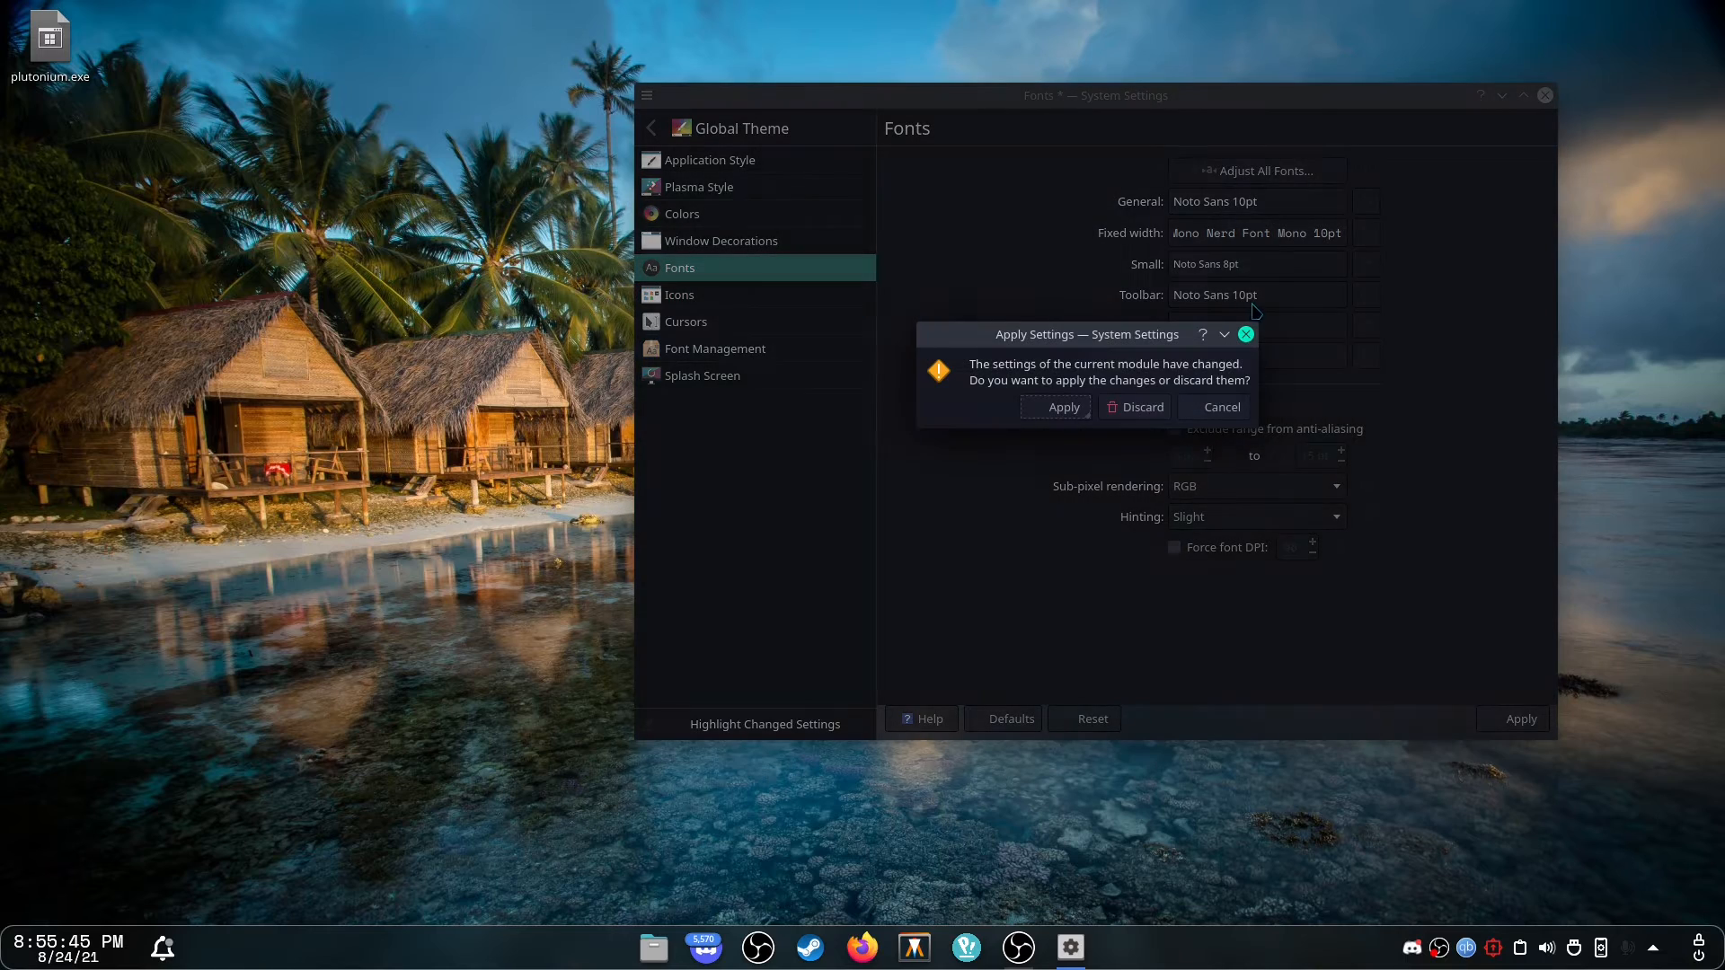
click(1107, 405)
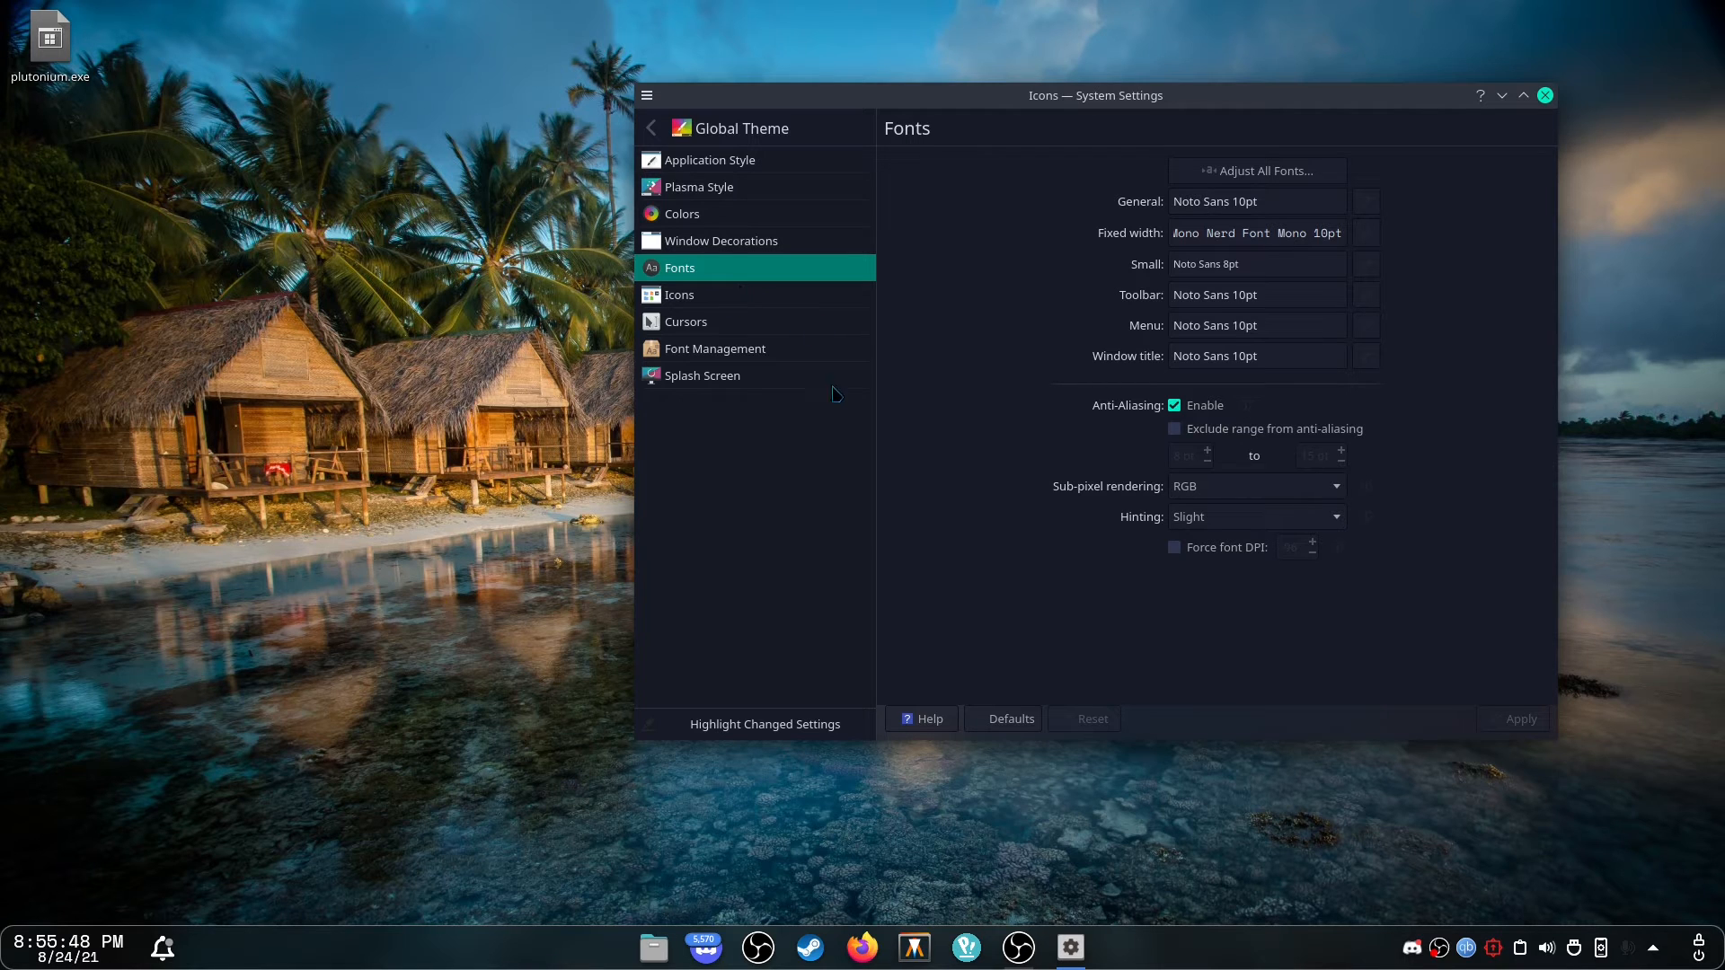
click(1018, 952)
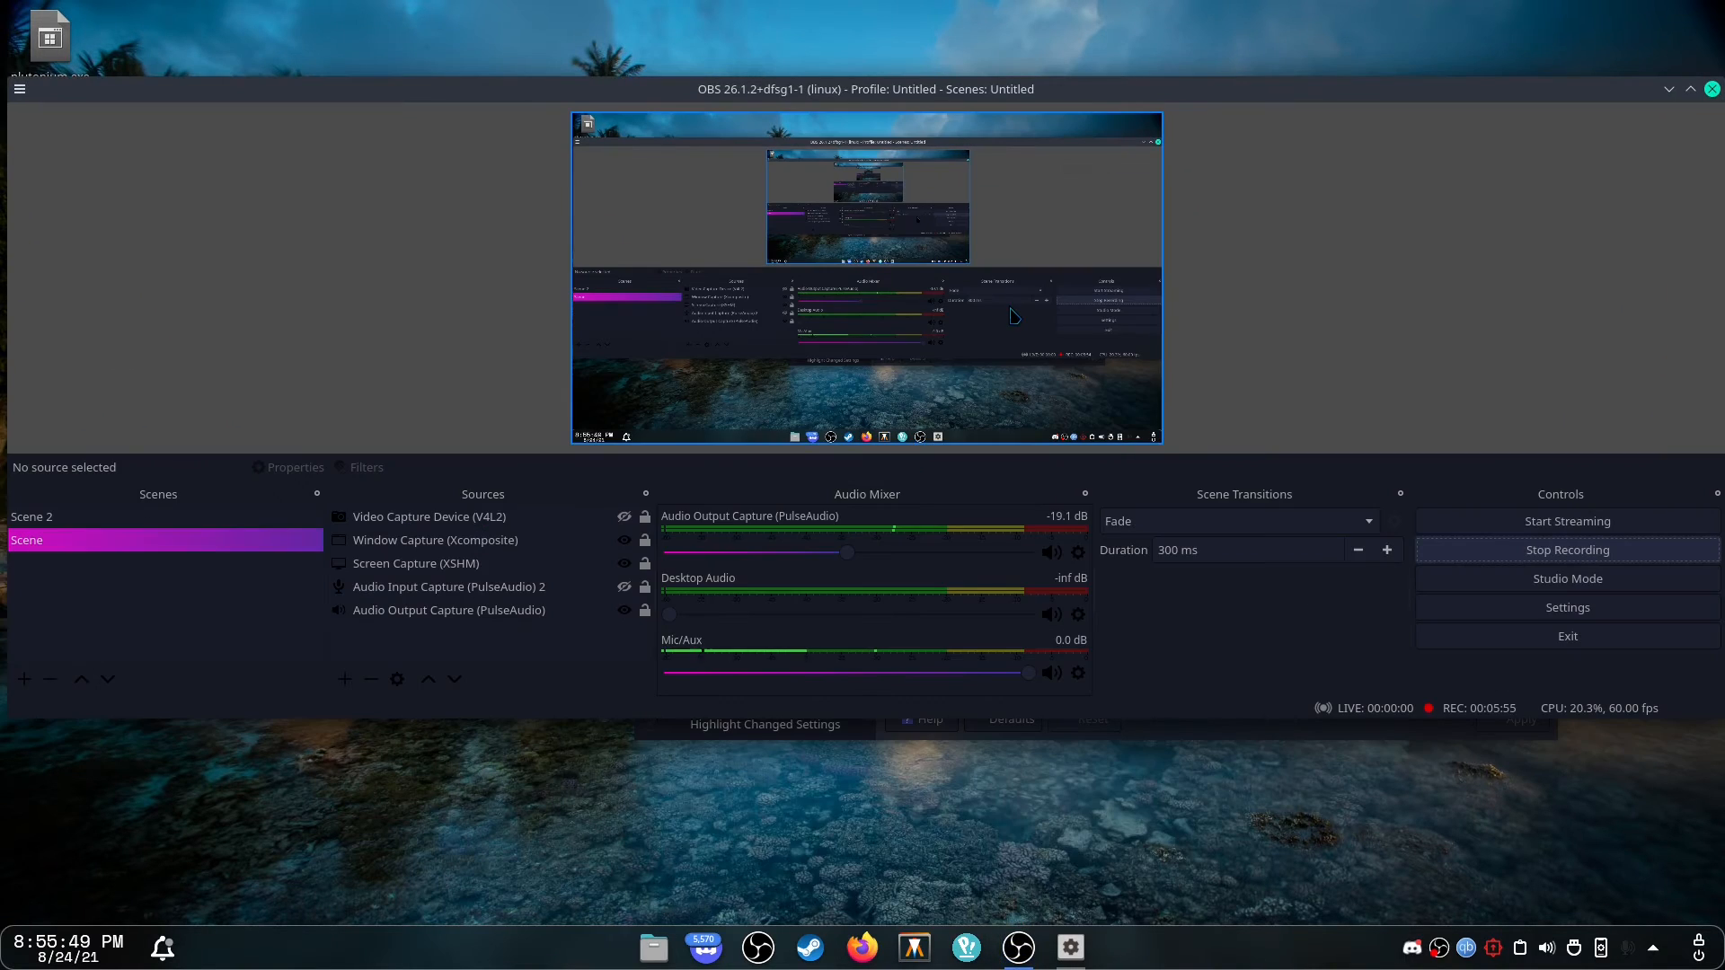
click(1016, 951)
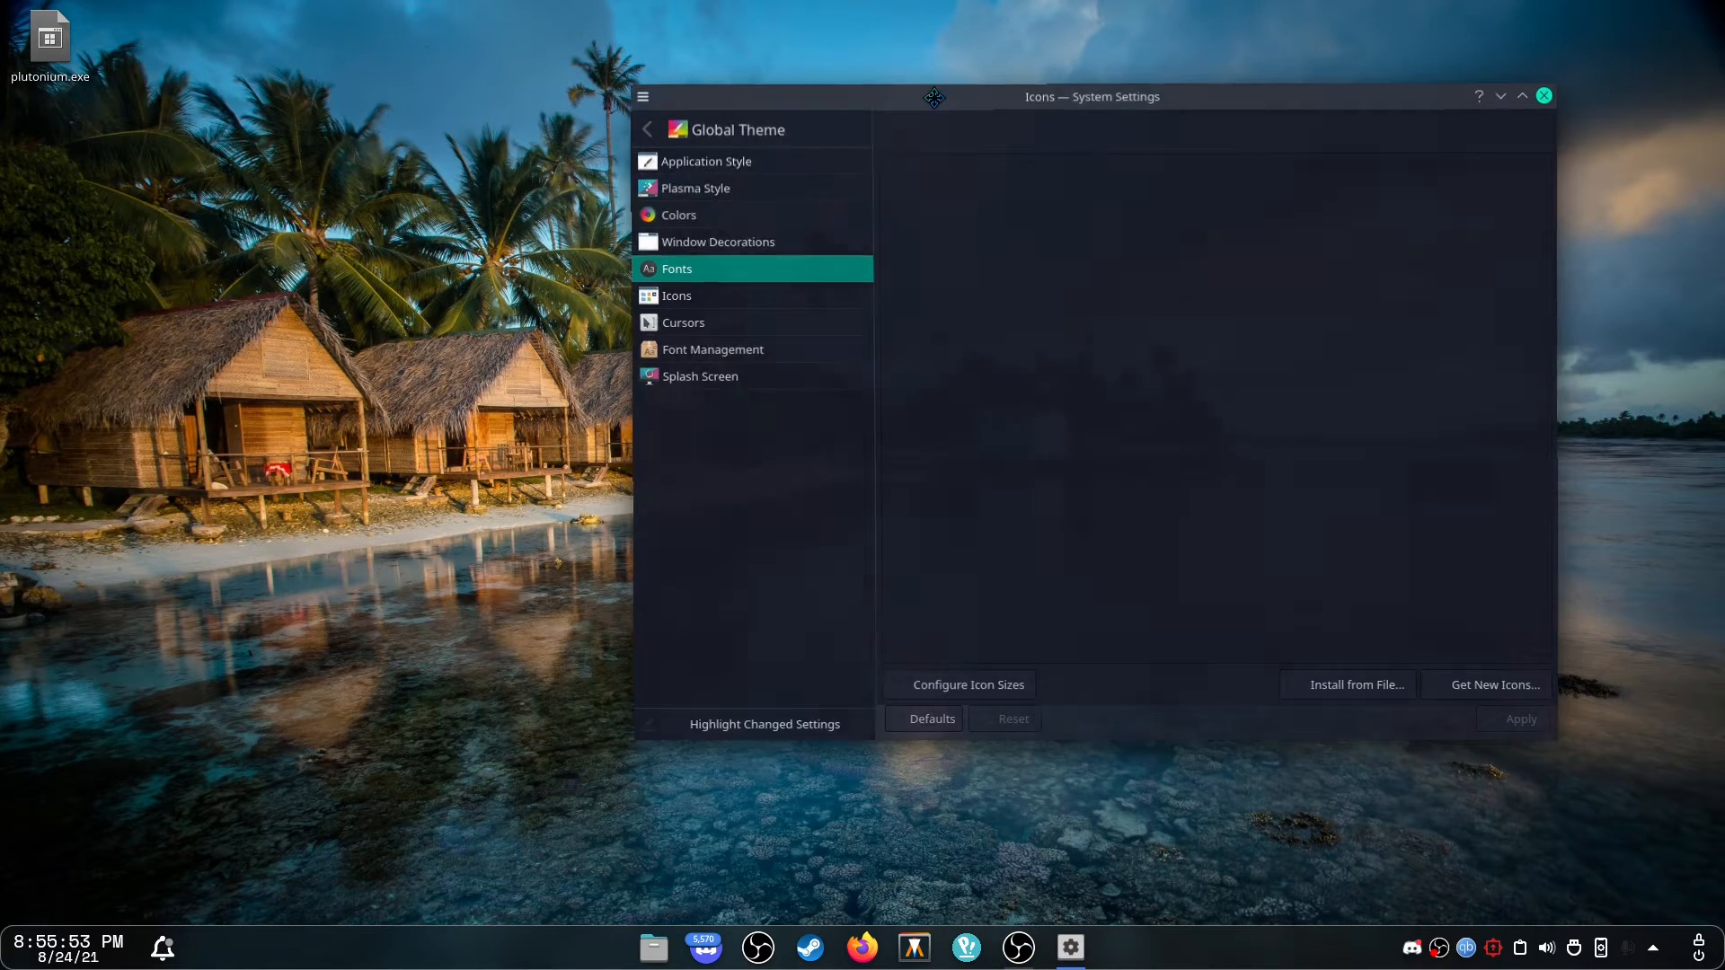
Browse through the available icon themes.
drag(950, 97, 1046, 85)
click(824, 286)
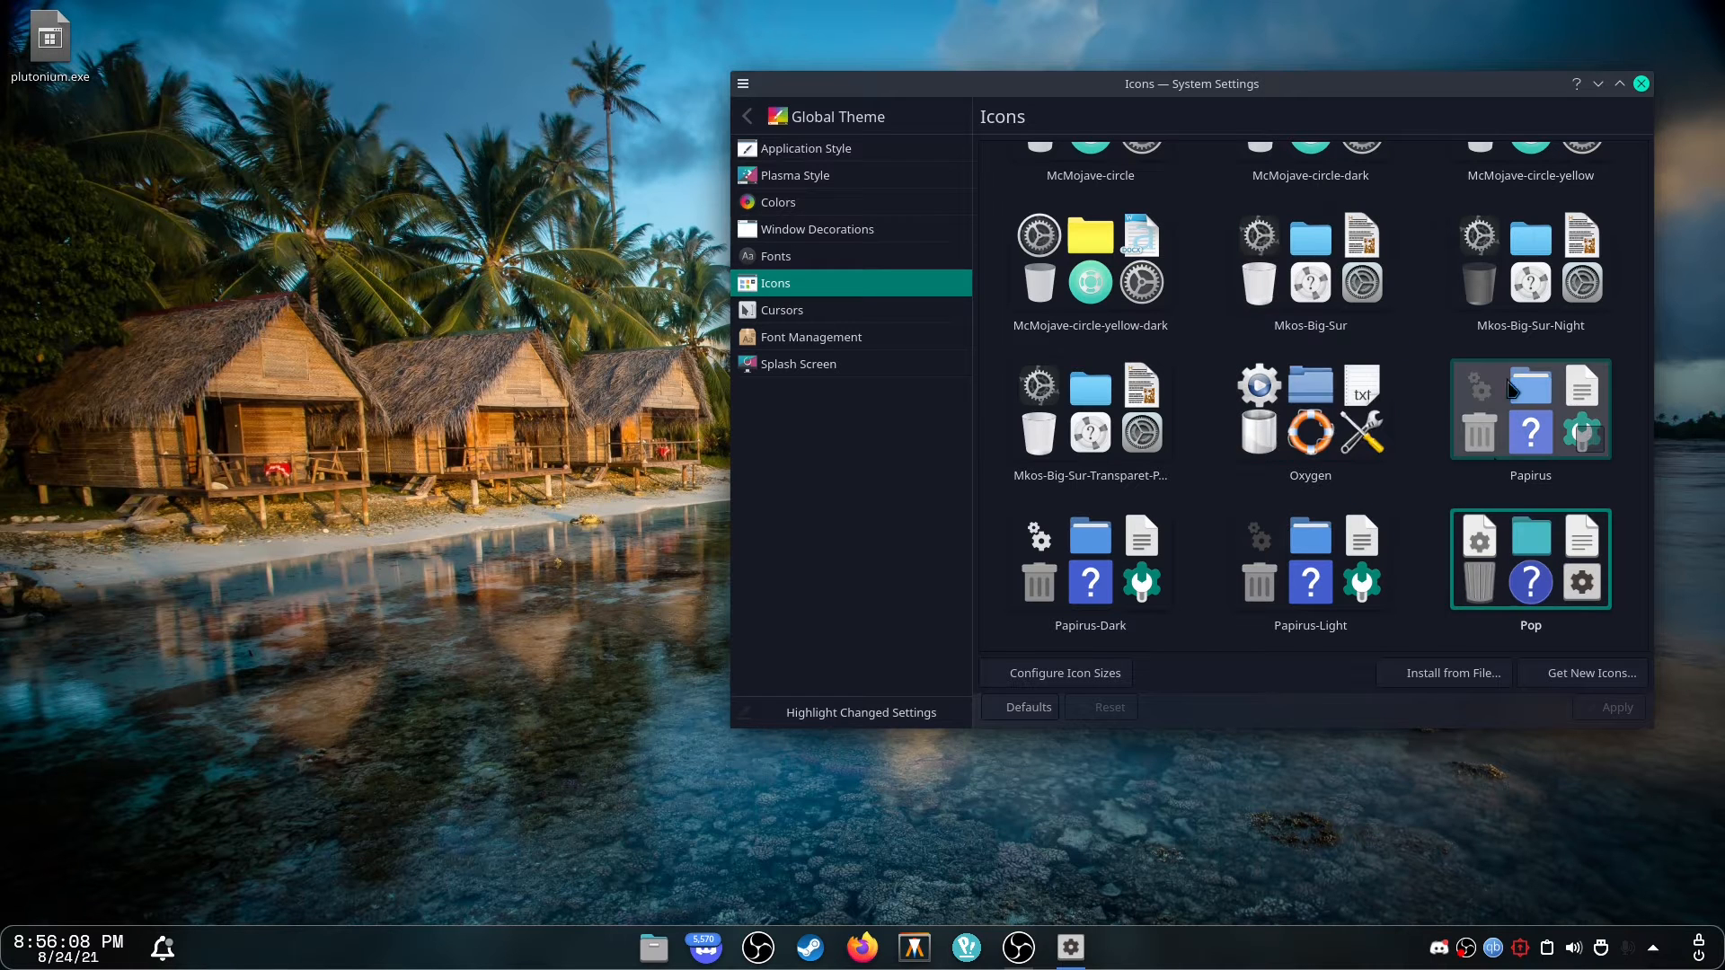
scroll(1222, 463, up, 1)
scroll(1222, 463, up, 2)
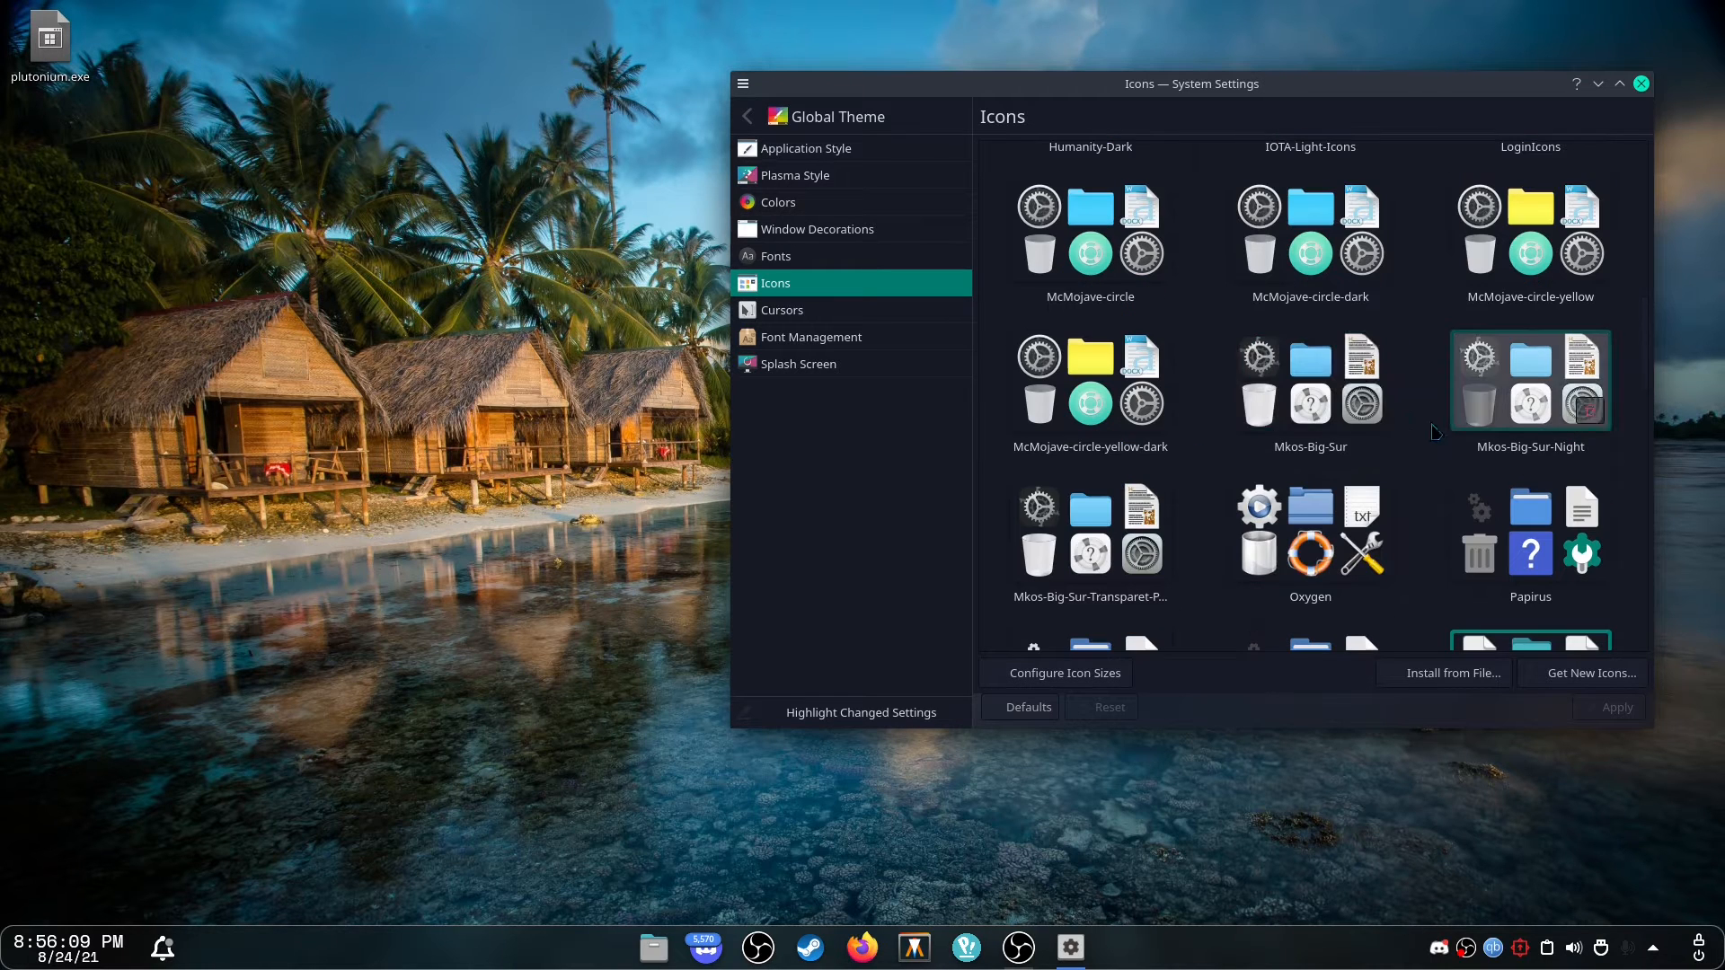
scroll(1473, 422, up, 4)
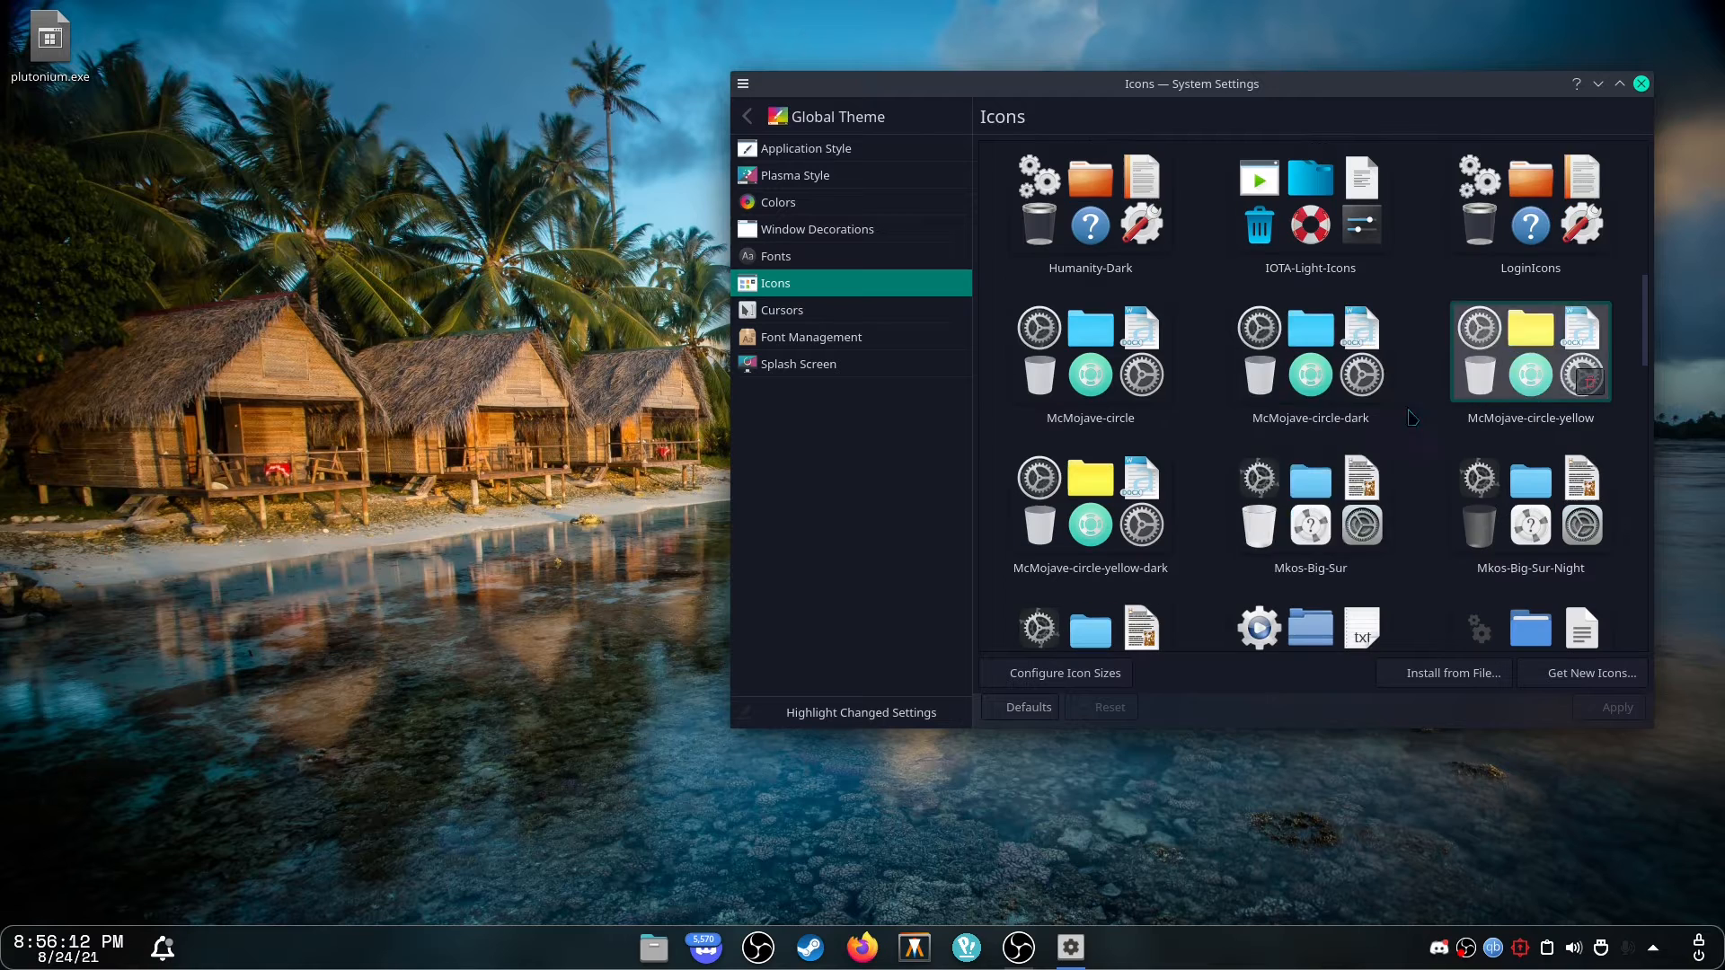
scroll(1528, 504, up, 4)
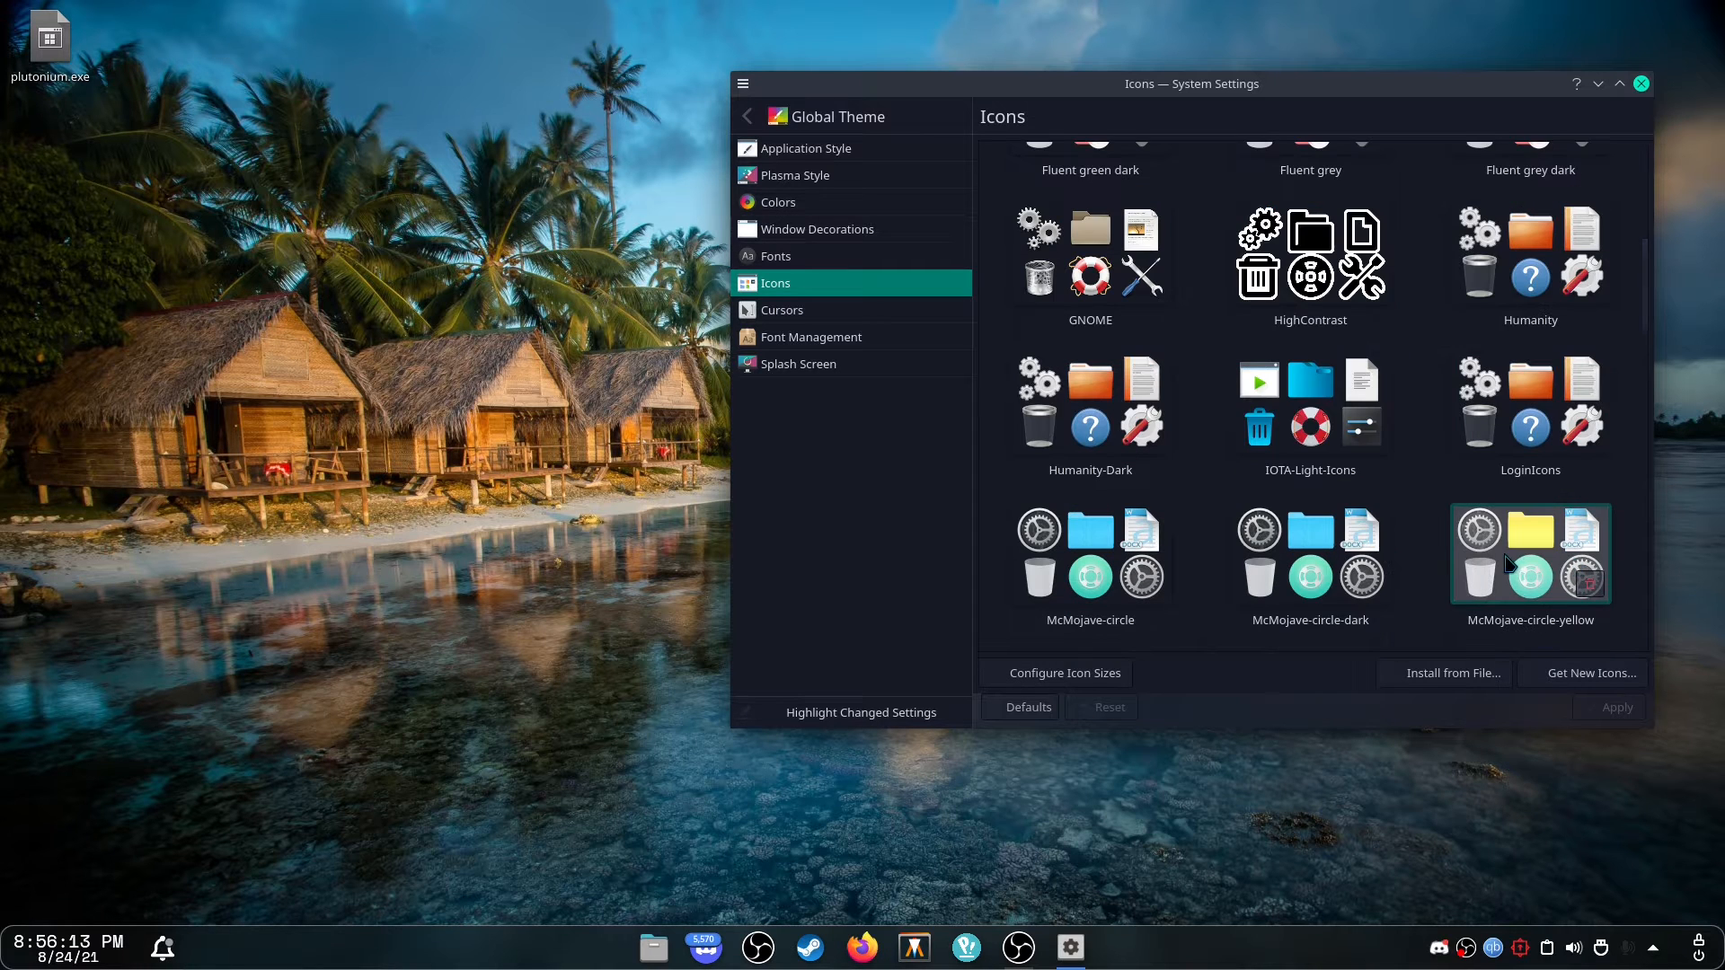
scroll(1309, 386, down, 6)
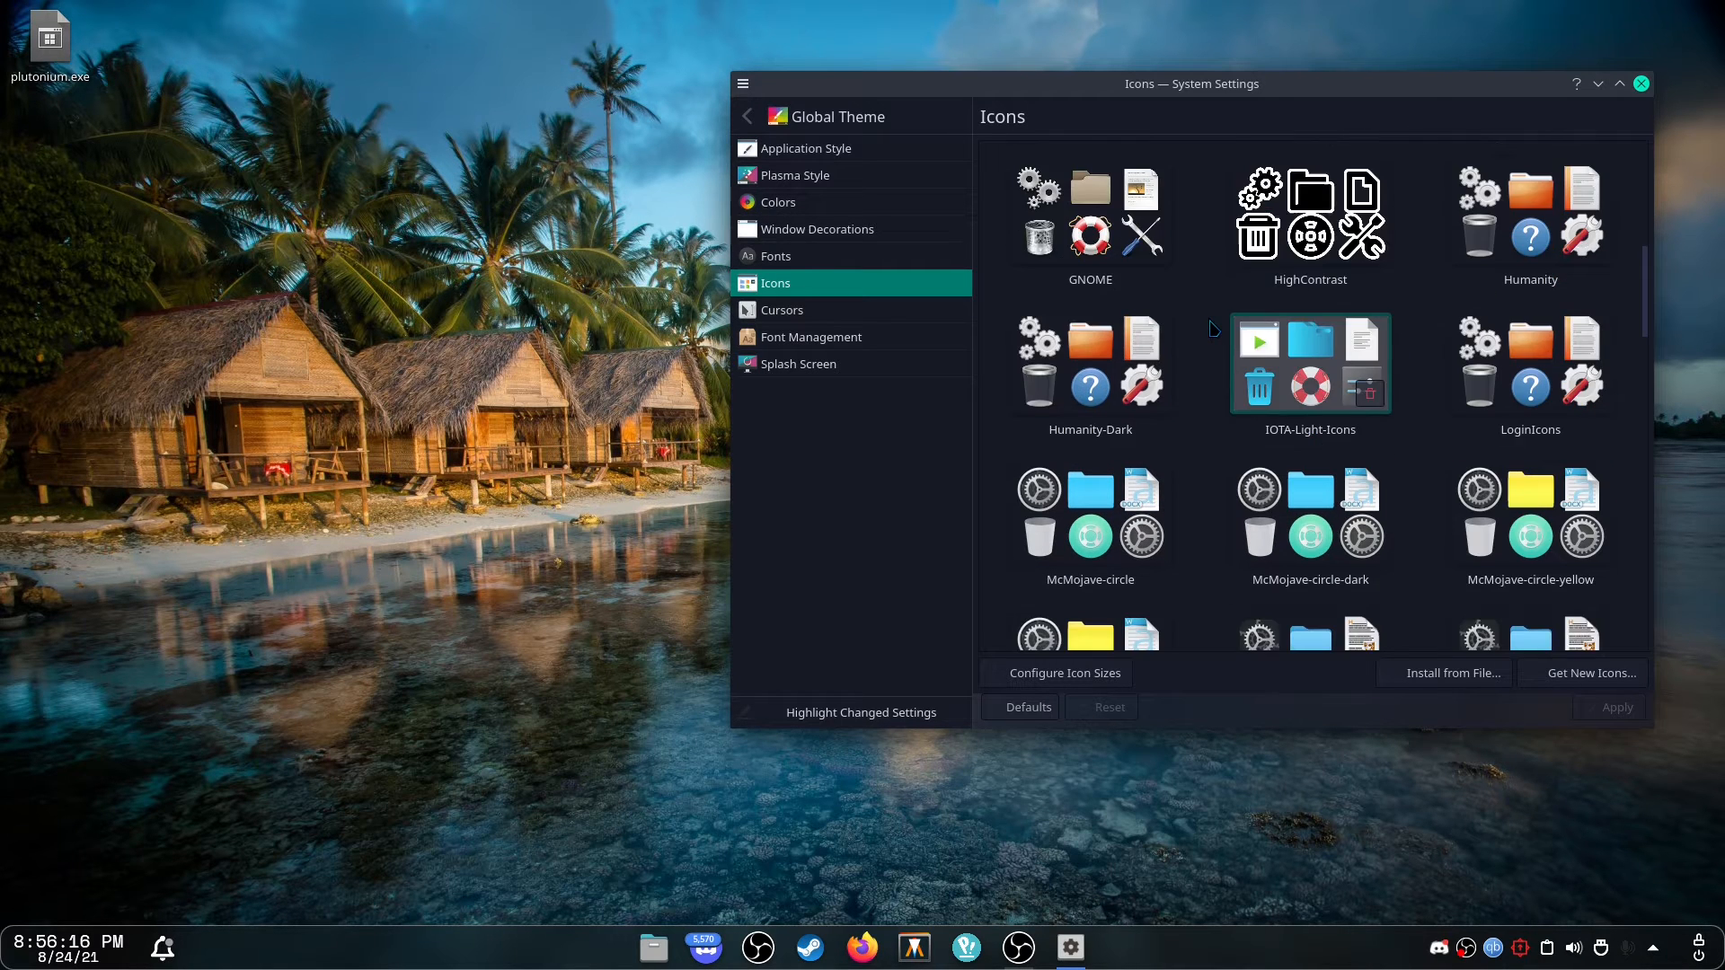
scroll(1416, 433, down, 4)
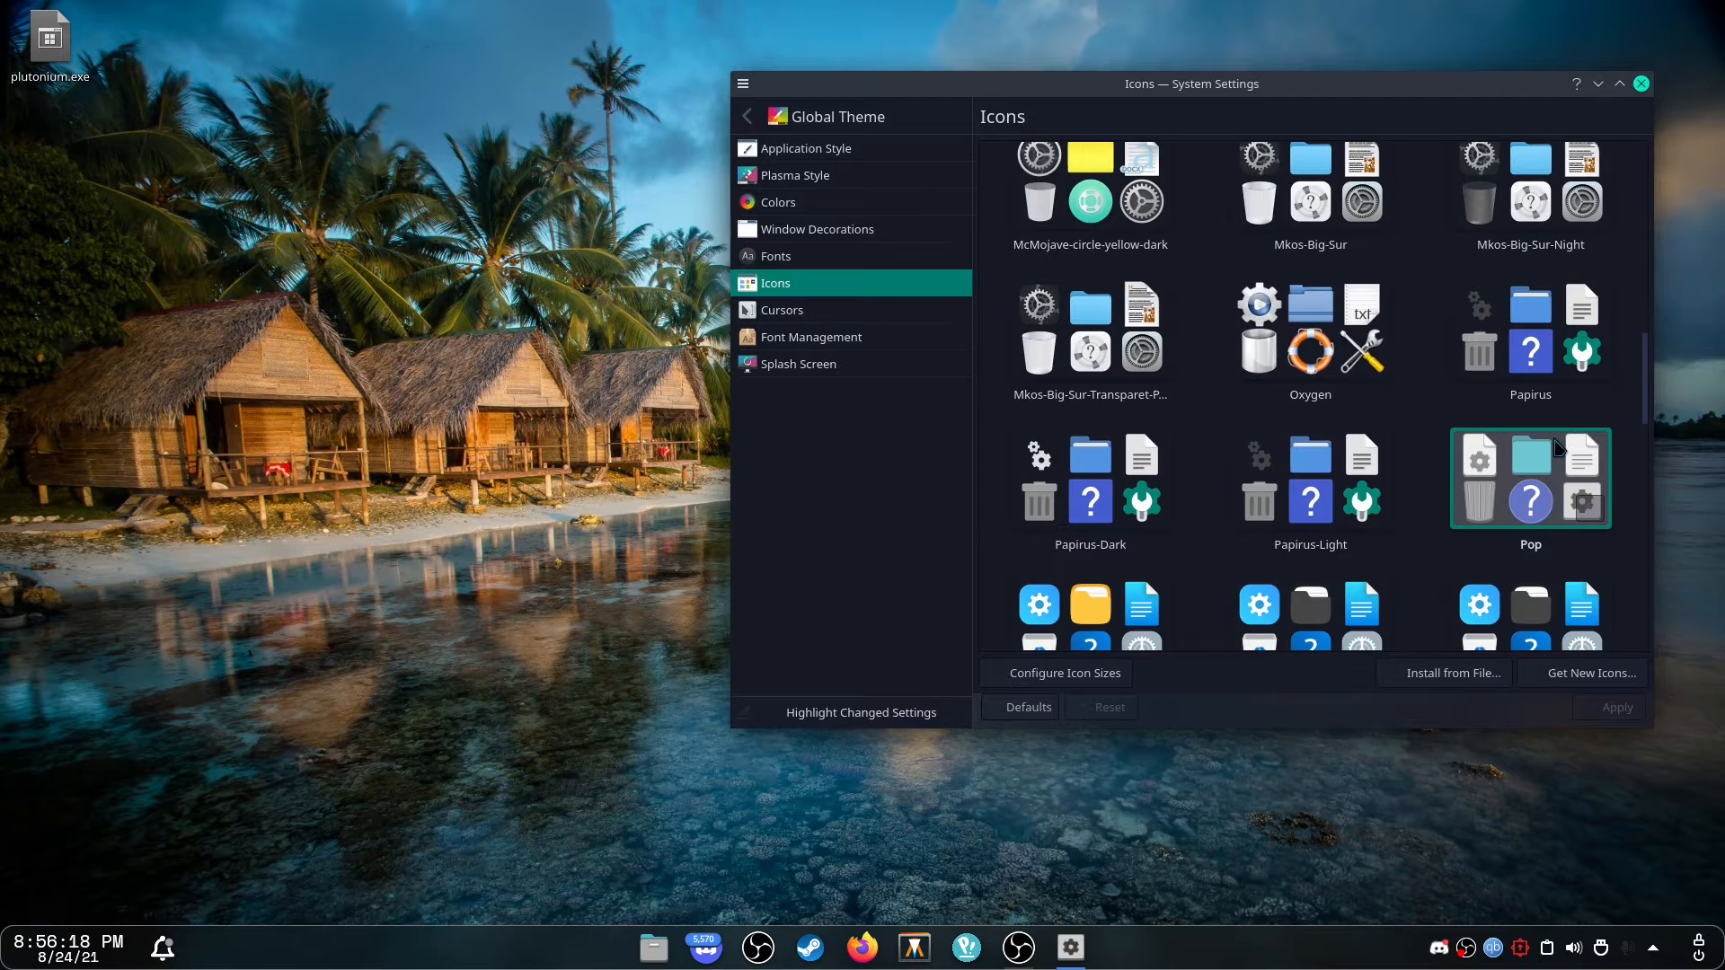
scroll(1416, 433, down, 4)
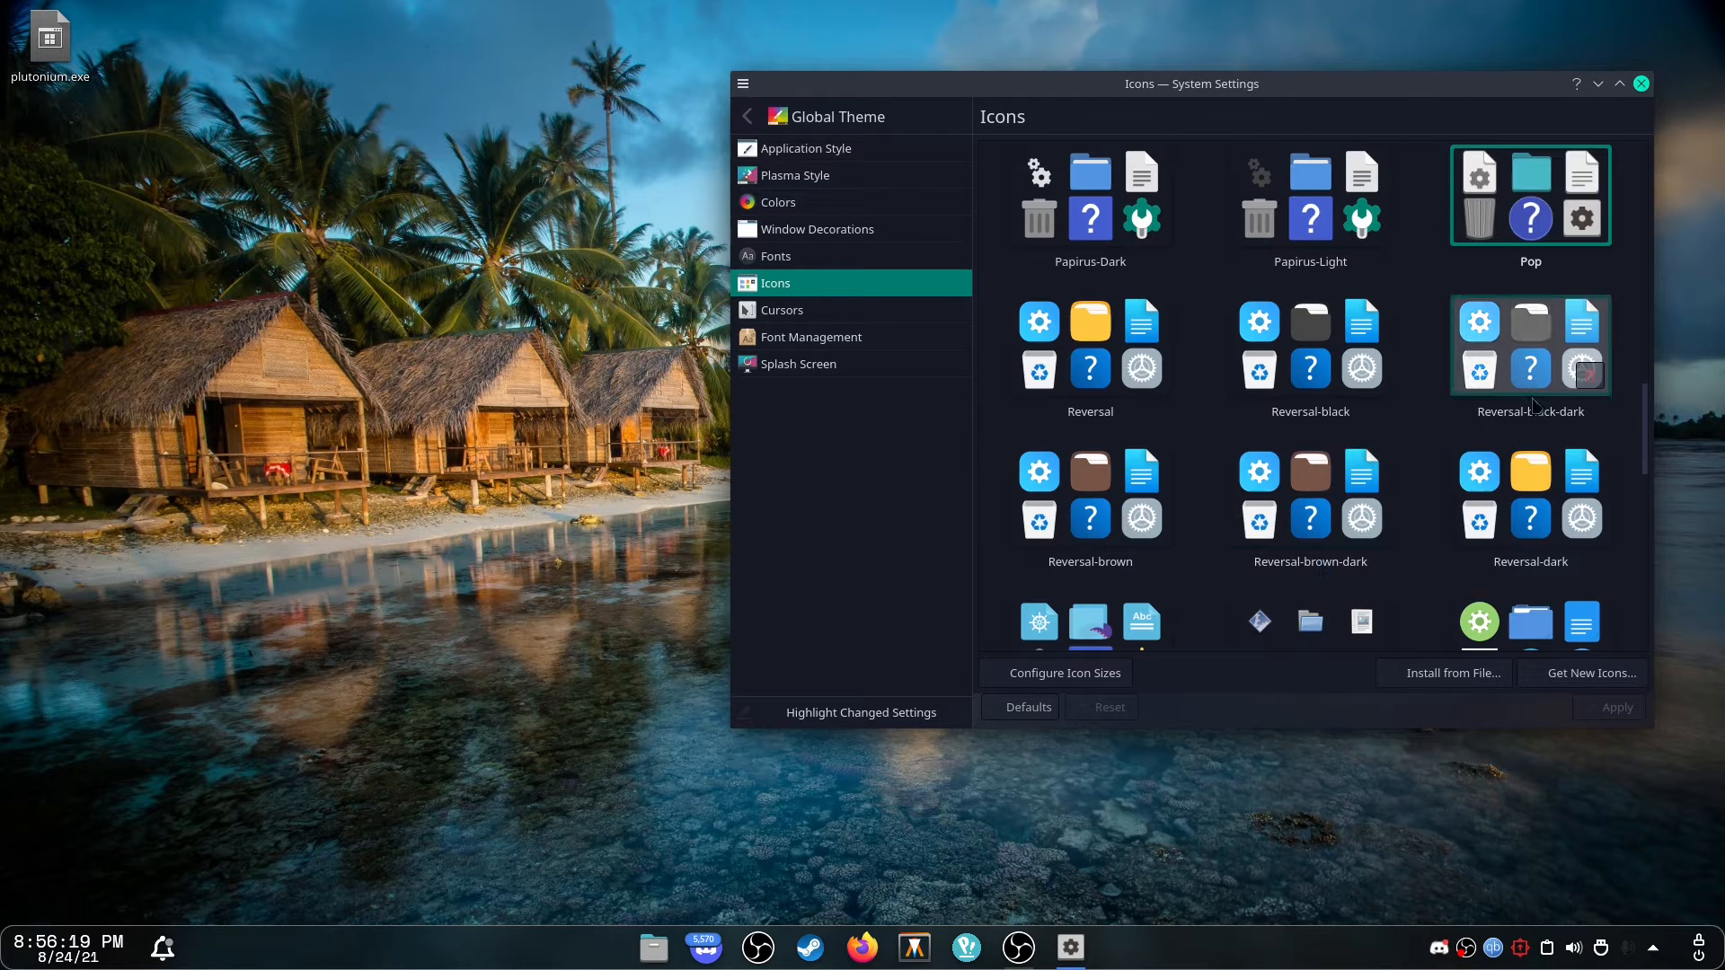
scroll(1300, 349, down, 5)
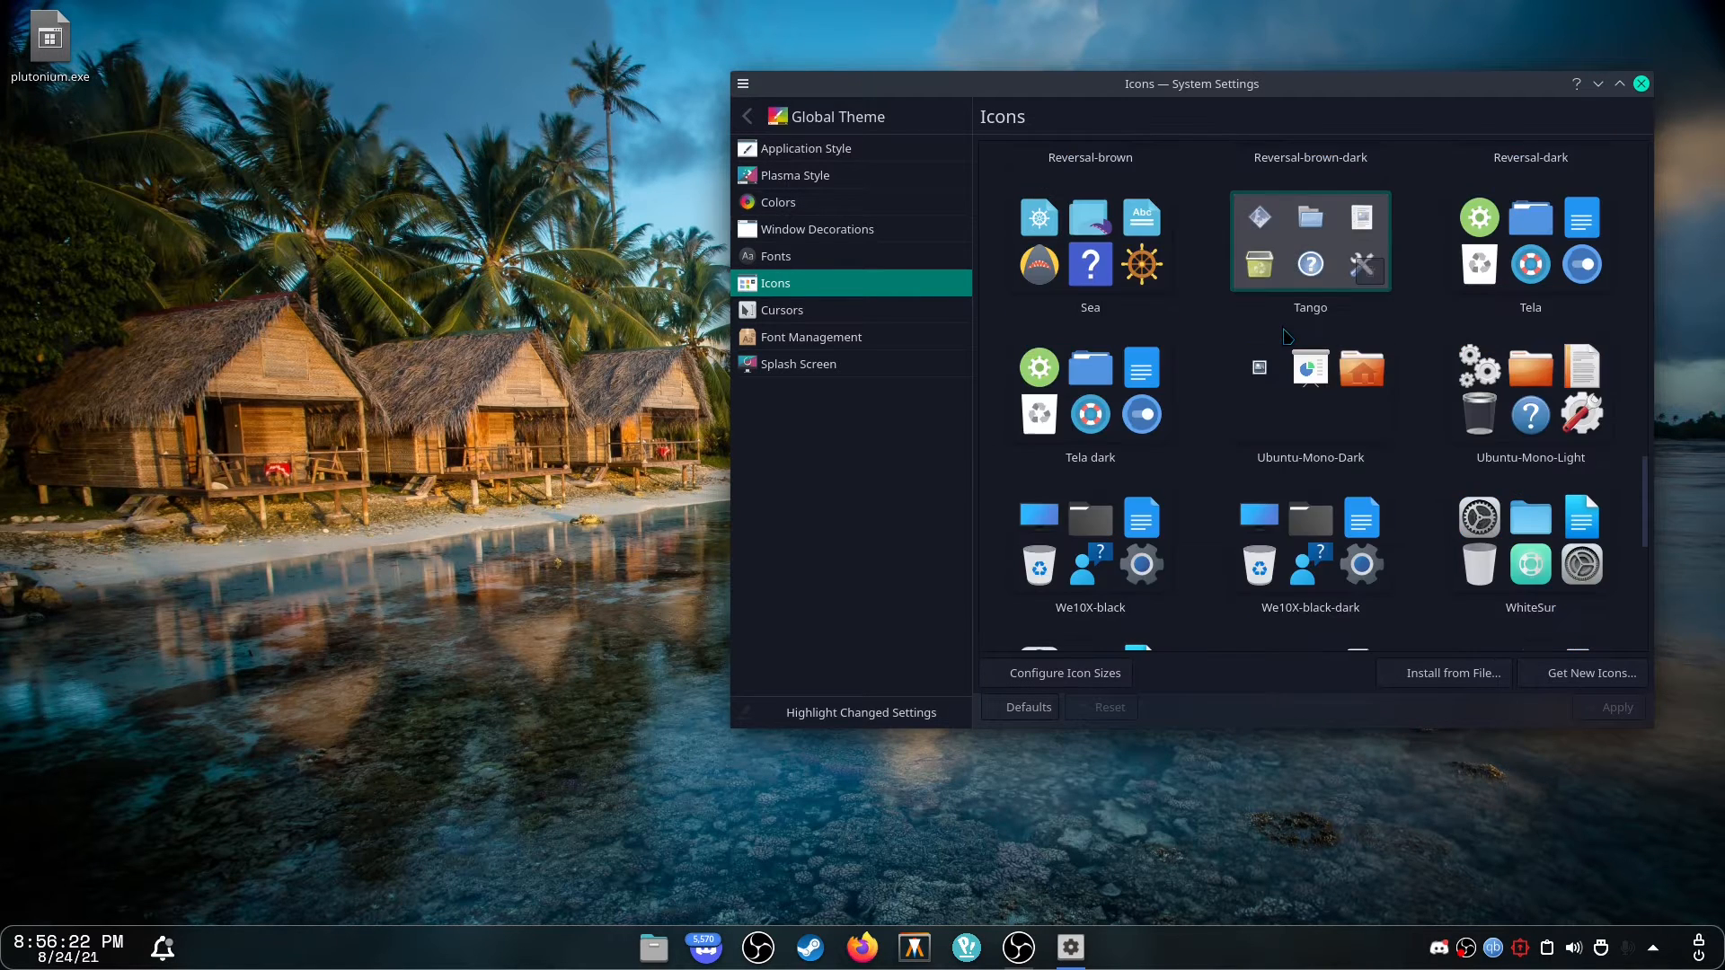
scroll(1333, 359, up, 1)
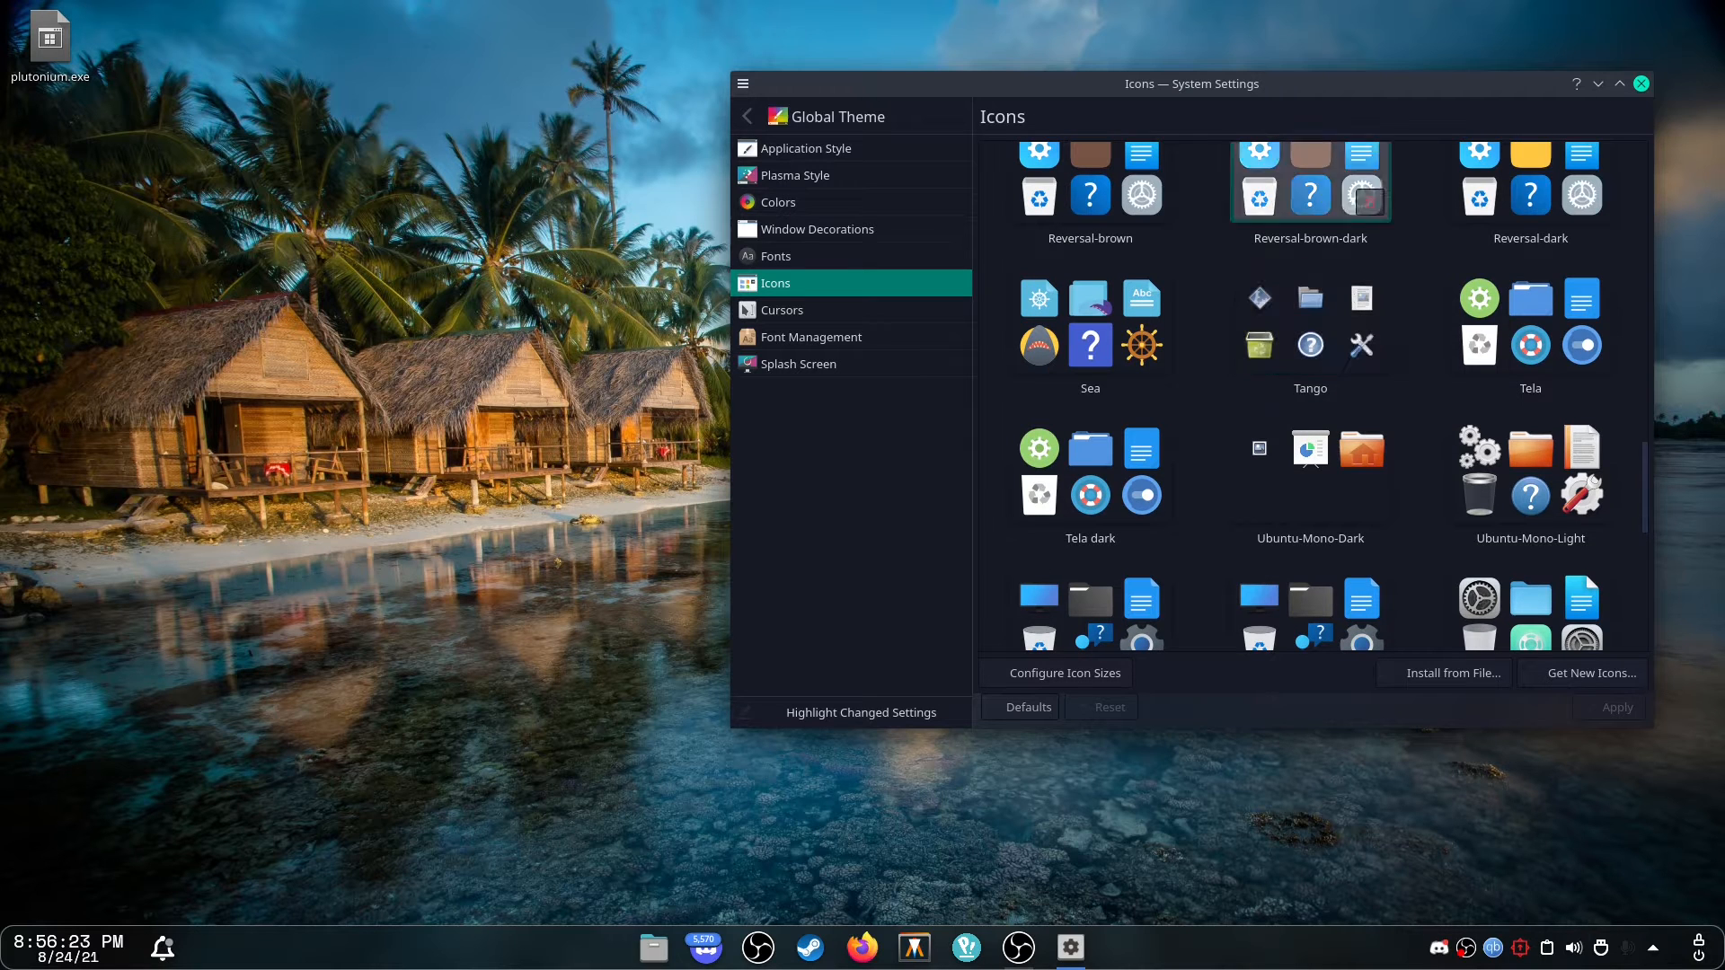
scroll(1446, 377, down, 1)
scroll(1440, 355, down, 6)
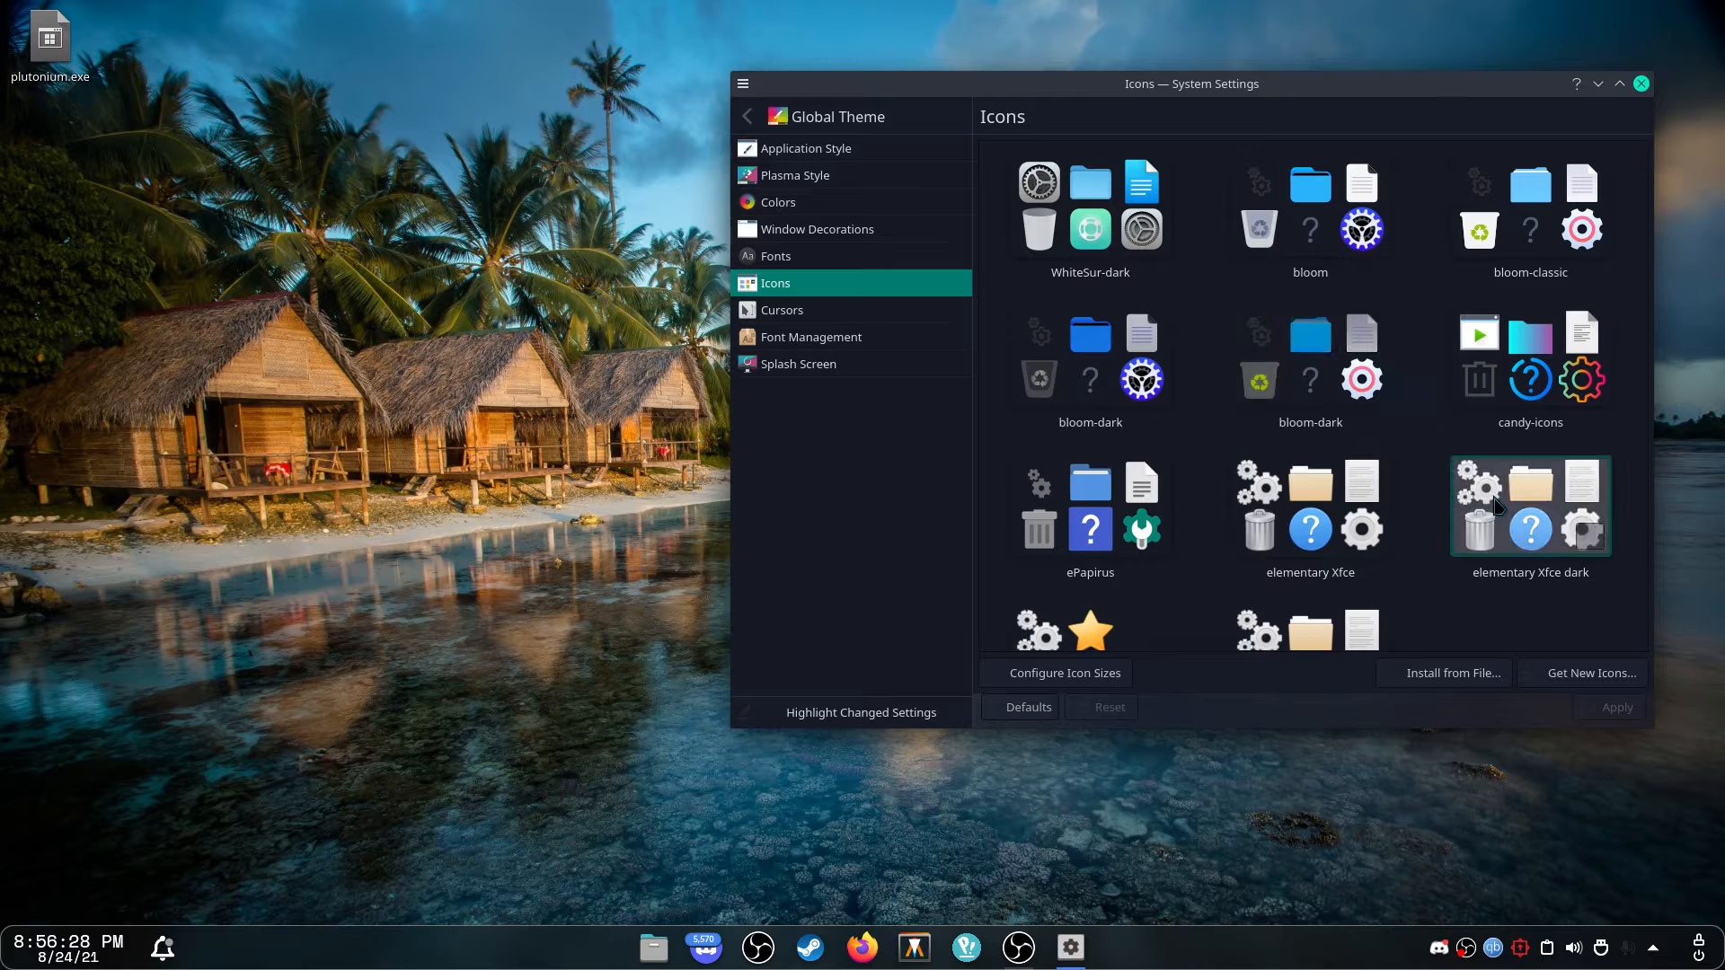
scroll(1345, 422, down, 1)
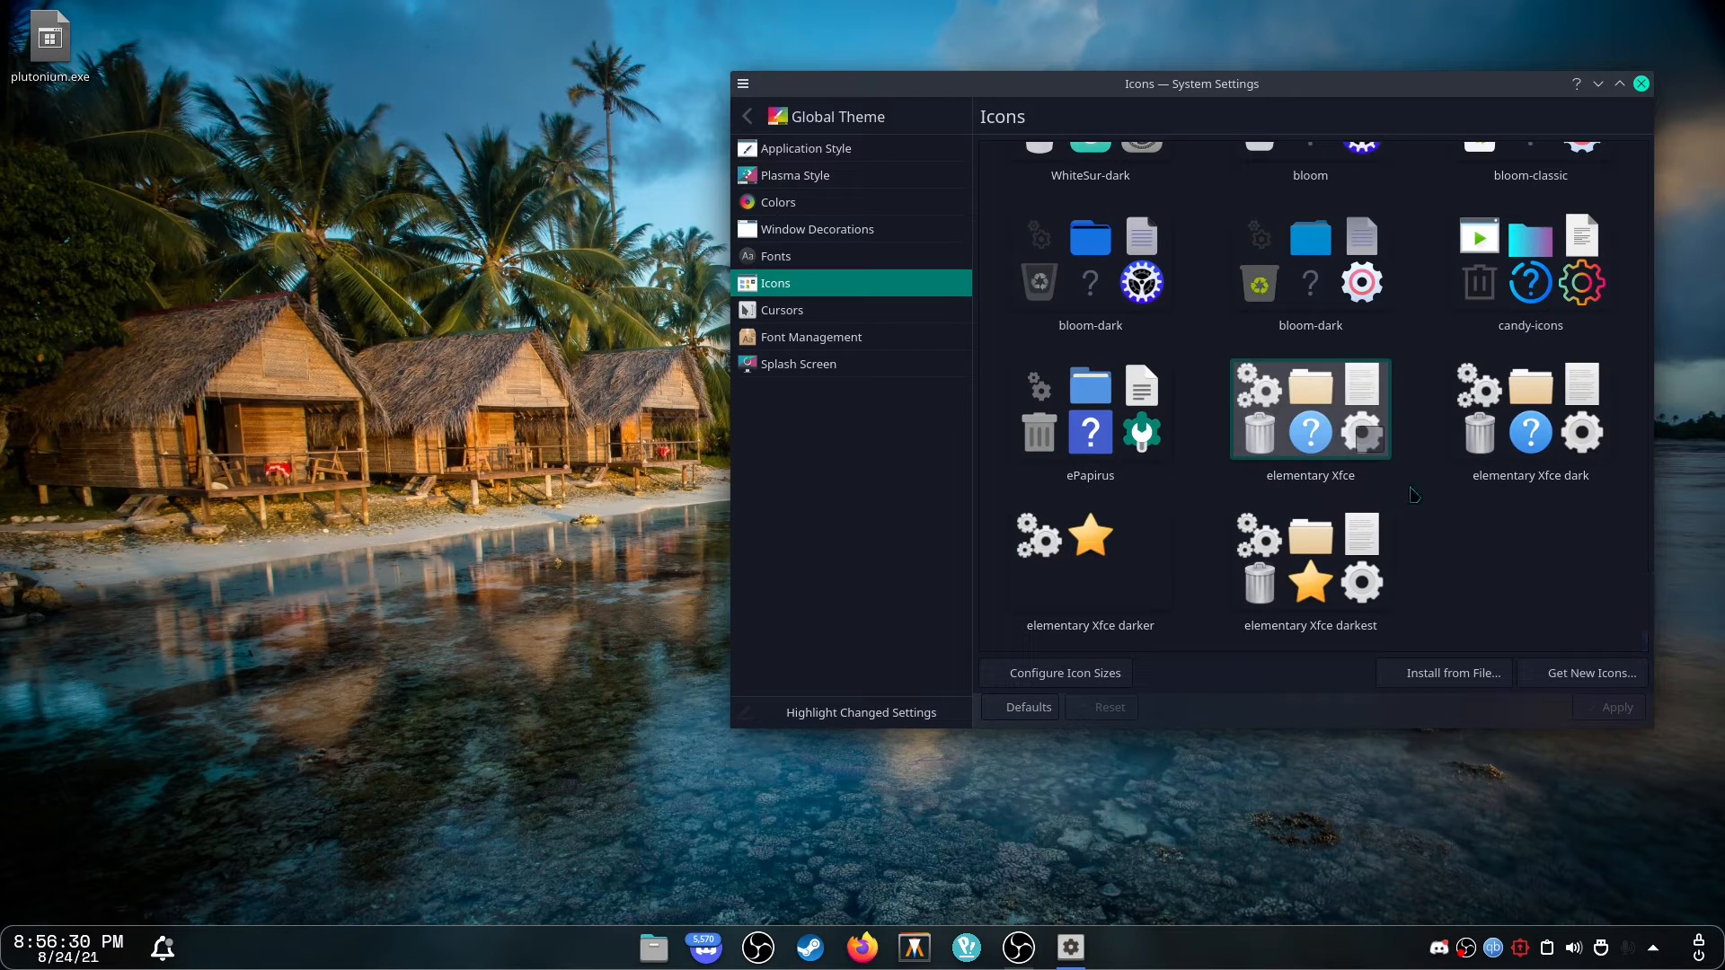
scroll(1487, 507, up, 3)
Glance at the cursor themes, then open Font Management with a wider window and font preview pane.
click(833, 305)
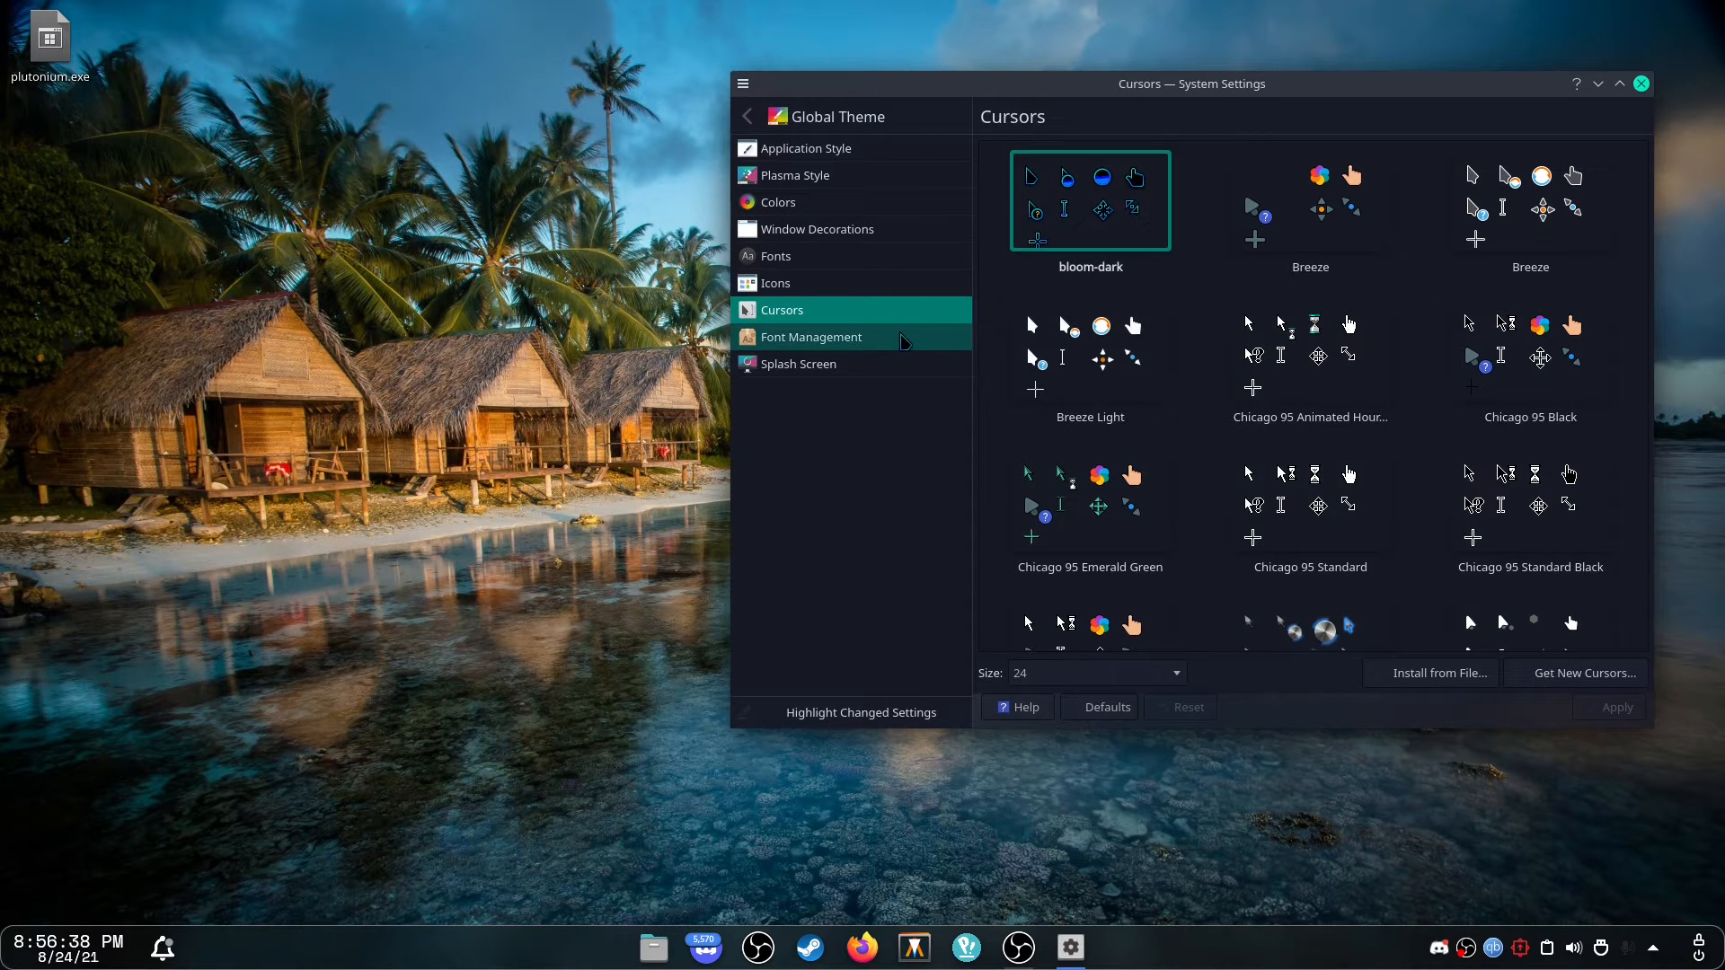
click(908, 337)
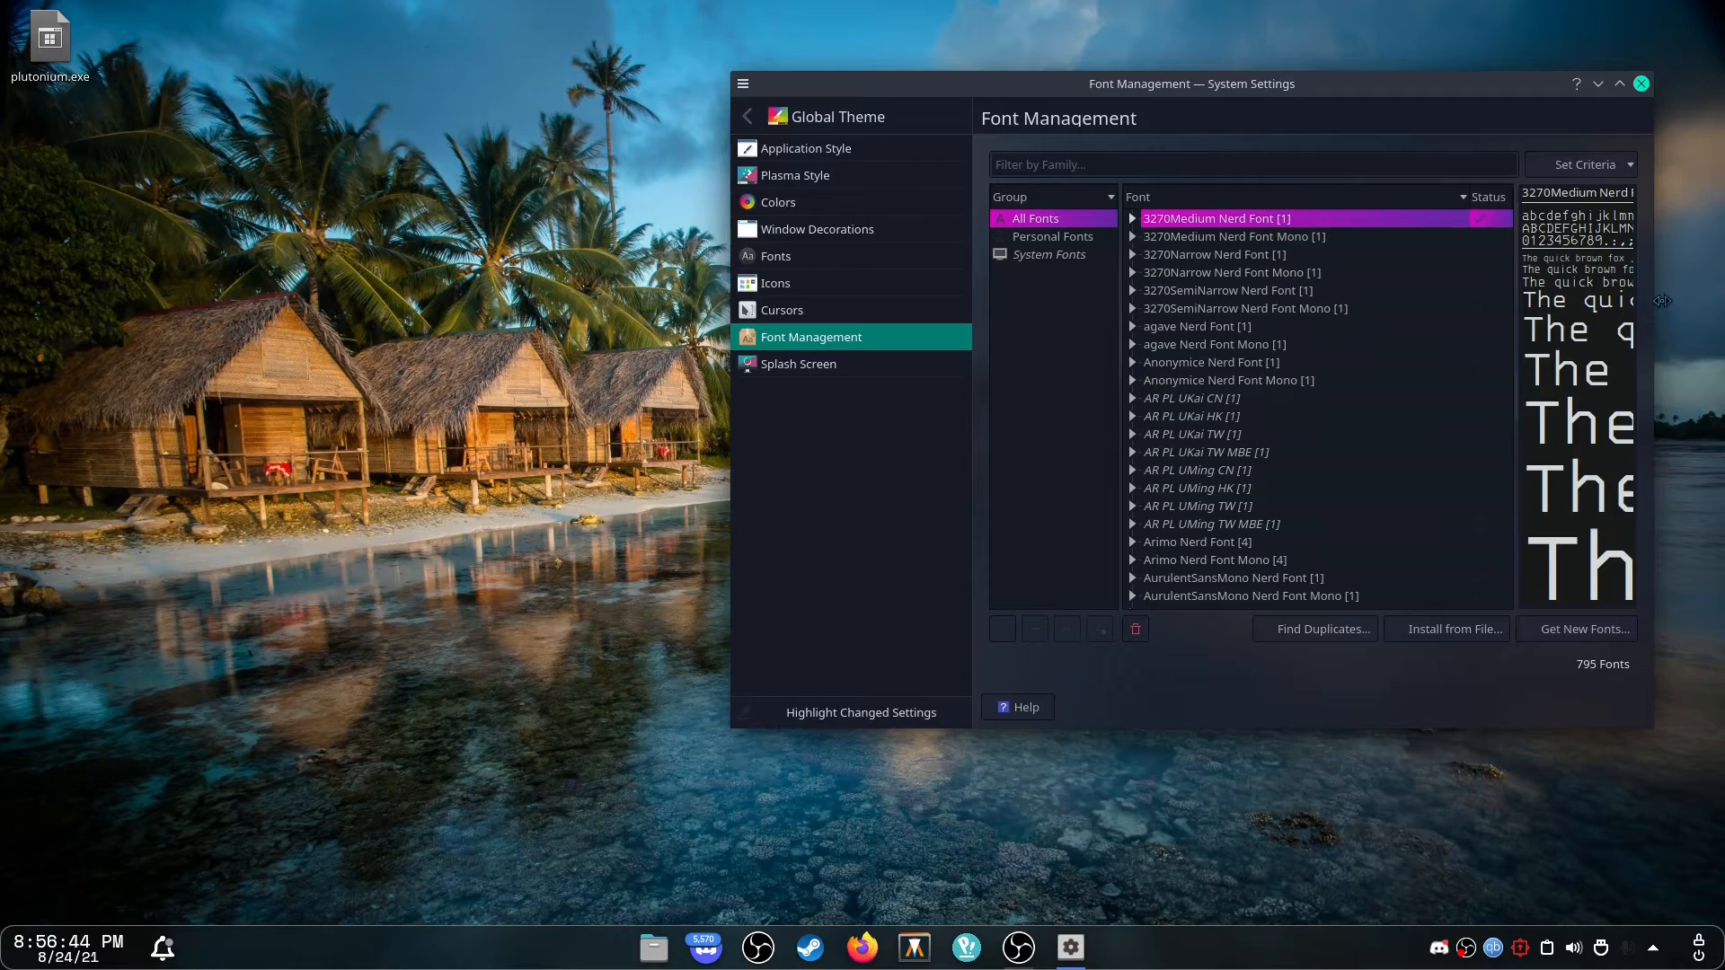
drag(1660, 302, 1723, 301)
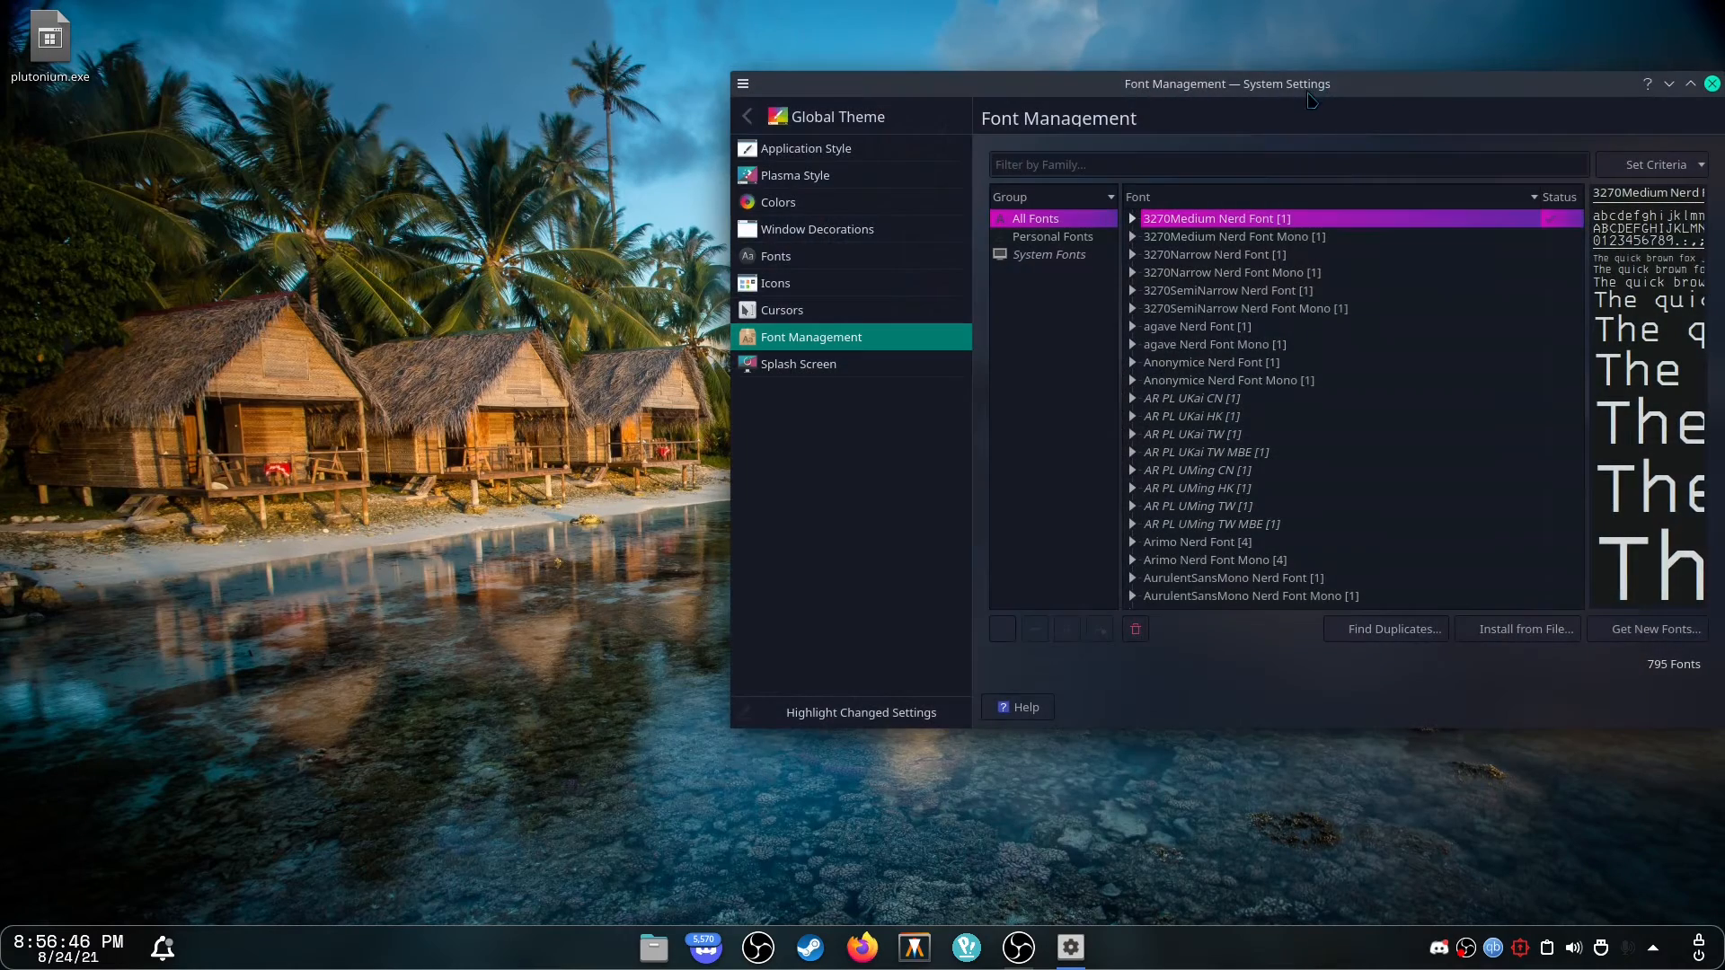
drag(1308, 99, 754, 124)
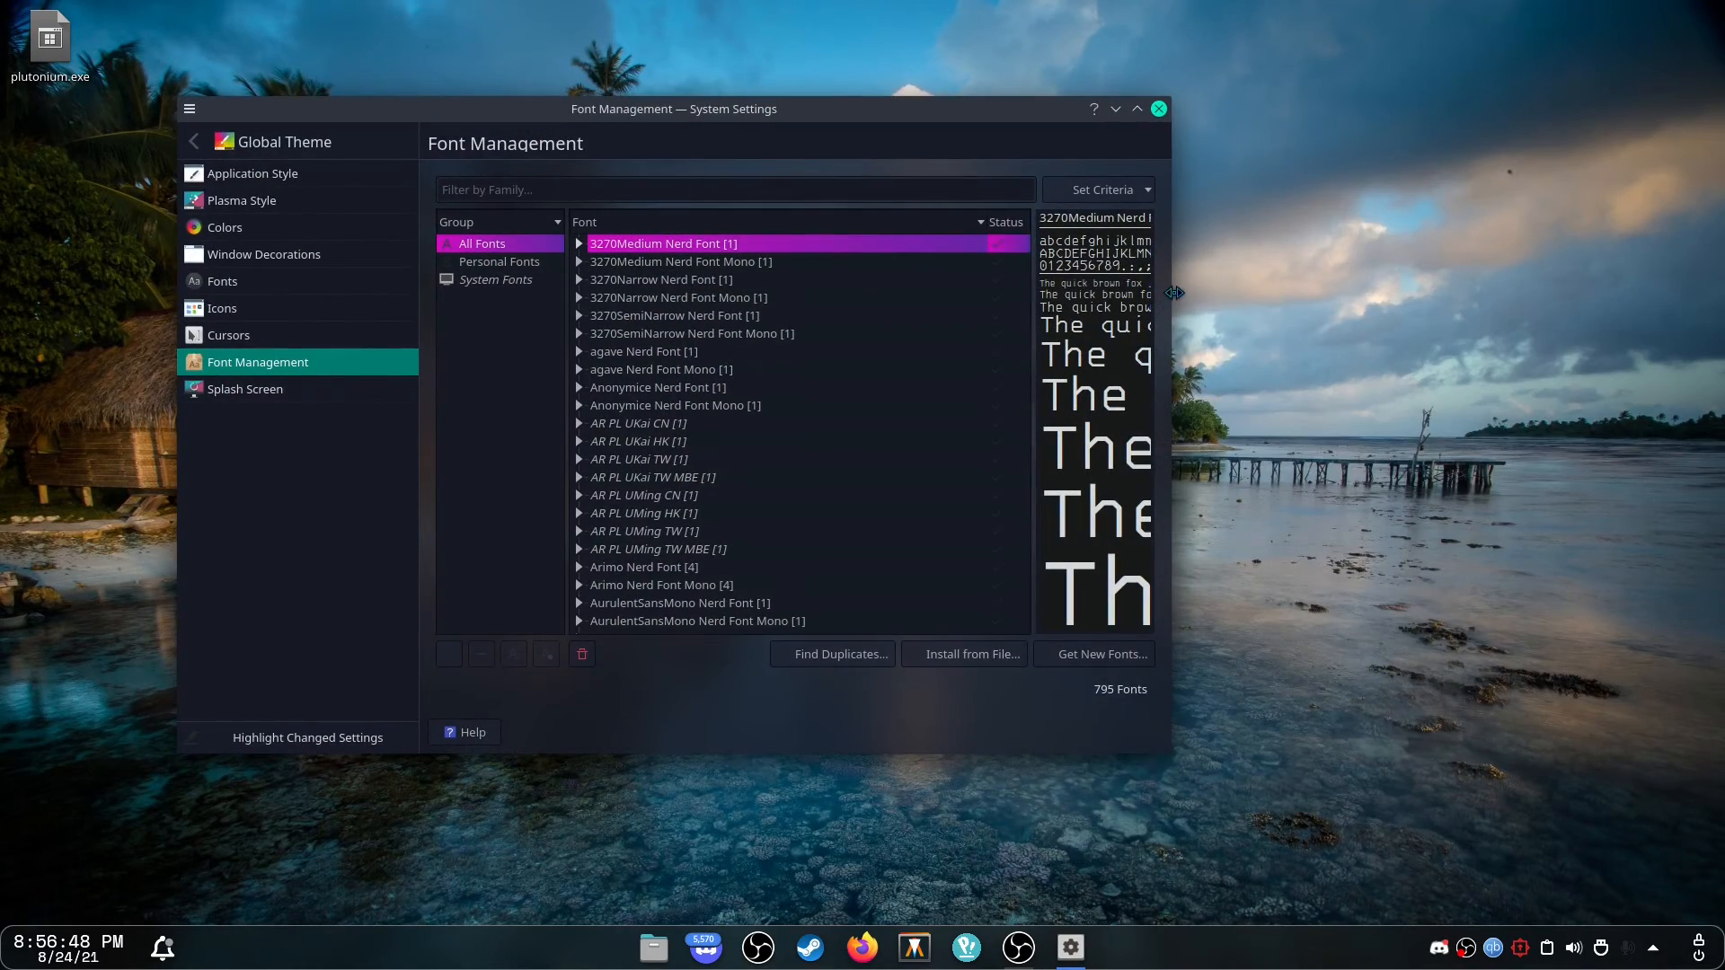
drag(1174, 292, 1584, 339)
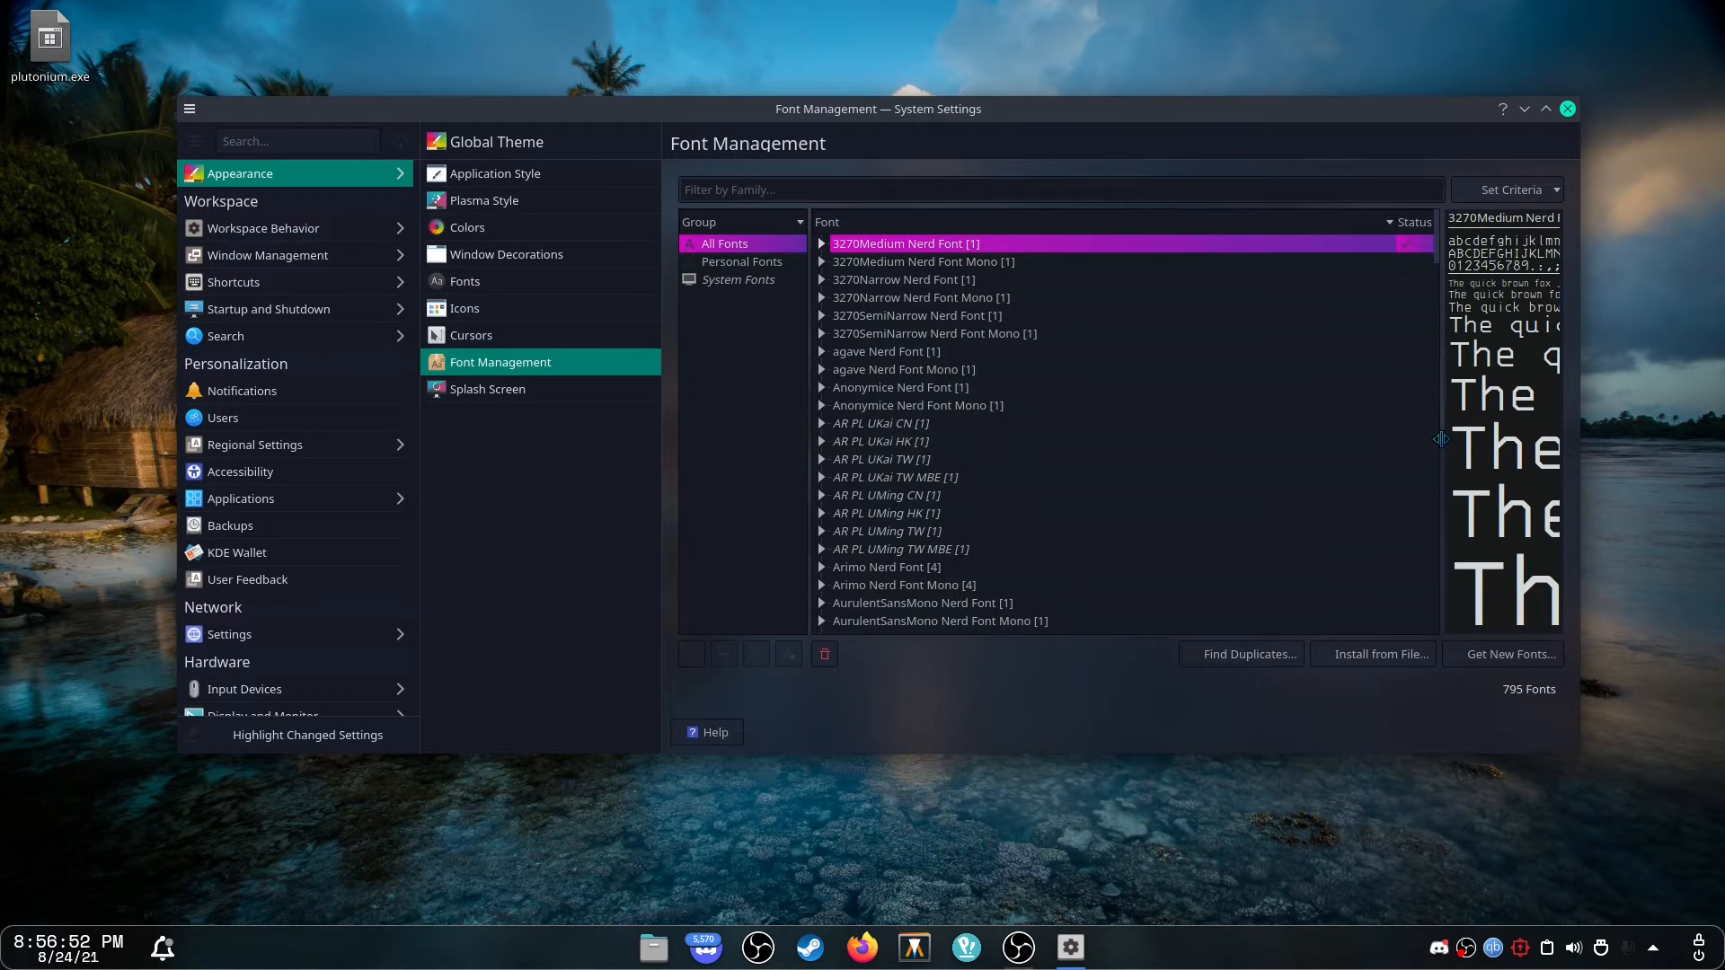
drag(1441, 439, 1190, 471)
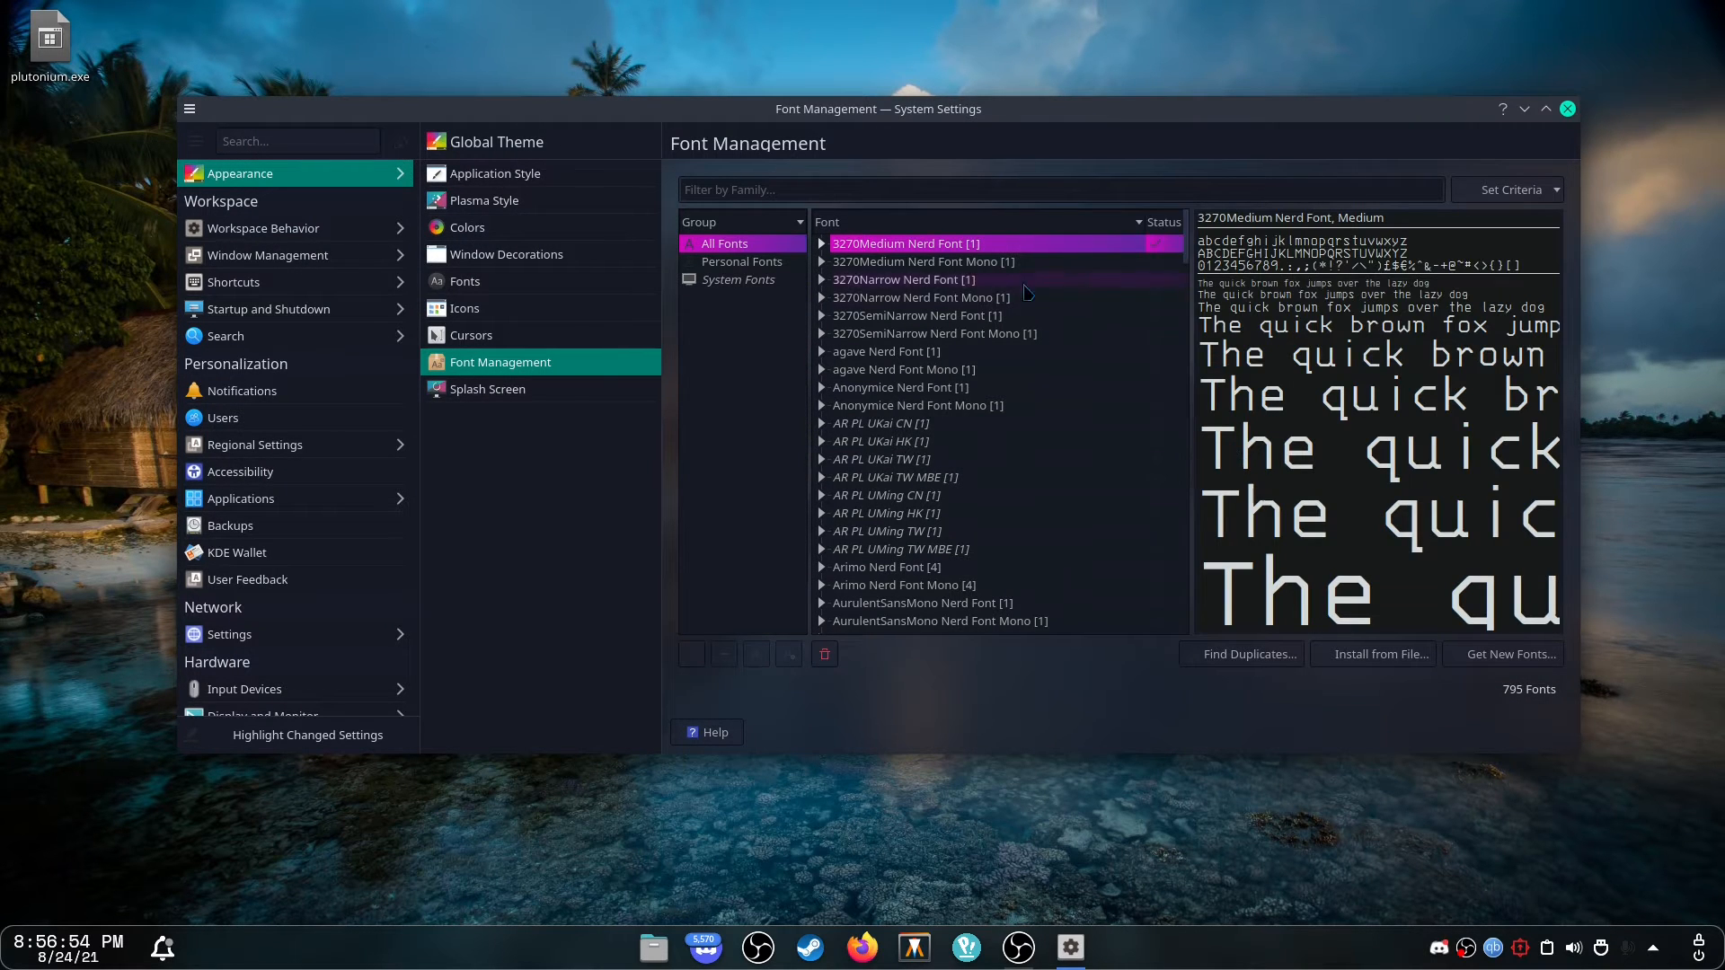
Filter the font list to personal and then system fonts and preview several system fonts.
click(743, 262)
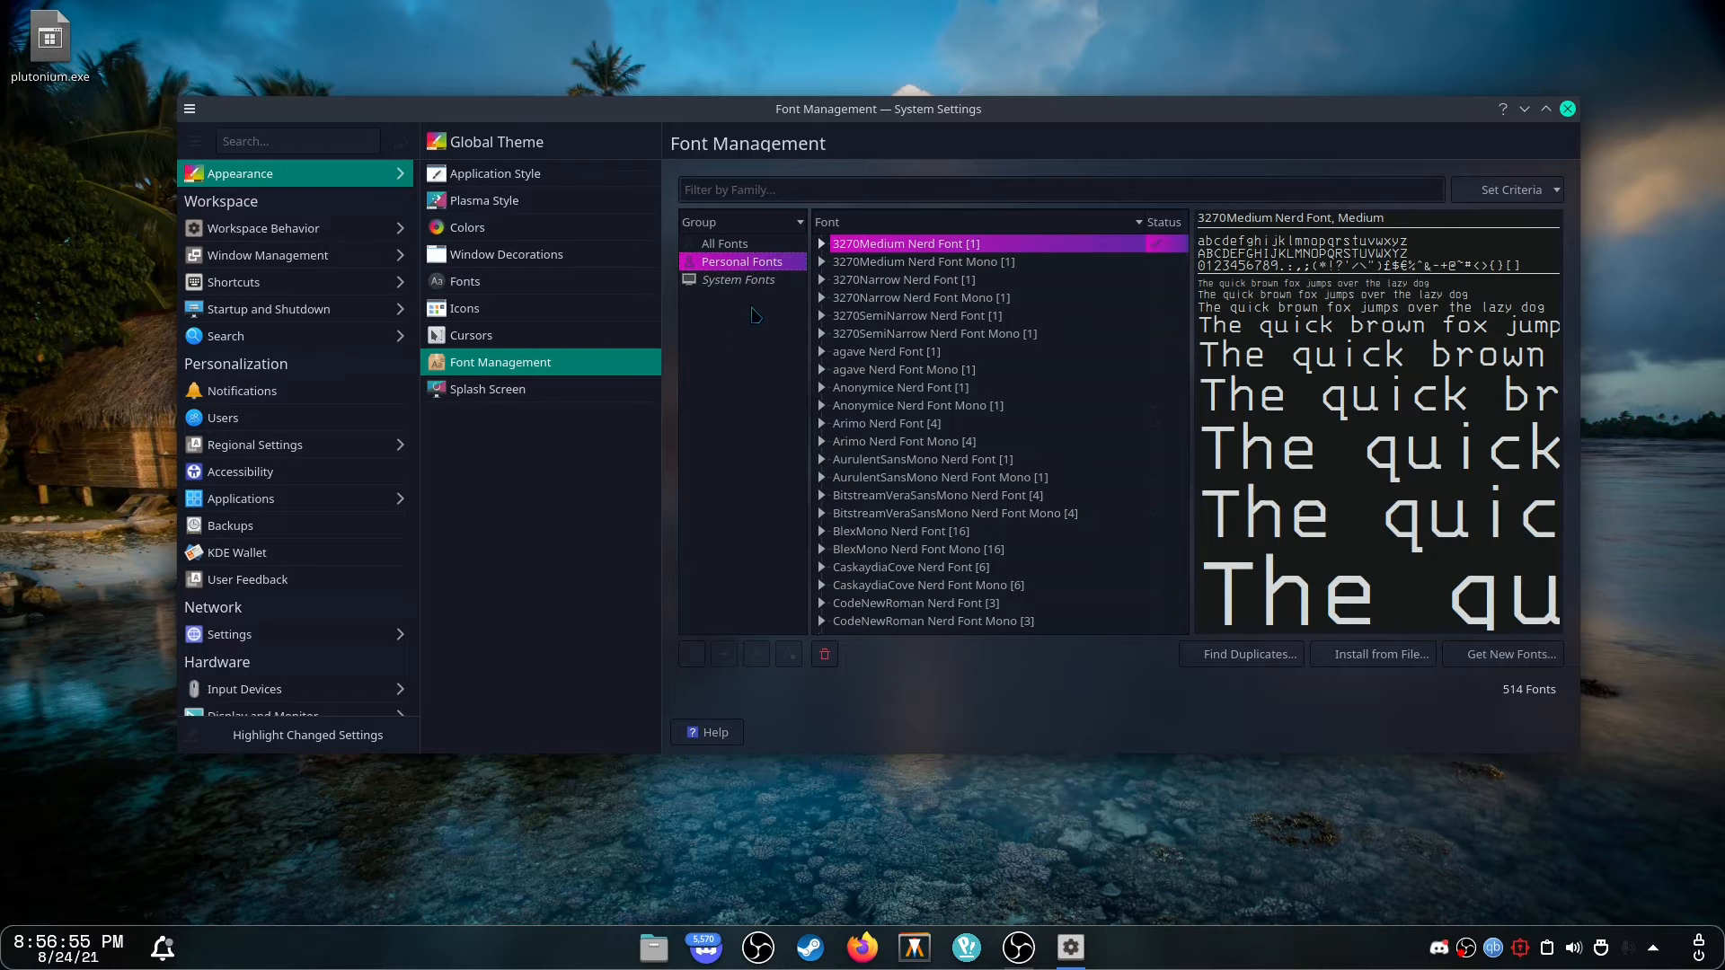
click(738, 281)
click(996, 250)
click(969, 263)
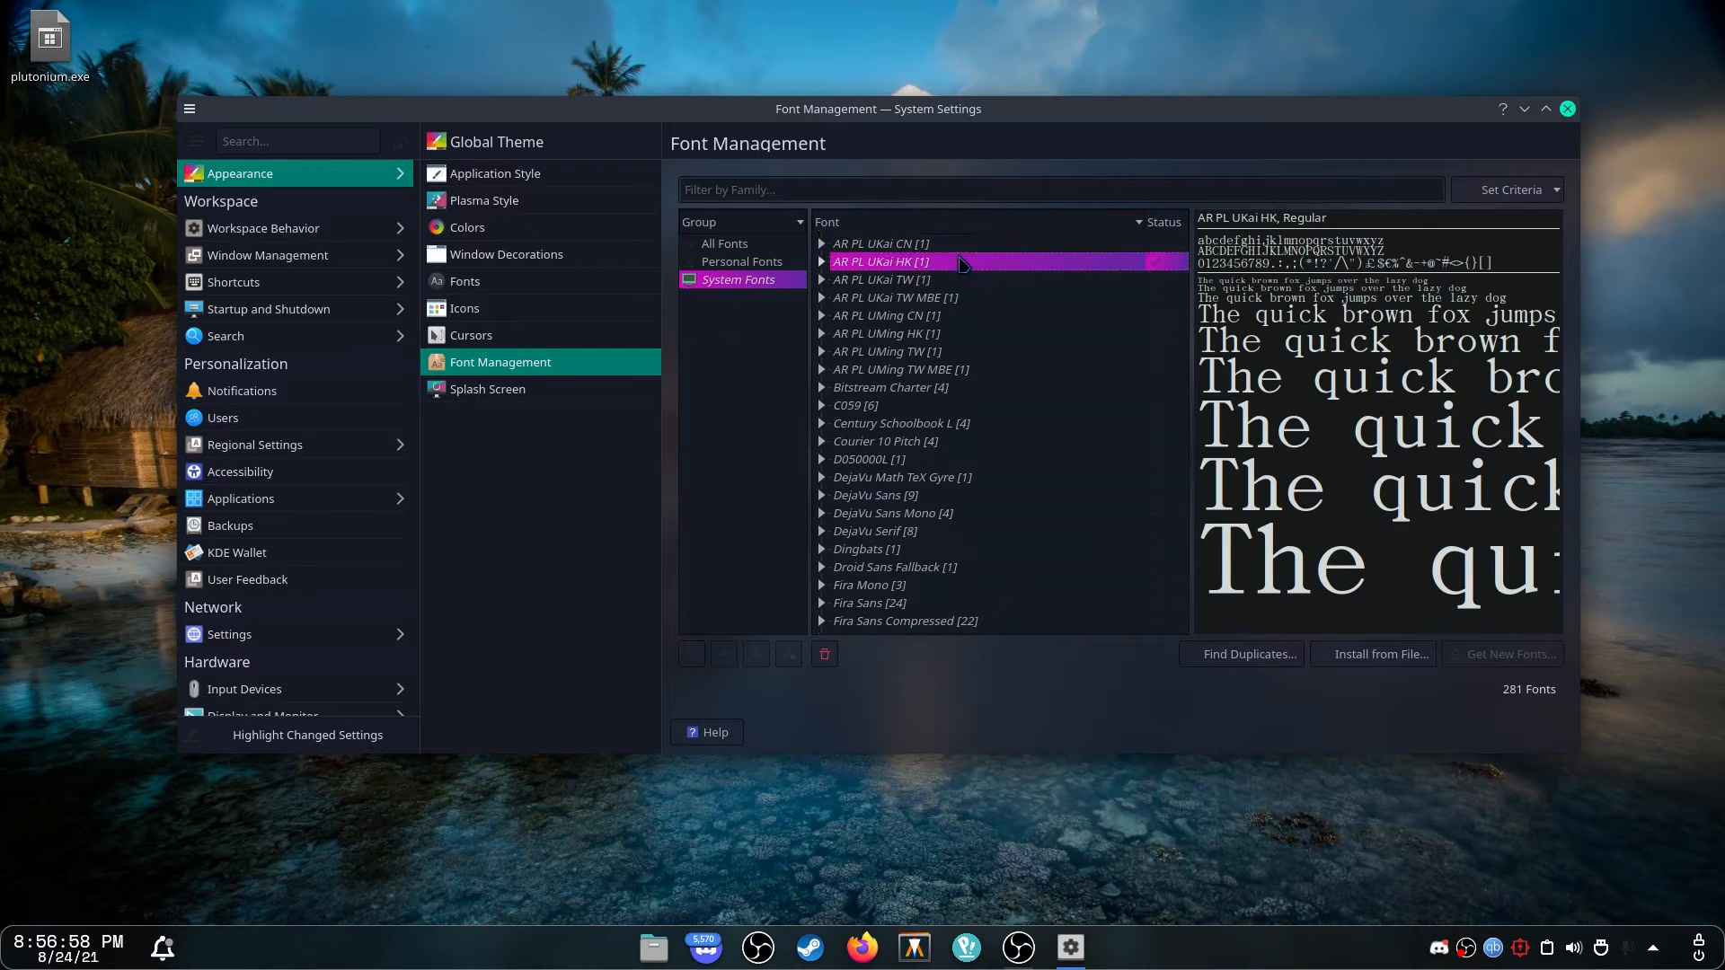
click(972, 316)
click(983, 477)
click(993, 532)
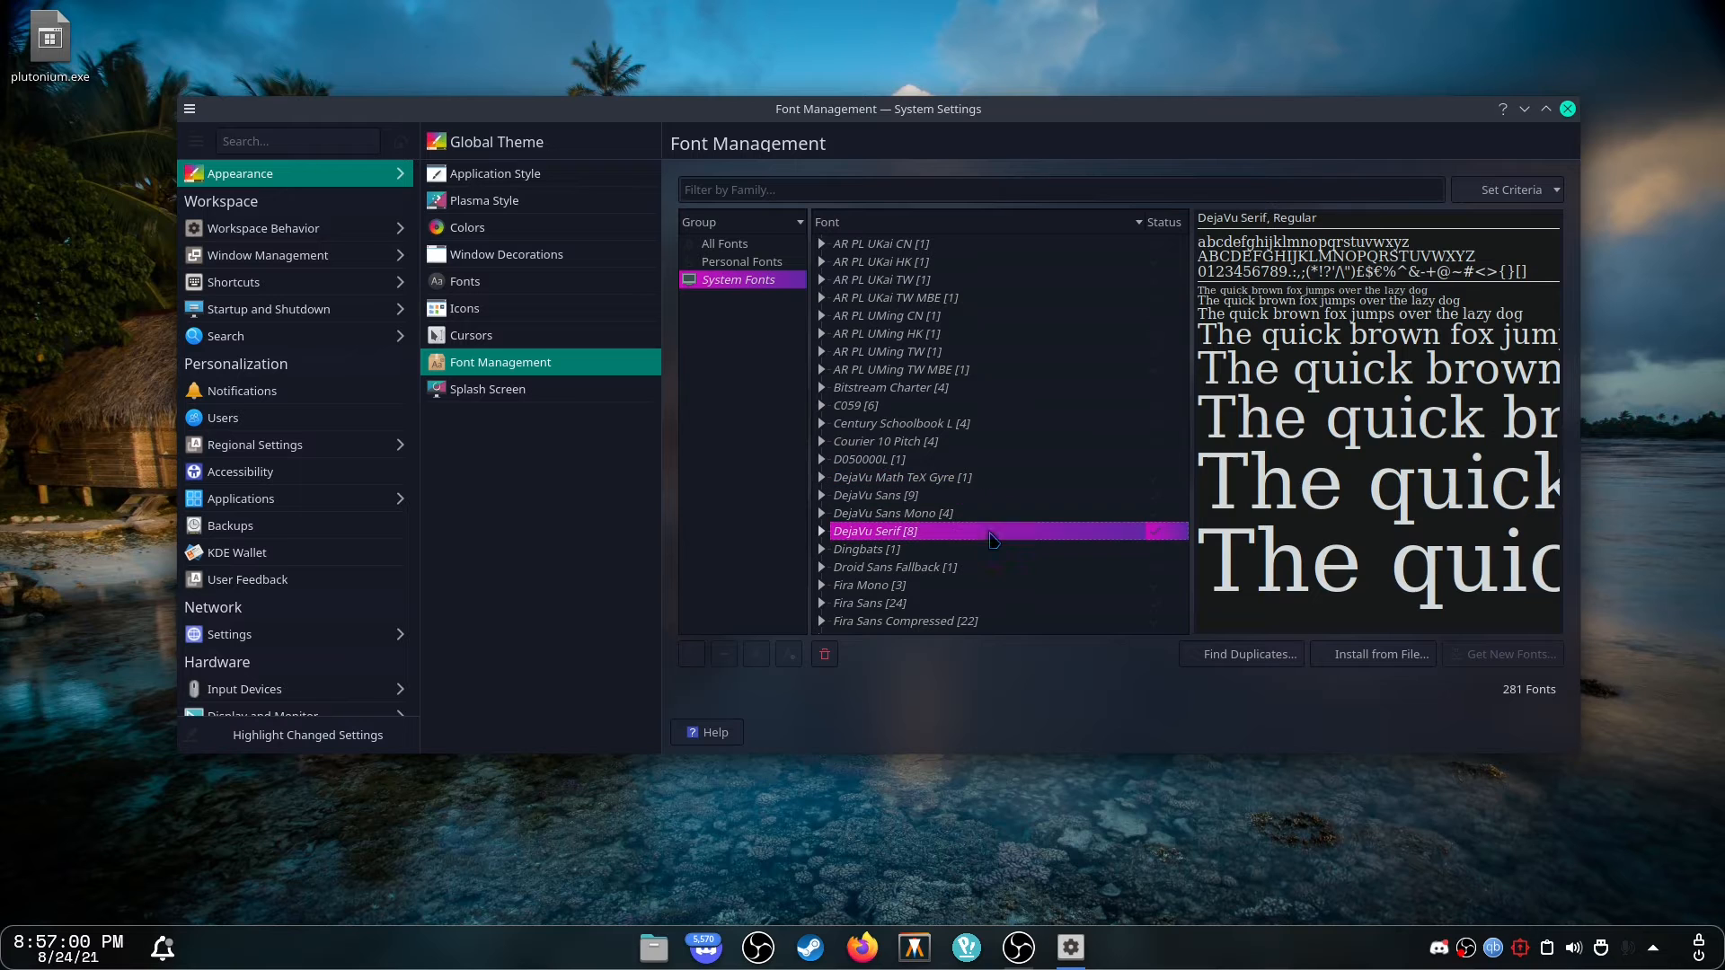
View the splash screen themes, then open the Desktop Effects settings under Workspace Behavior.
click(779, 245)
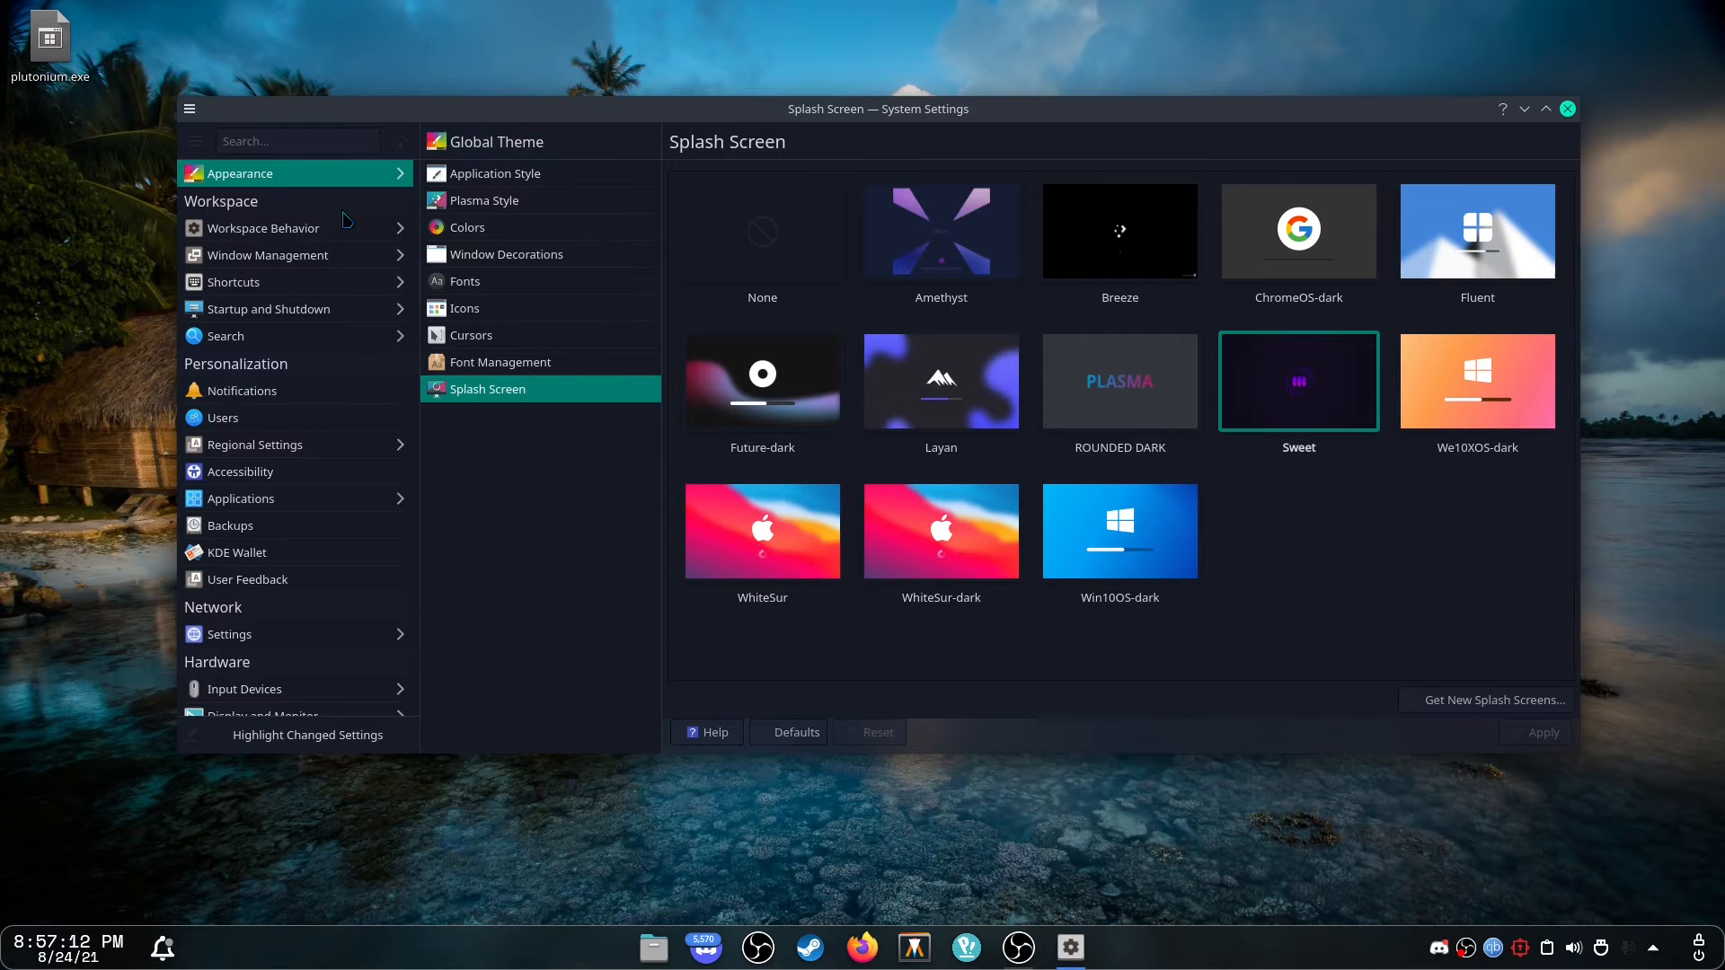
click(270, 228)
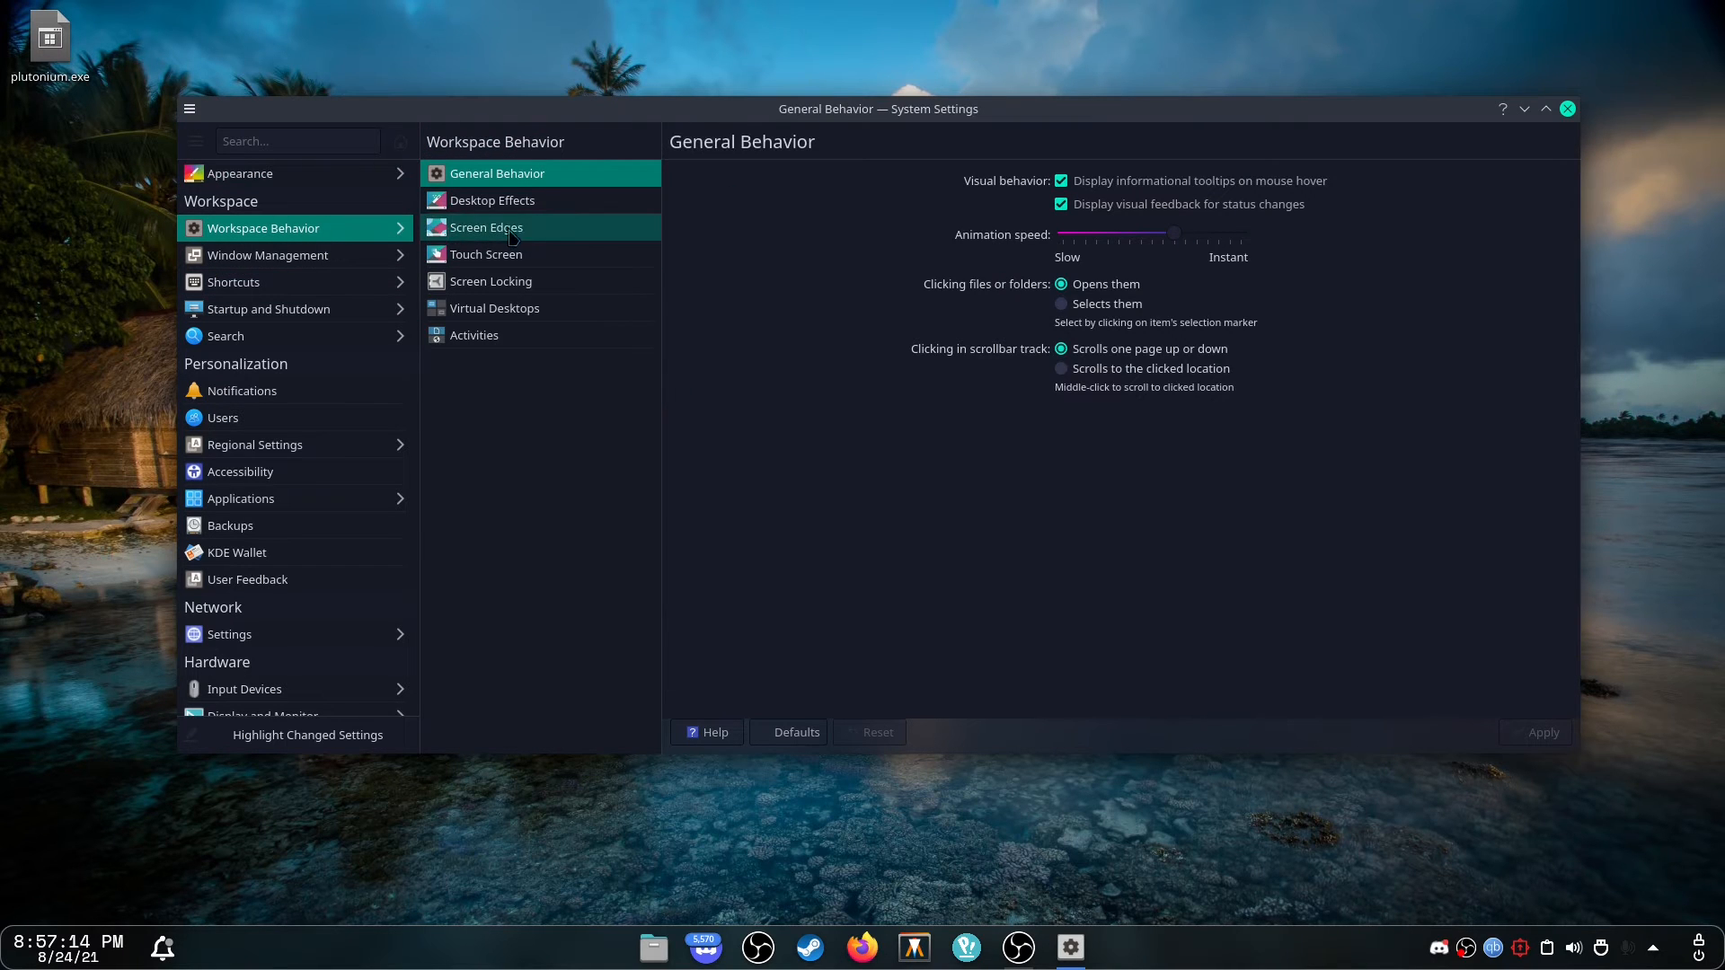
click(492, 201)
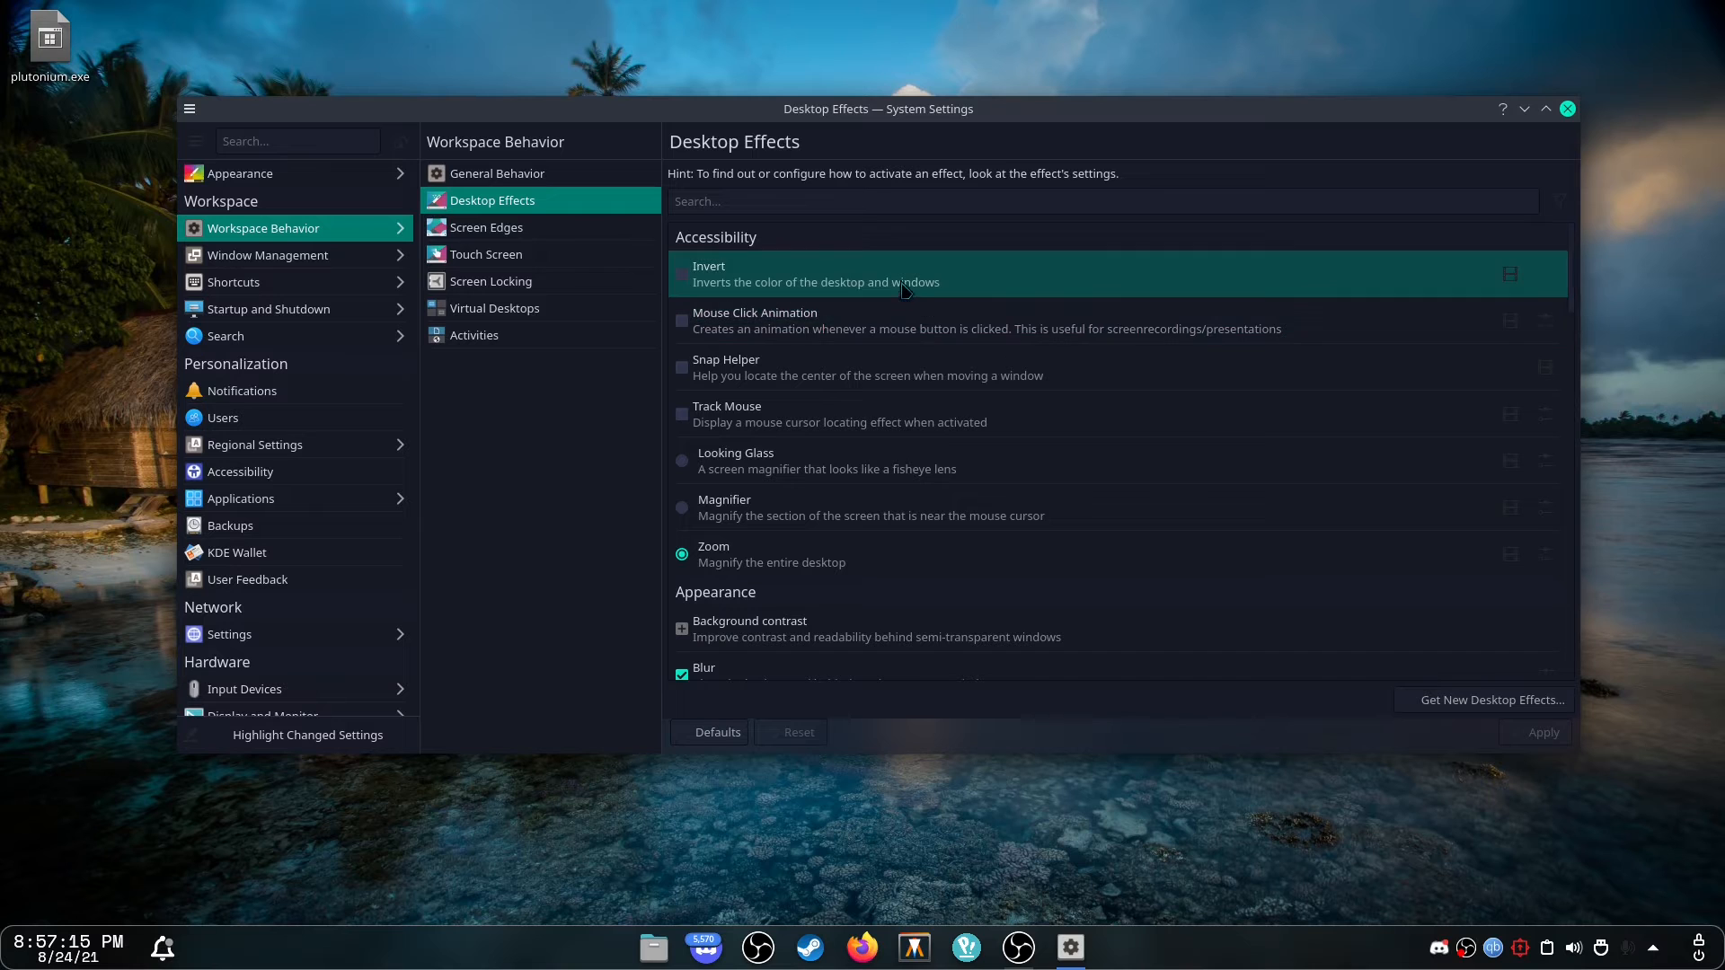
click(593, 227)
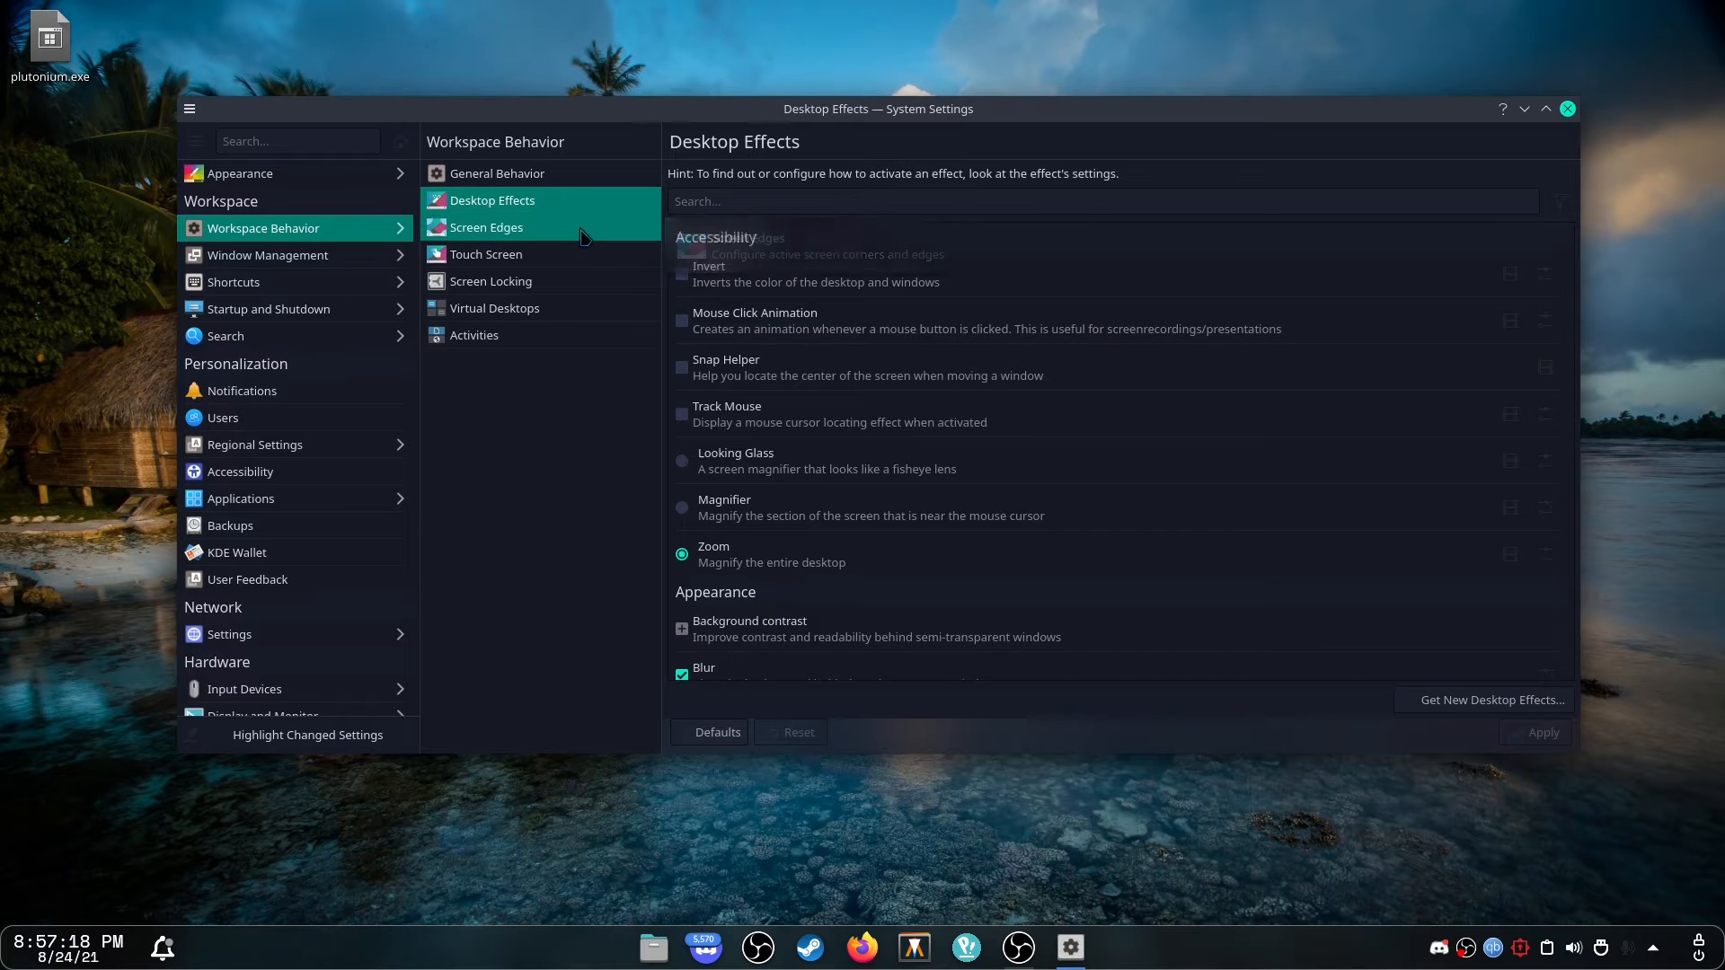
click(610, 201)
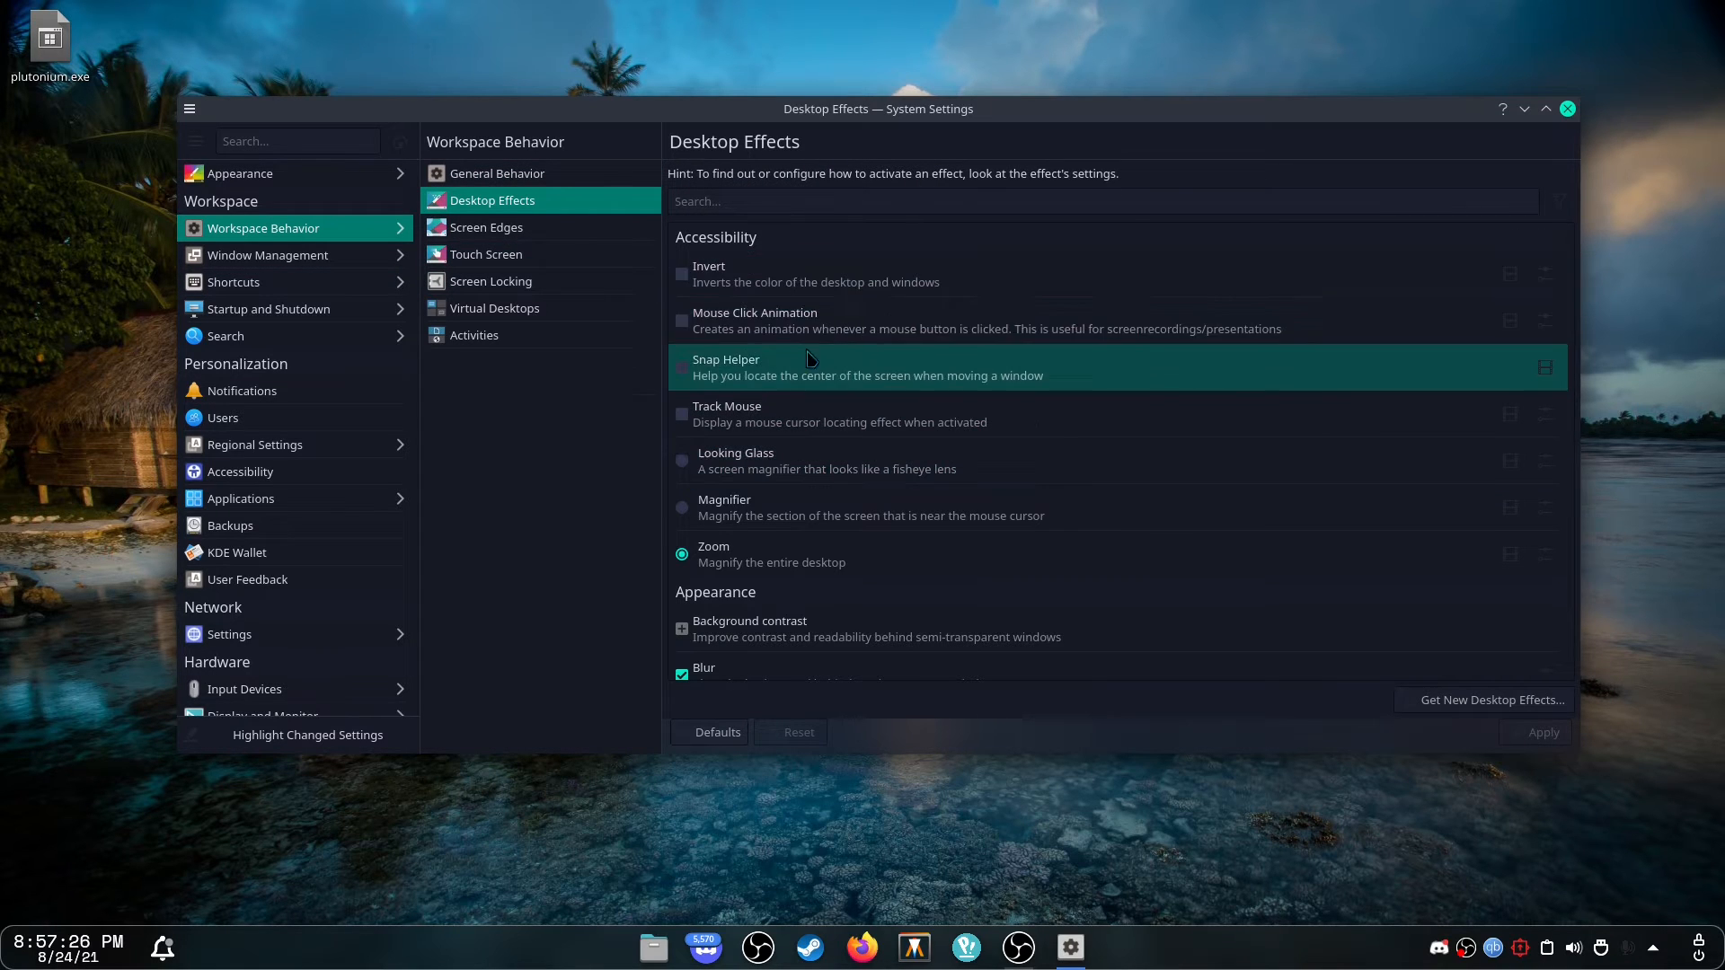
scroll(912, 545, down, 3)
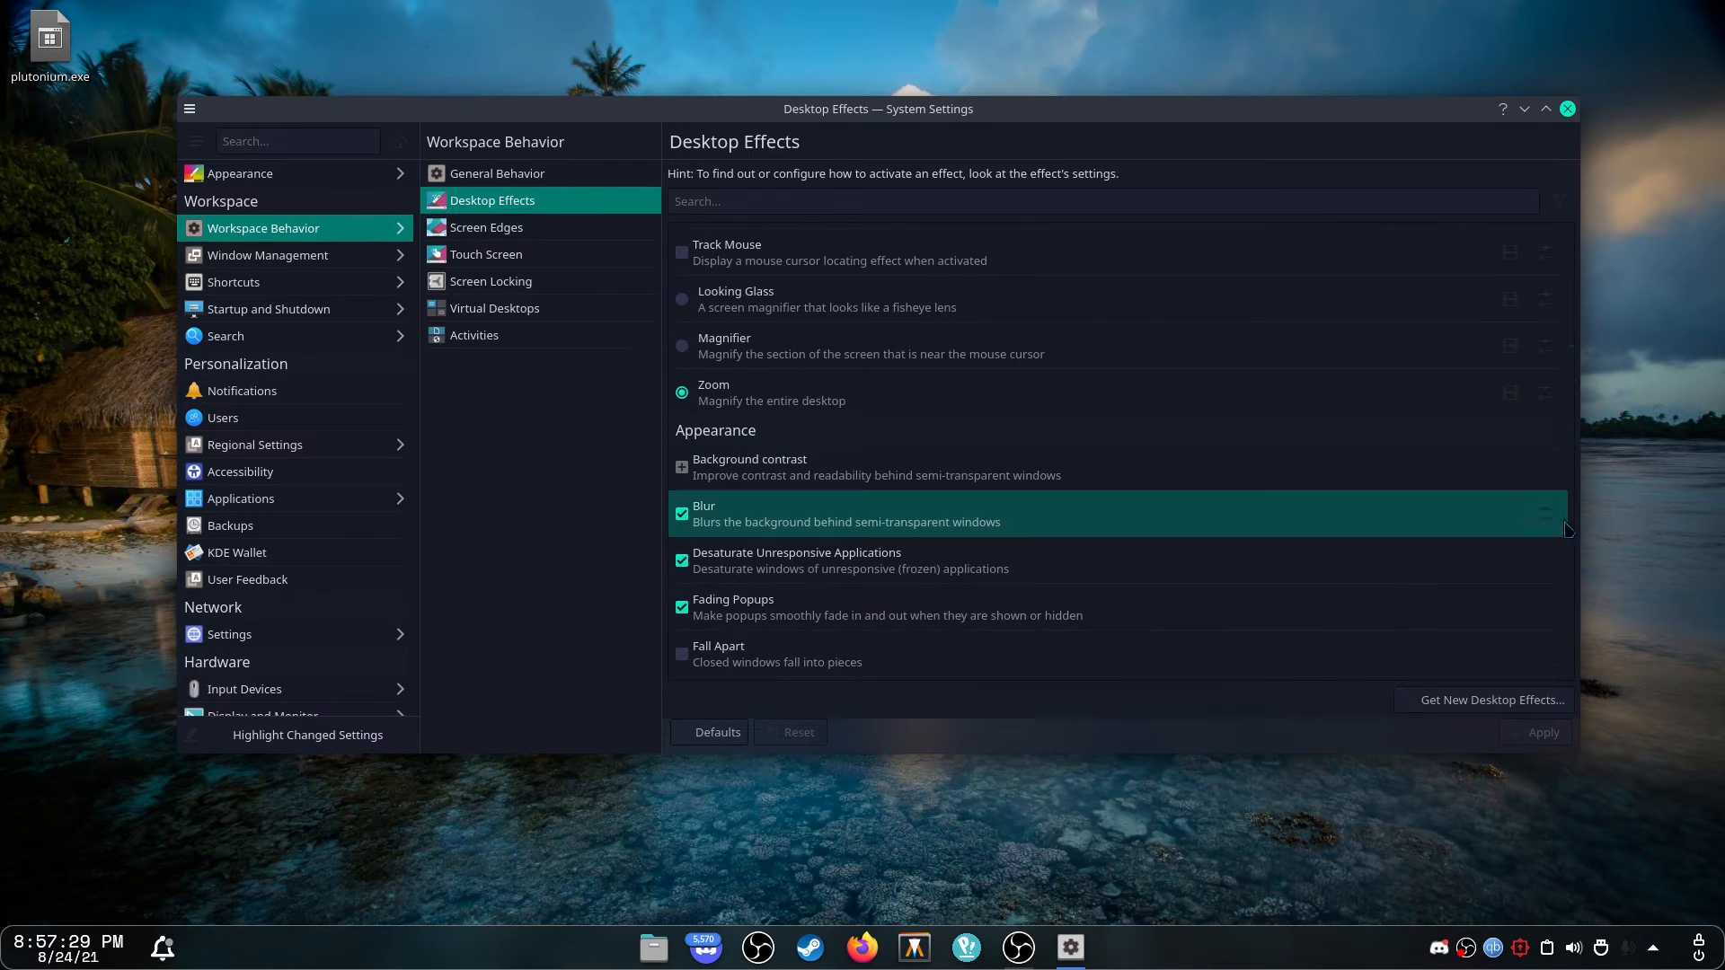
Open the Blur effect's settings to review blur and noise strength, closing them with OK twice.
click(1542, 514)
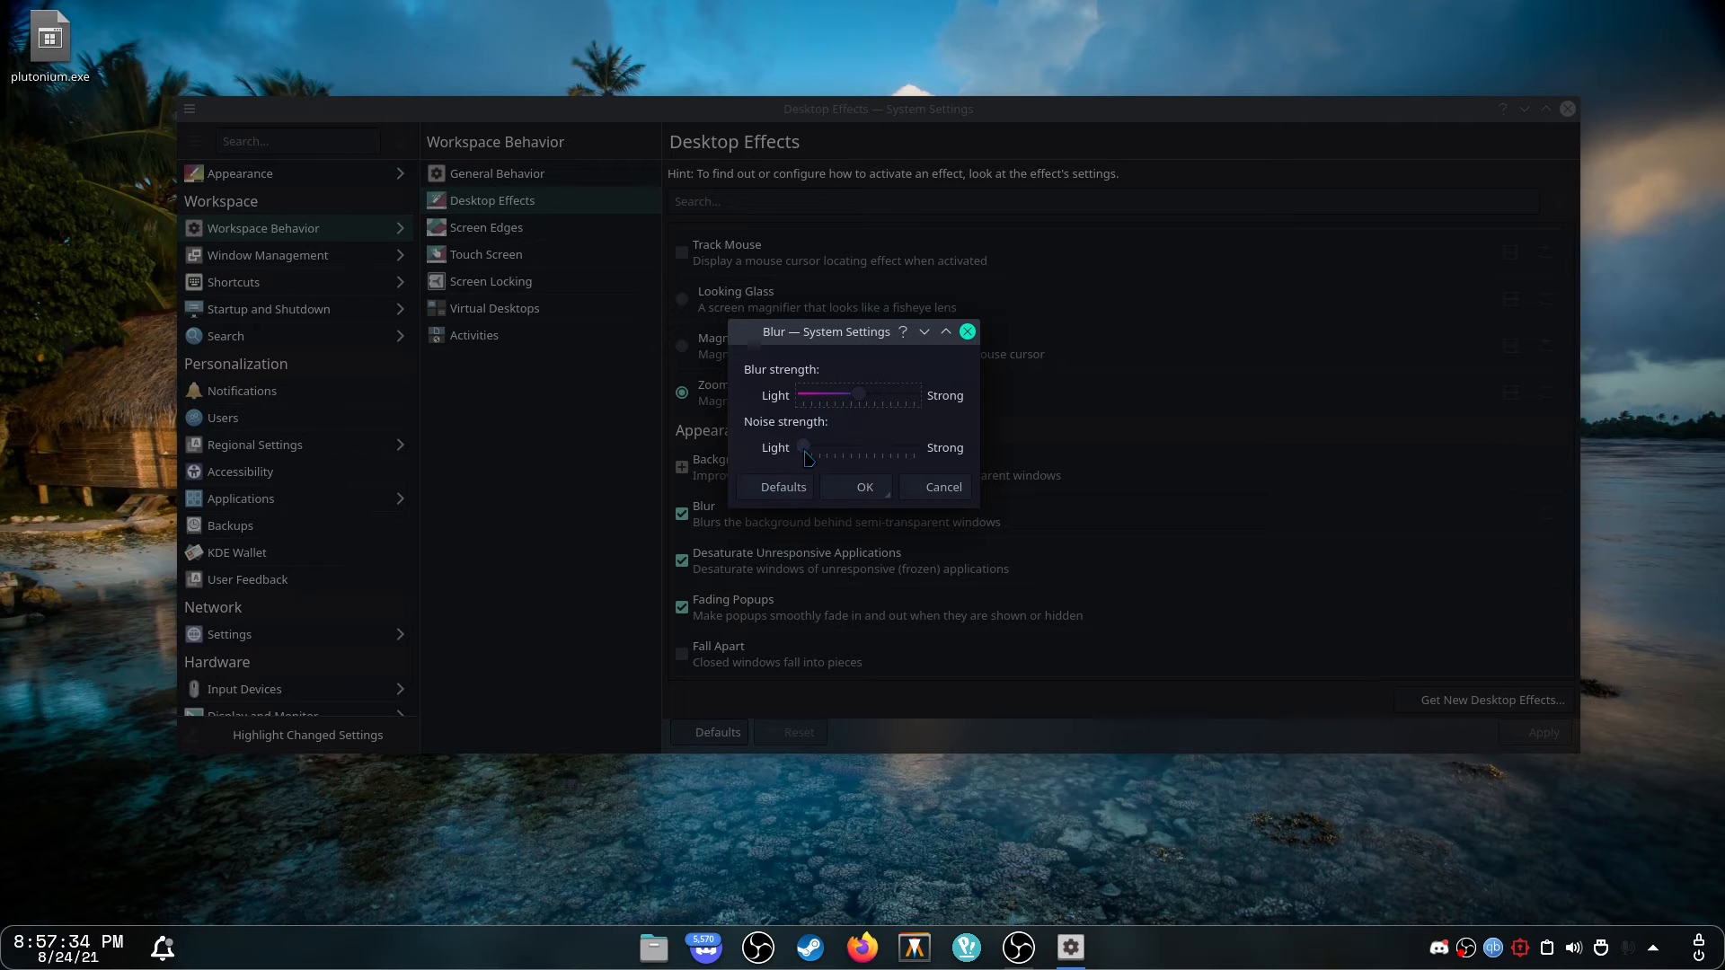
click(865, 487)
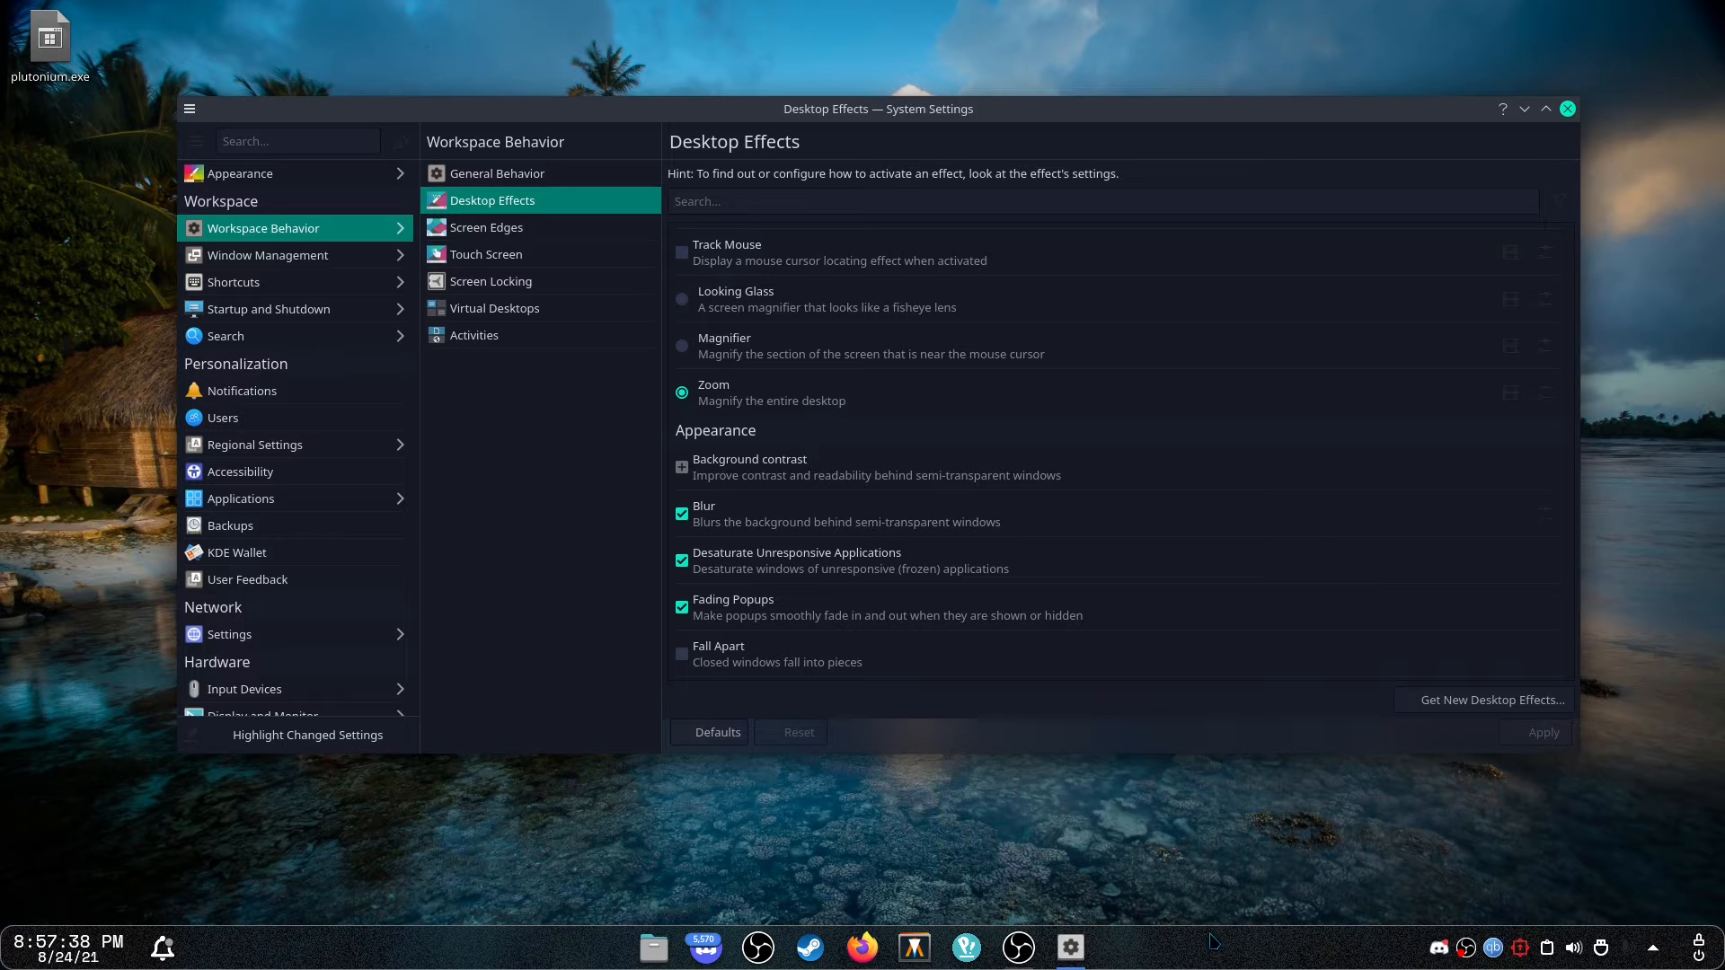
drag(1231, 732, 1242, 735)
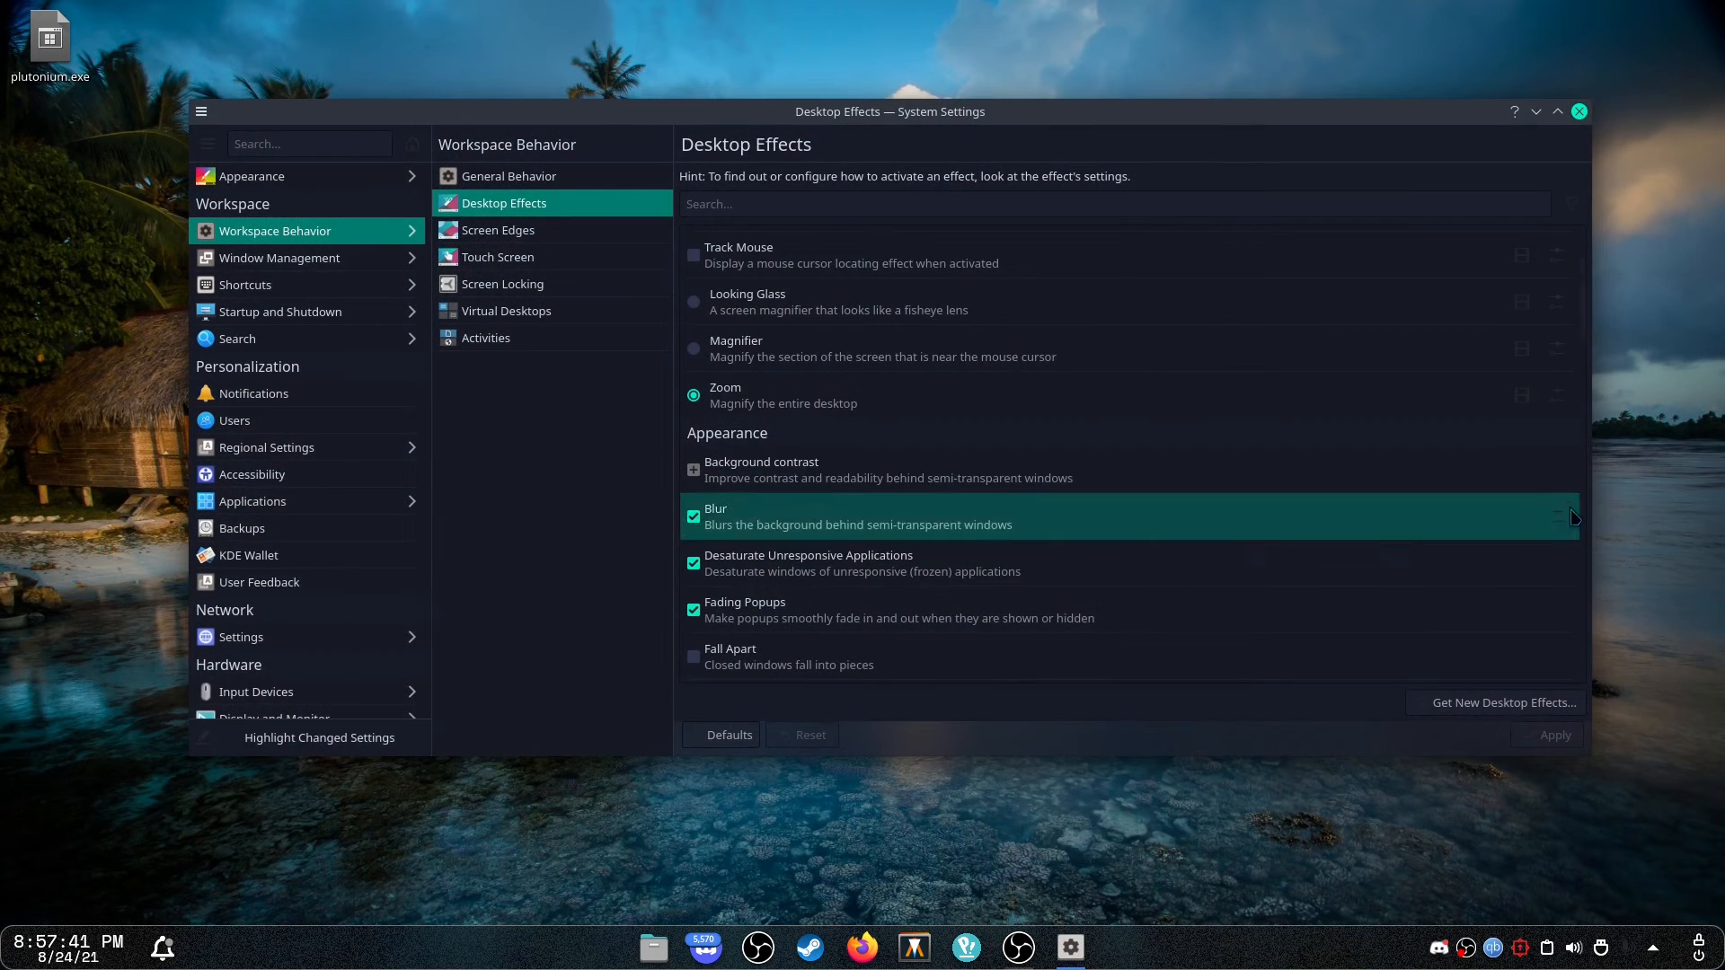
click(1521, 516)
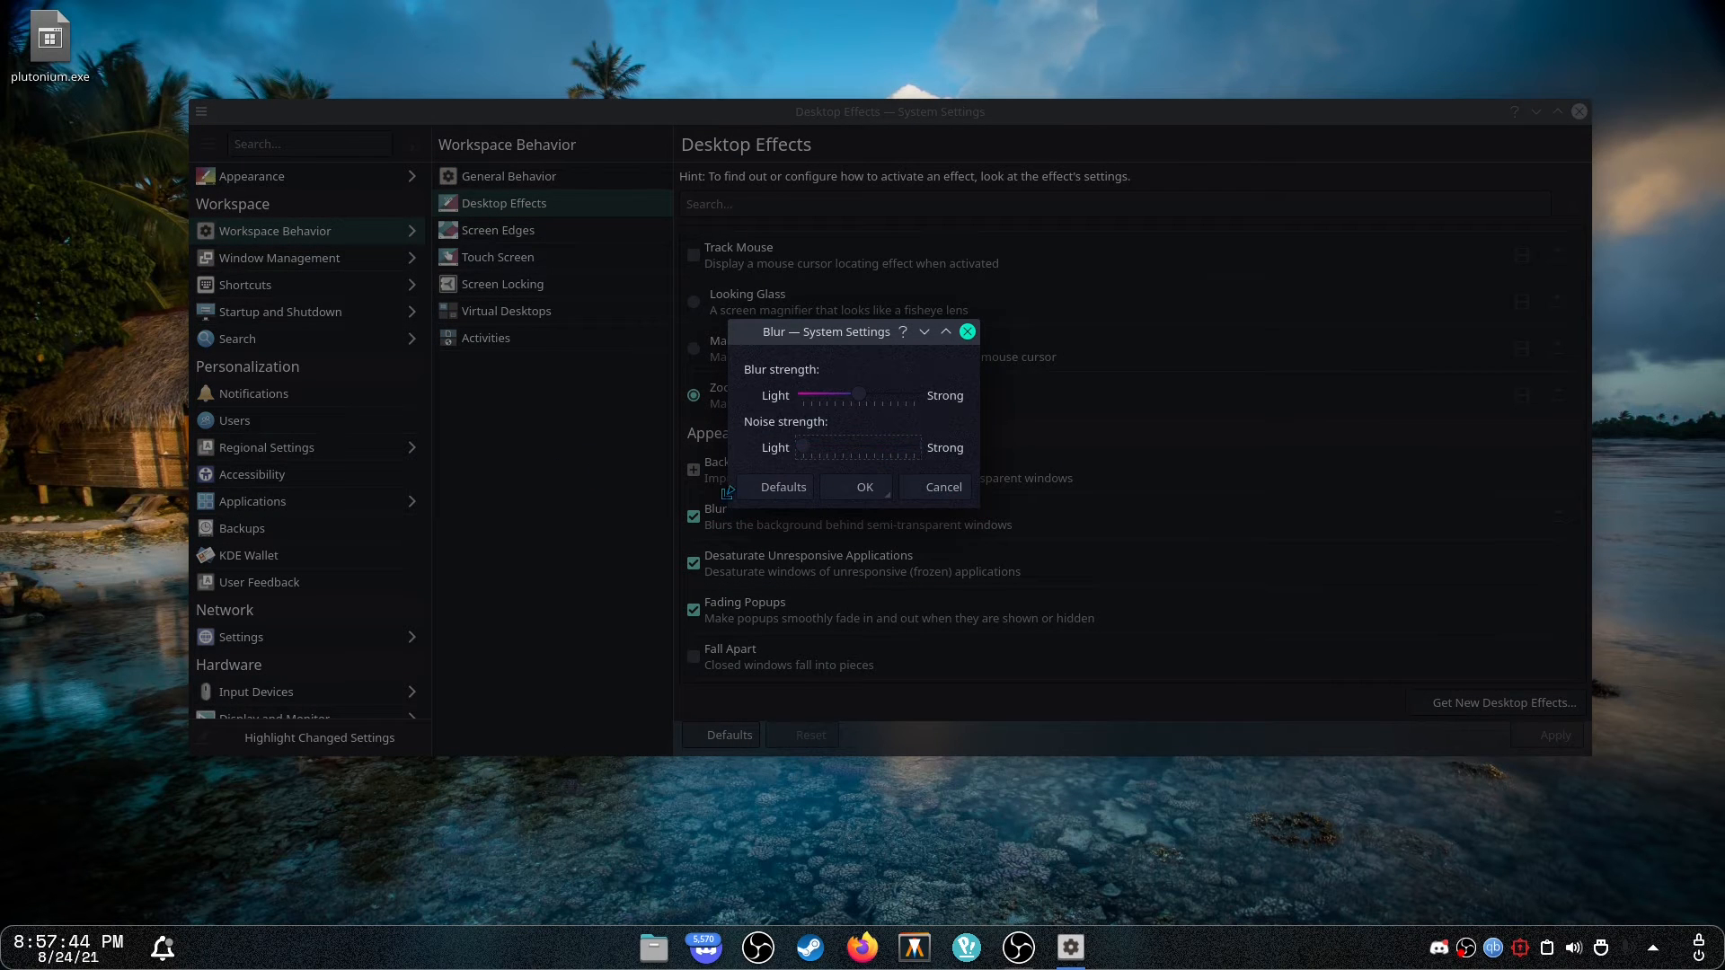
click(862, 487)
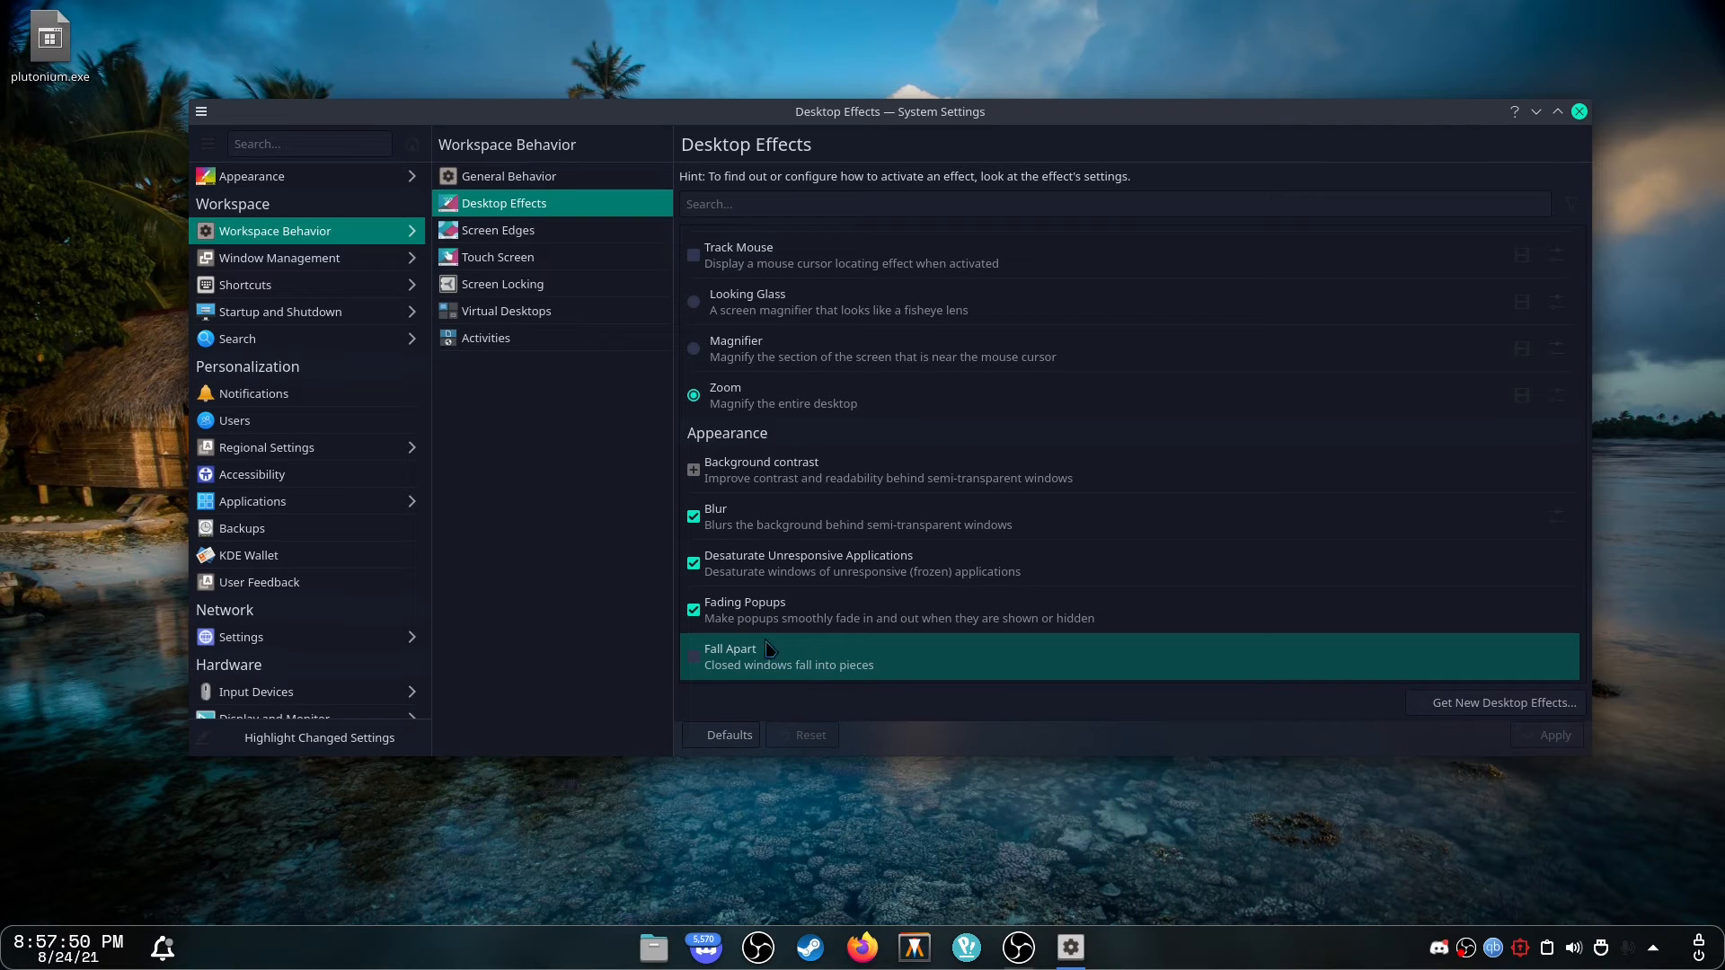
Enable the Fall Apart effect and test it by moving and closing a file manager window.
click(717, 665)
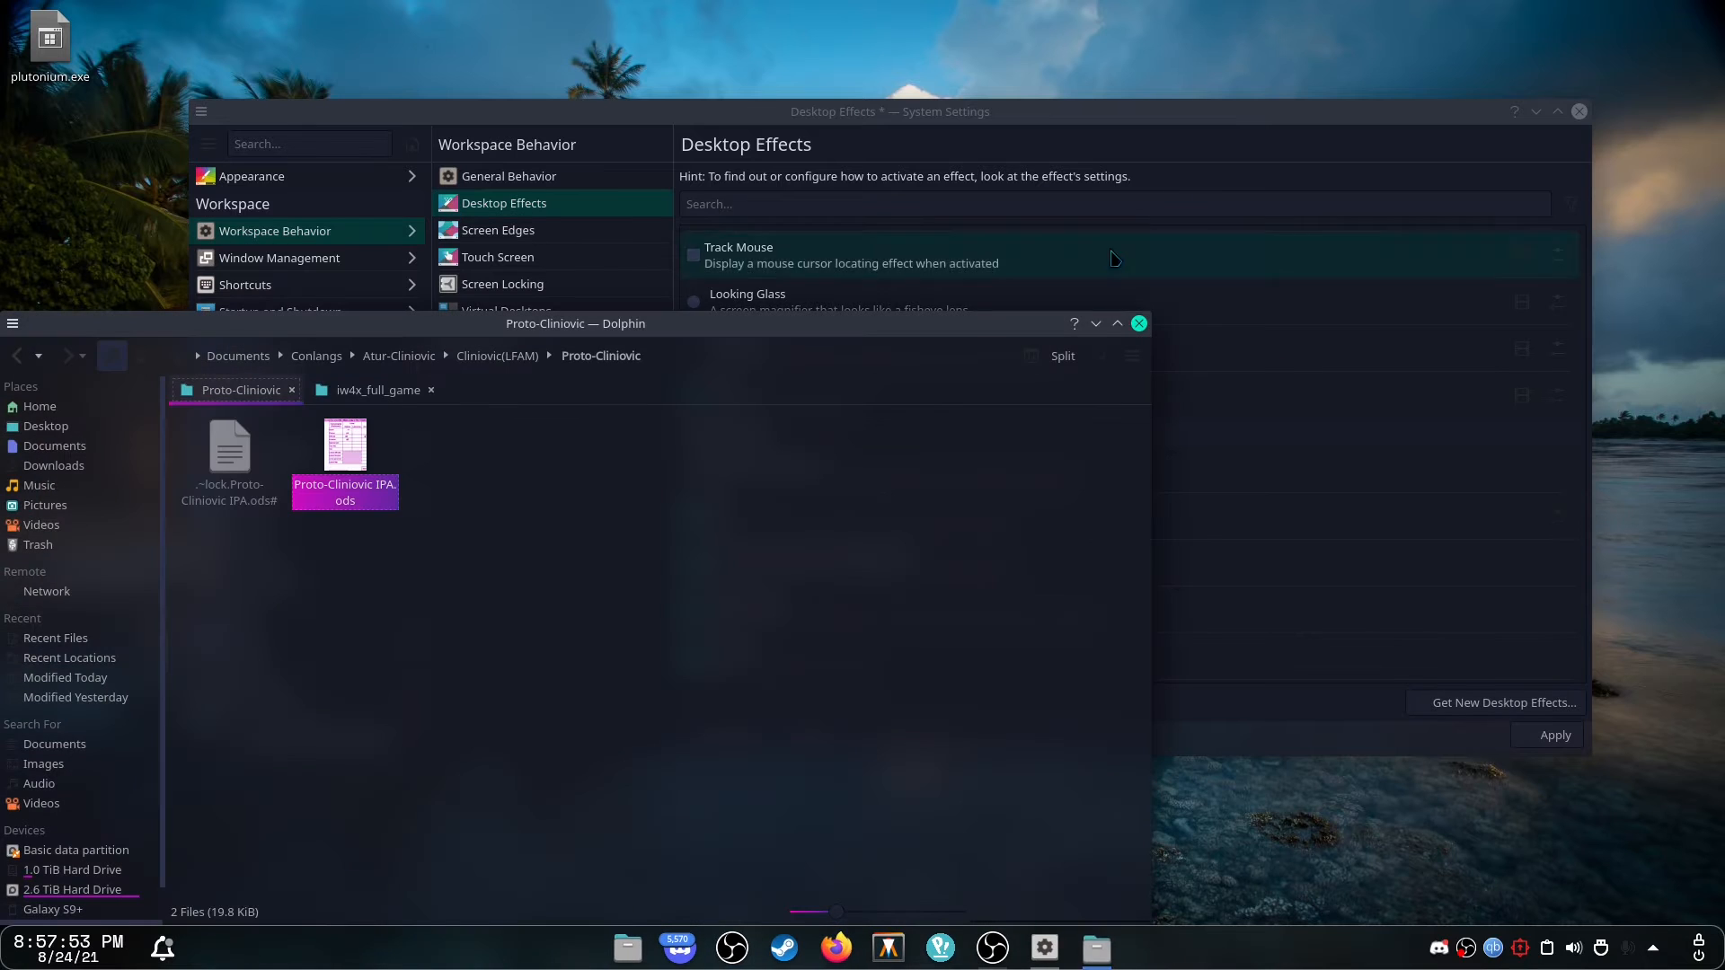
drag(1069, 325, 1307, 135)
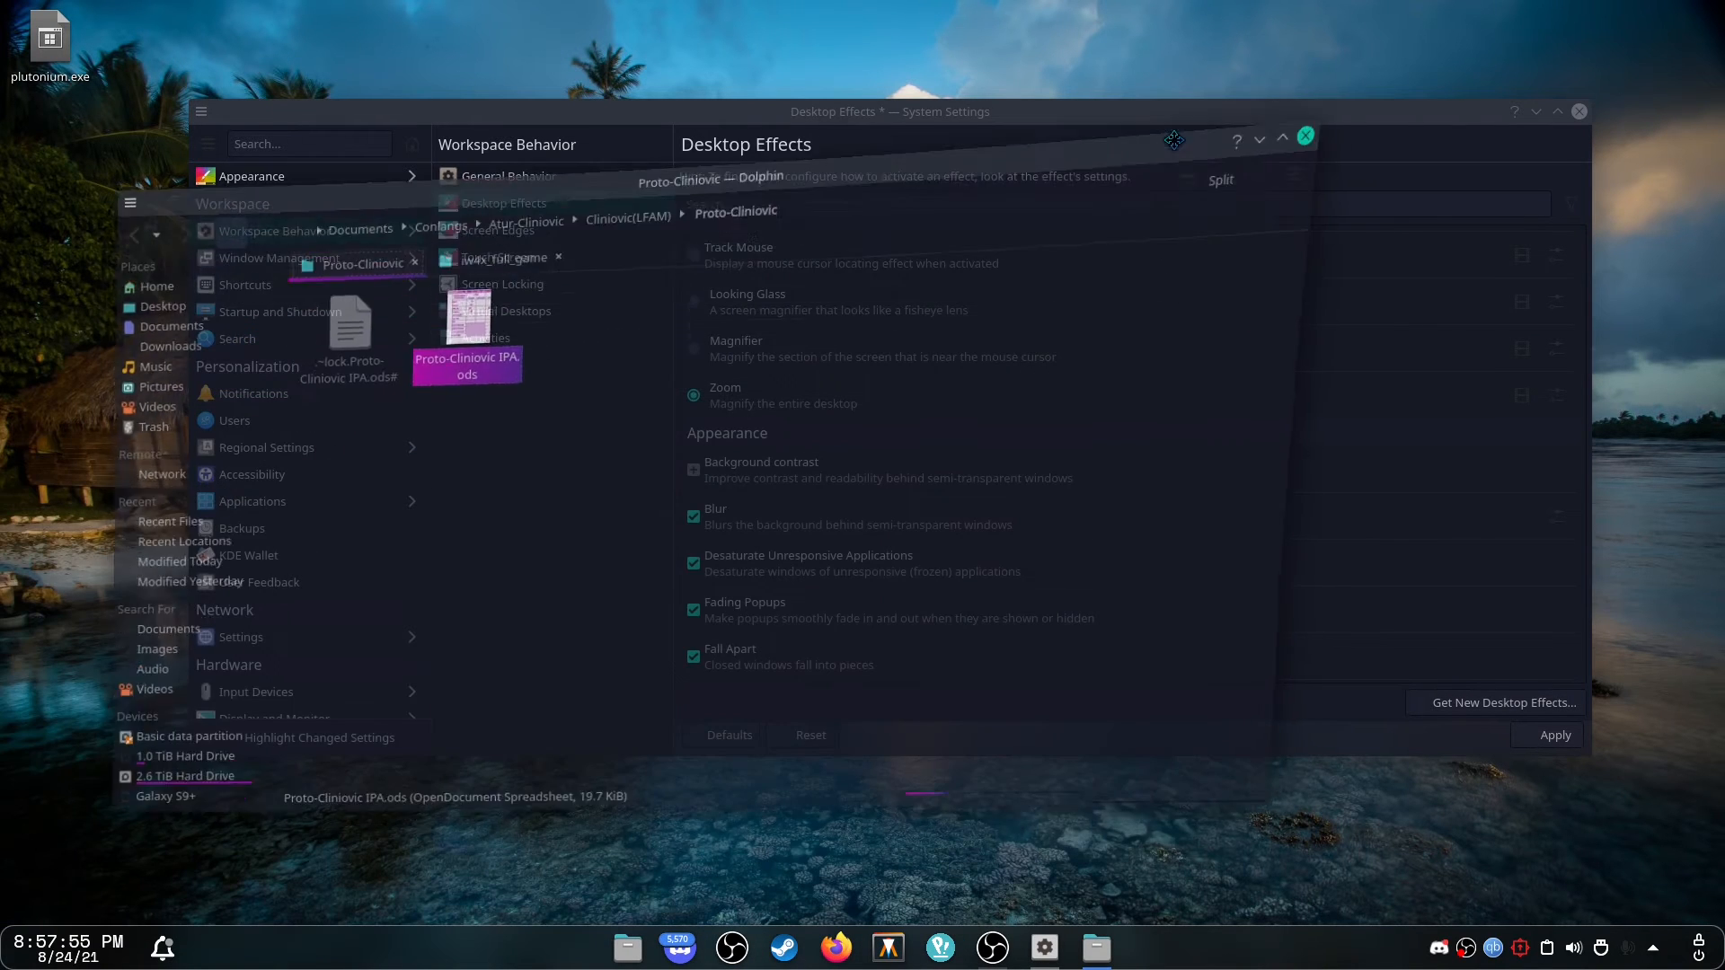
click(1307, 130)
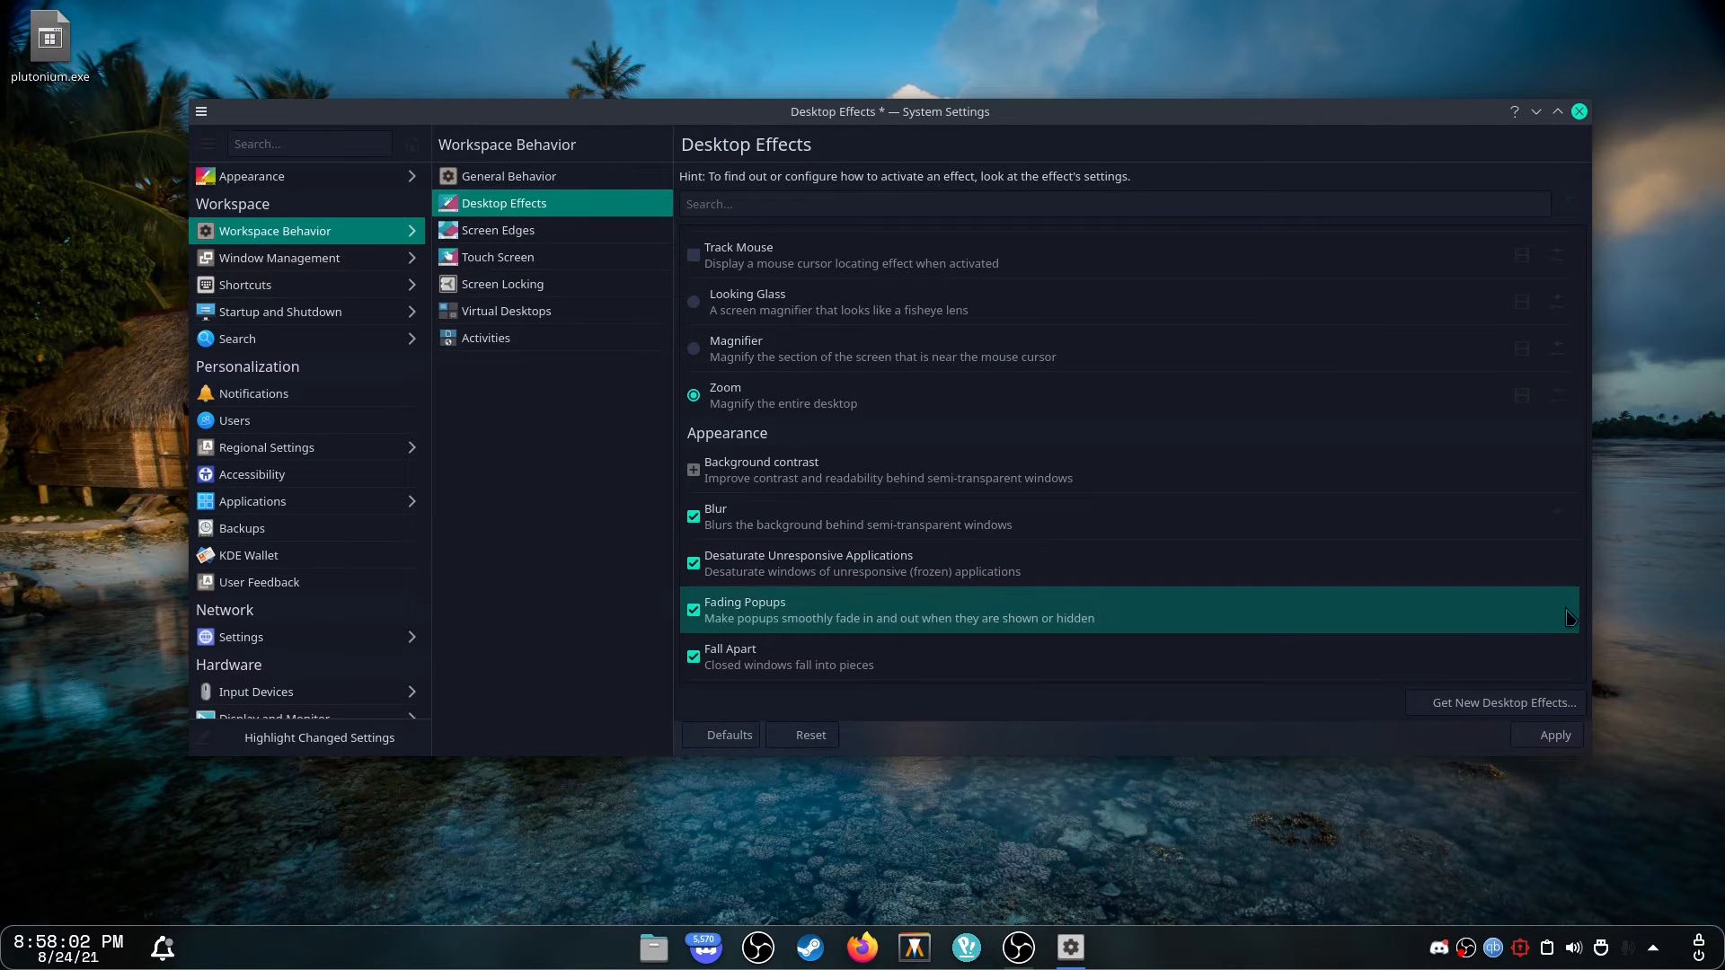
Show the Fall Apart effect's details and disable the effect again.
click(1510, 653)
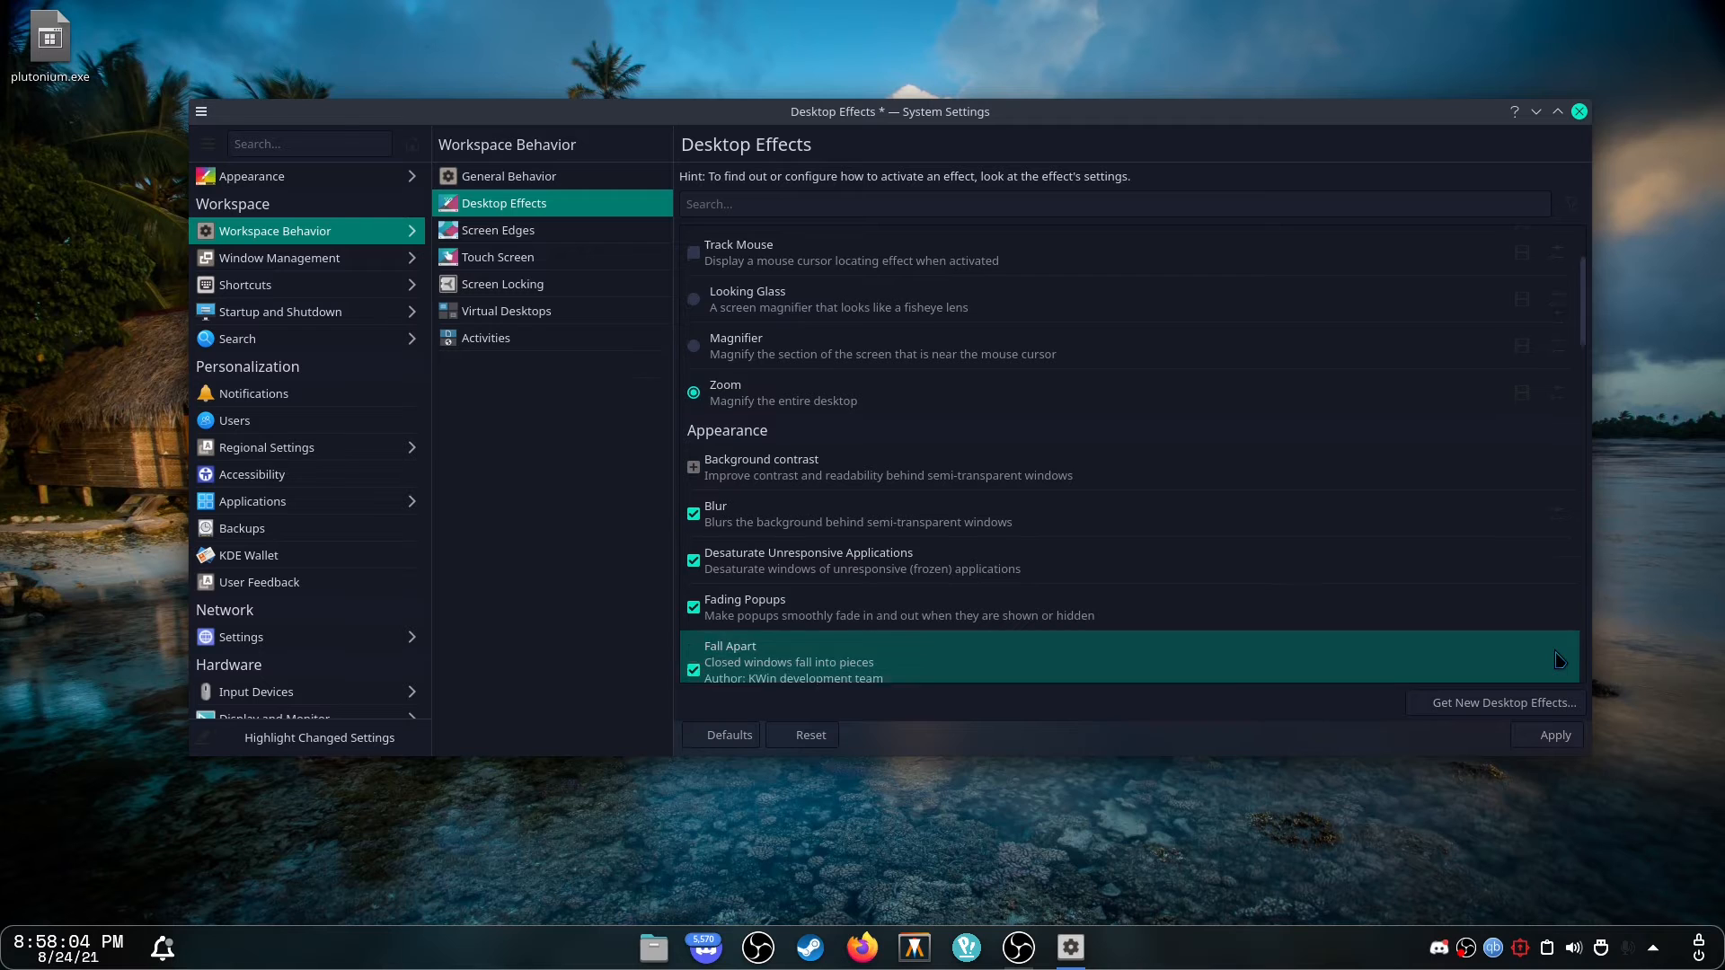
scroll(849, 524, down, 2)
click(693, 522)
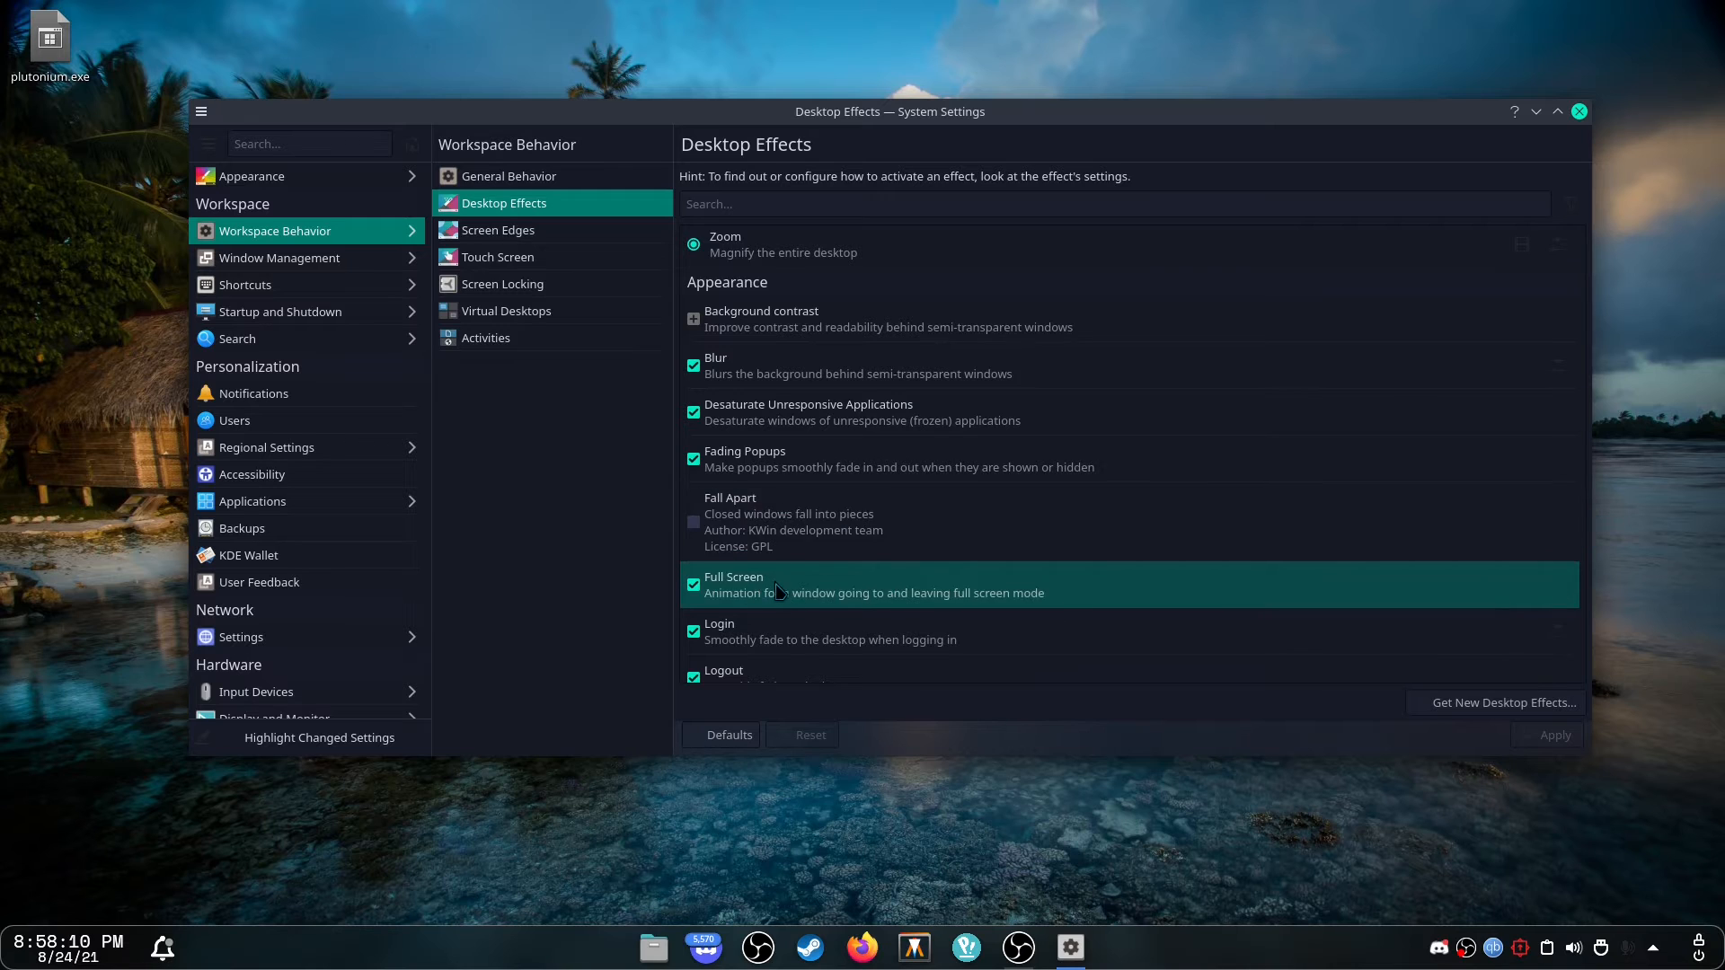
Disable the Translucency effect and apply the change.
scroll(779, 590, down, 4)
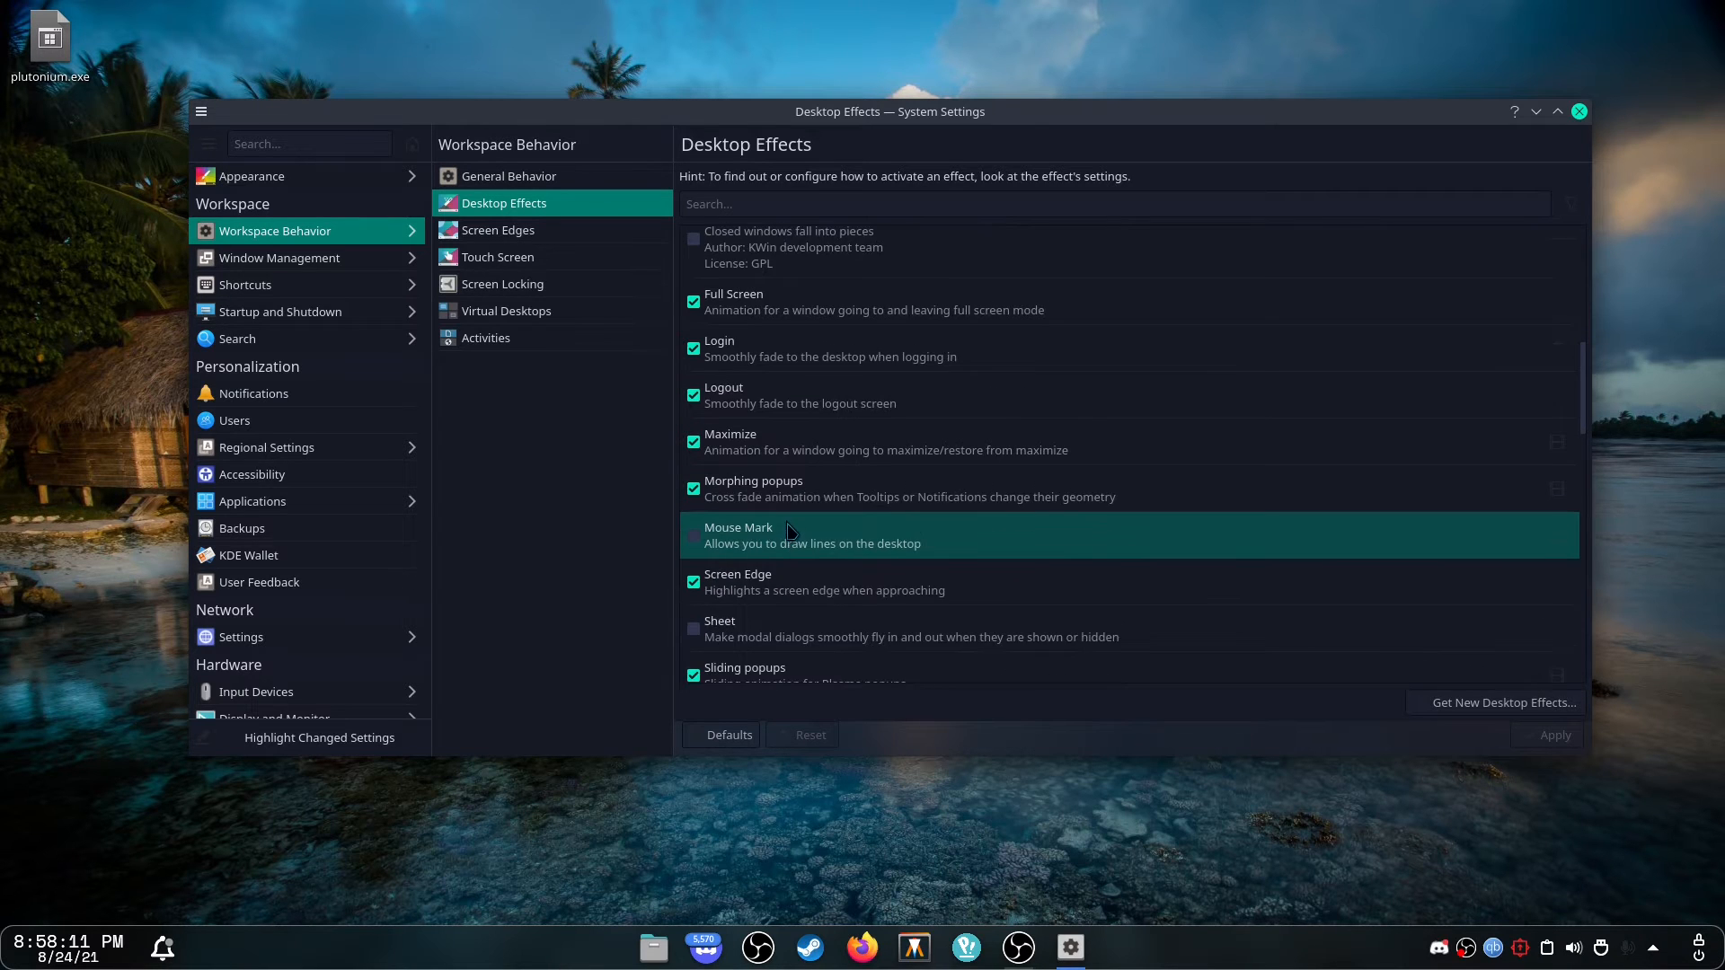
scroll(791, 530, down, 2)
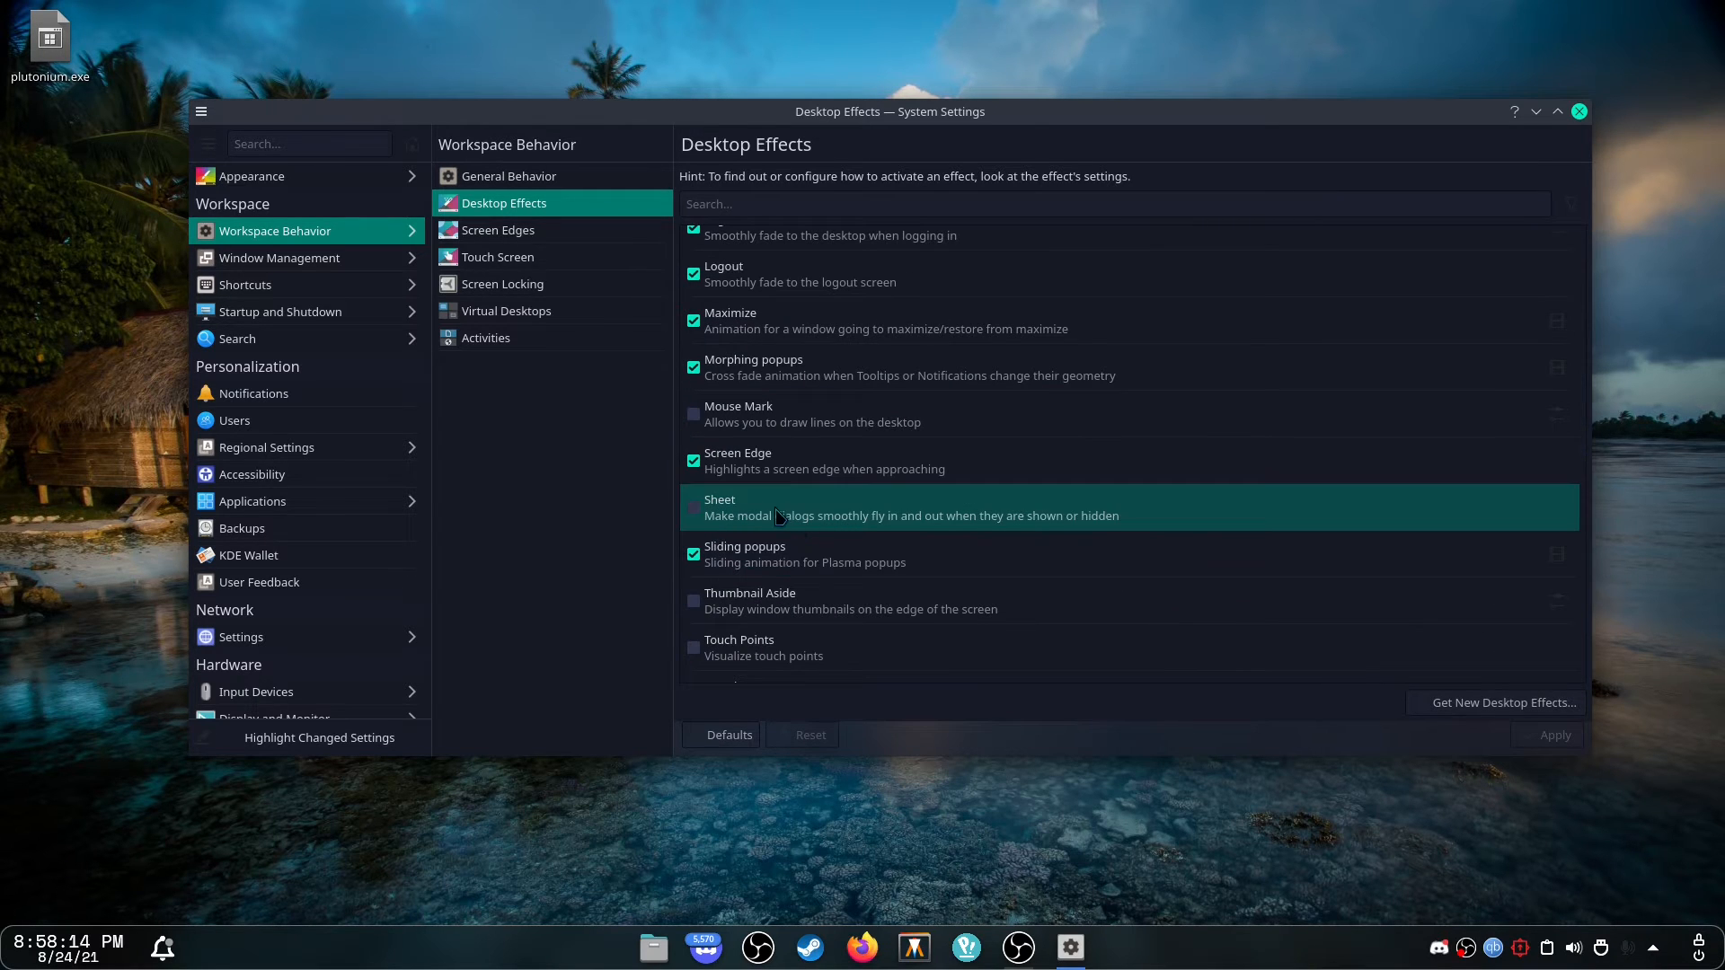
scroll(863, 557, down, 3)
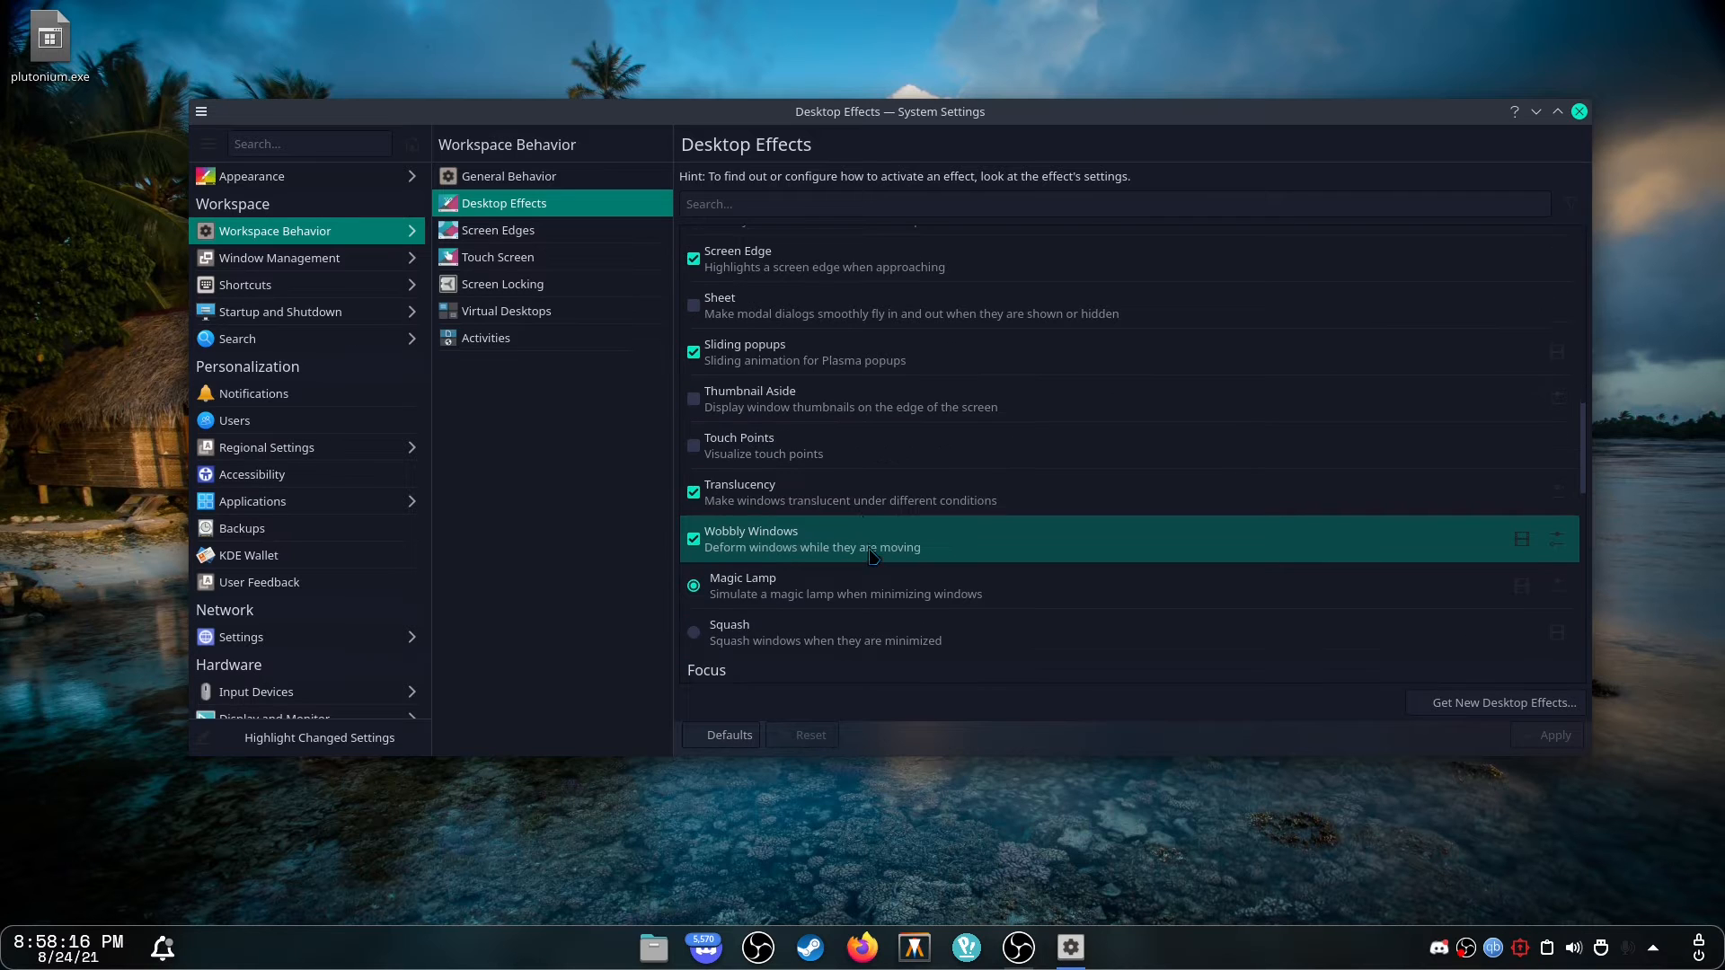
click(706, 492)
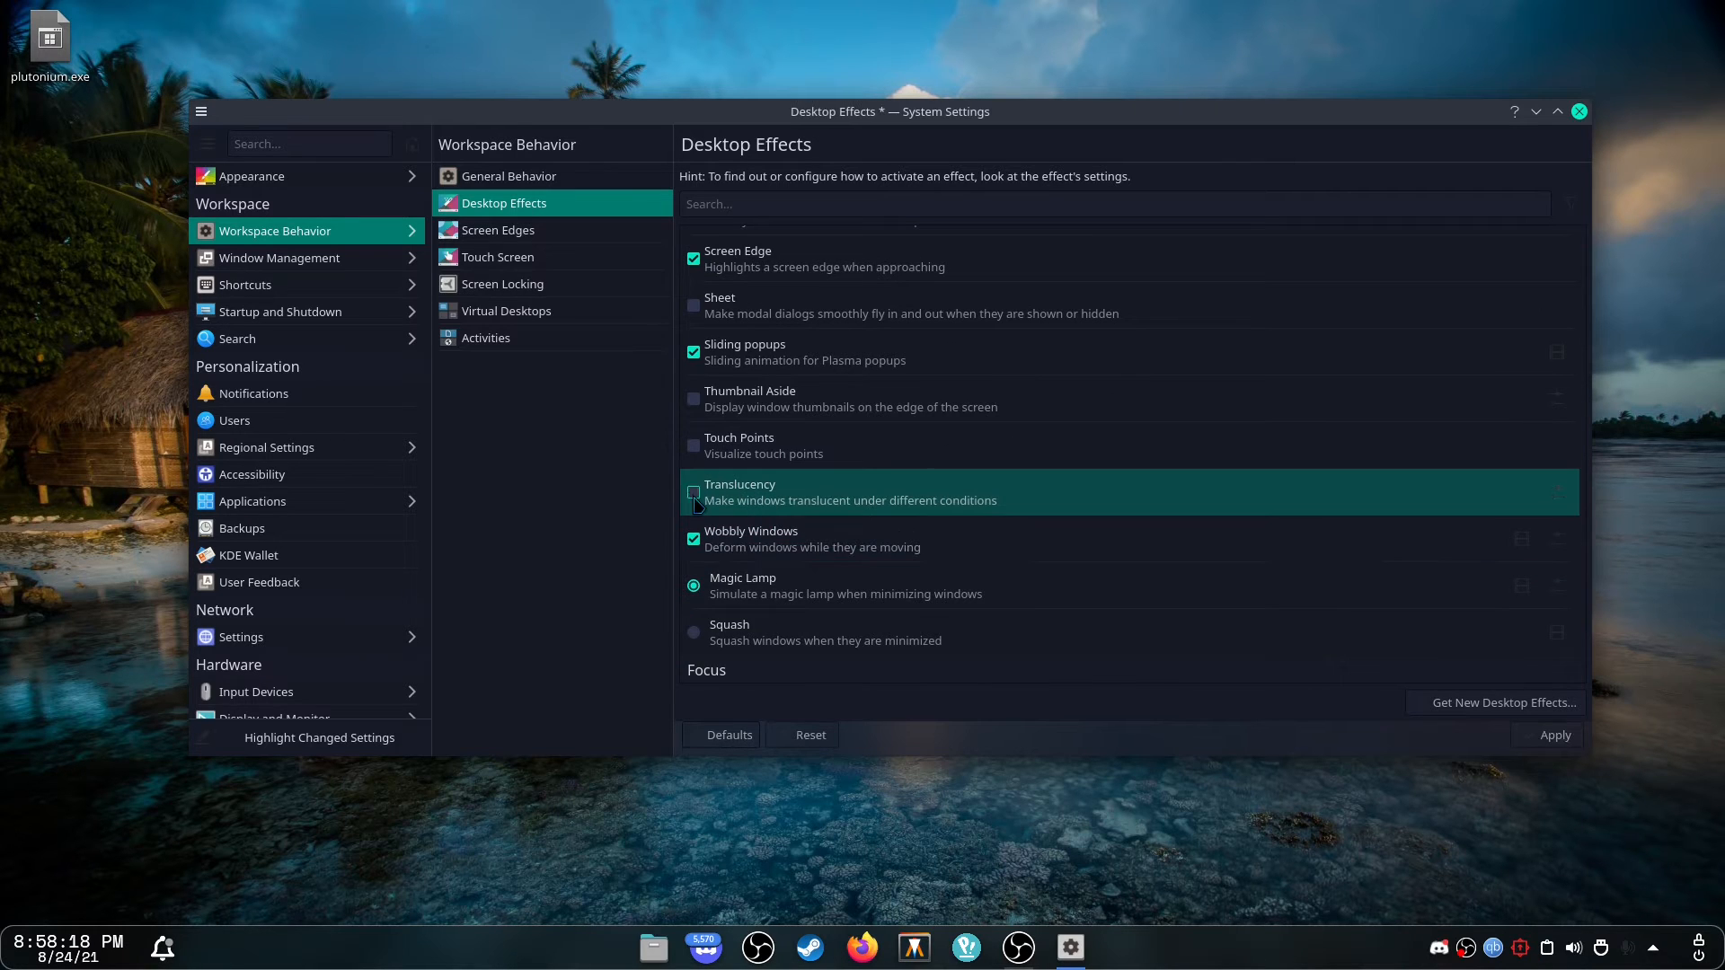
click(1556, 737)
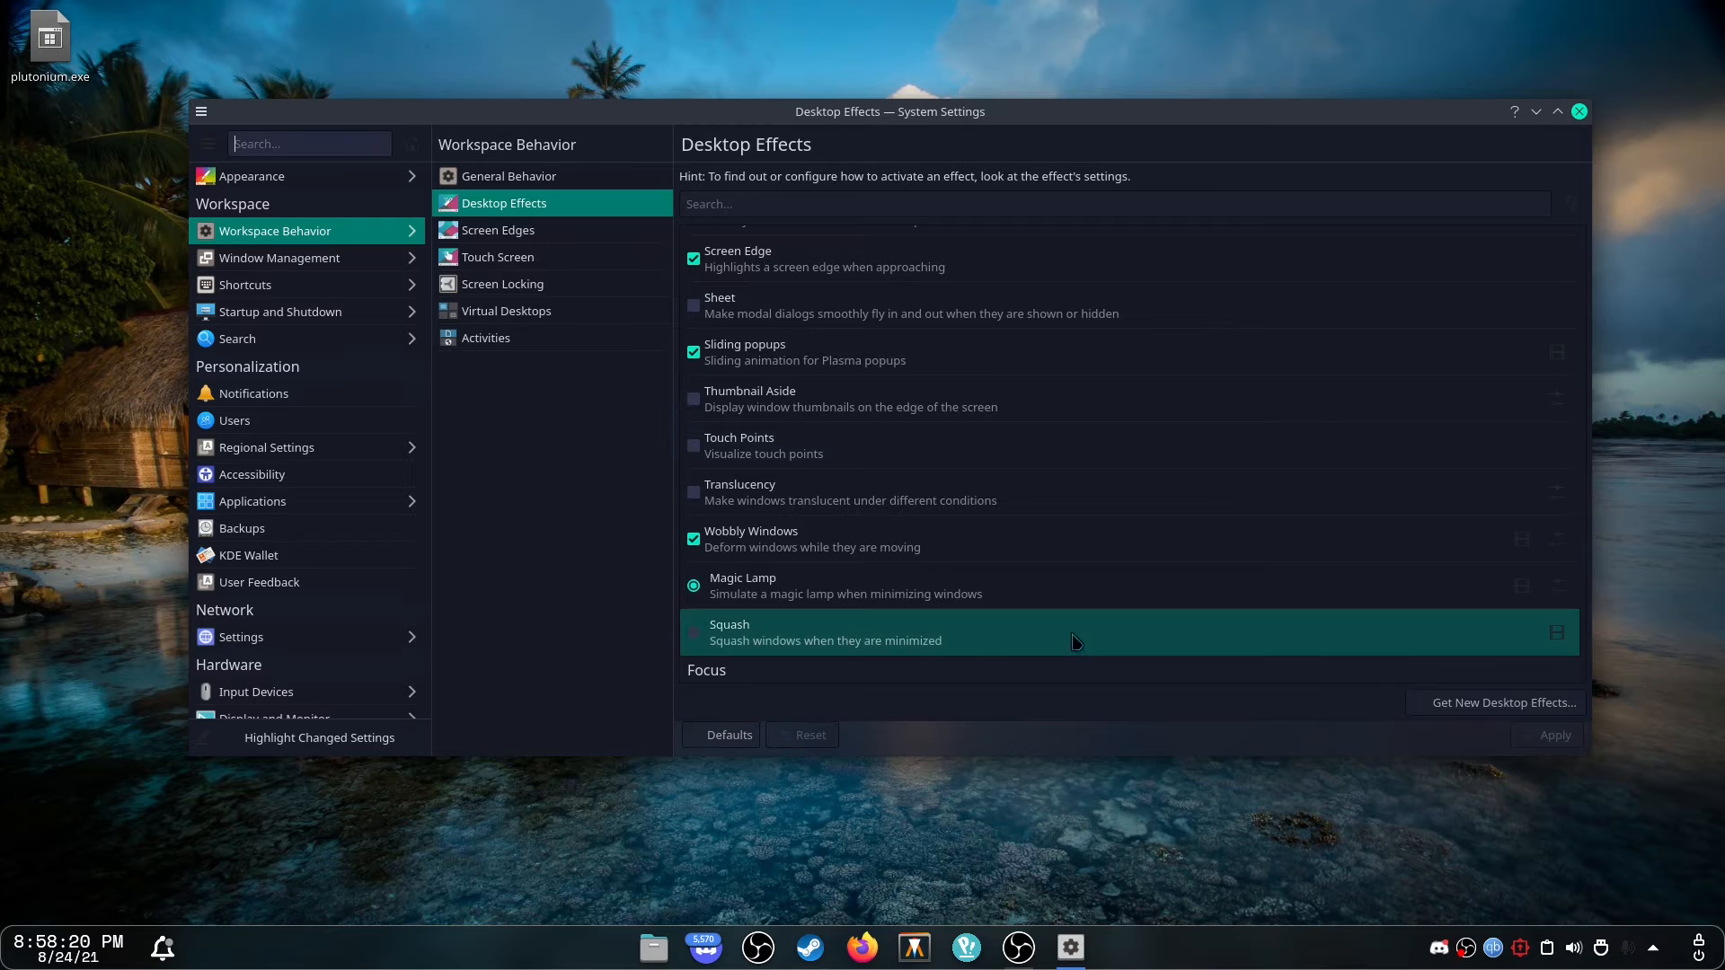
Re-enable Translucency, then test the effects by moving, minimizing and restoring the settings window.
click(755, 503)
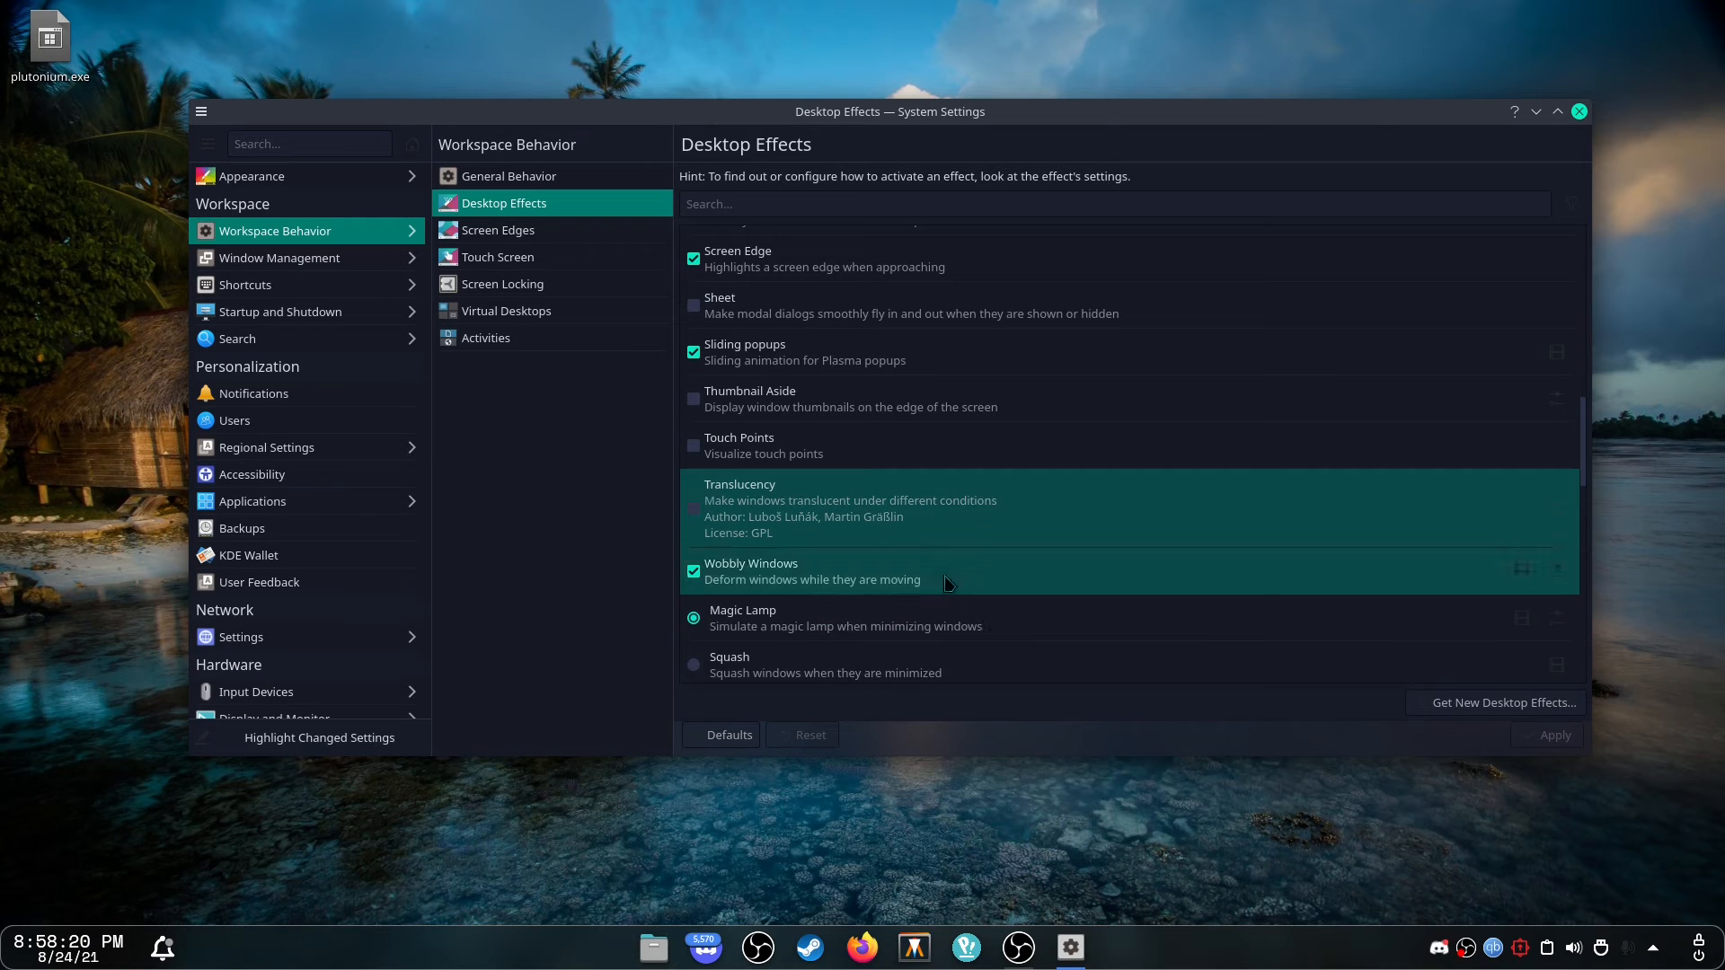
click(693, 508)
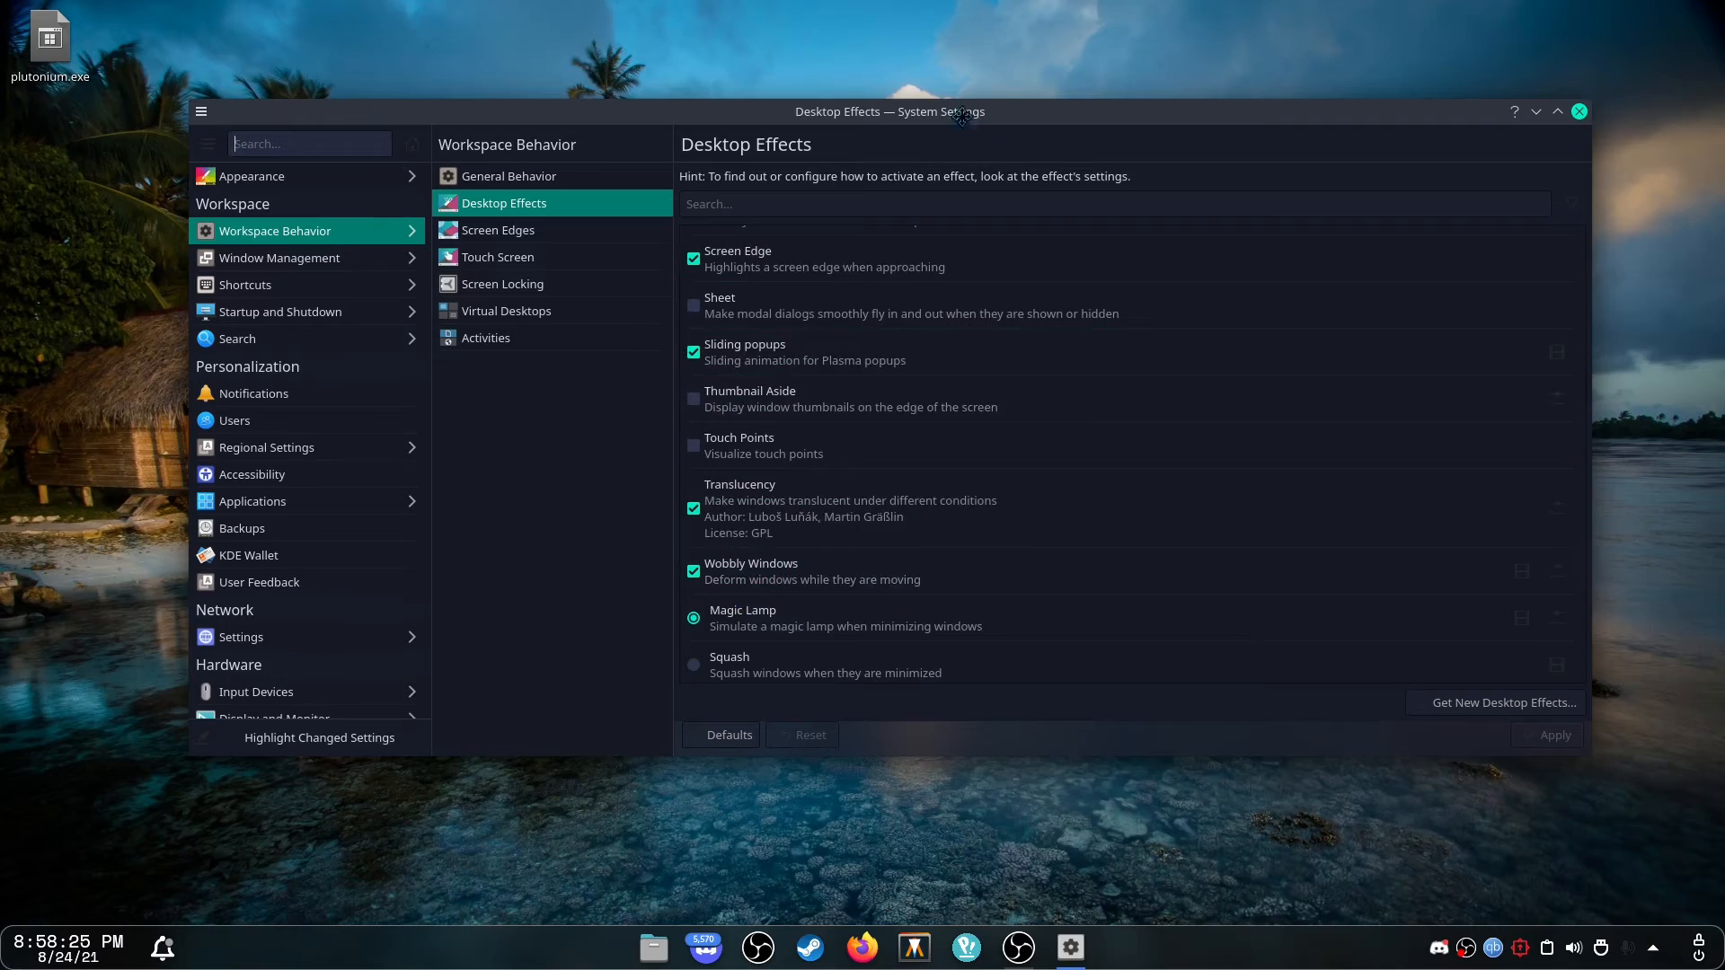
mouse_move(963, 117)
mouse_down()
mouse_move(871, 163)
mouse_move(955, 118)
mouse_up()
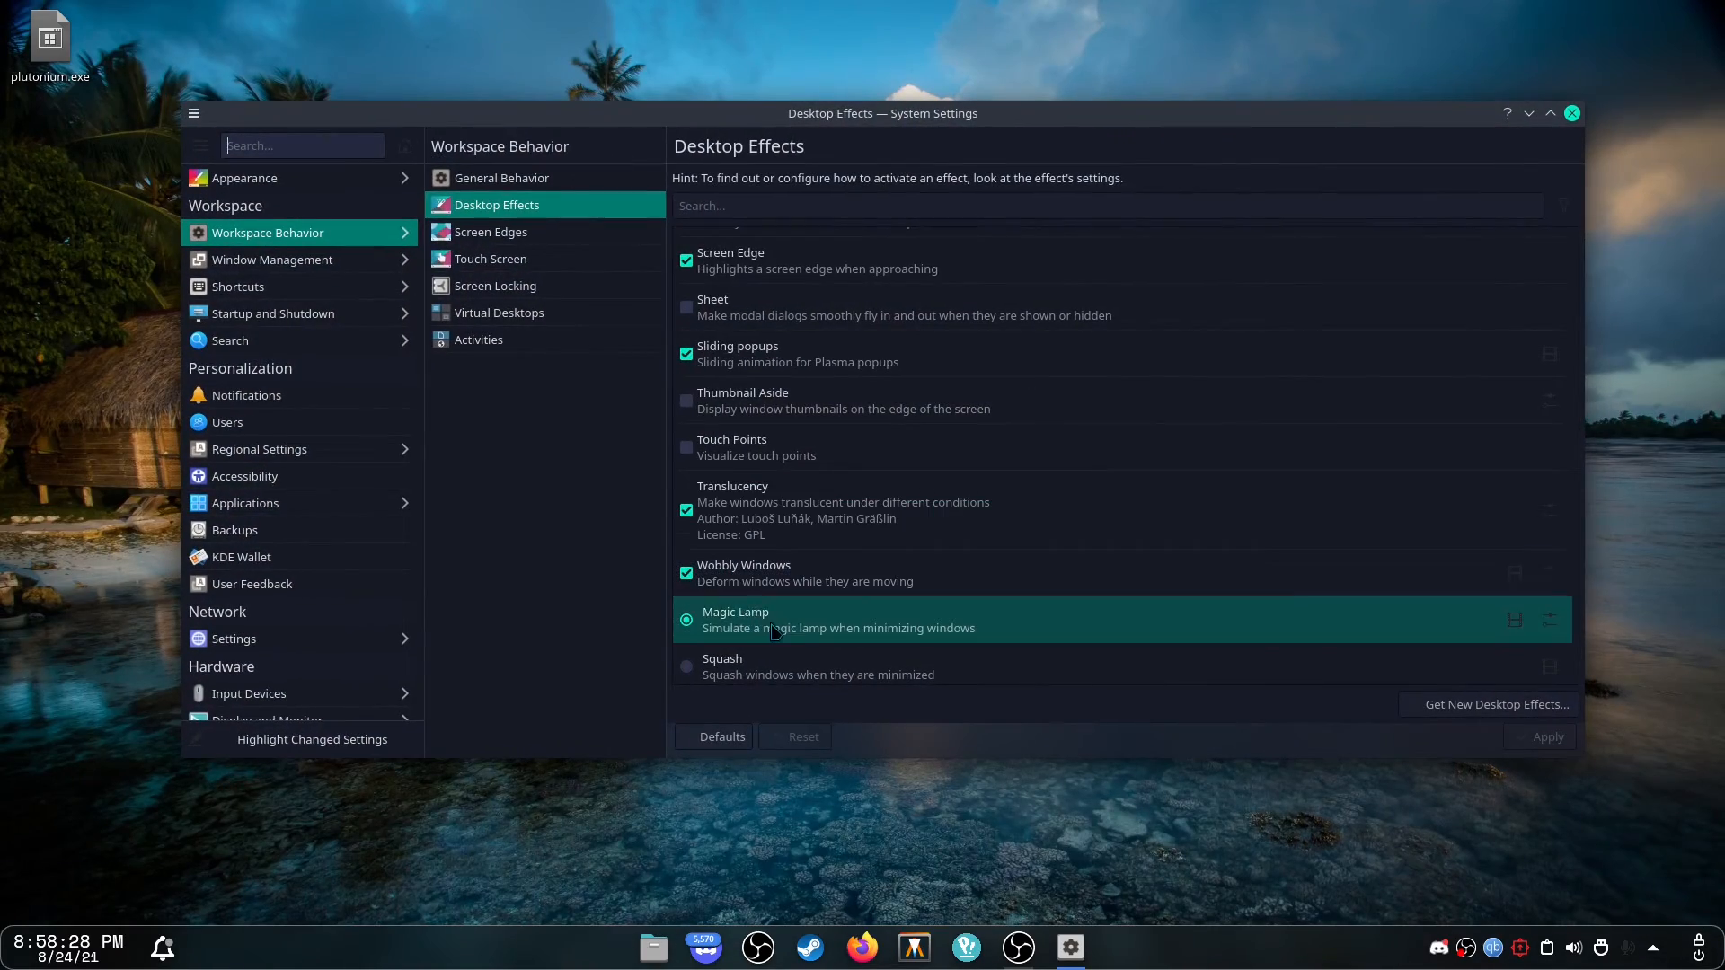
click(1530, 114)
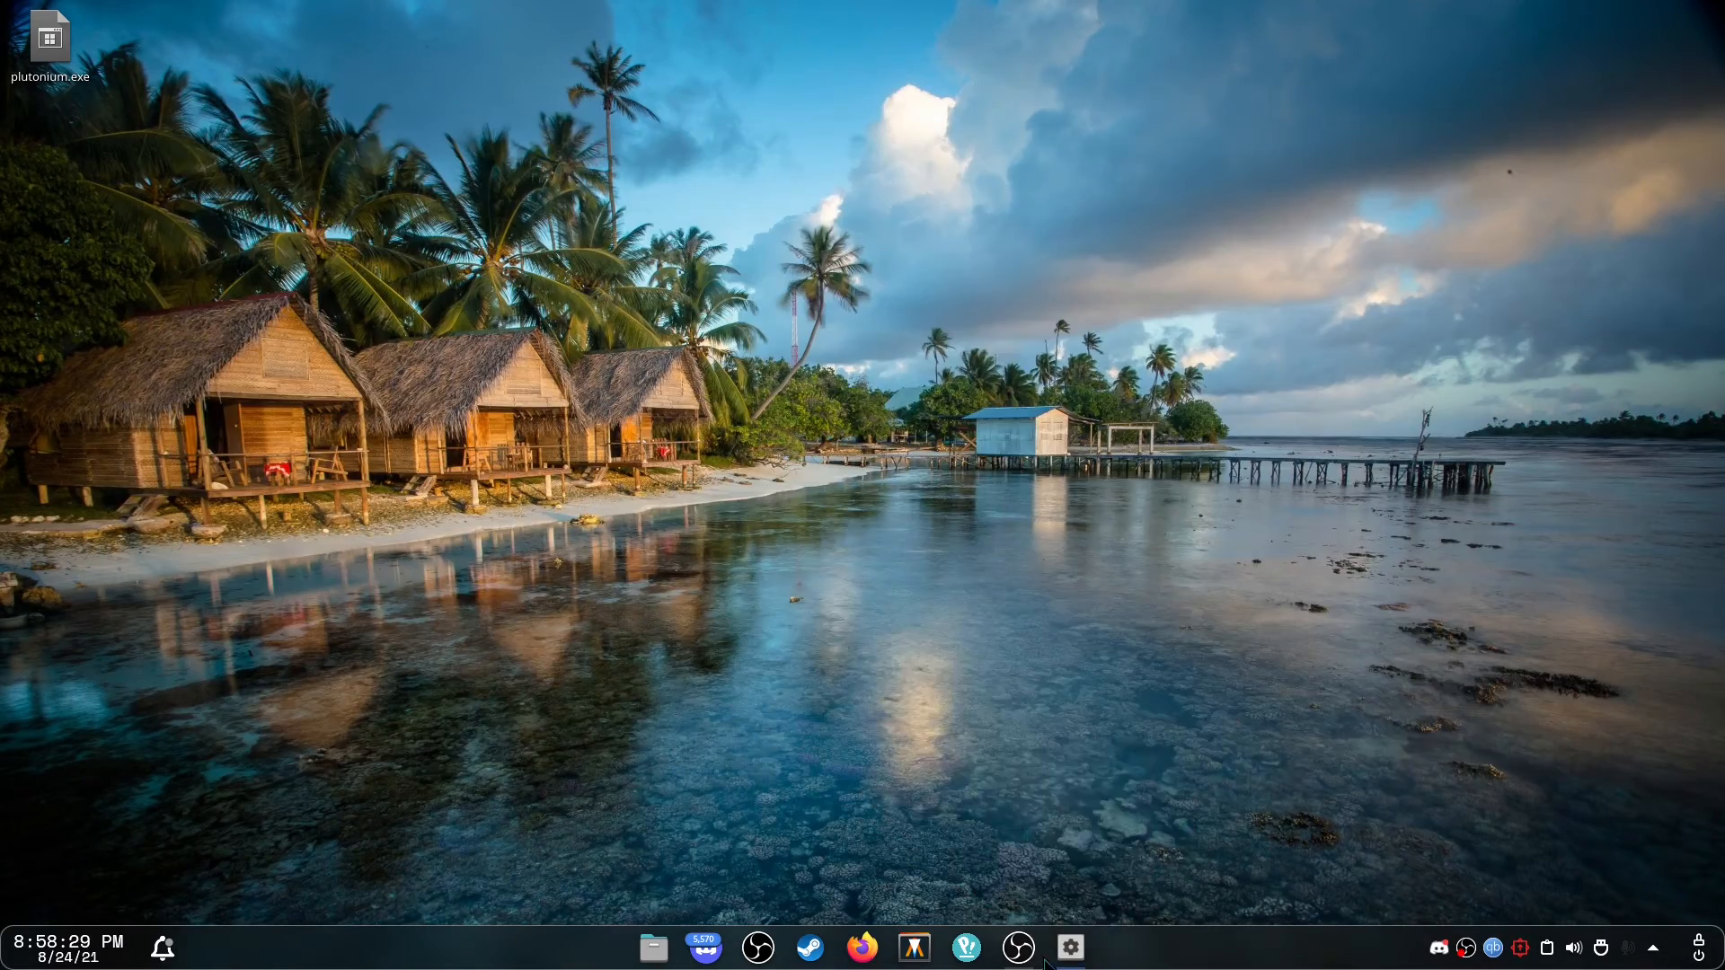
click(1070, 947)
Scroll through the remaining desktop effects and close System Settings.
scroll(1063, 441, down, 10)
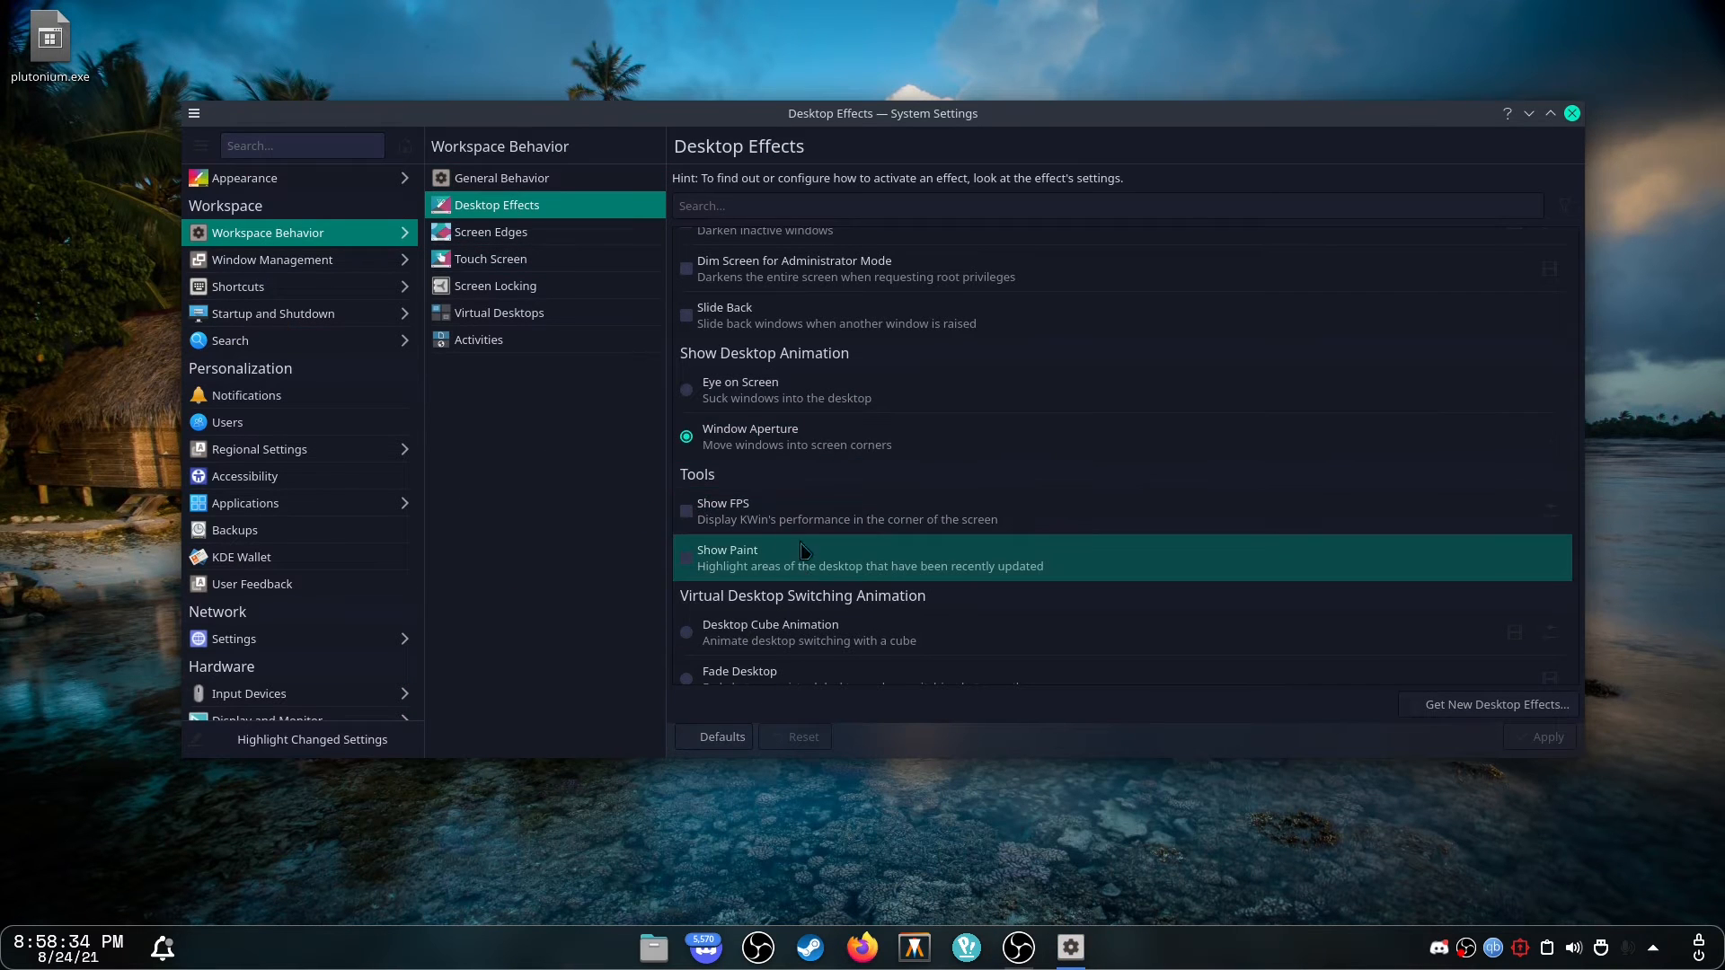
scroll(812, 528, down, 1)
scroll(811, 528, down, 10)
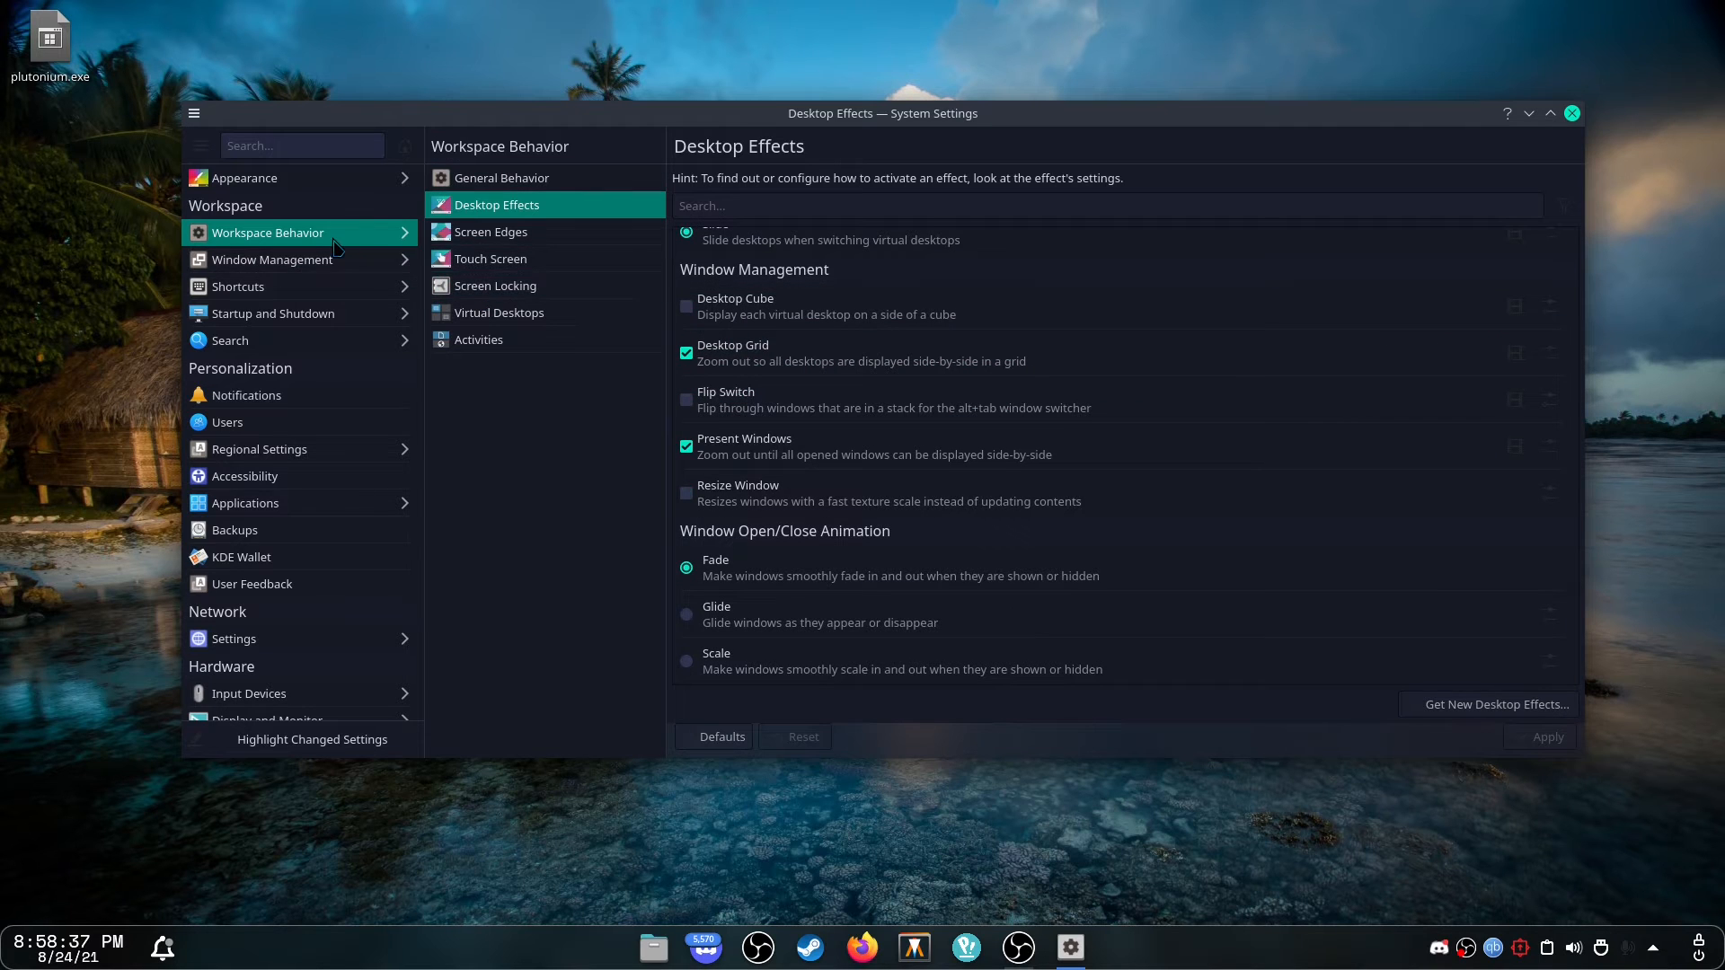
mouse_move(311, 258)
click(1572, 114)
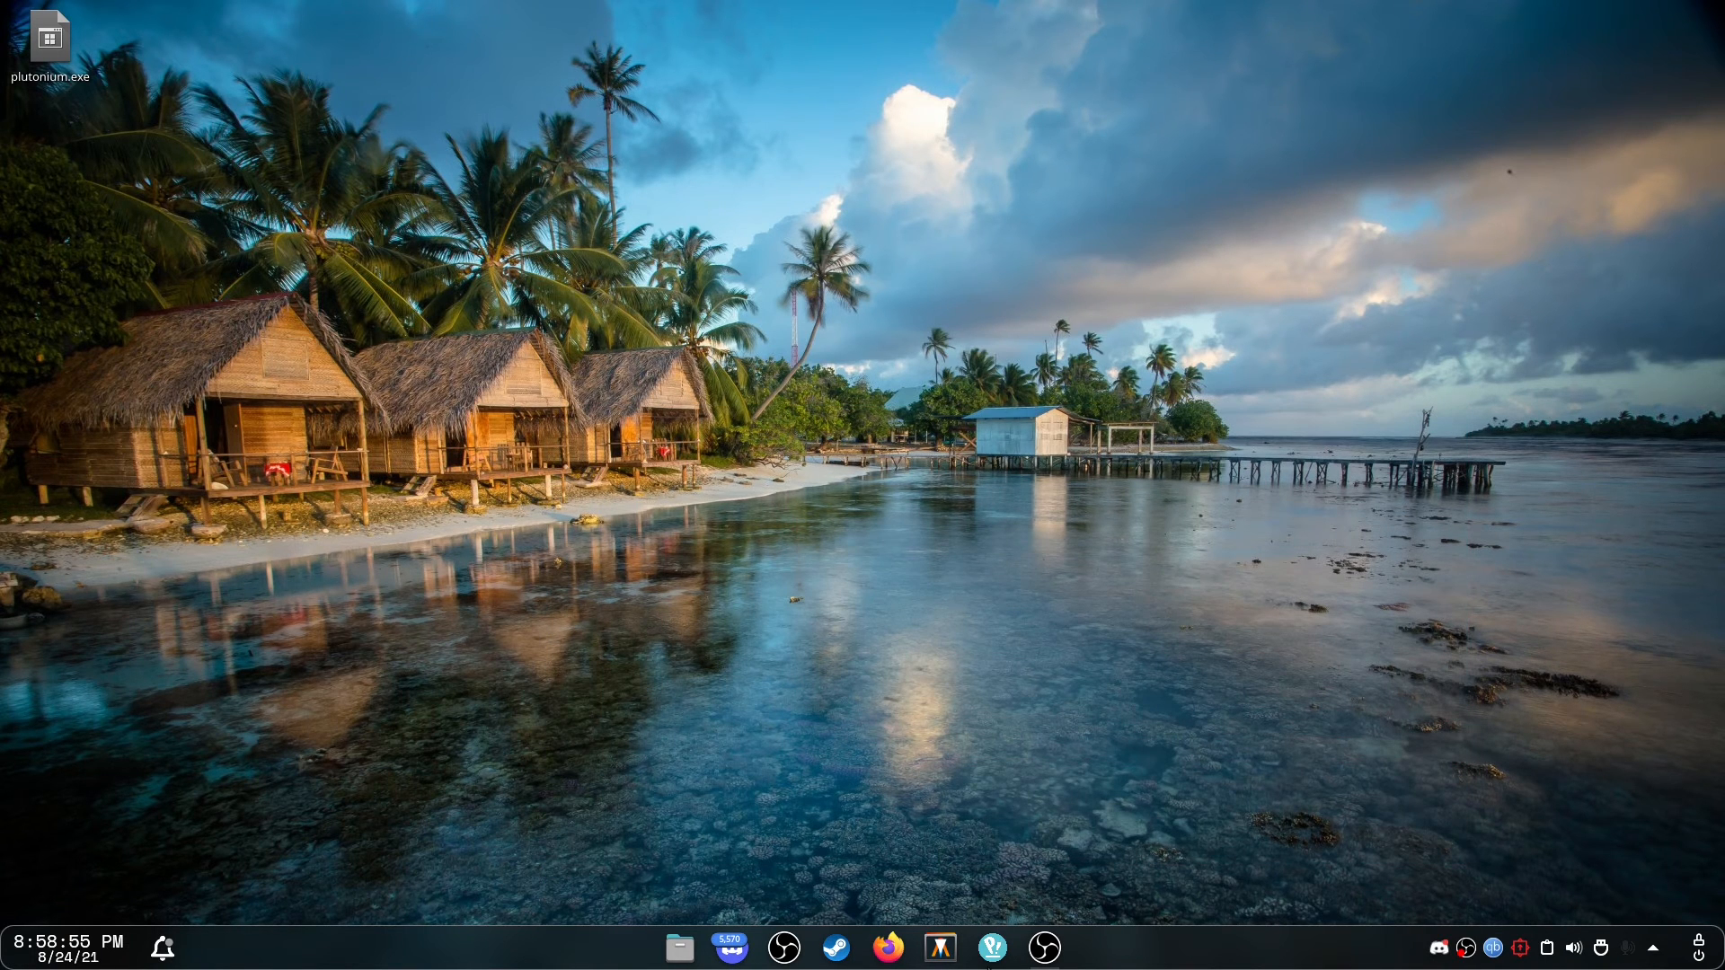
Open a terminal and launch kvantummanager.
click(939, 947)
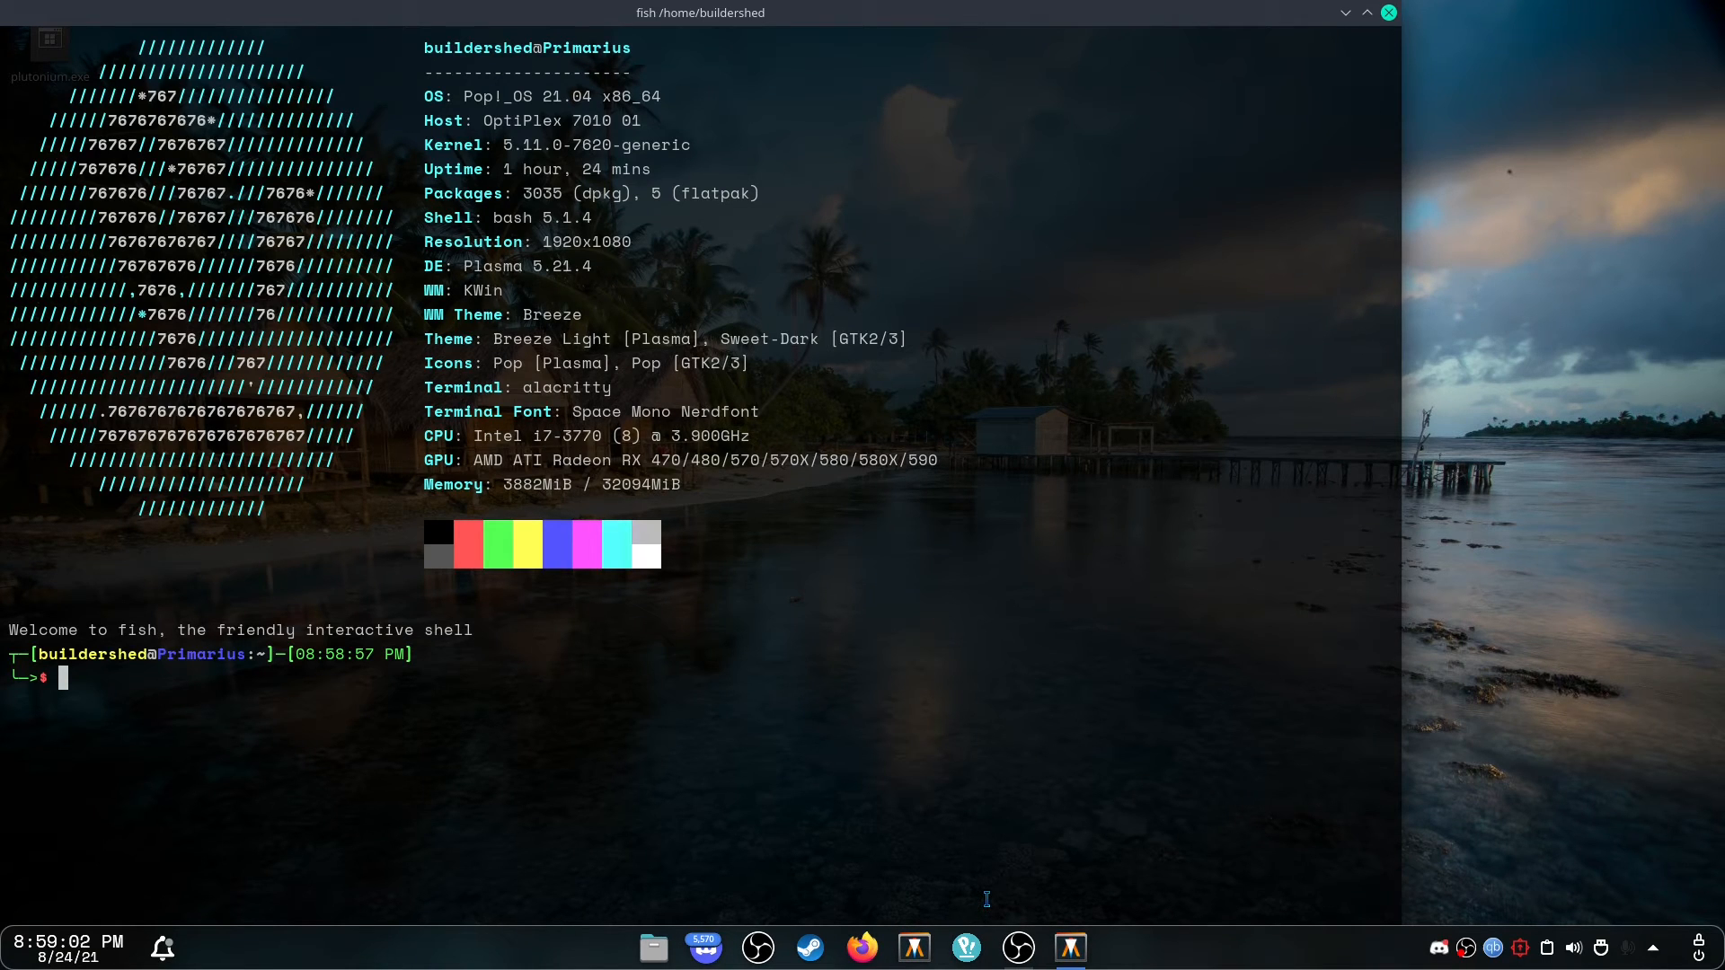
text(kvantum)
key(Tab)
text(m)
key(Tab)
key(Return)
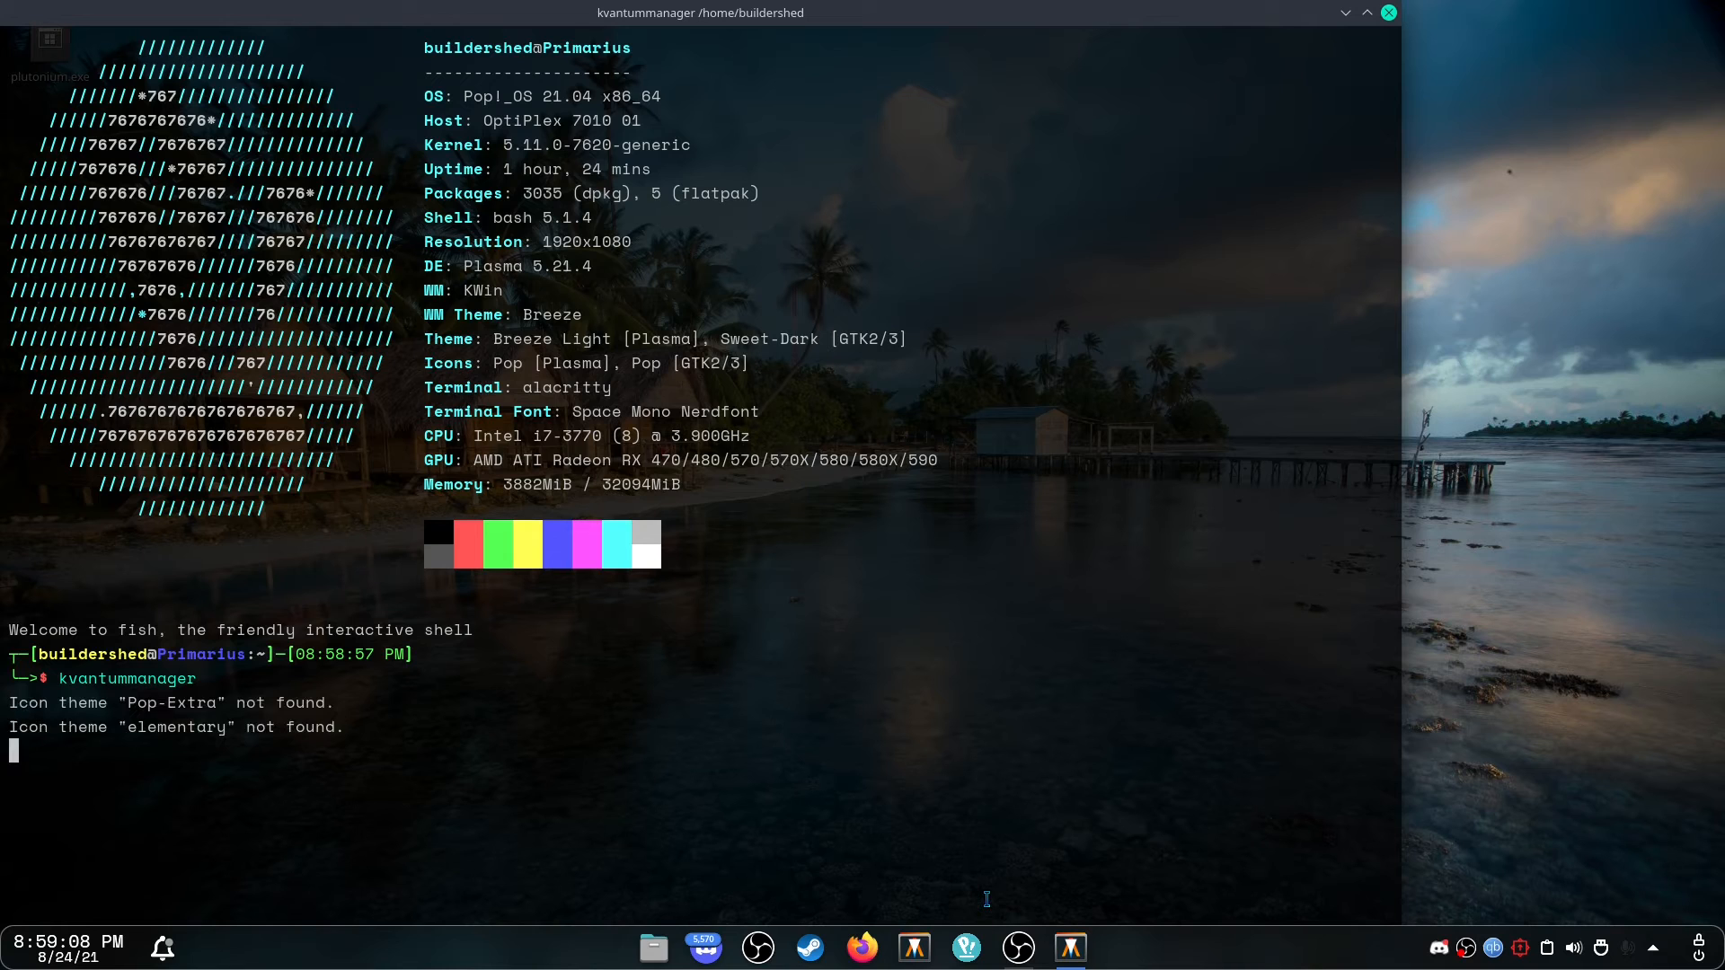
Open Change/Delete Theme in Kvantum Manager and apply the Kvantum (default) theme.
drag(1437, 5, 1147, 145)
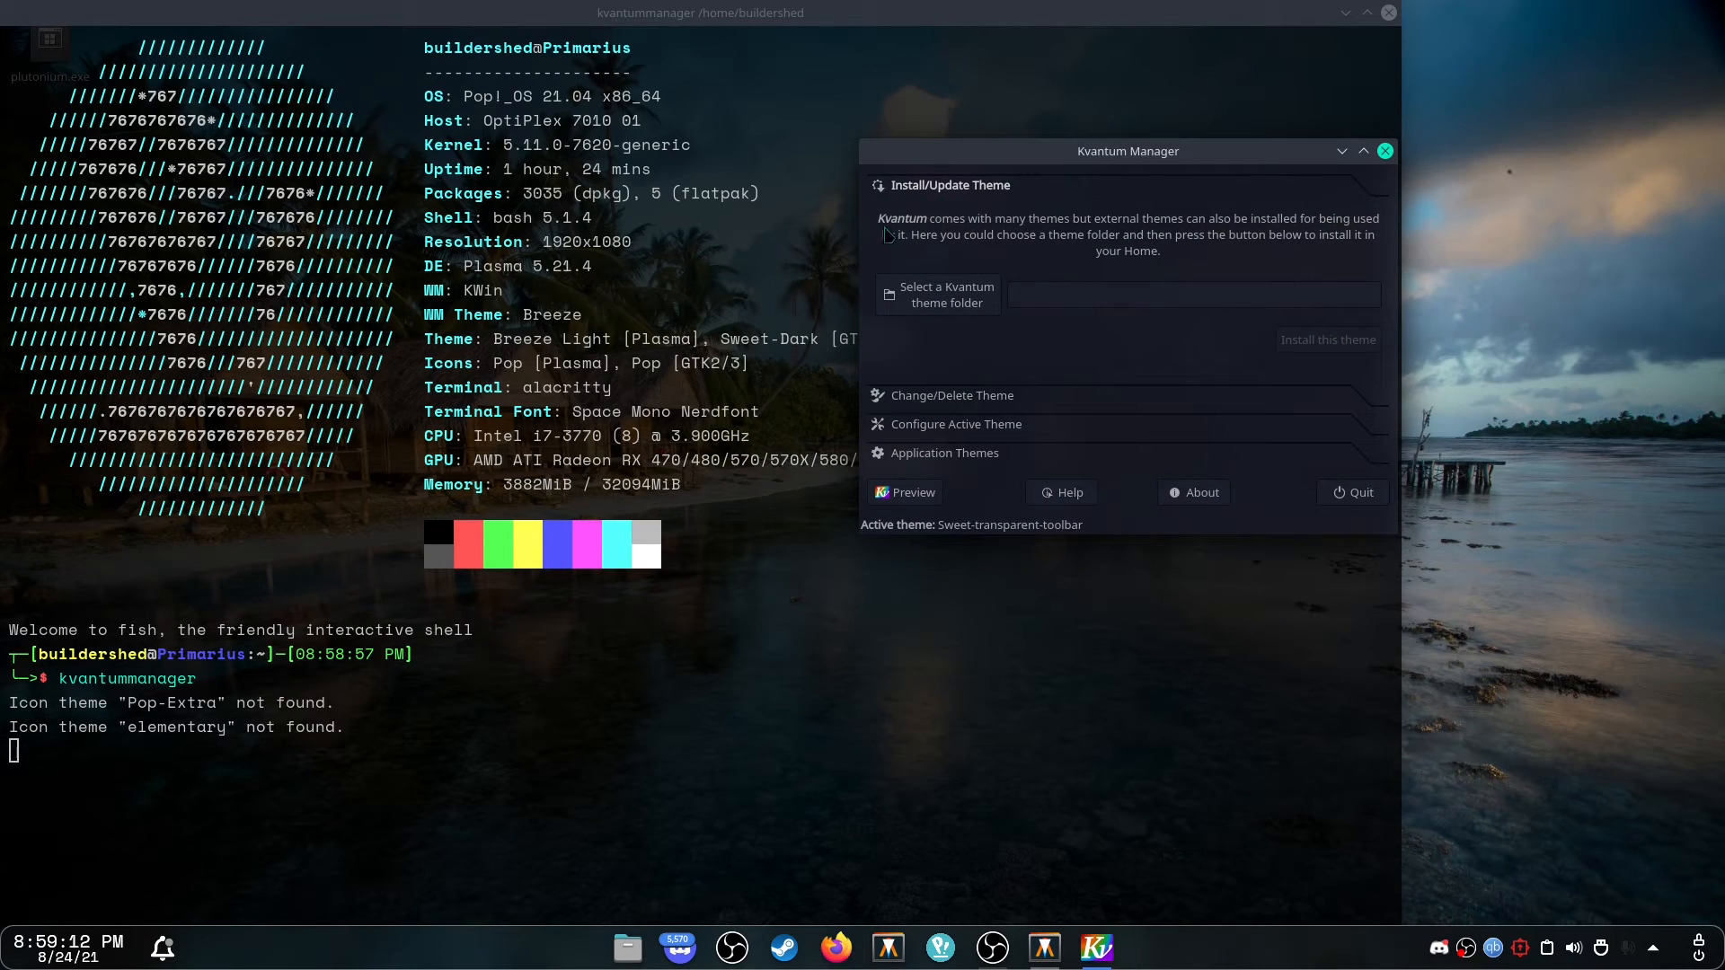
click(954, 396)
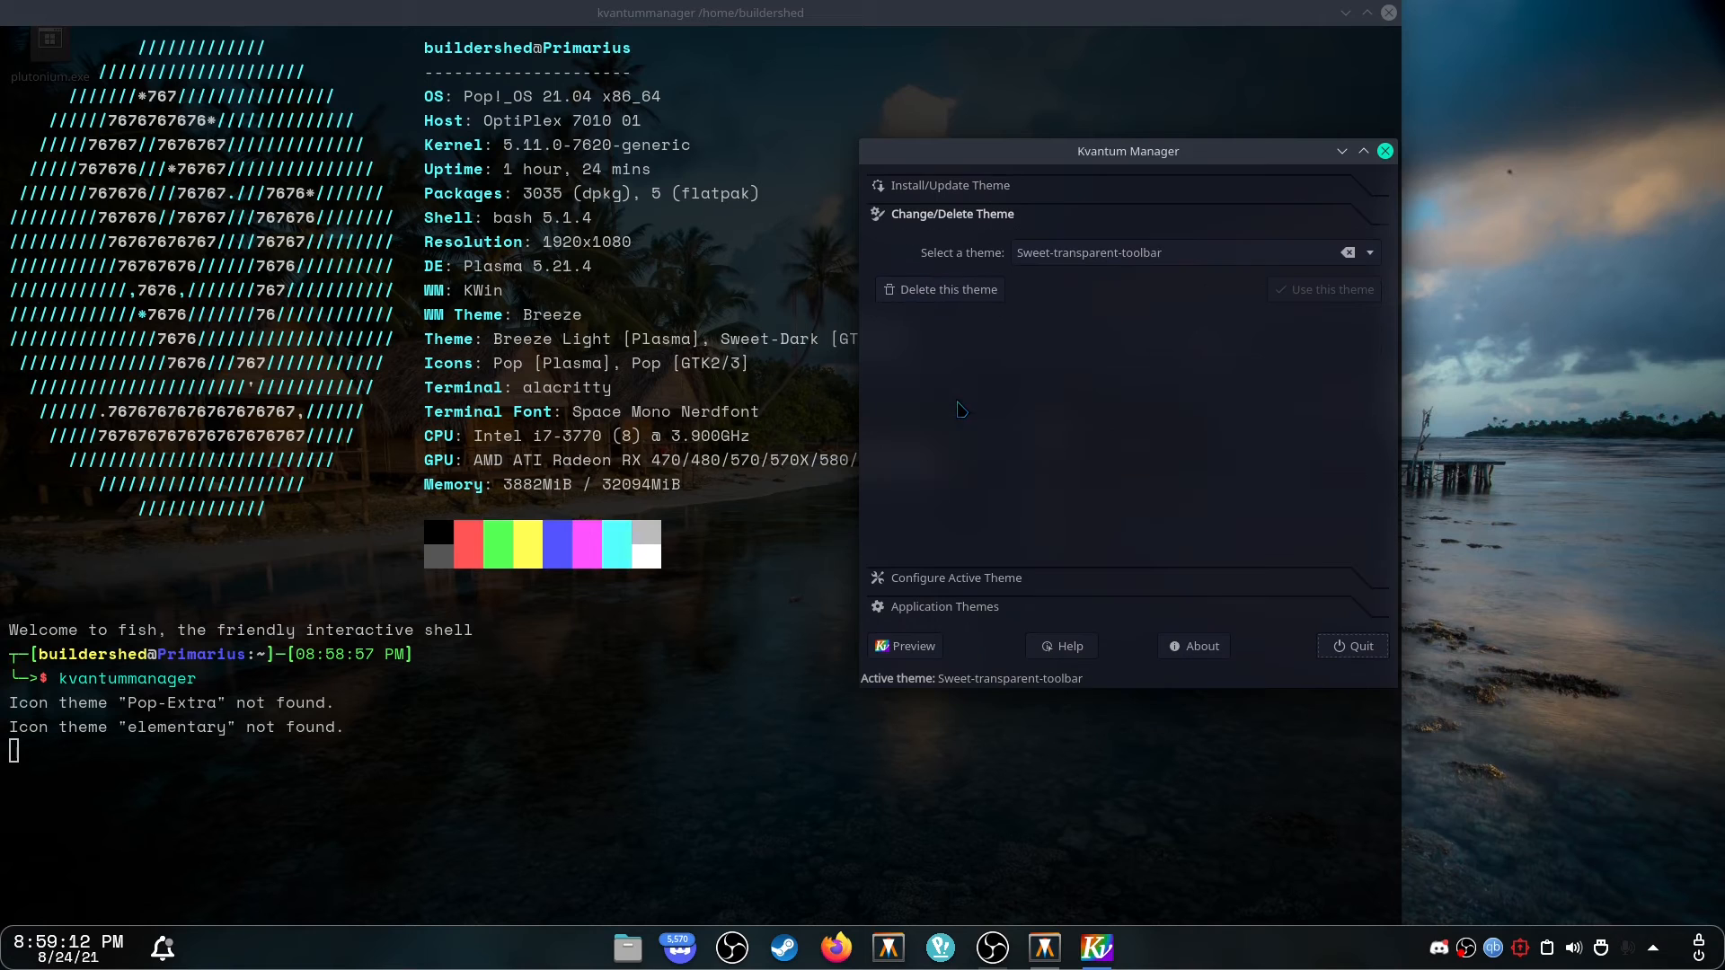
click(1372, 261)
click(1150, 23)
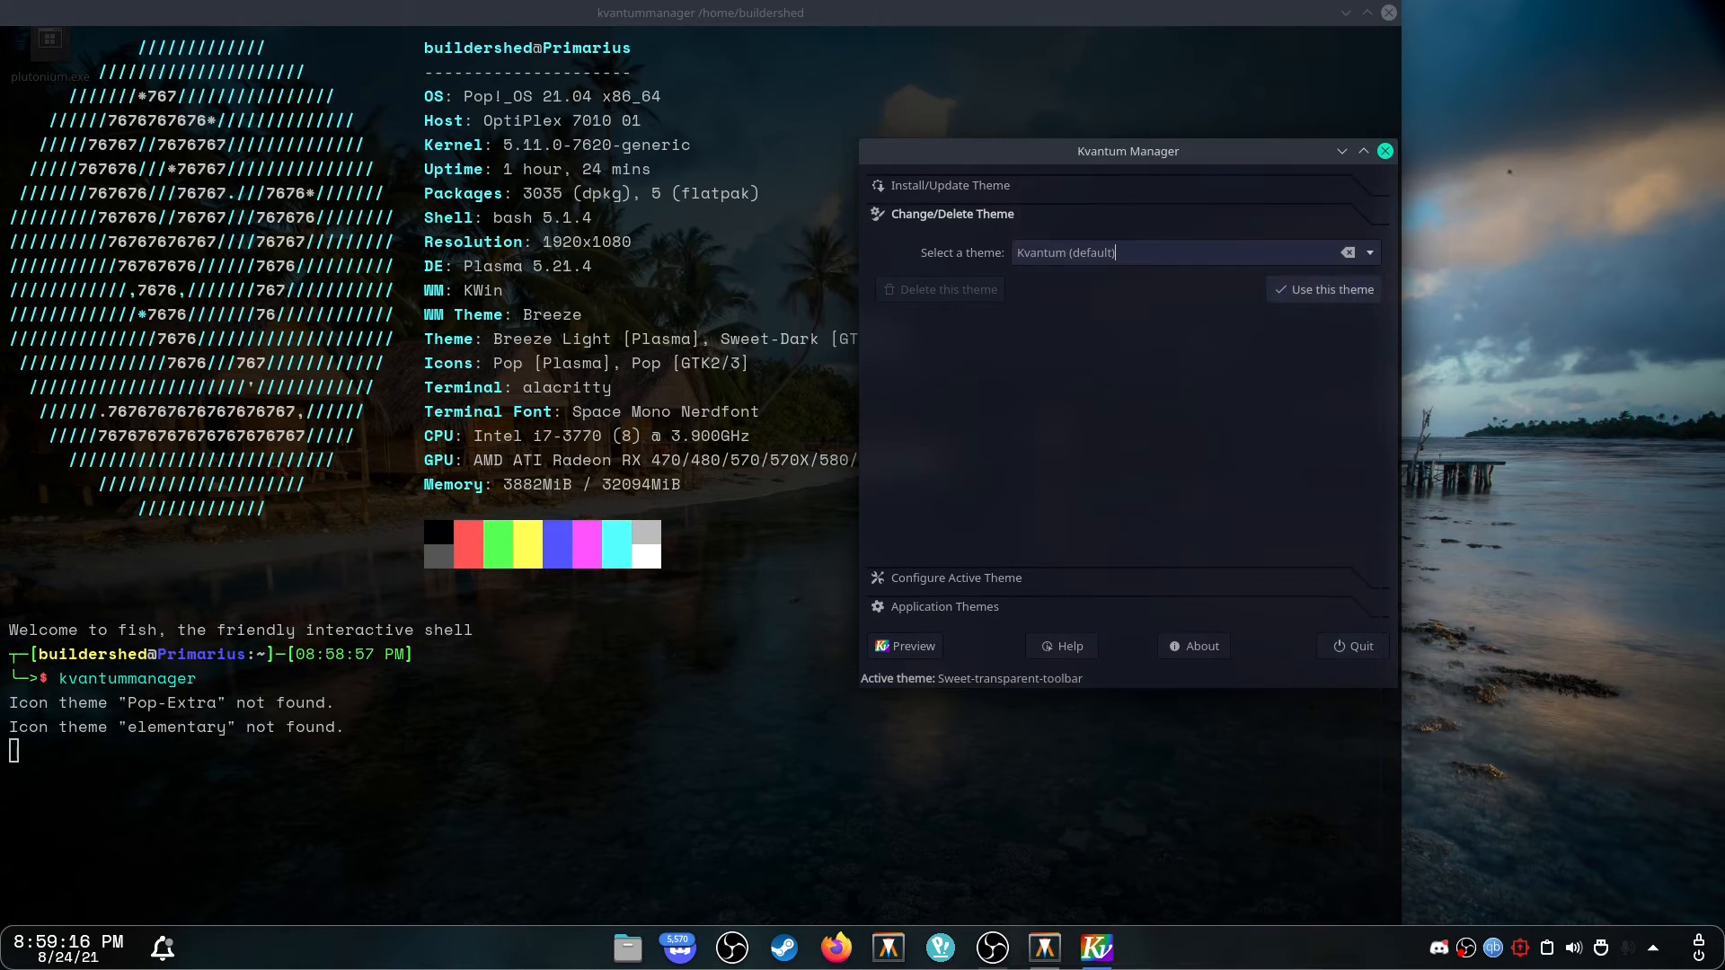
click(1324, 289)
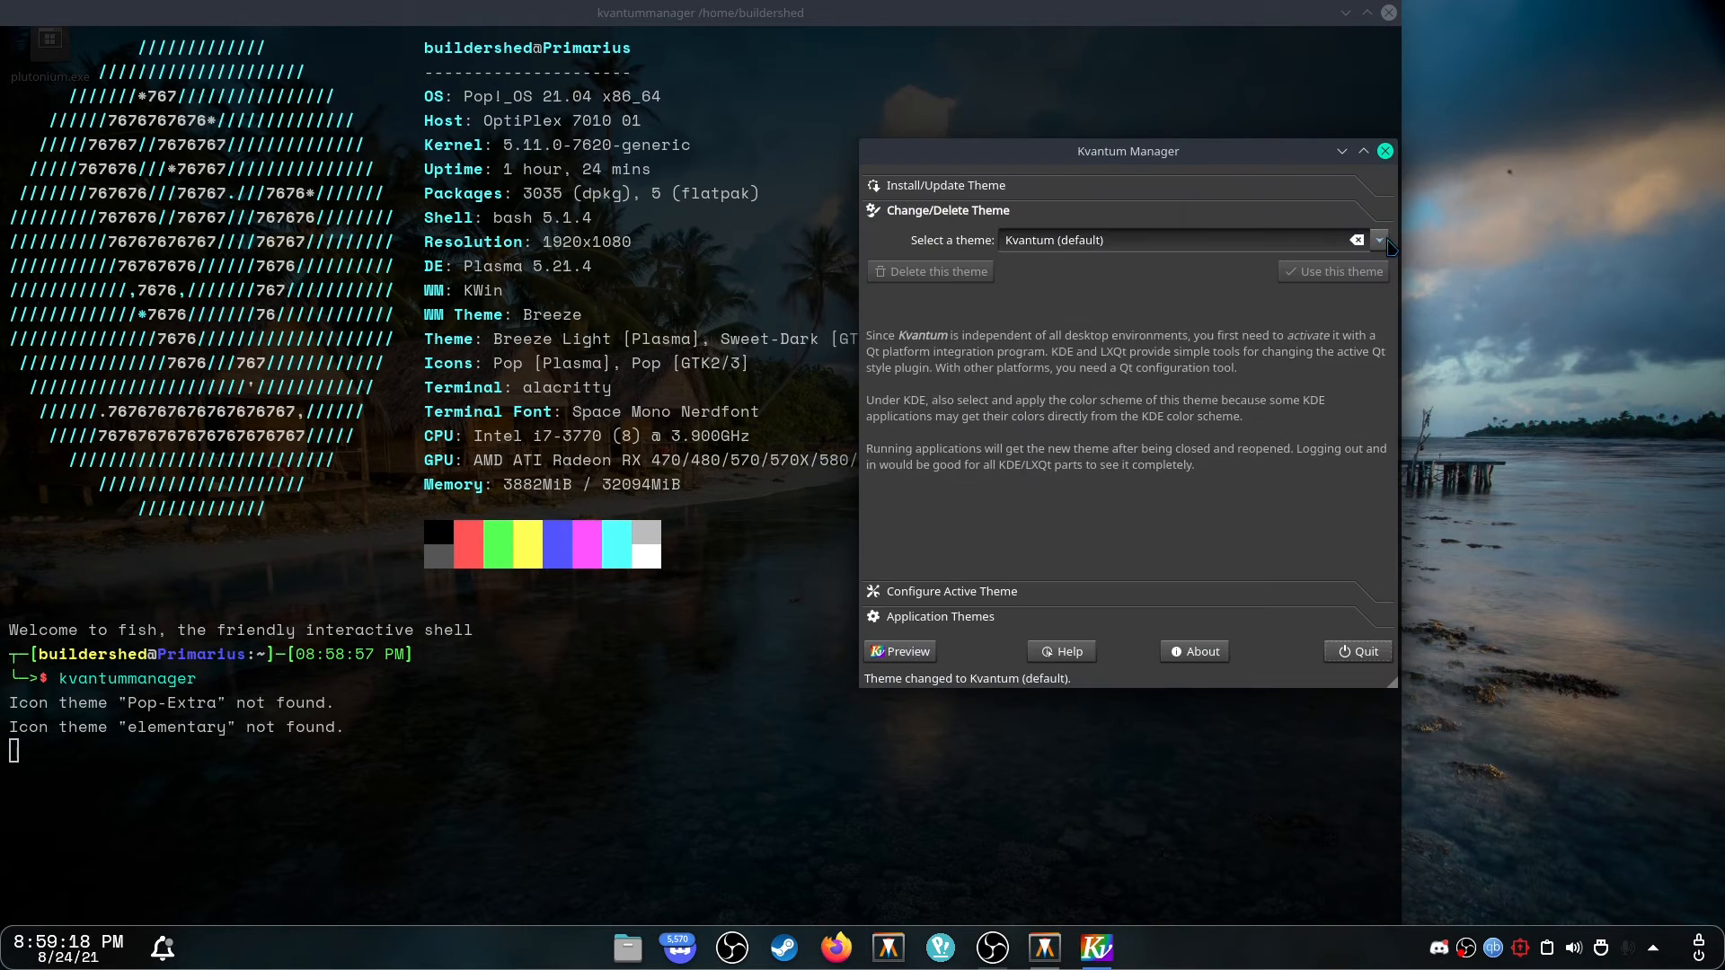
Pick KvYaru from the theme list and apply it.
click(1381, 241)
click(1381, 244)
click(1381, 244)
click(1381, 244)
click(1381, 243)
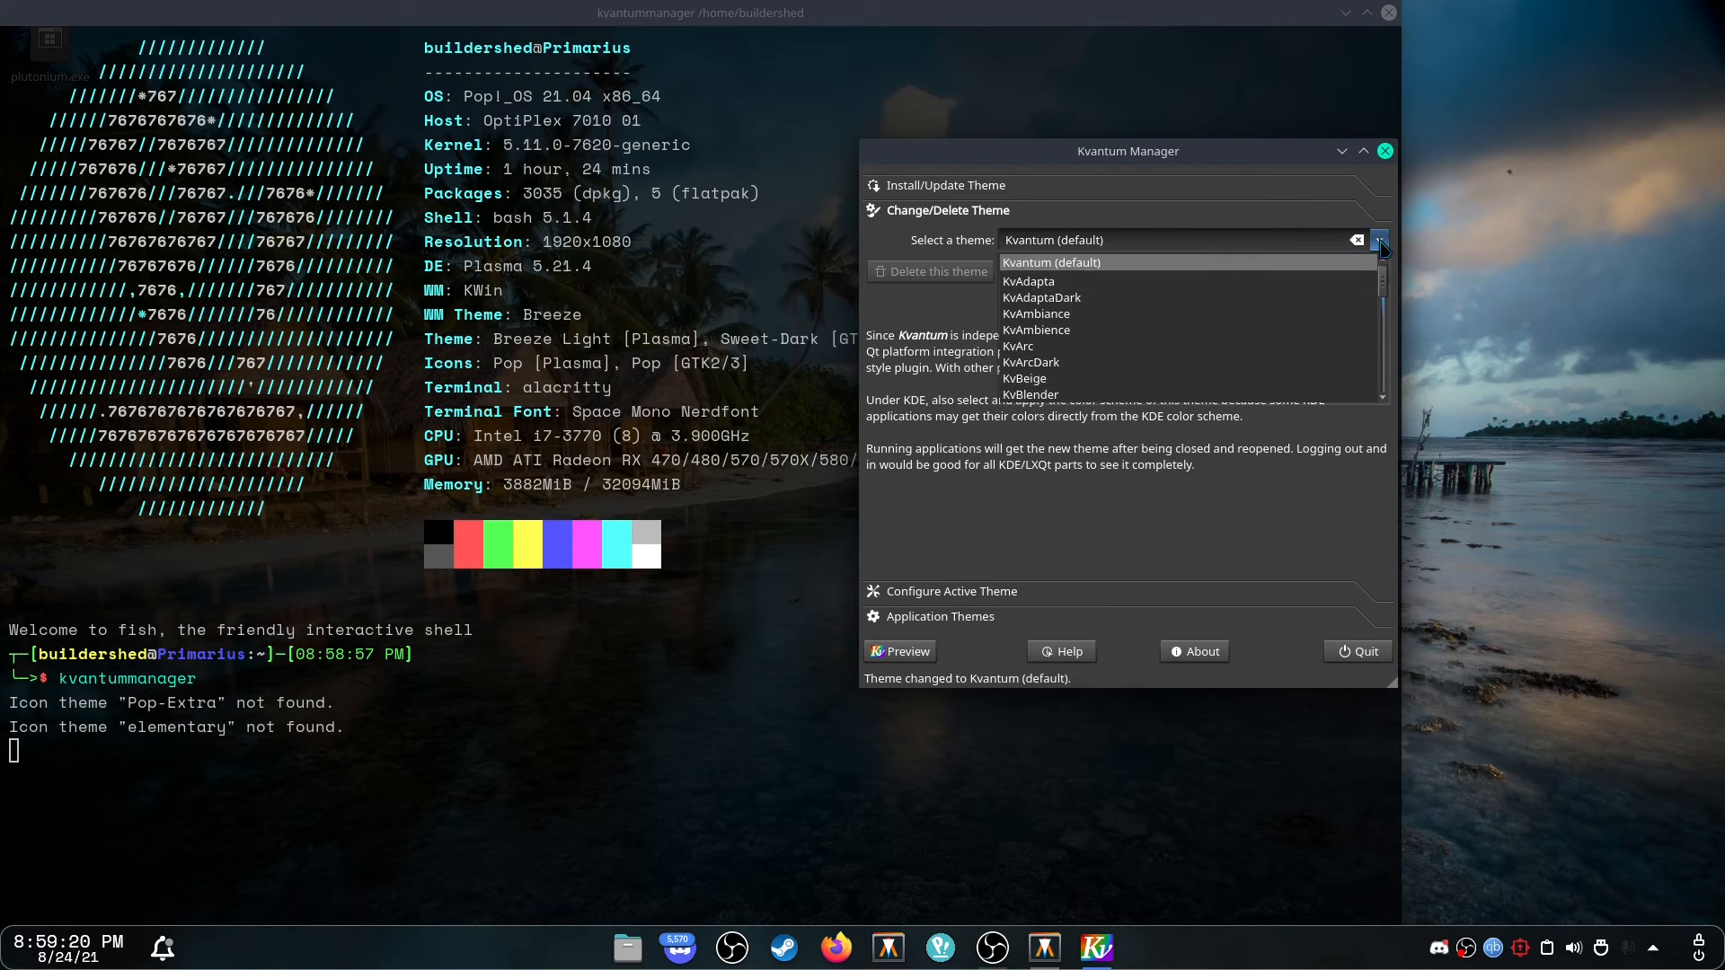
click(1381, 243)
click(1365, 242)
scroll(1068, 346, down, 5)
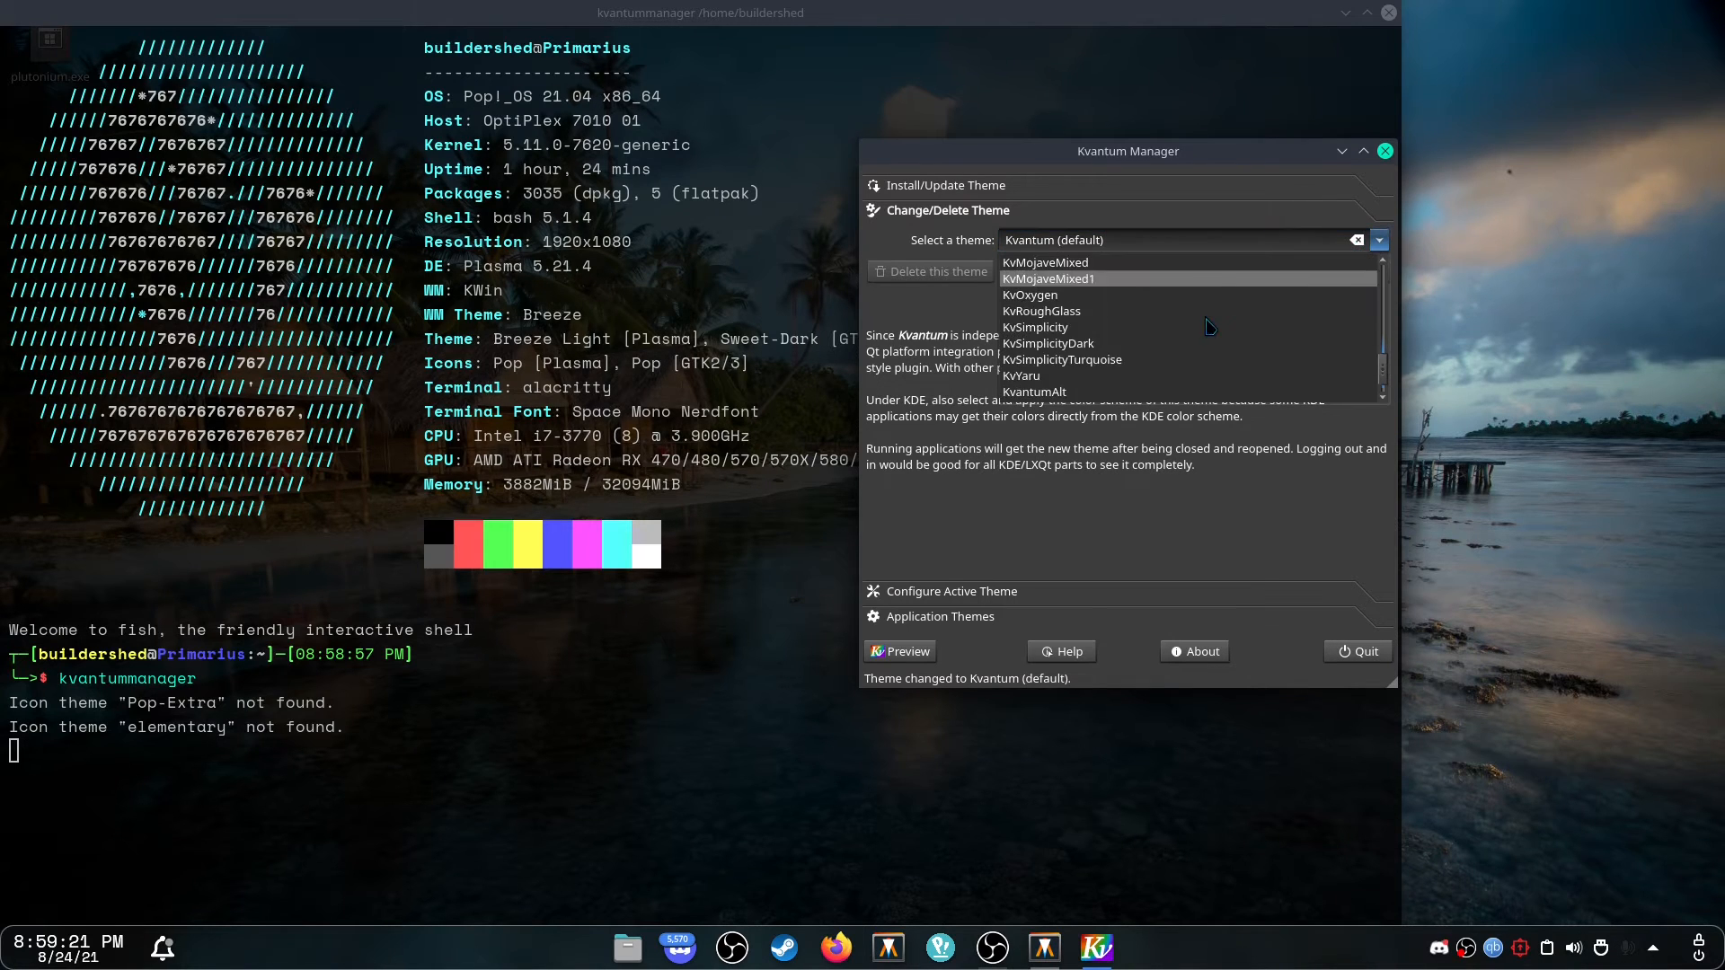
click(1068, 346)
click(1324, 271)
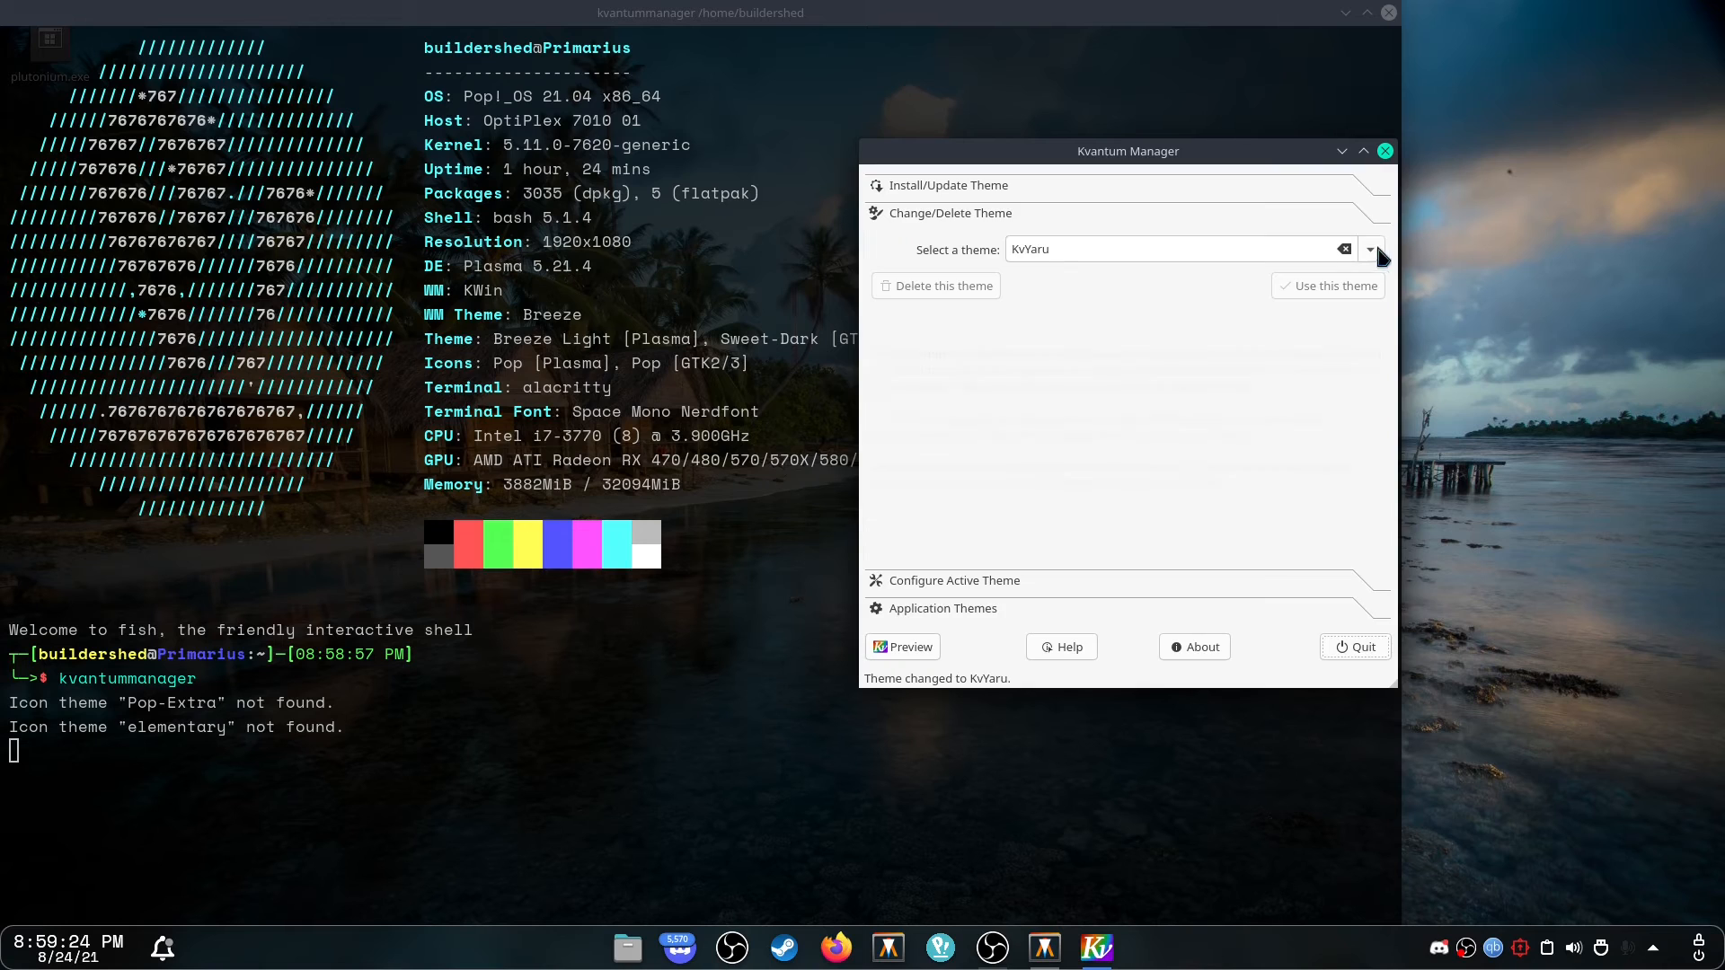
Pick WhiteSur-dark from the theme list and apply it.
click(1372, 252)
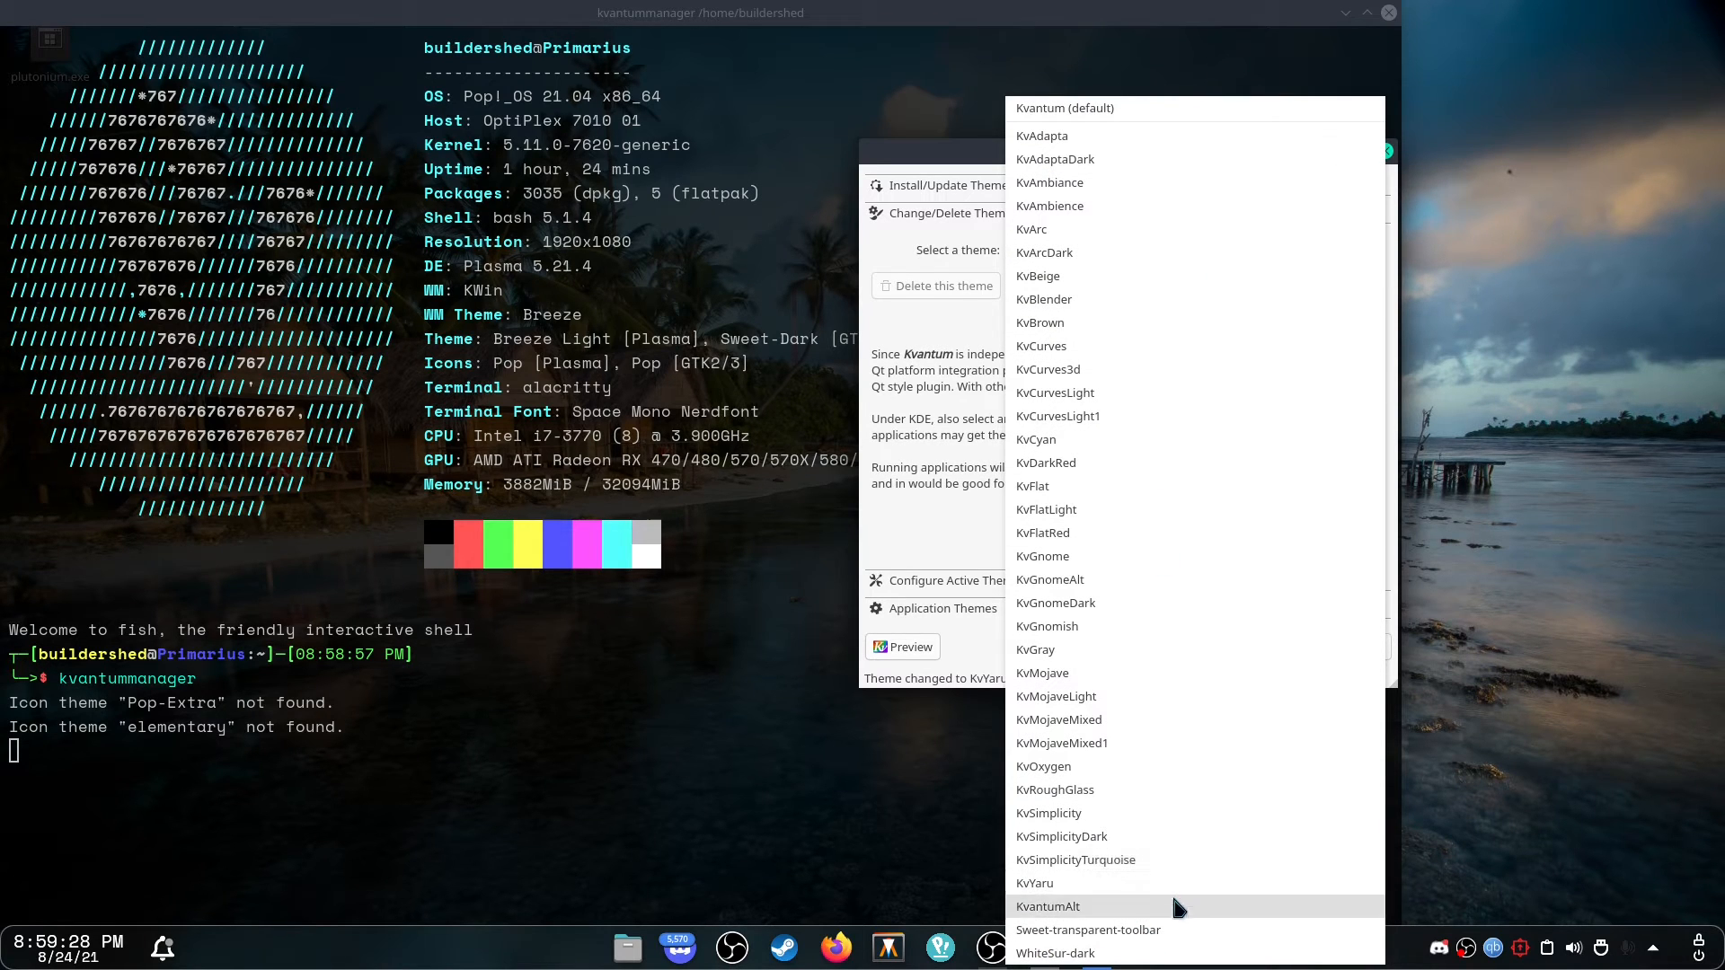
click(1141, 952)
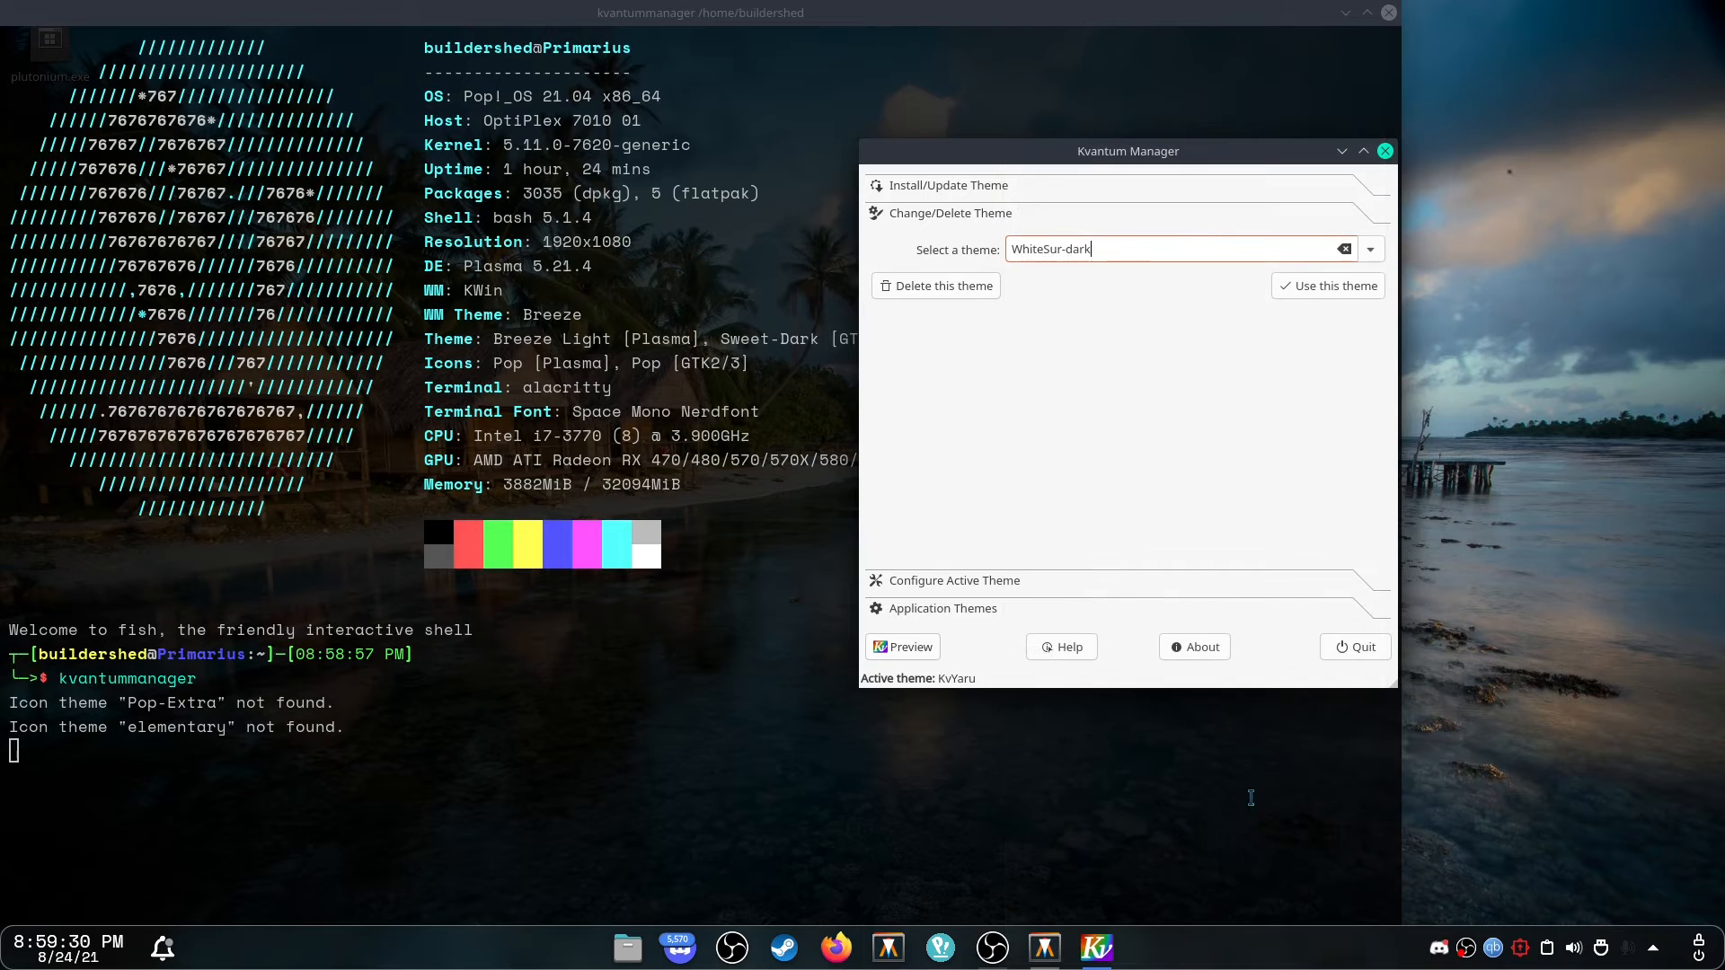
click(1327, 281)
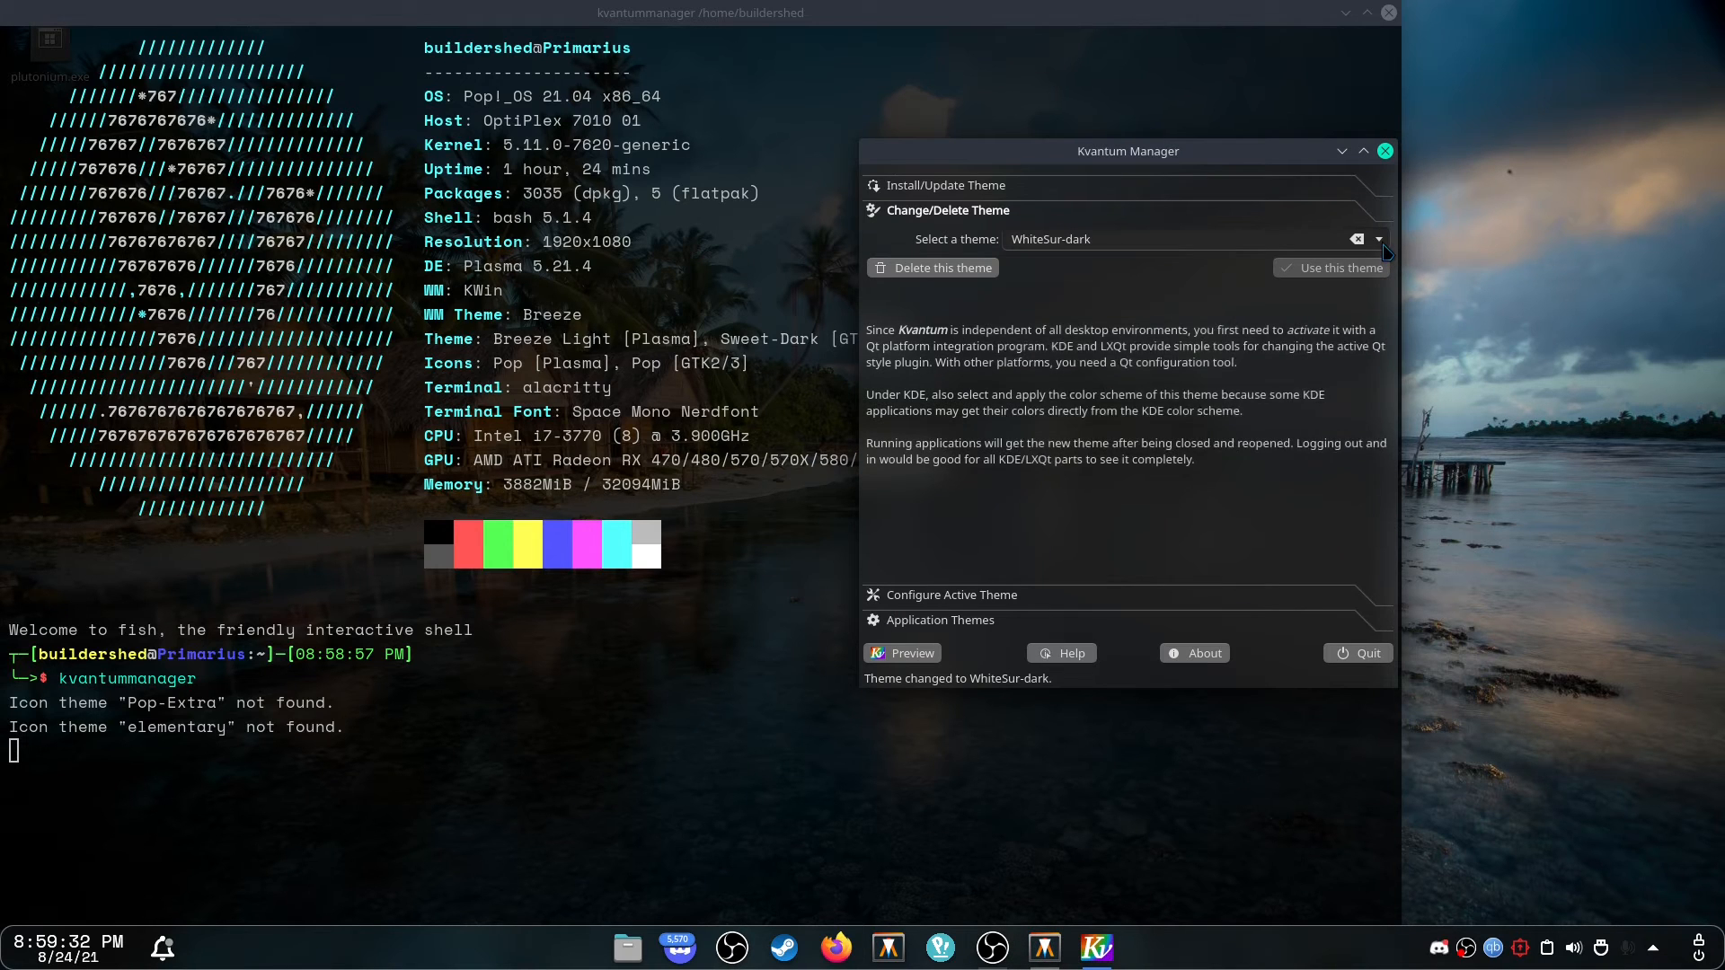
Pick Sweet-transparent-toolbar from the theme list and apply it.
click(1379, 240)
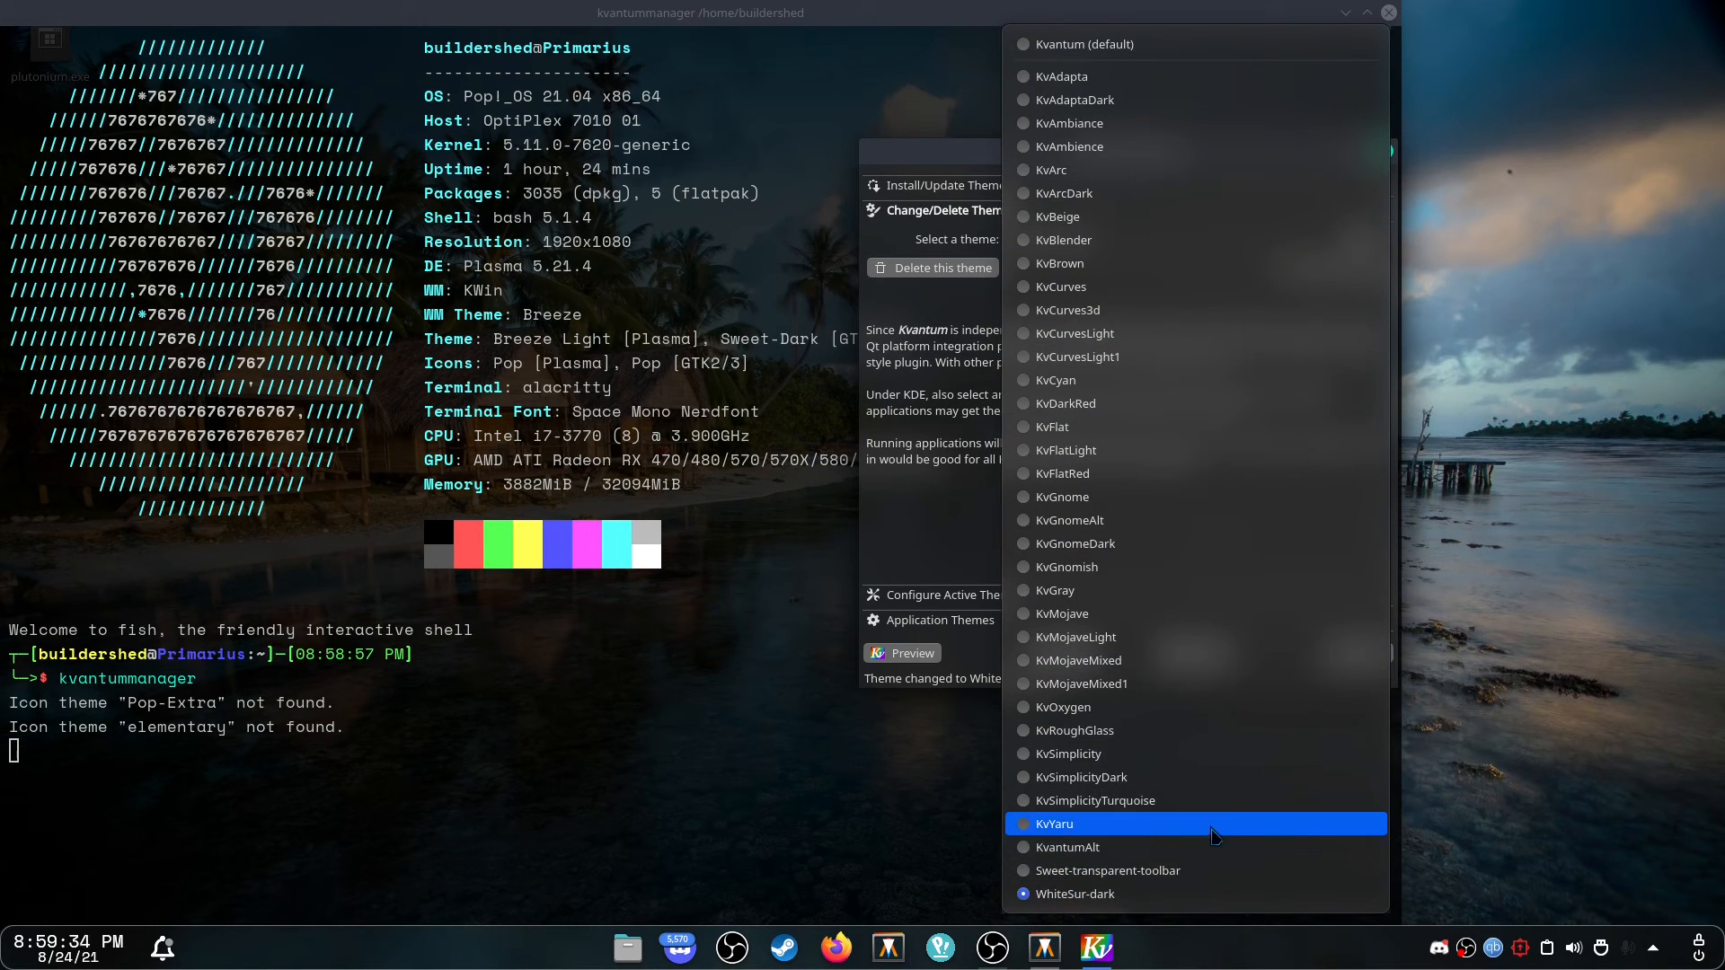
click(1158, 871)
click(1178, 720)
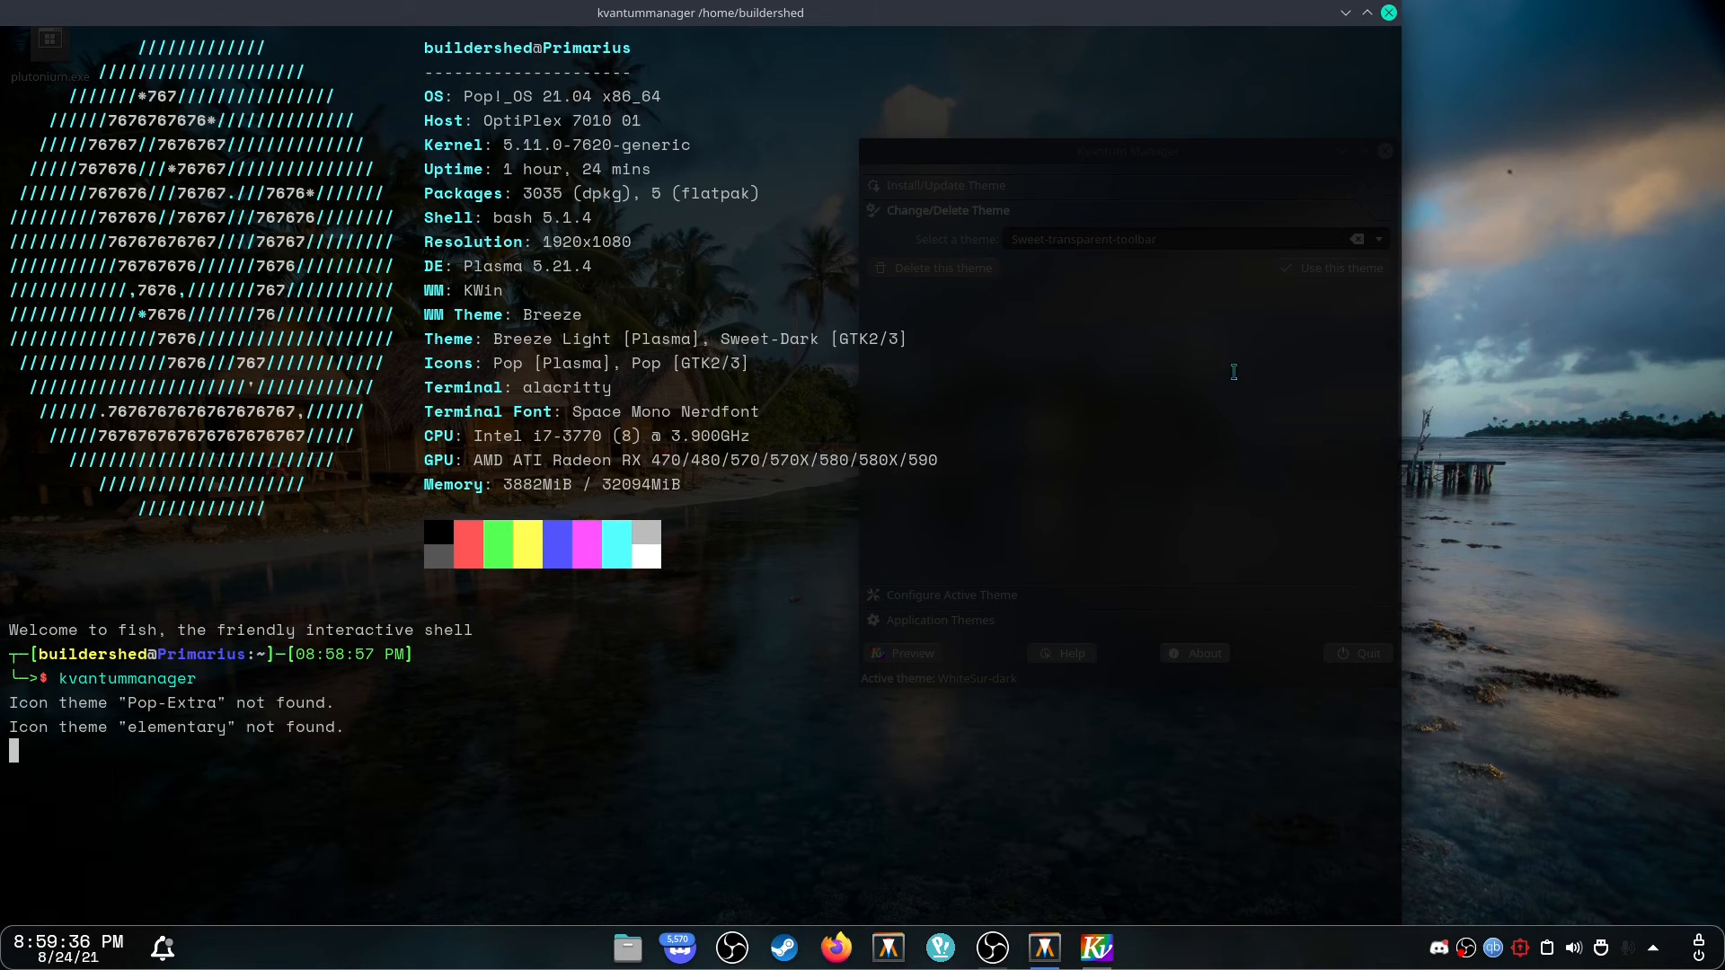
drag(1302, 30, 847, 355)
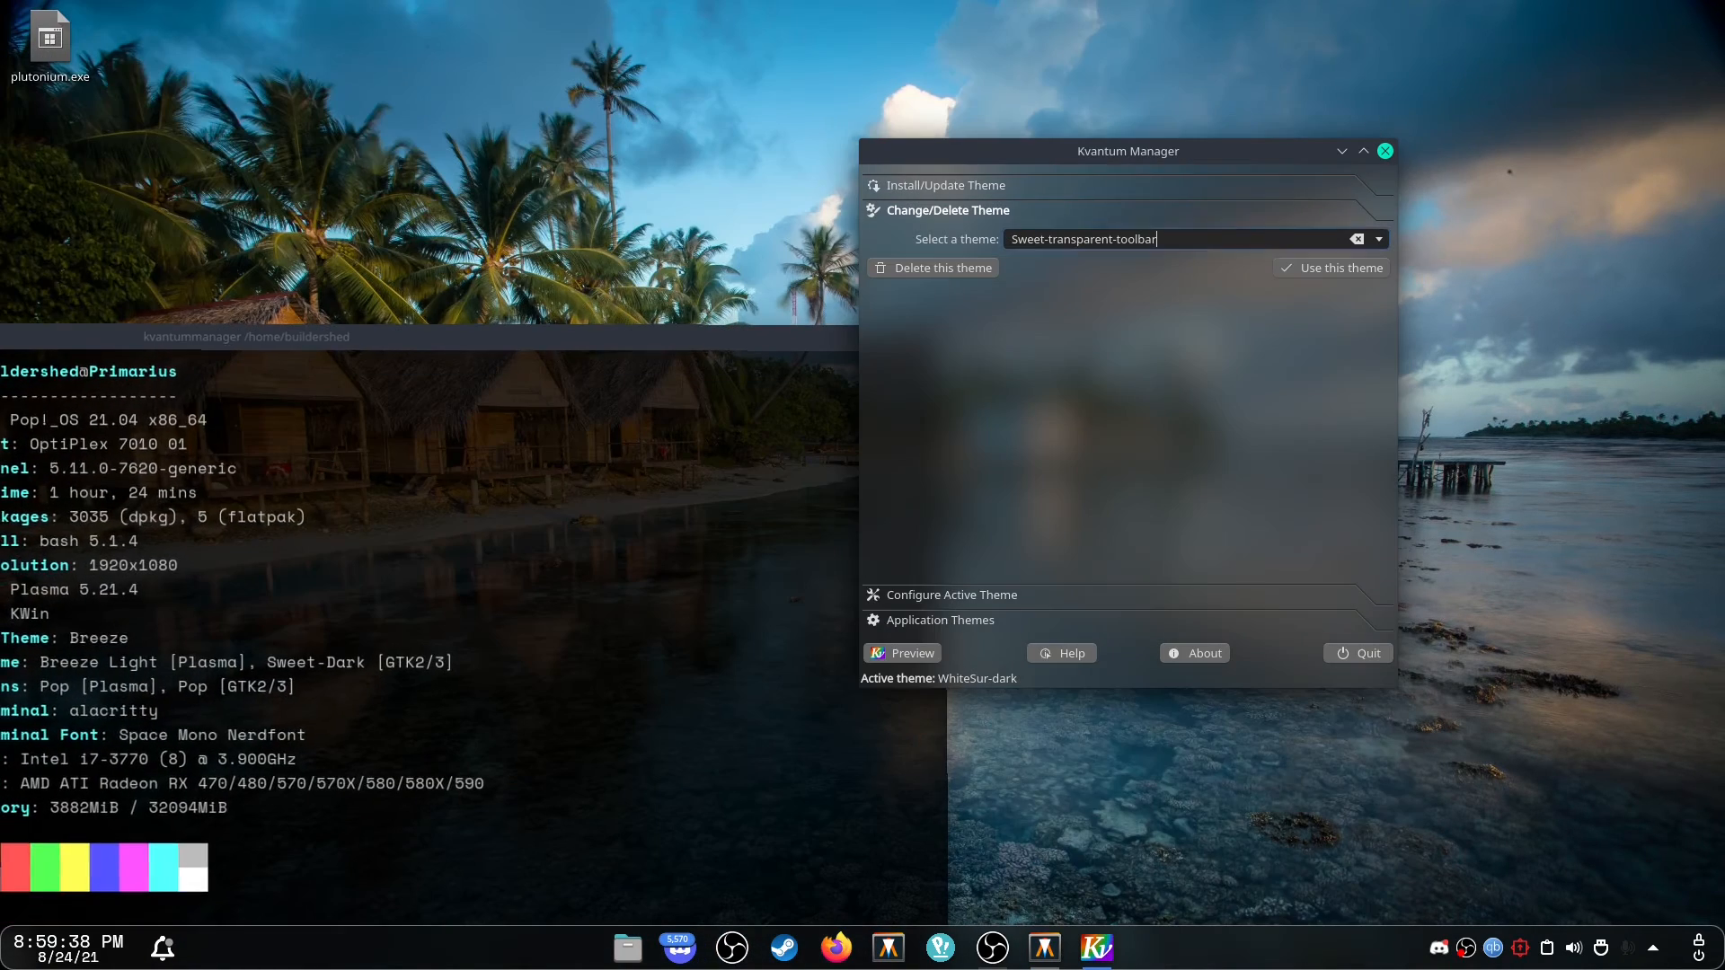
click(1326, 289)
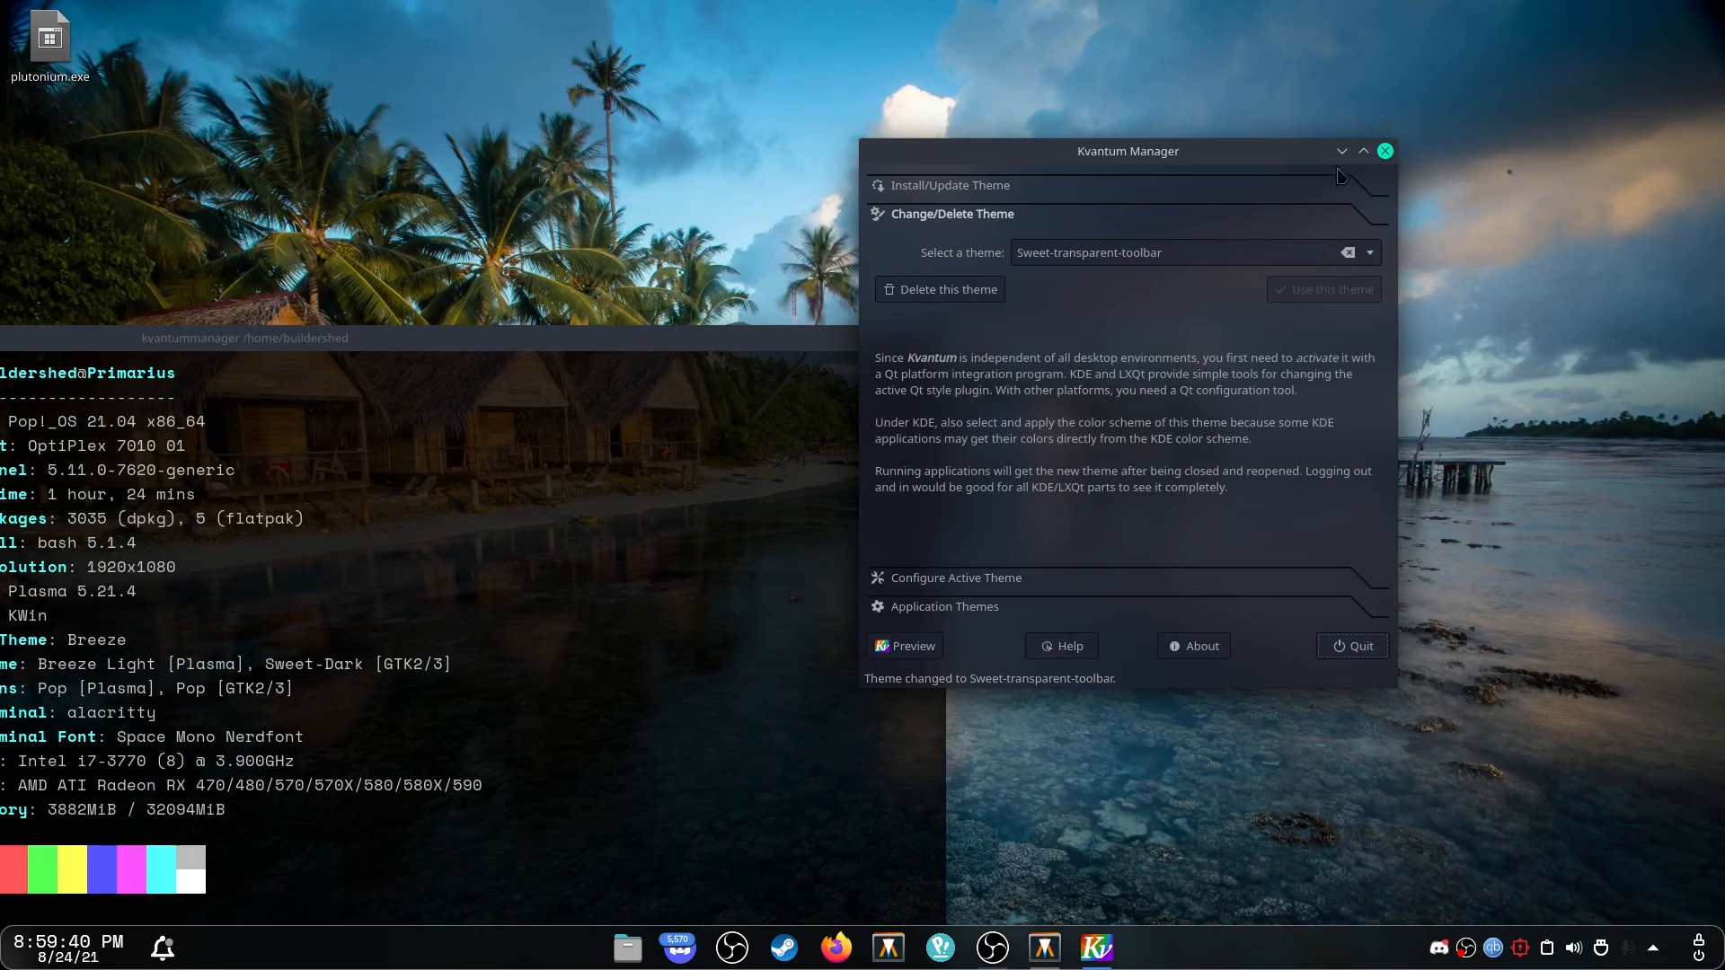
Close Kvantum Manager and exit the terminal.
click(1386, 151)
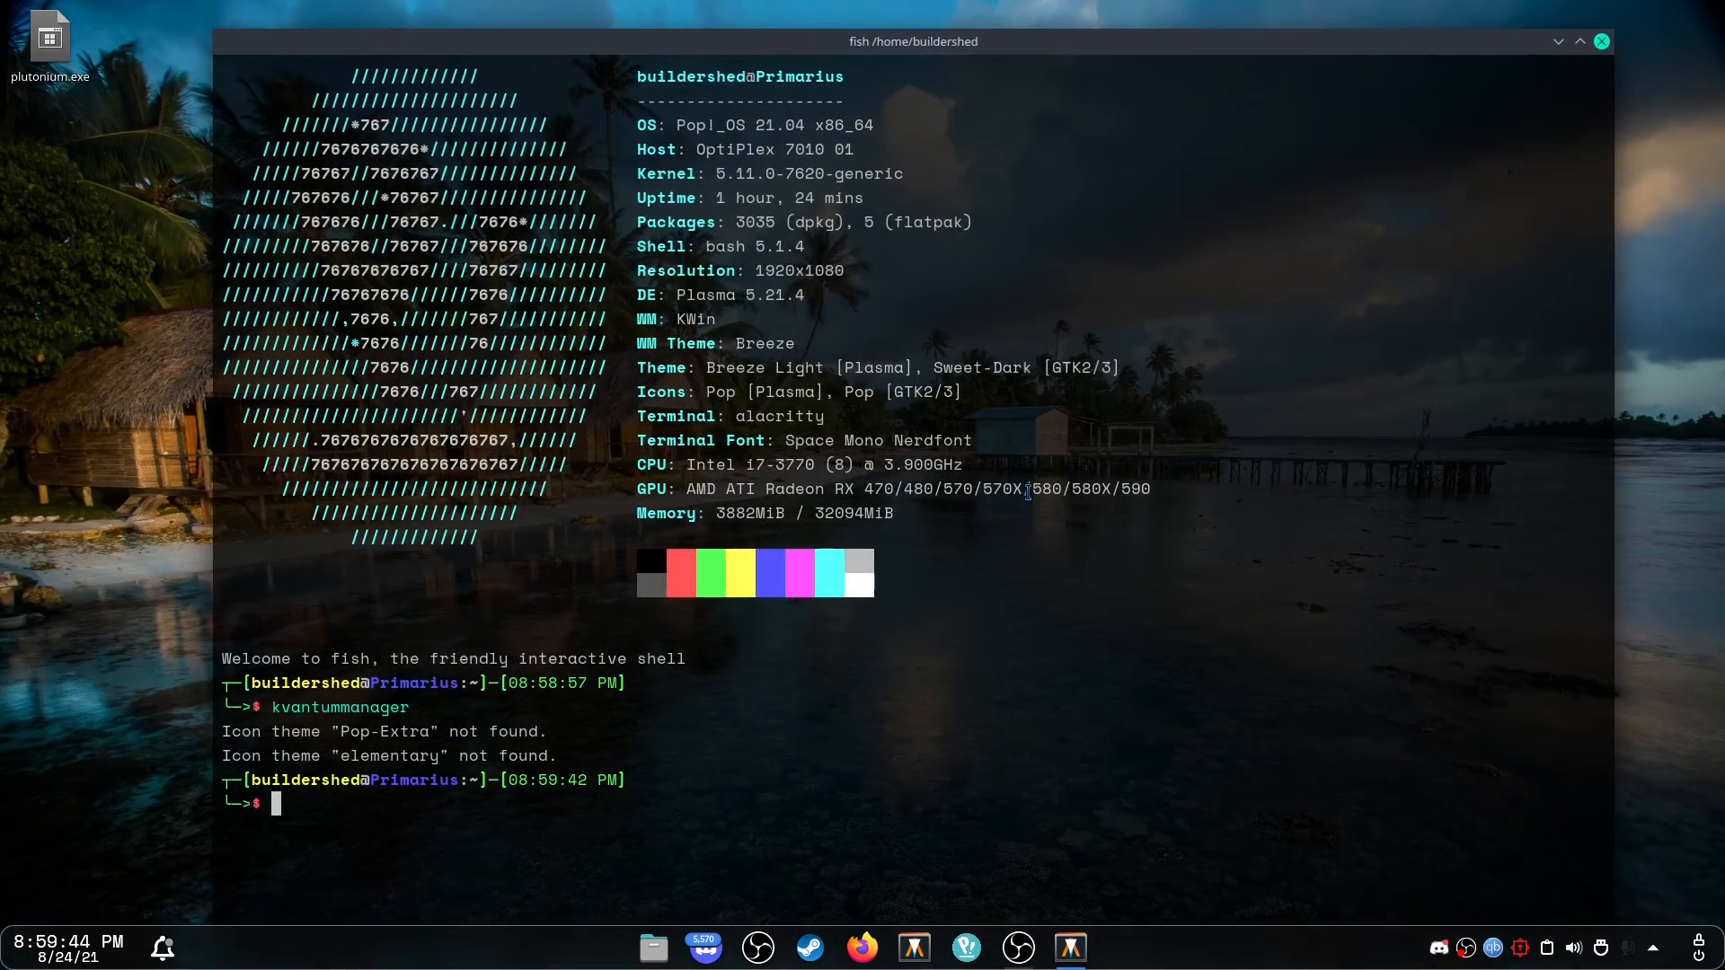
text(exit)
key(Return)
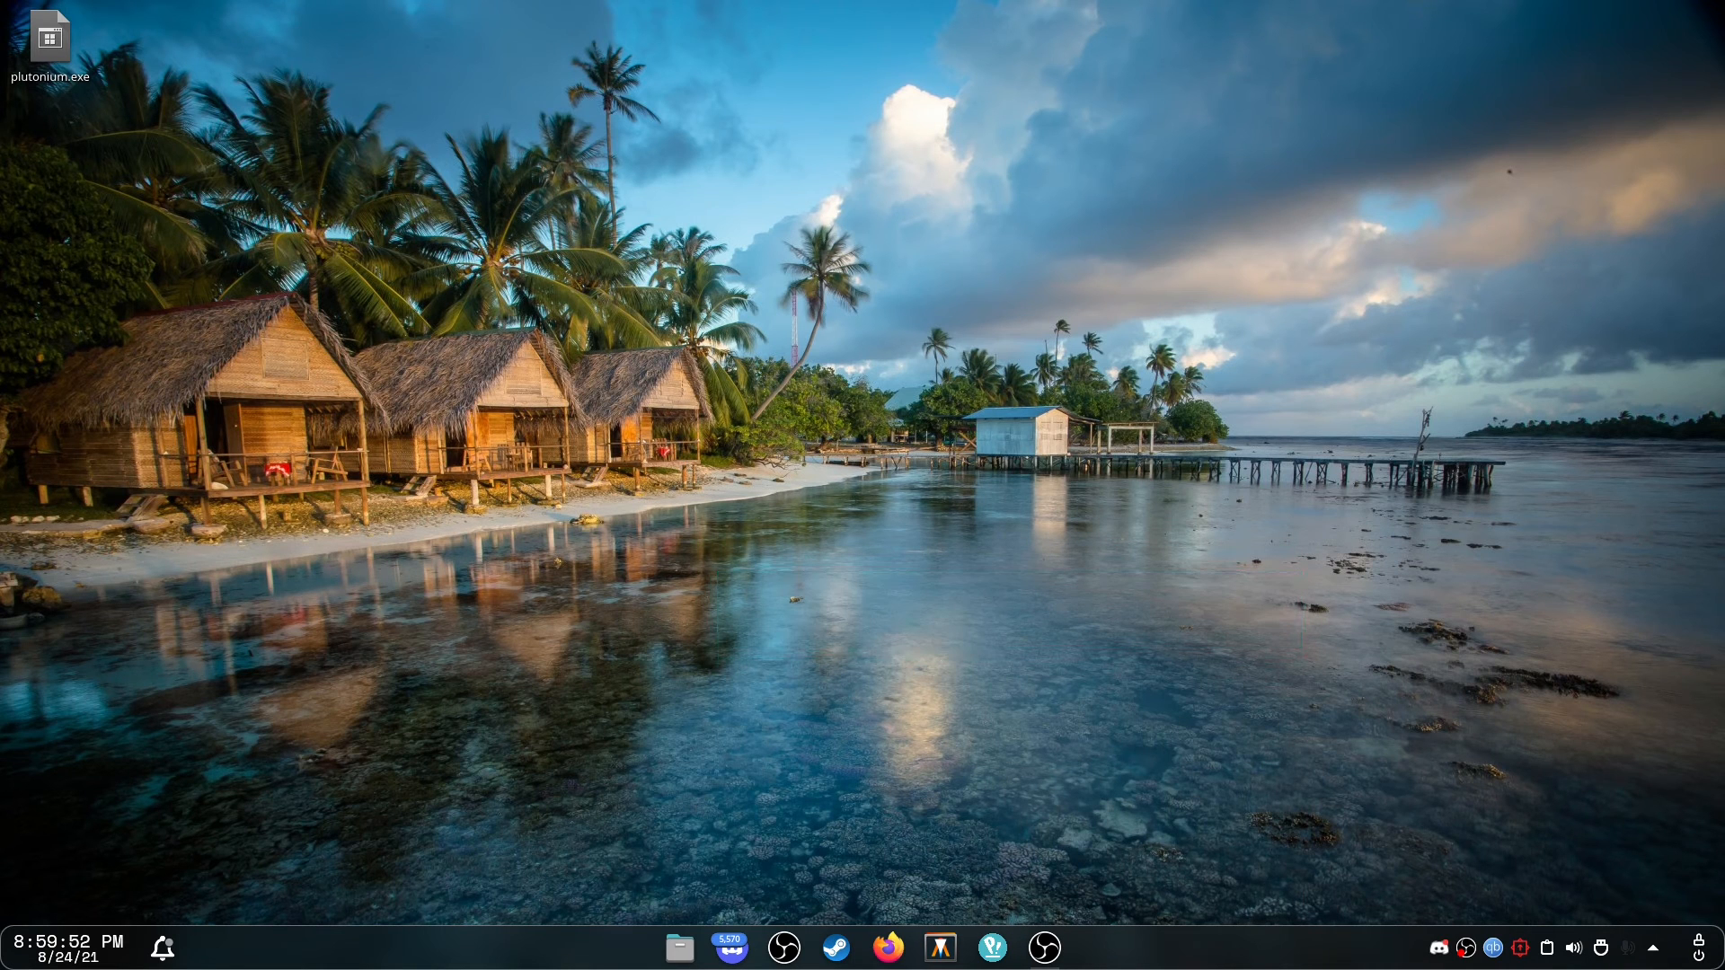
Open the Latte dock's edit settings and switch on Advanced mode.
right_click(1206, 961)
click(1271, 941)
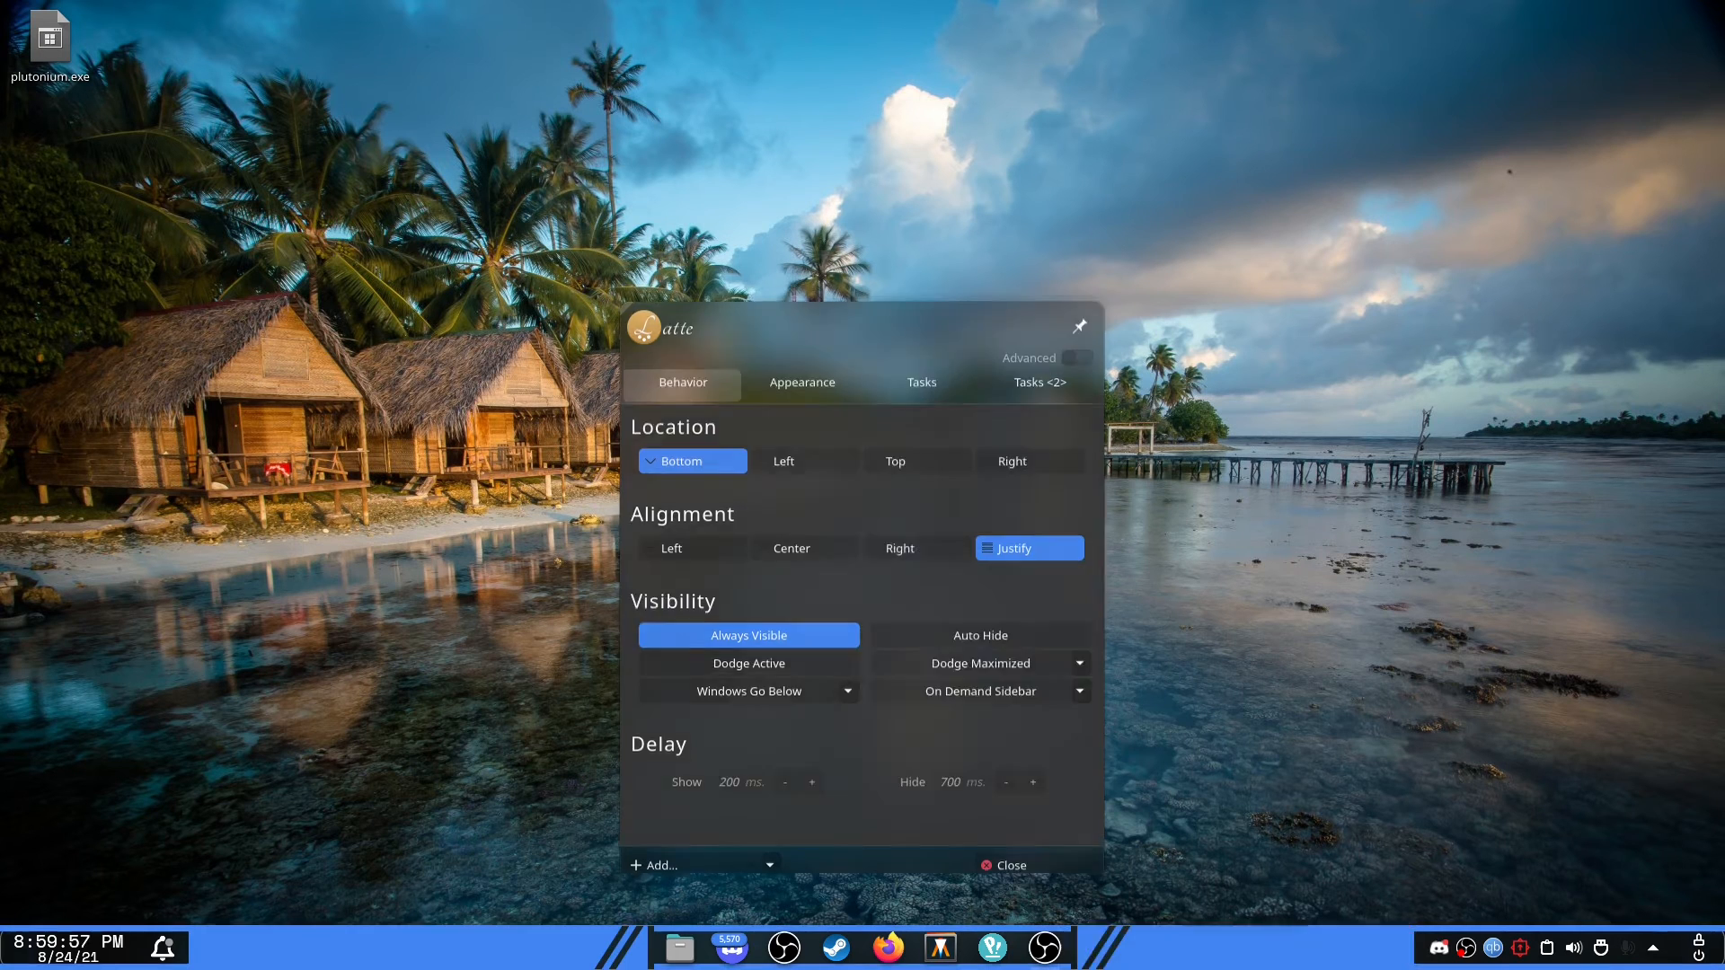
click(1076, 347)
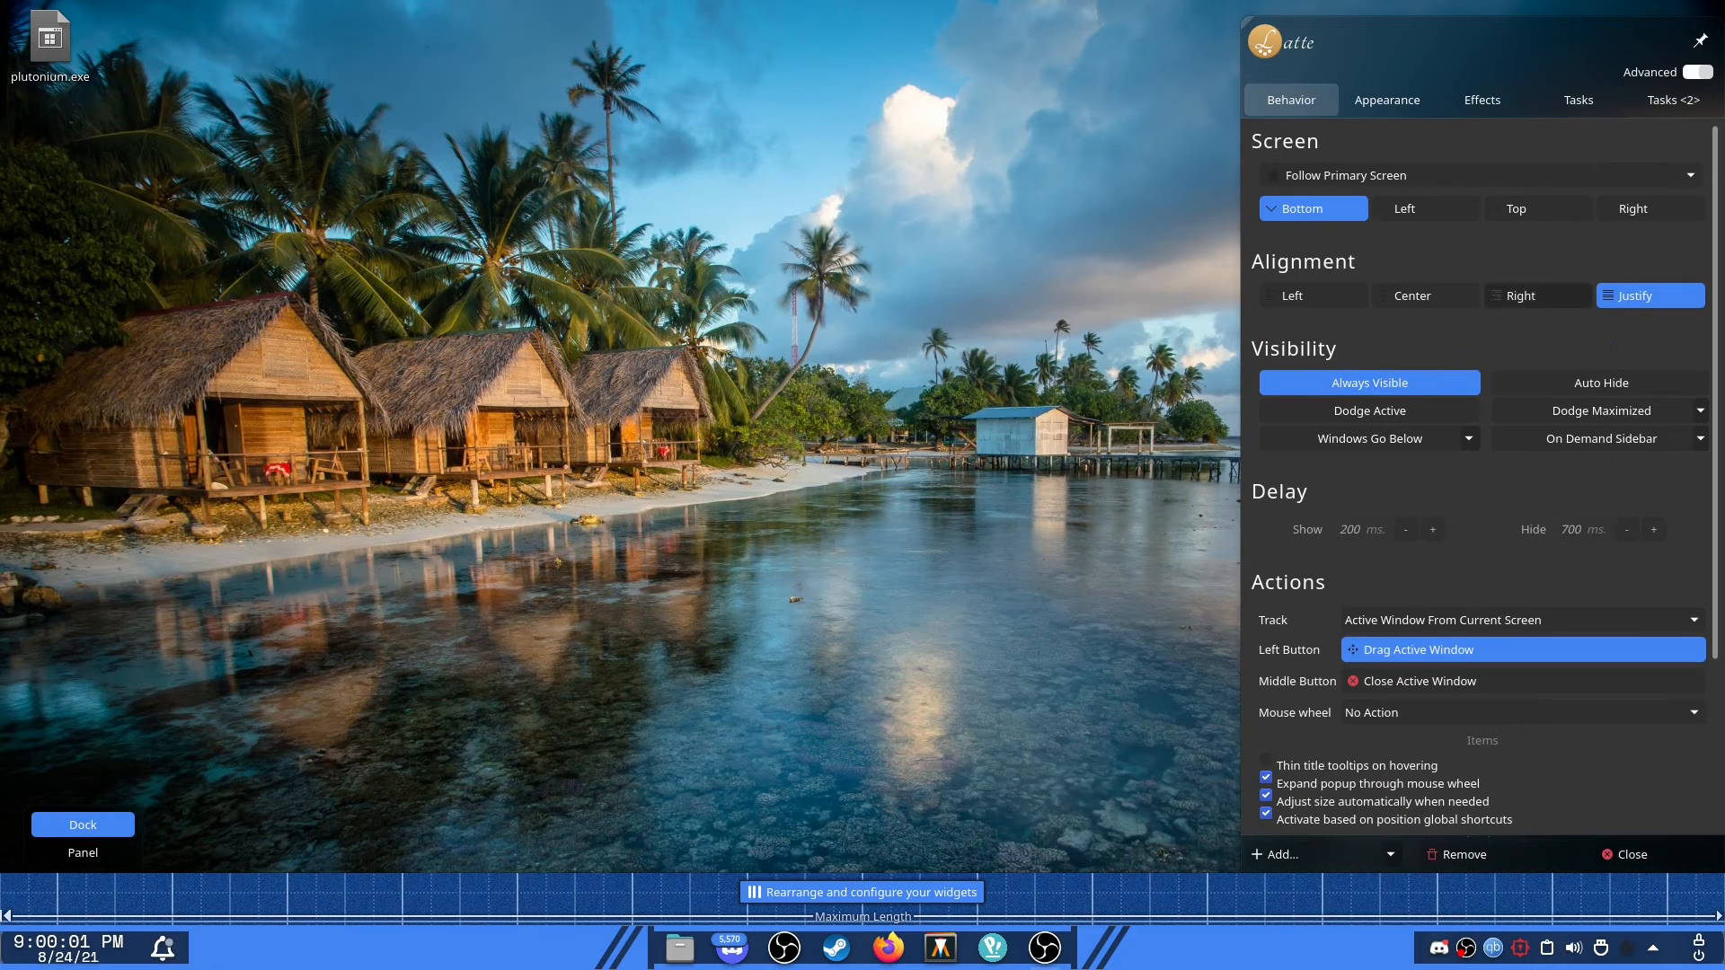
mouse_move(102, 949)
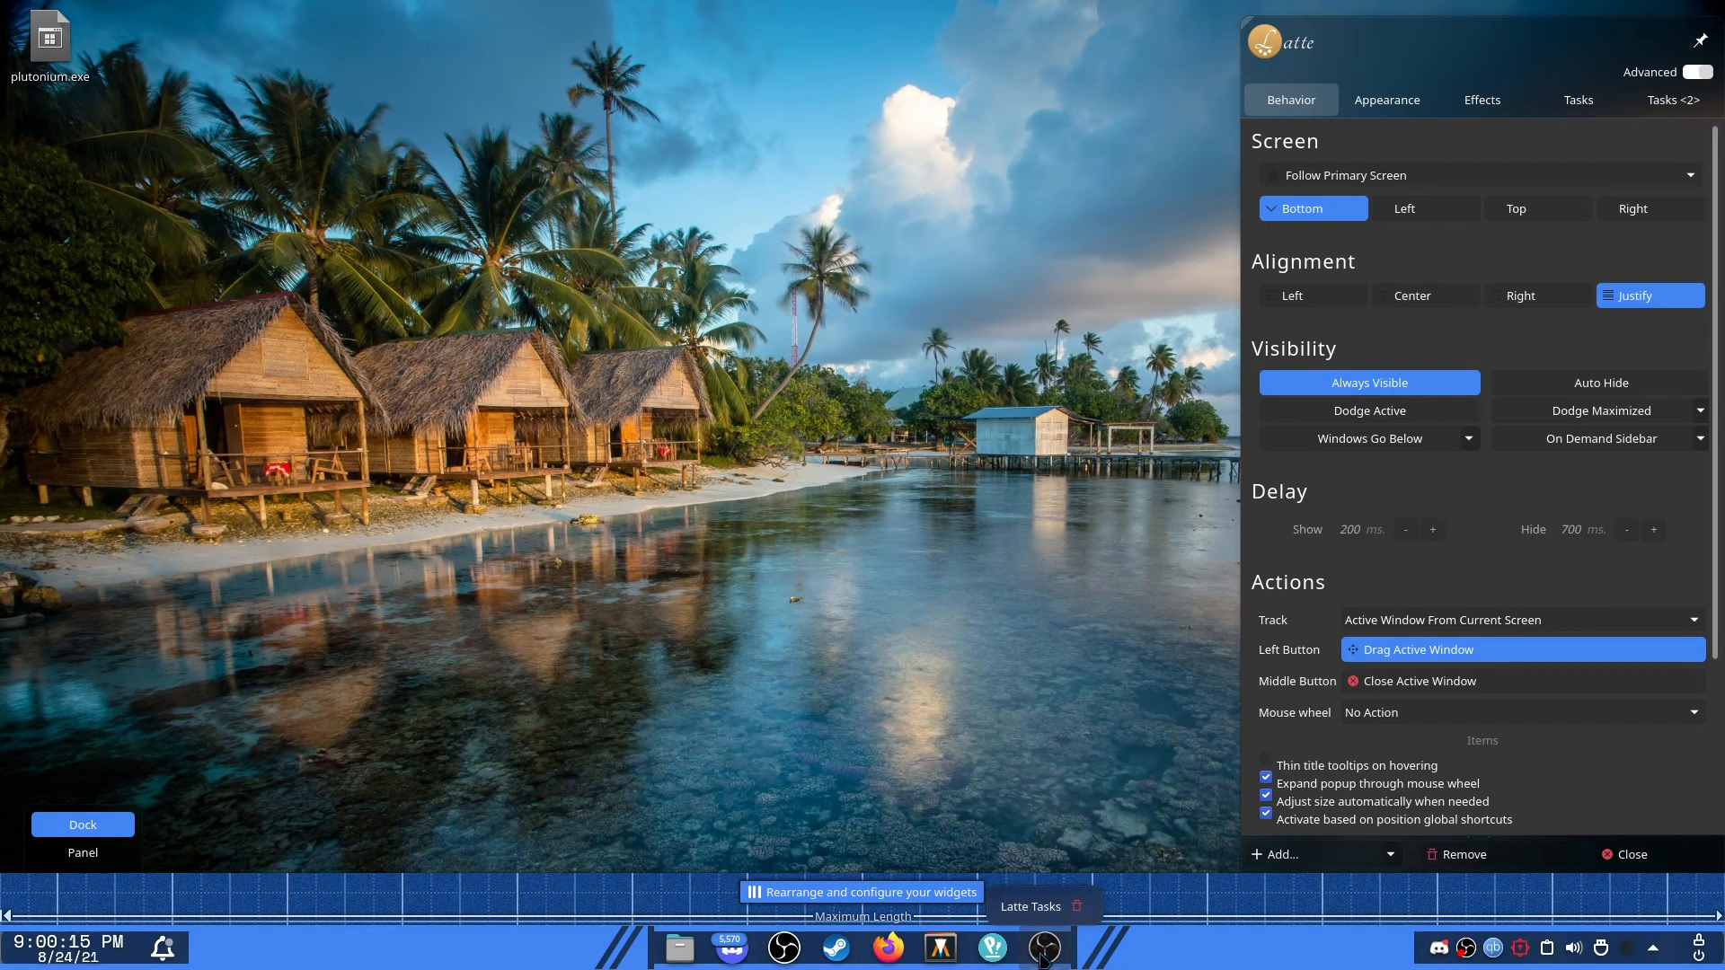
Compare the options in the dock's Tasks and Tasks <2> settings tabs.
click(1583, 102)
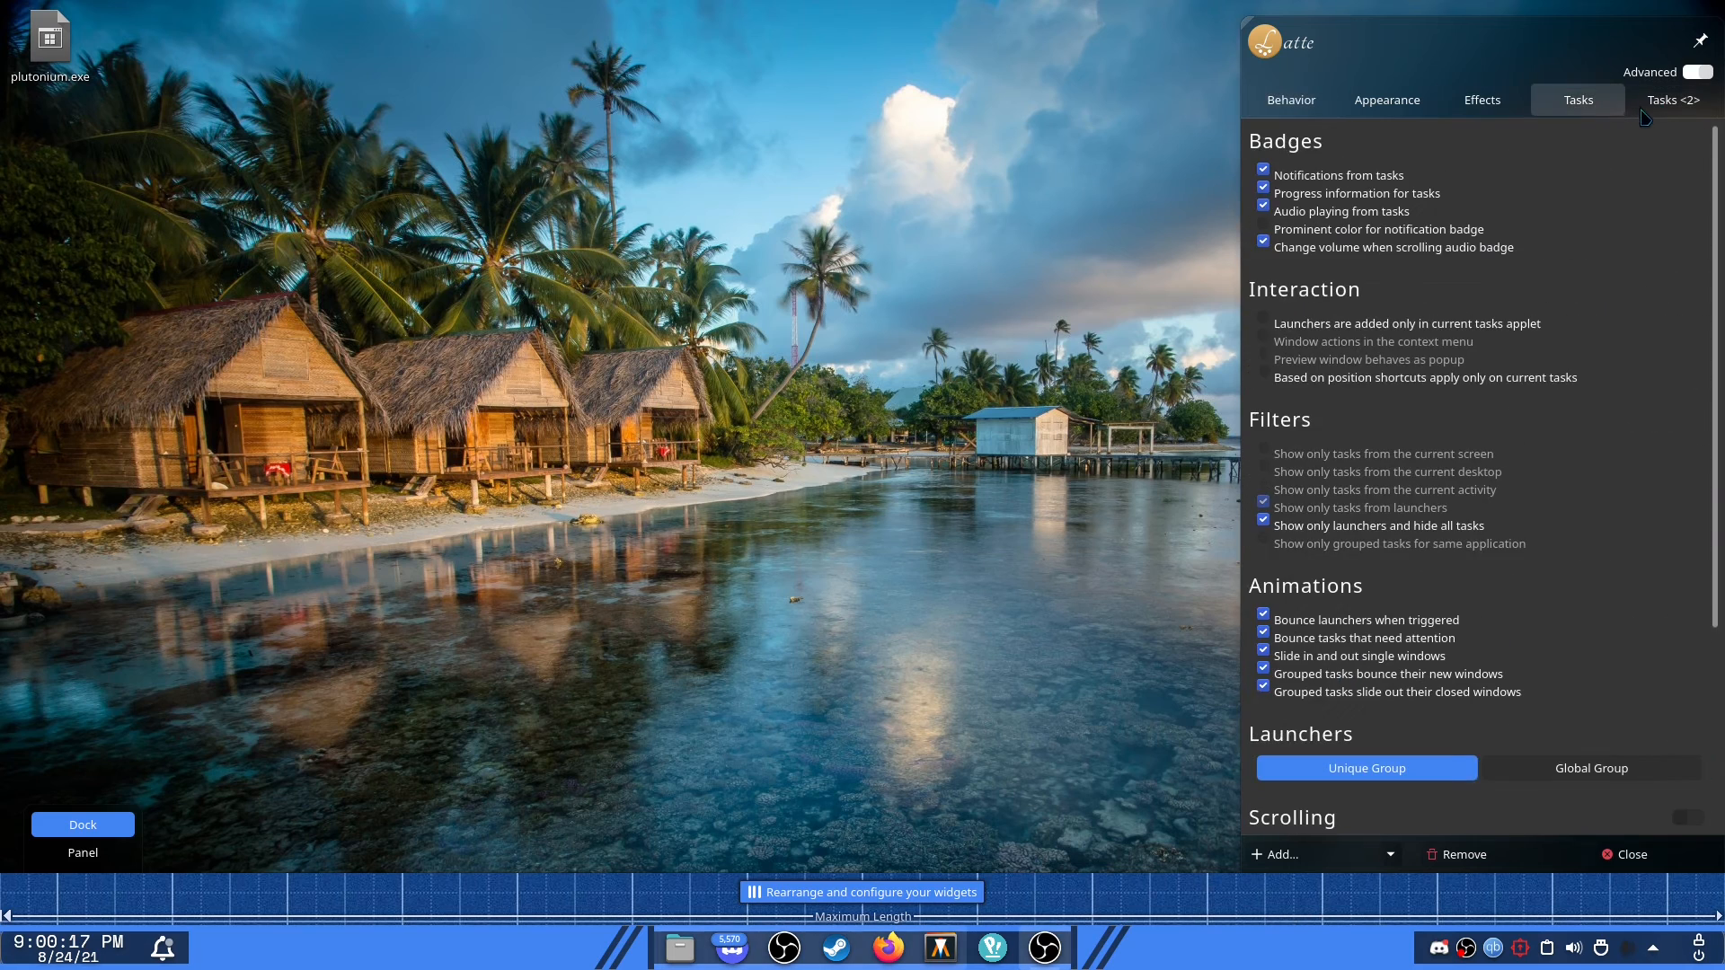
click(1662, 101)
click(1578, 101)
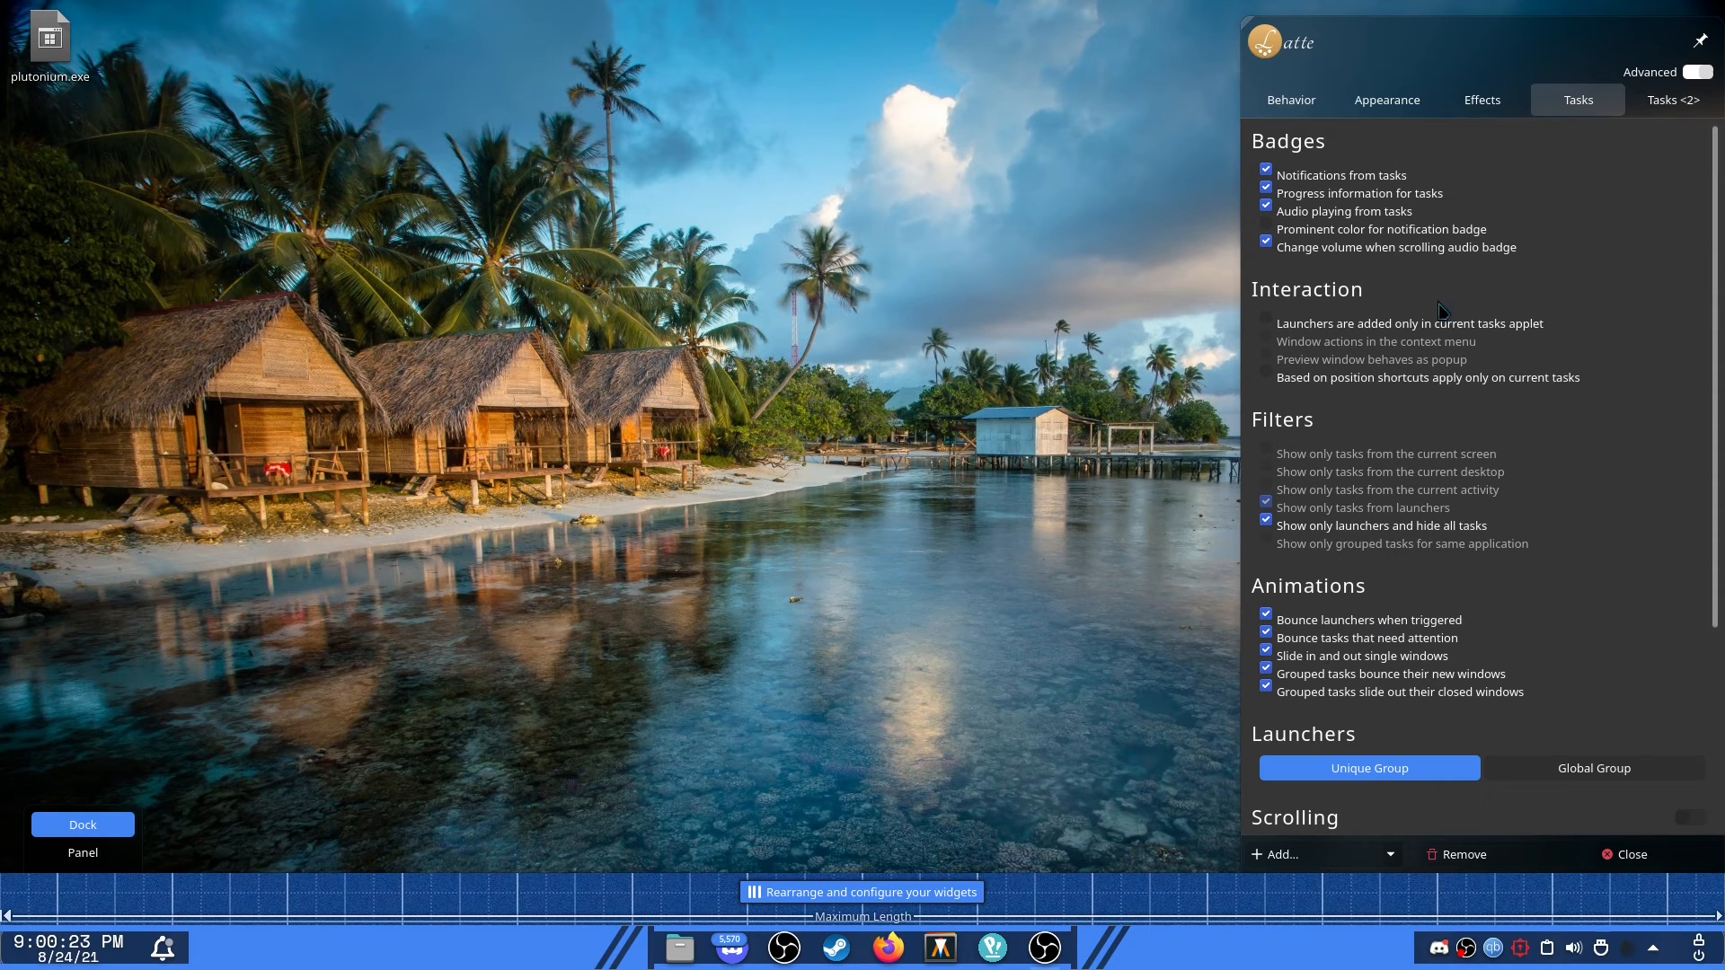
scroll(1486, 423, down, 1)
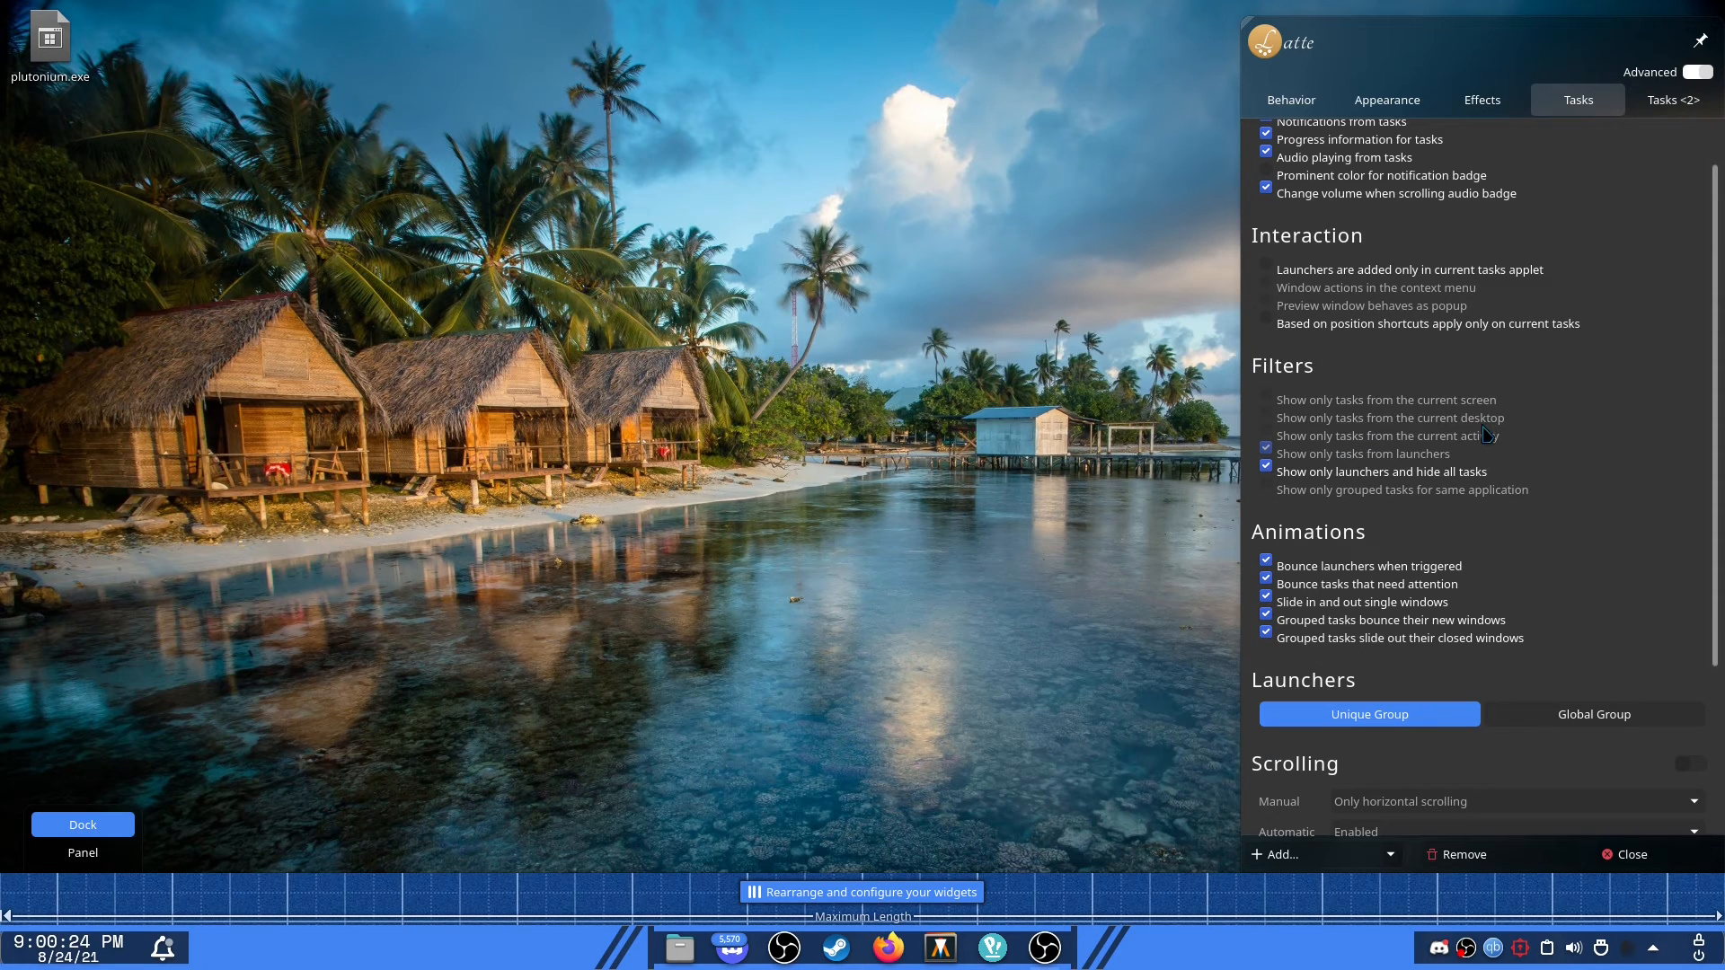
Toggle the 'Show only launchers and hide all tasks' filter off and back on.
click(1267, 469)
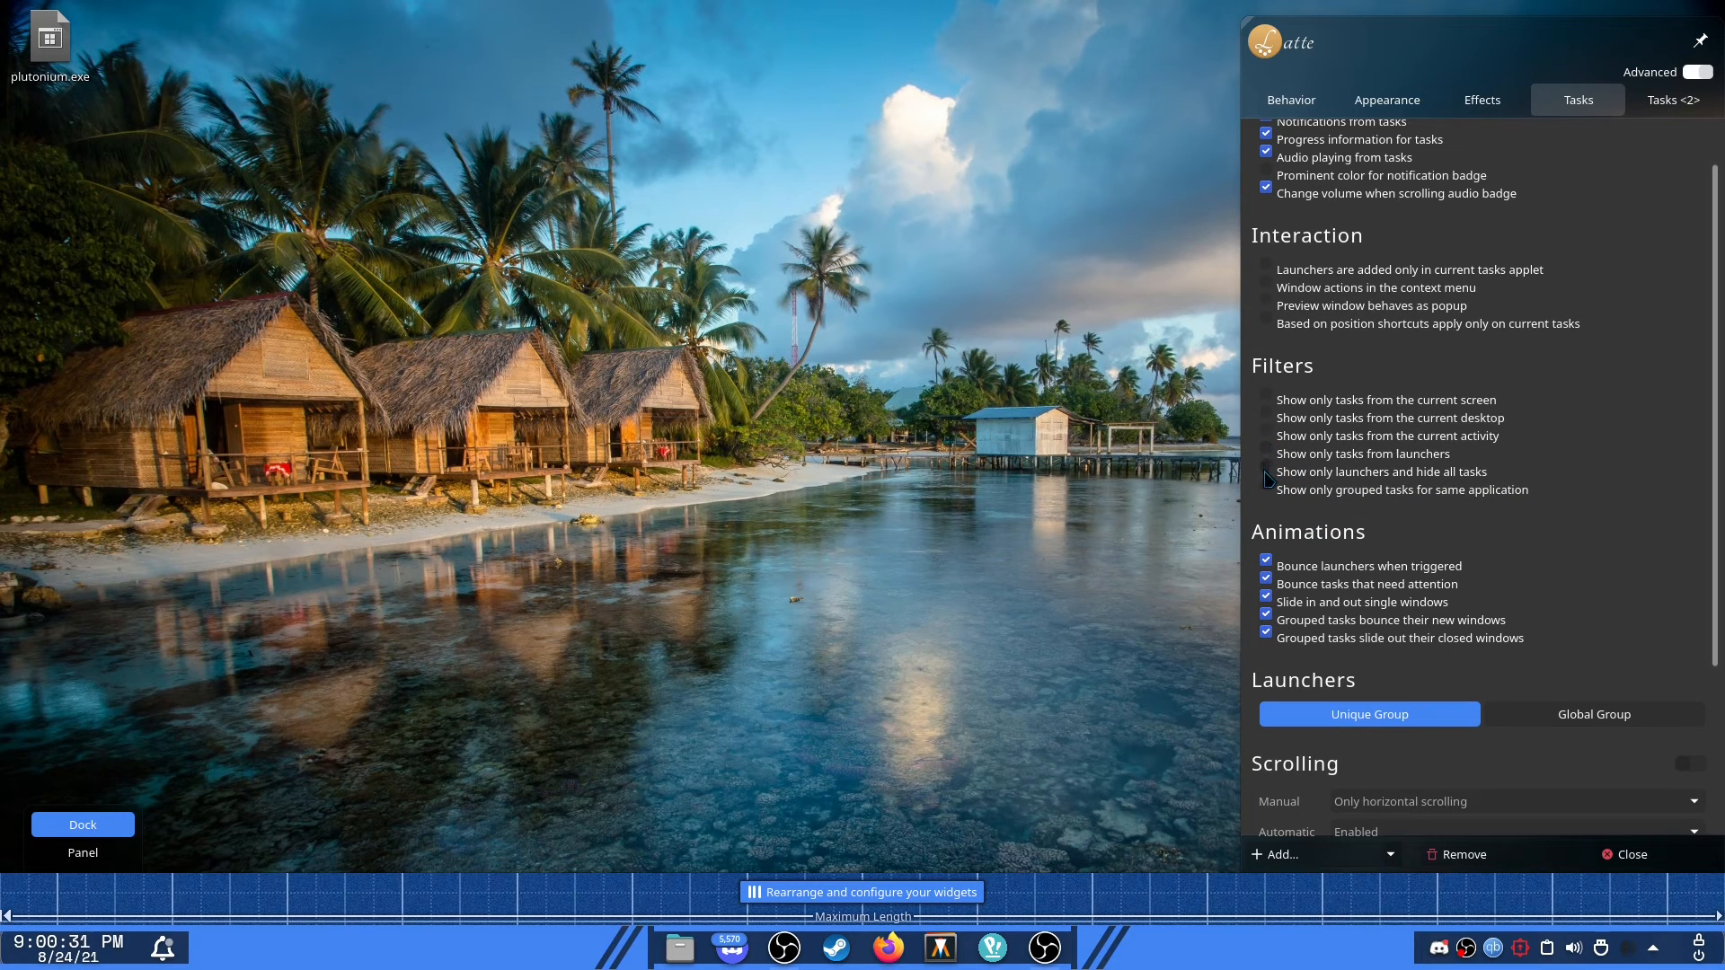
click(1268, 476)
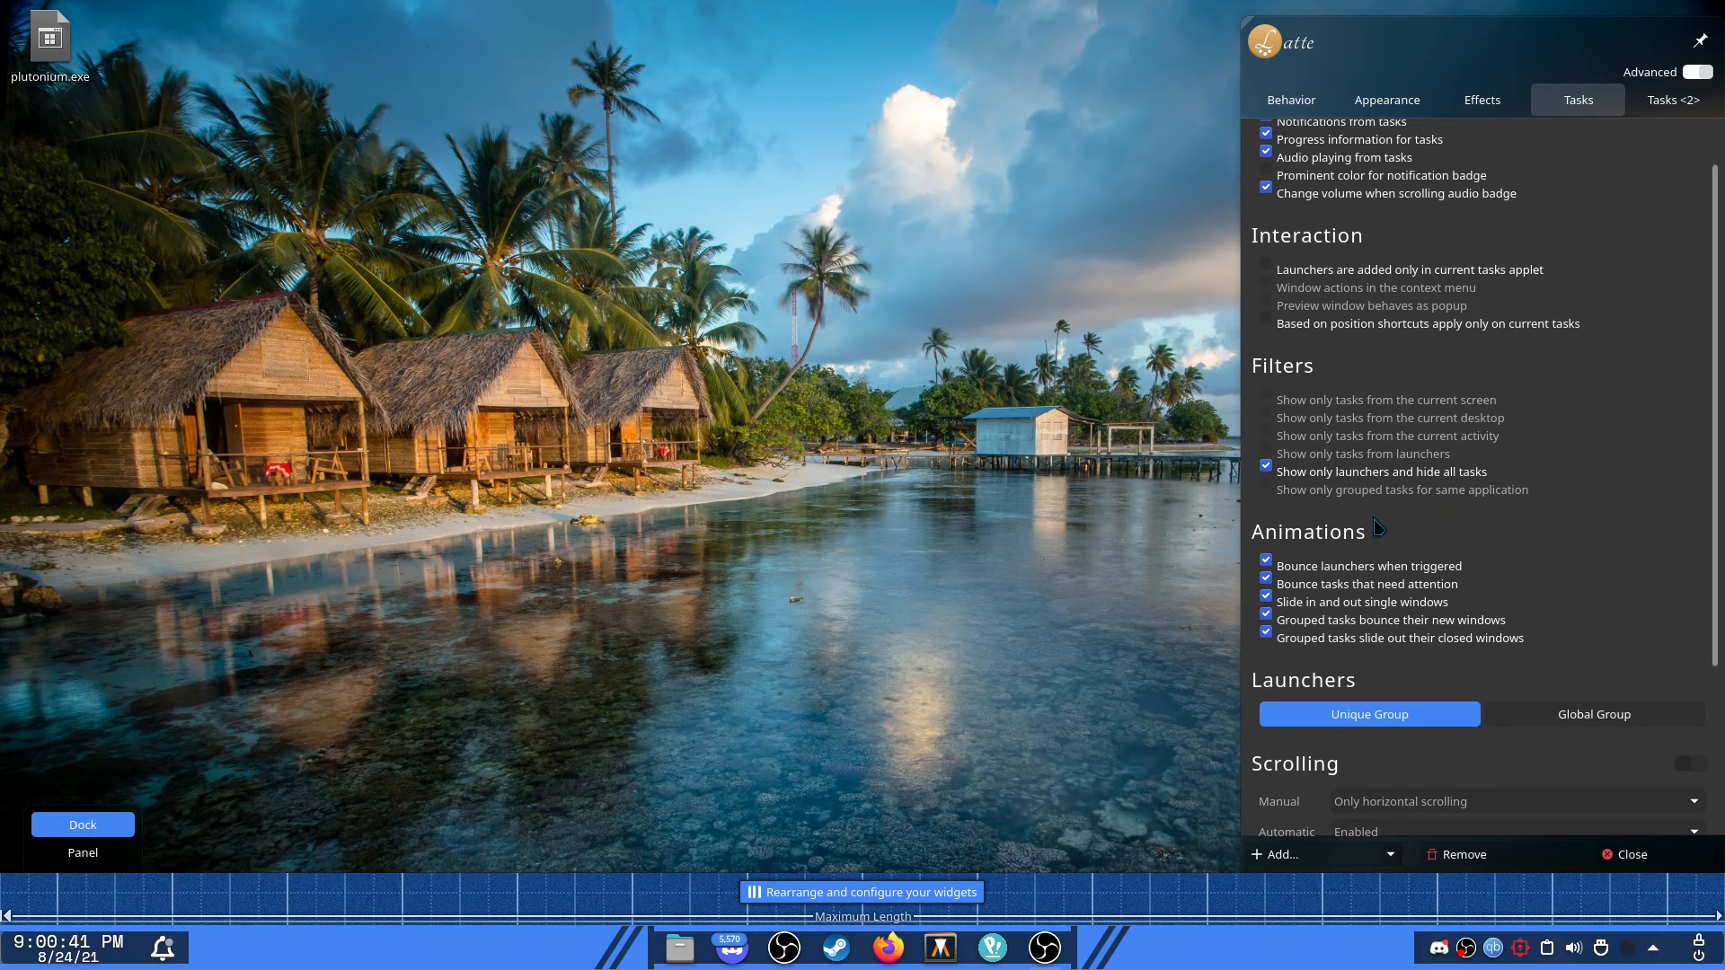
Browse the Tasks, Tasks <2>, Effects and Appearance tabs of the dock settings.
click(1653, 101)
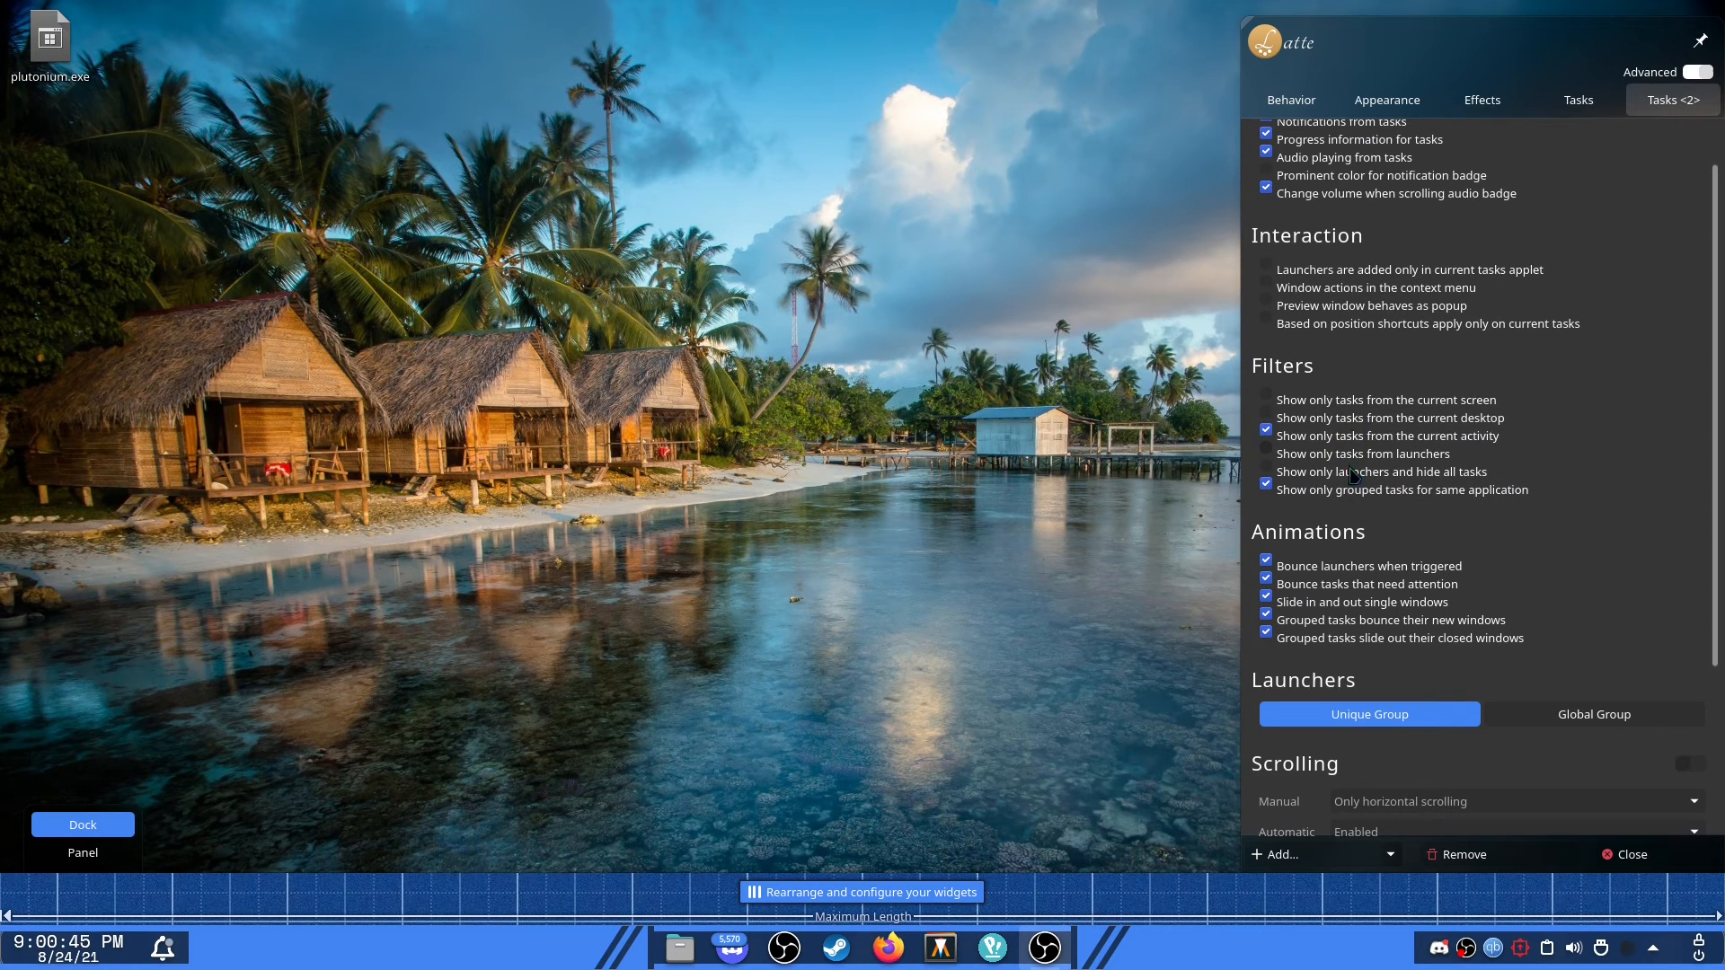
click(1587, 99)
scroll(1564, 613, down, 3)
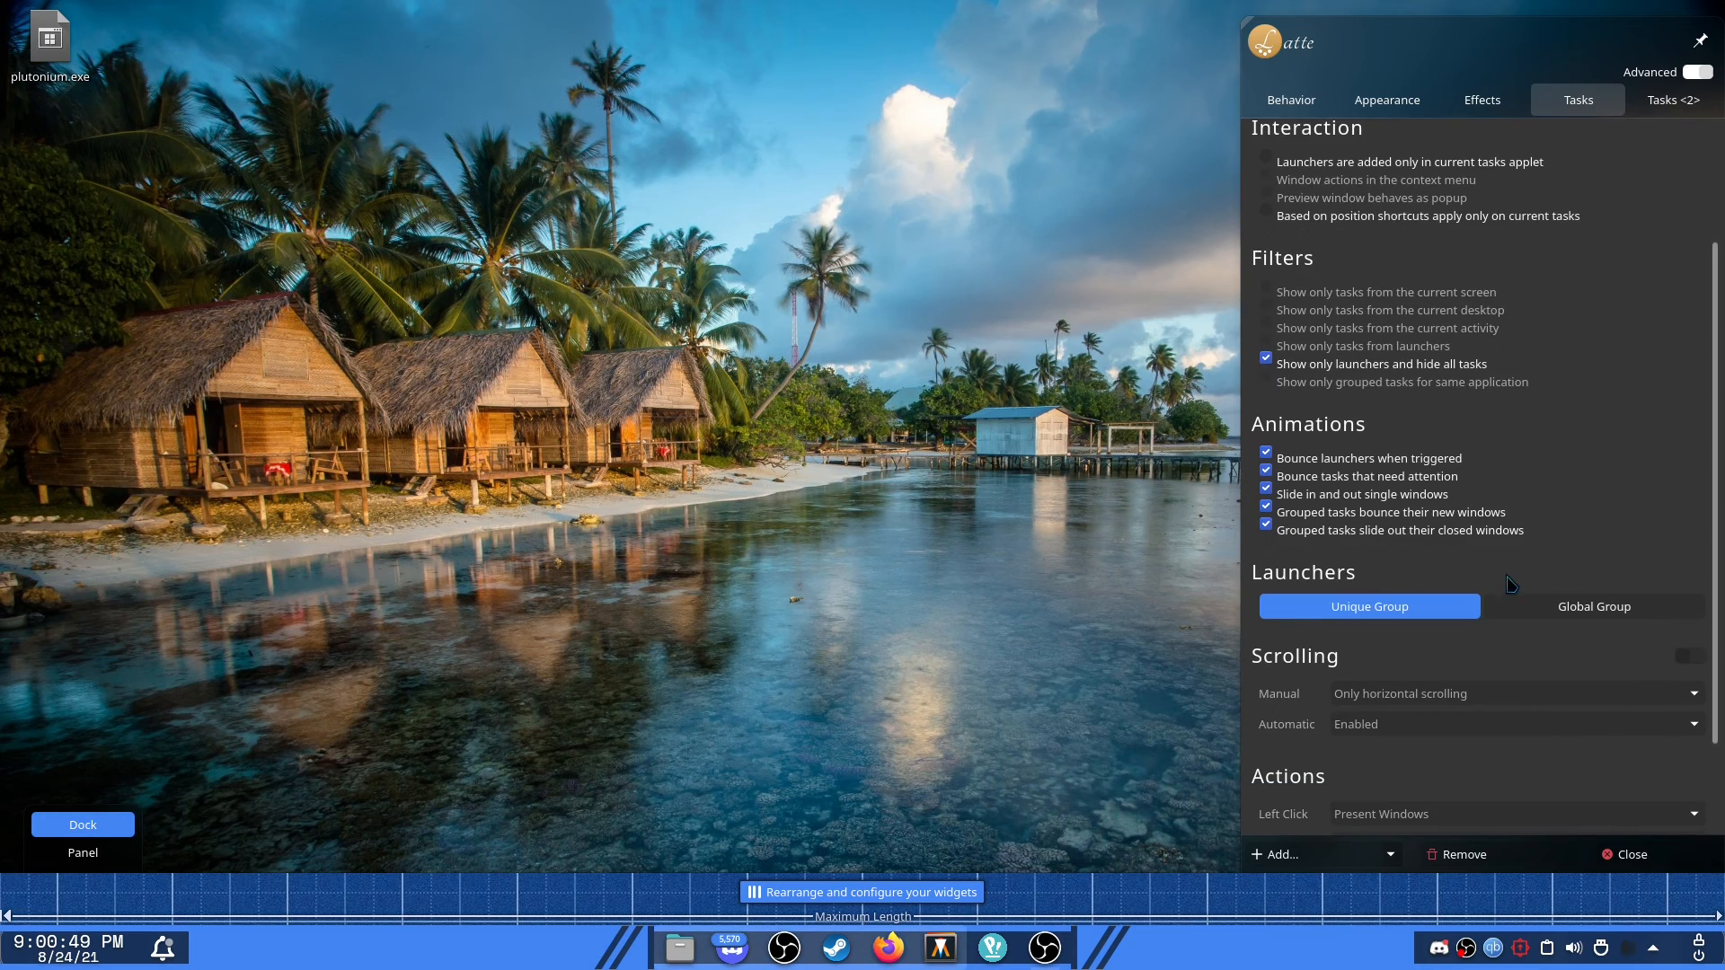
scroll(1567, 602, down, 1)
scroll(1583, 539, down, 1)
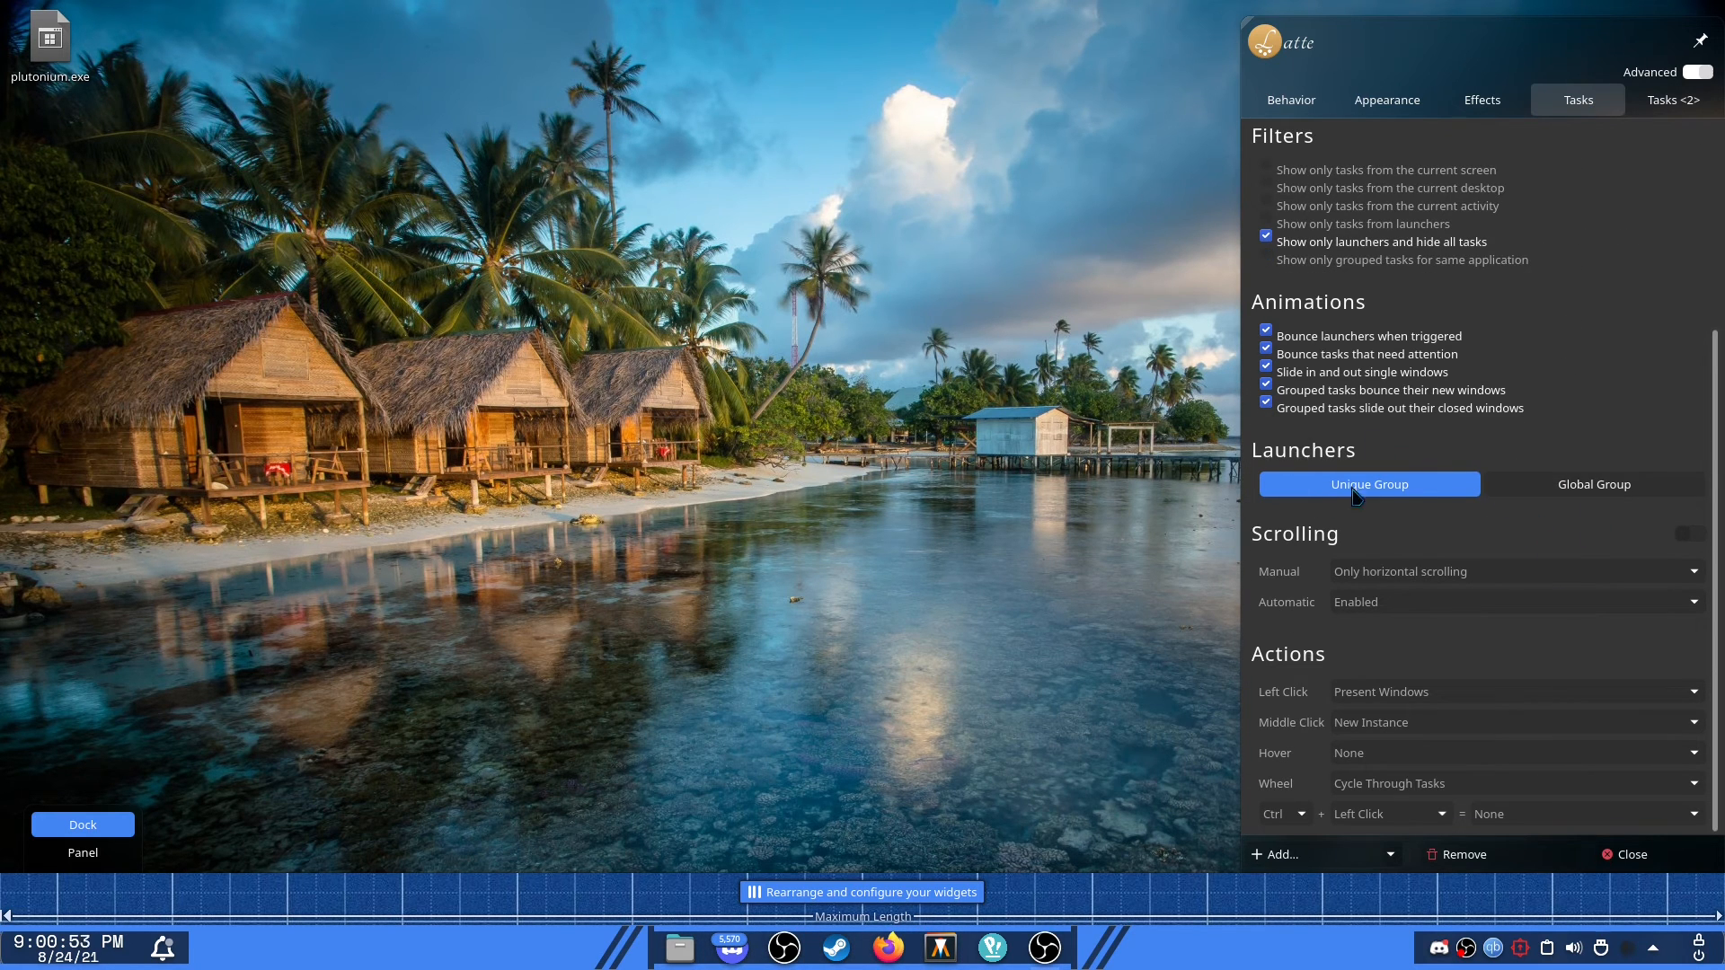
click(1645, 98)
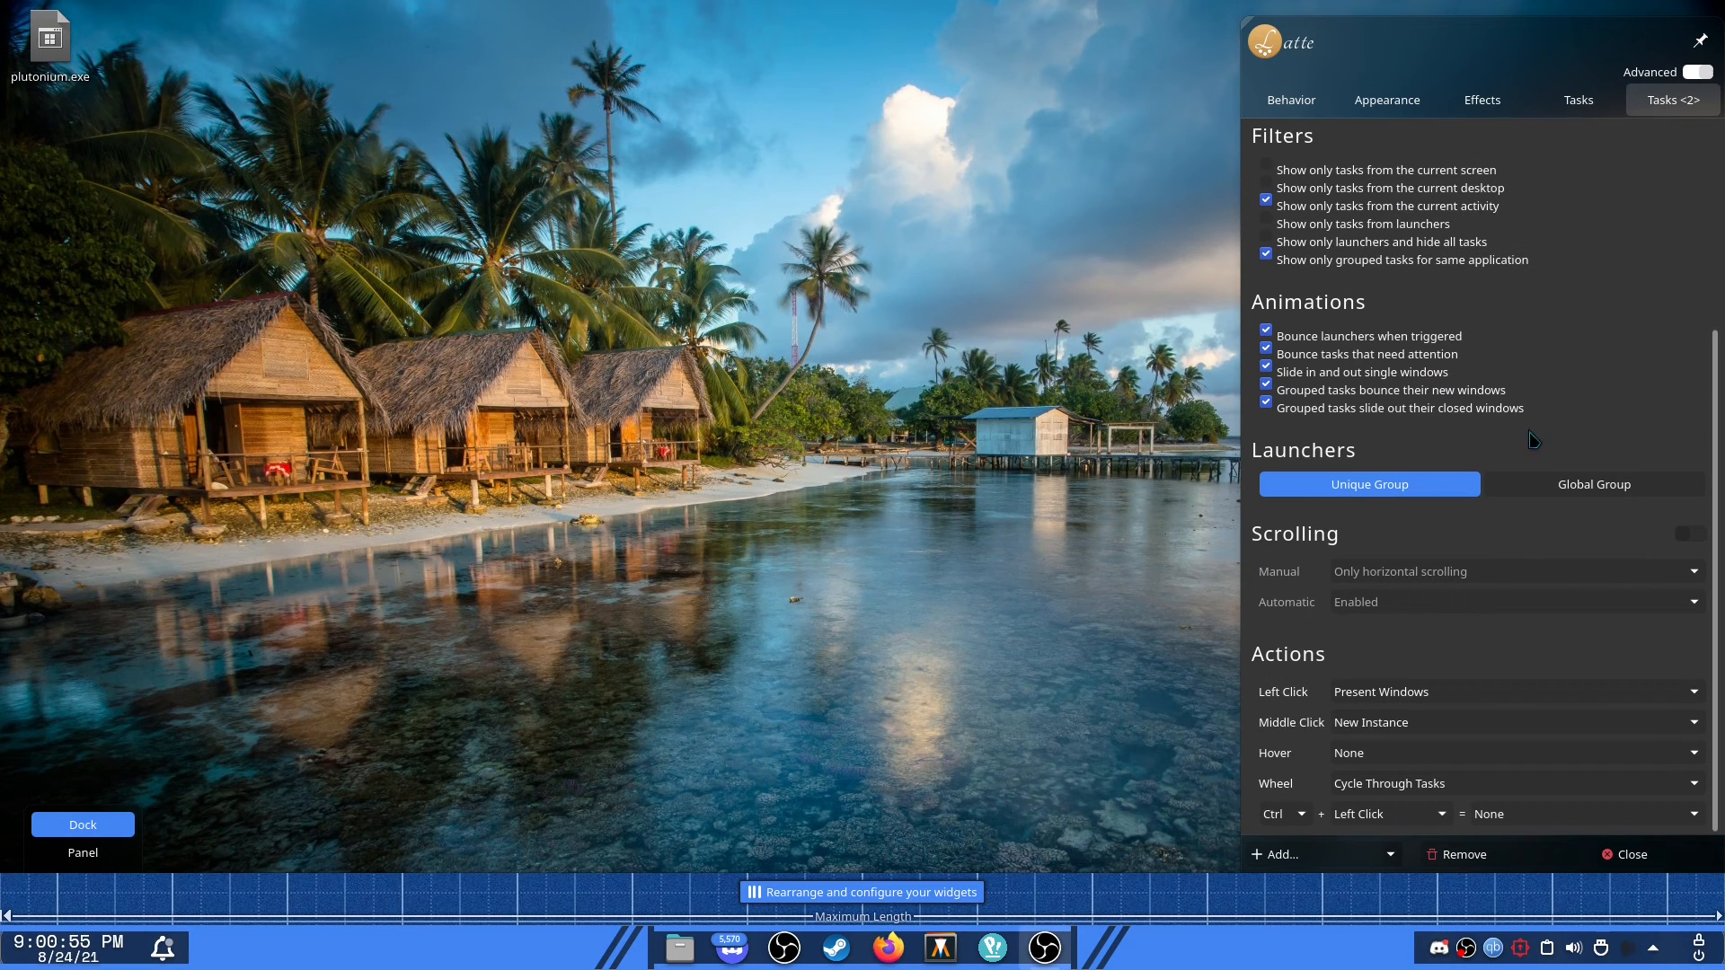
click(1484, 102)
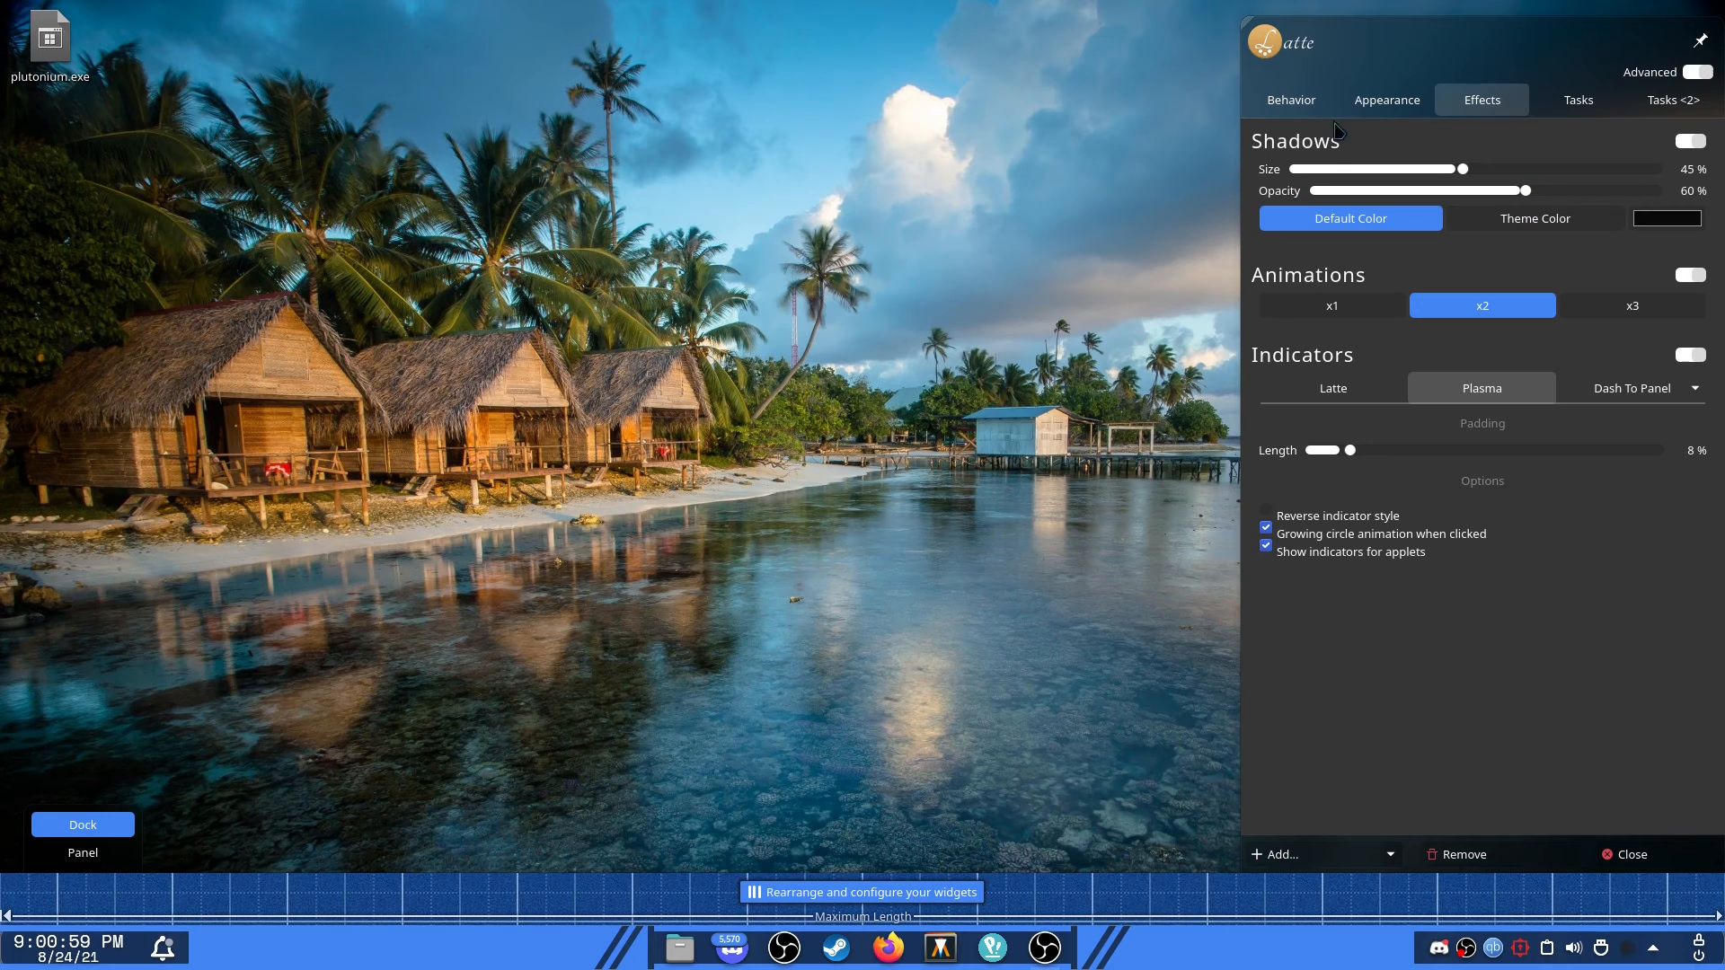
click(1386, 101)
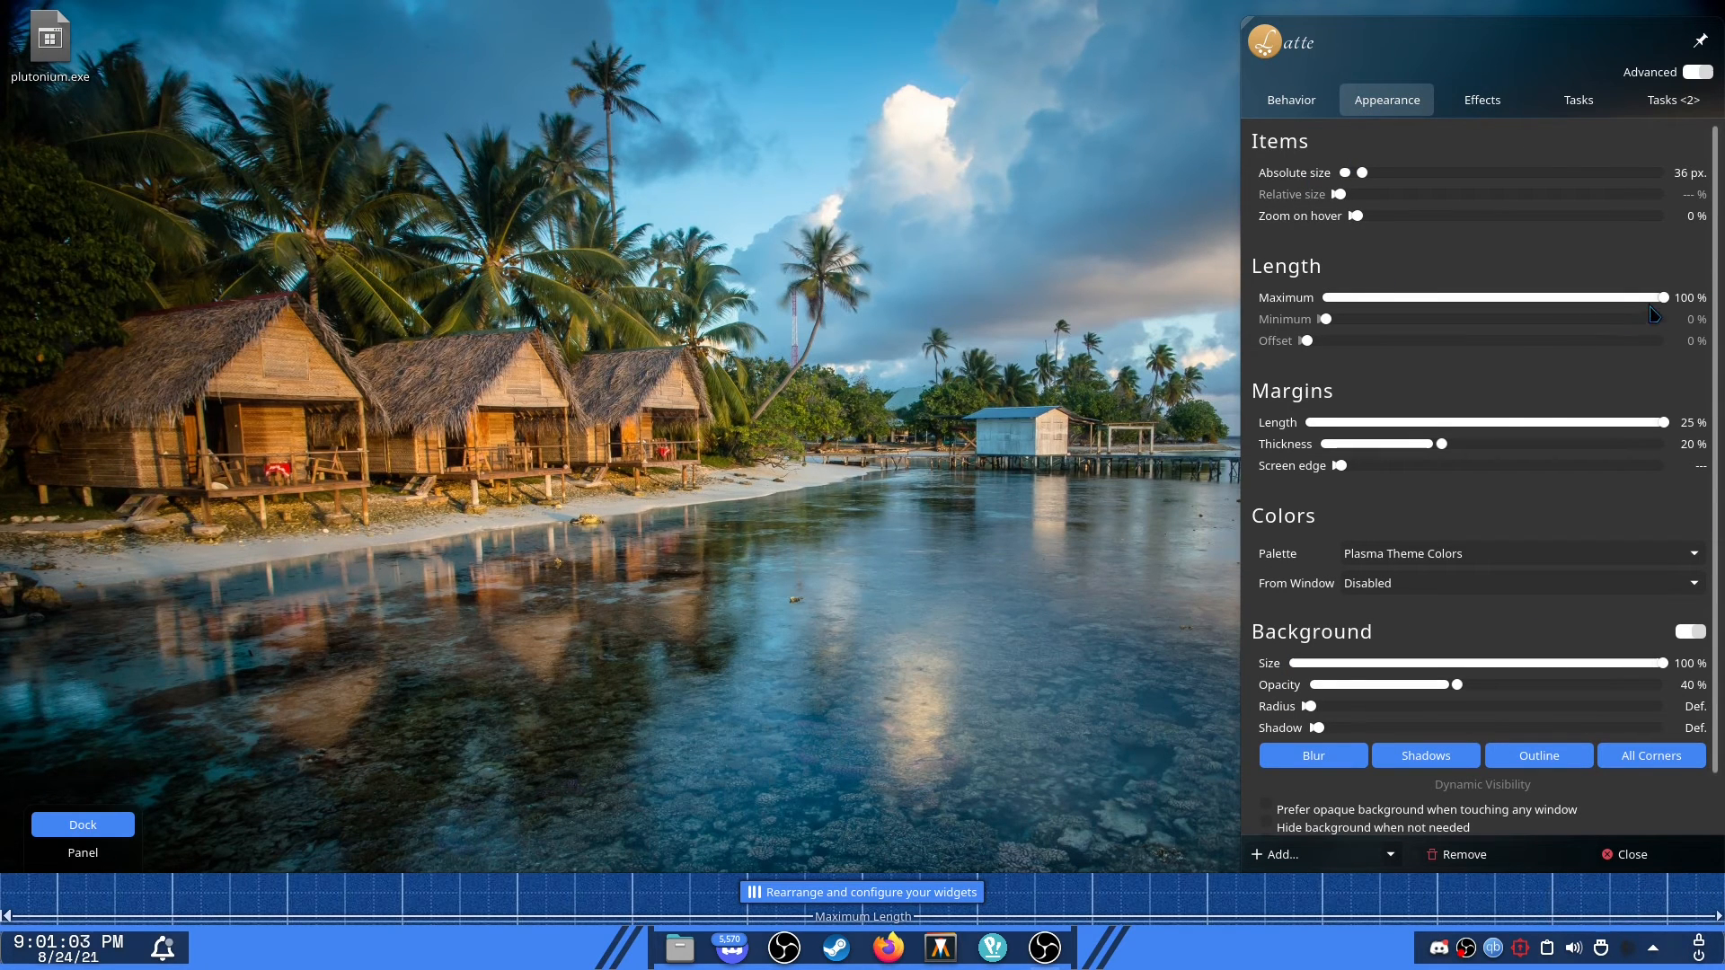
Drag the dock's maximum length down to about 41% and back up to 100%.
drag(1663, 300, 1606, 300)
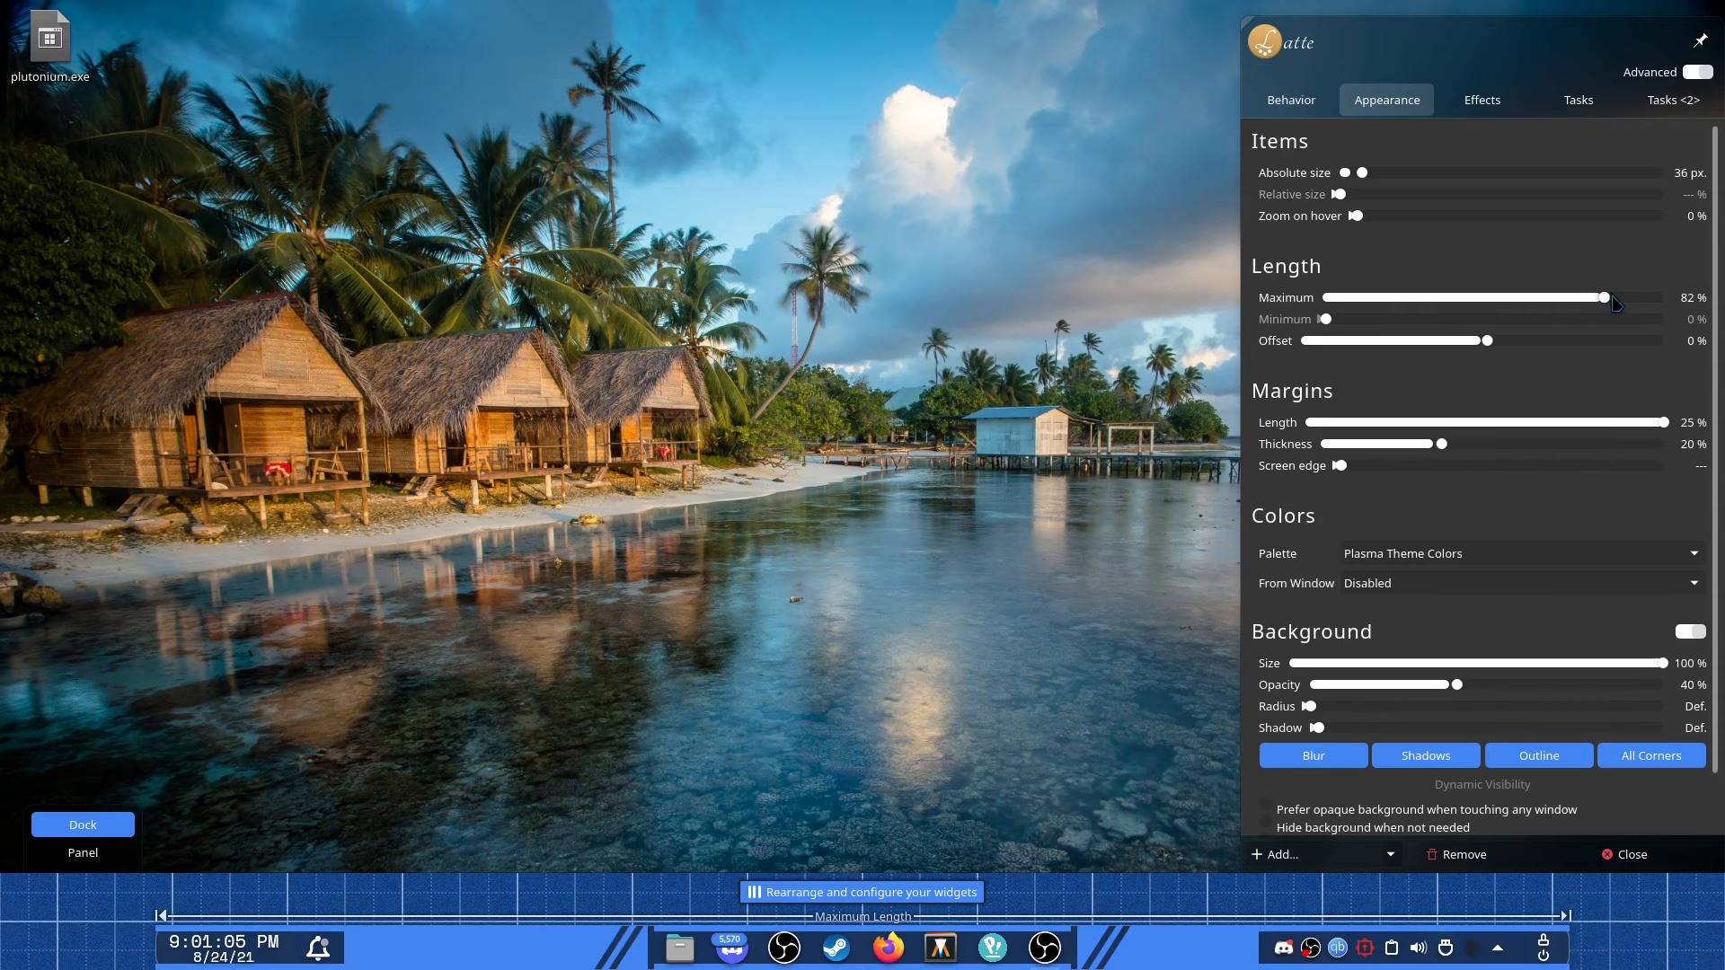
drag(1605, 297, 1465, 295)
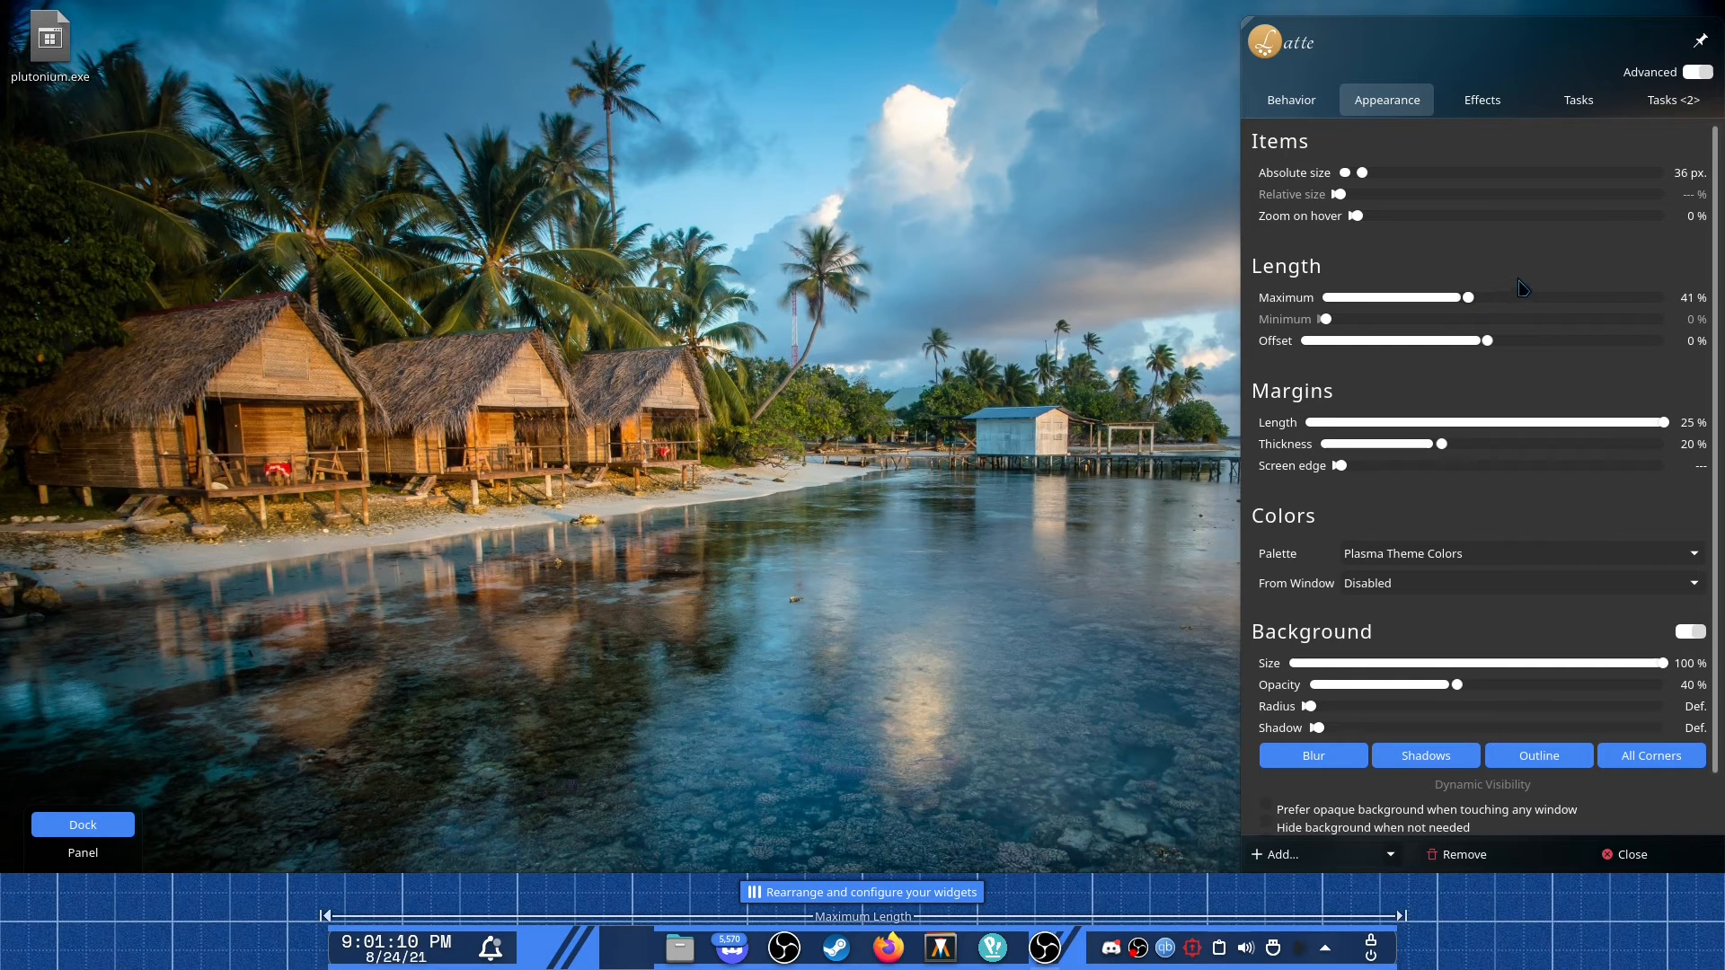
drag(1469, 297, 1680, 299)
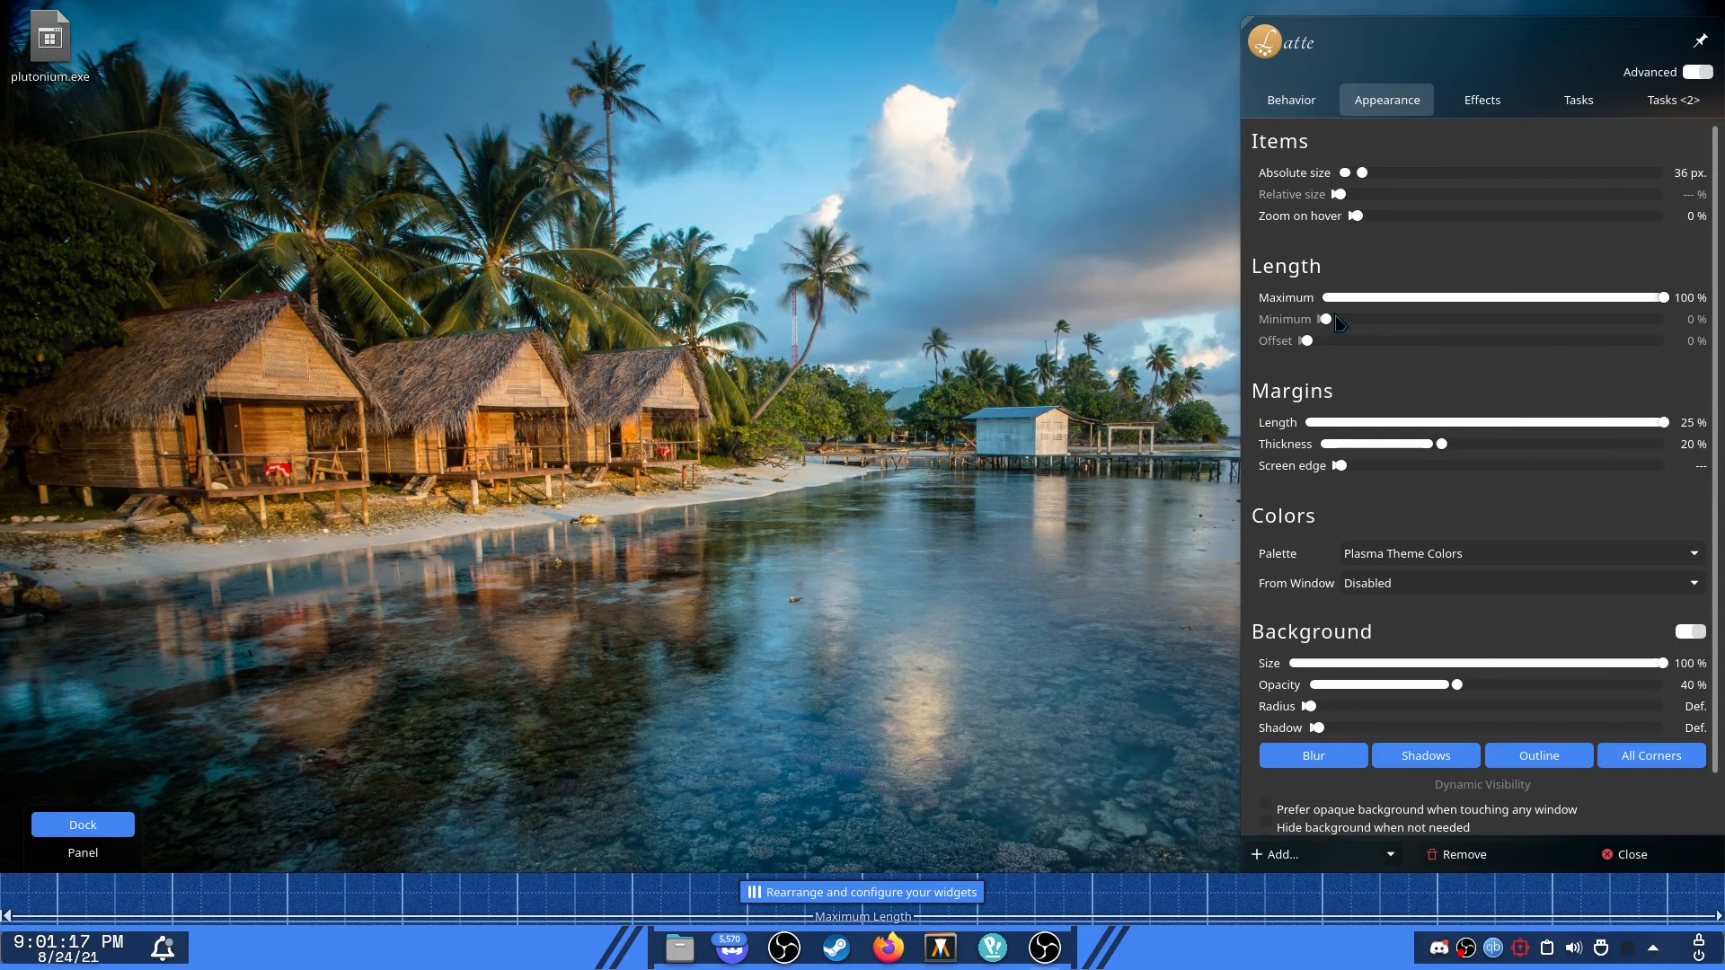
Toggle the background's Blur, Outline and All Corners options off and back on, then close the dock settings.
scroll(1421, 714, down, 1)
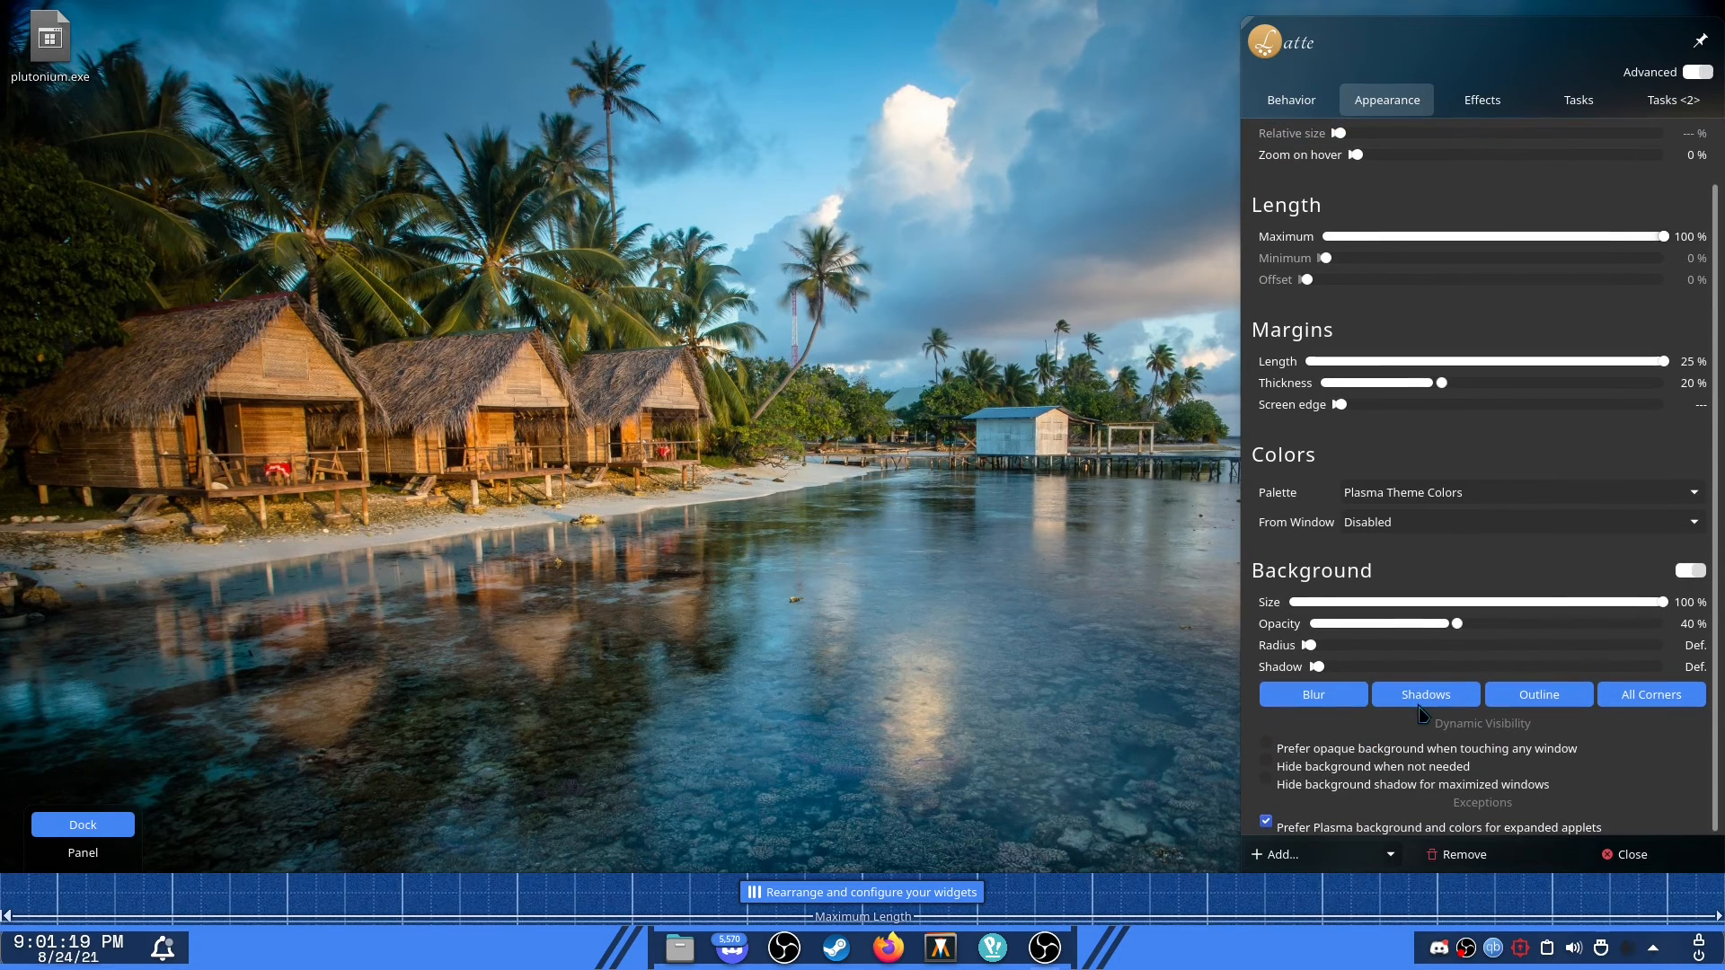
click(1333, 706)
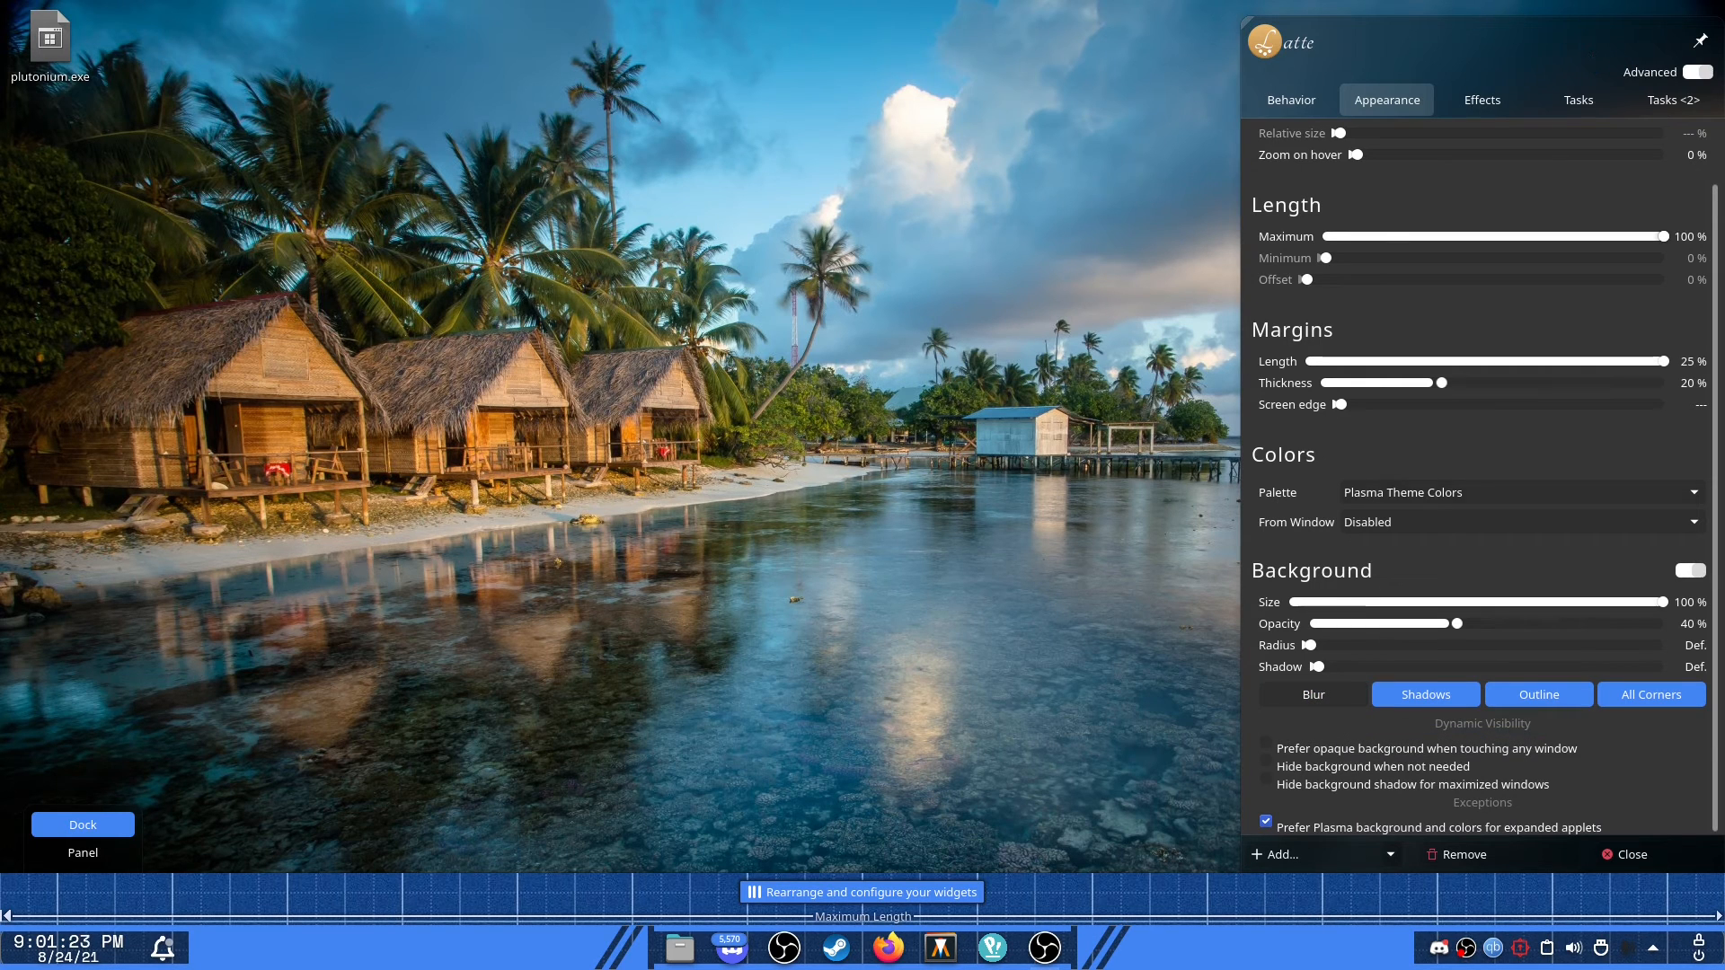
click(1319, 698)
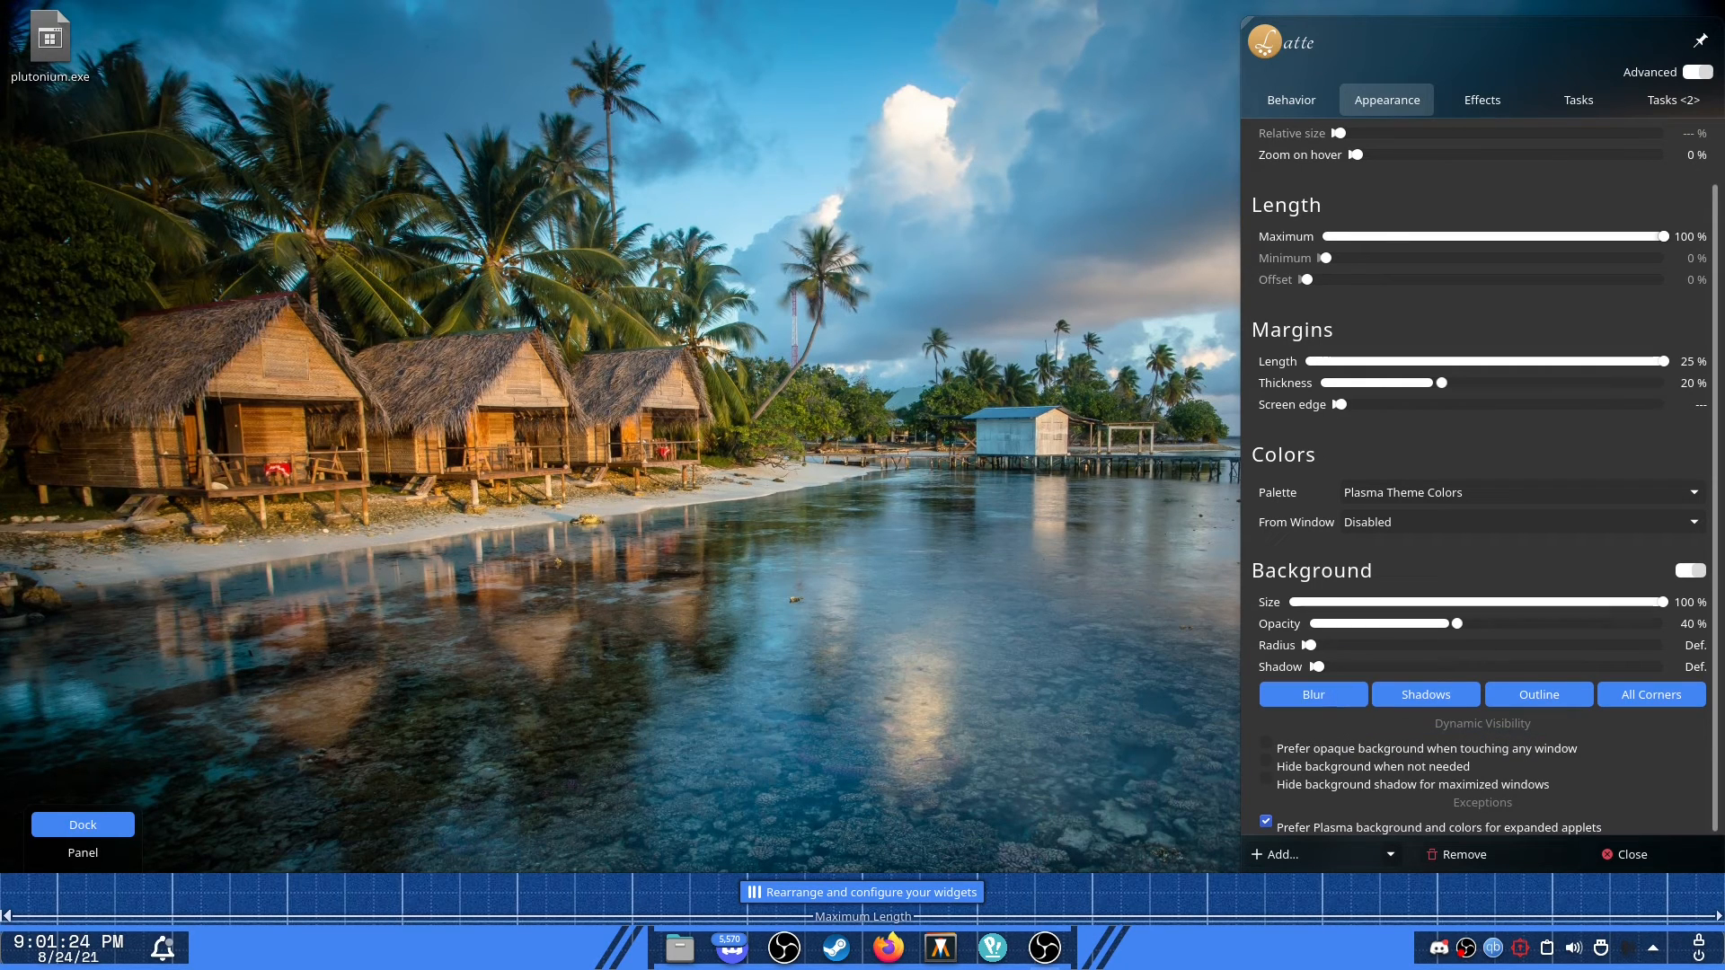
click(1524, 703)
click(1528, 701)
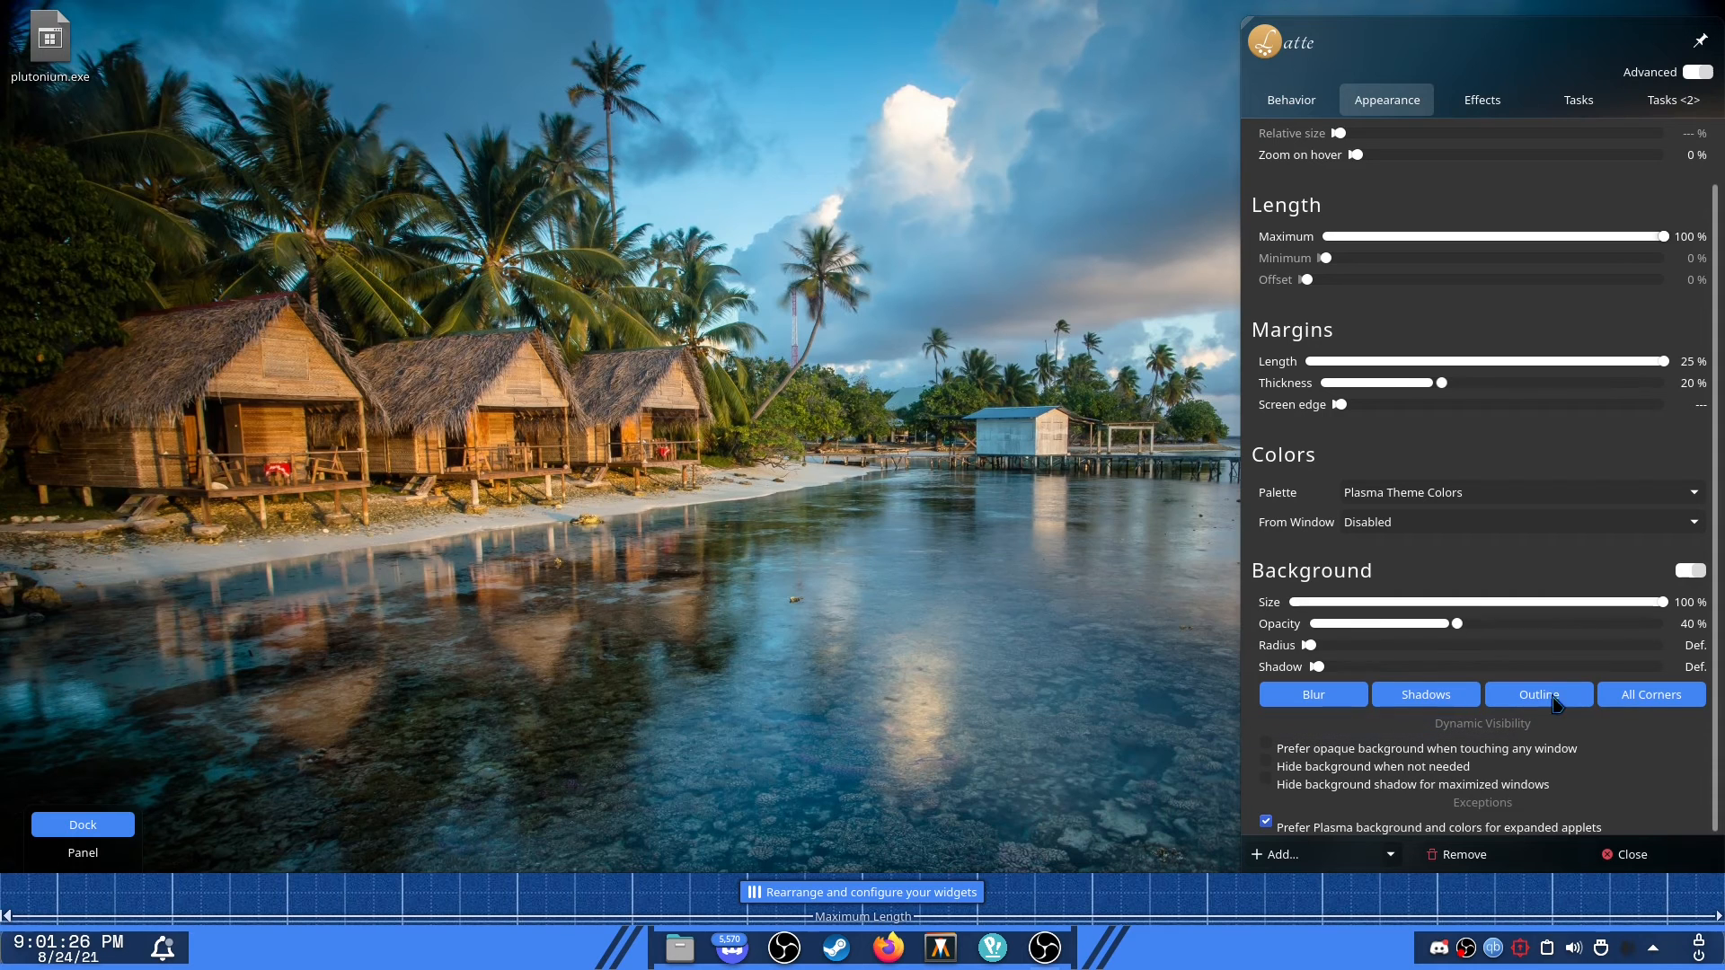
click(1645, 701)
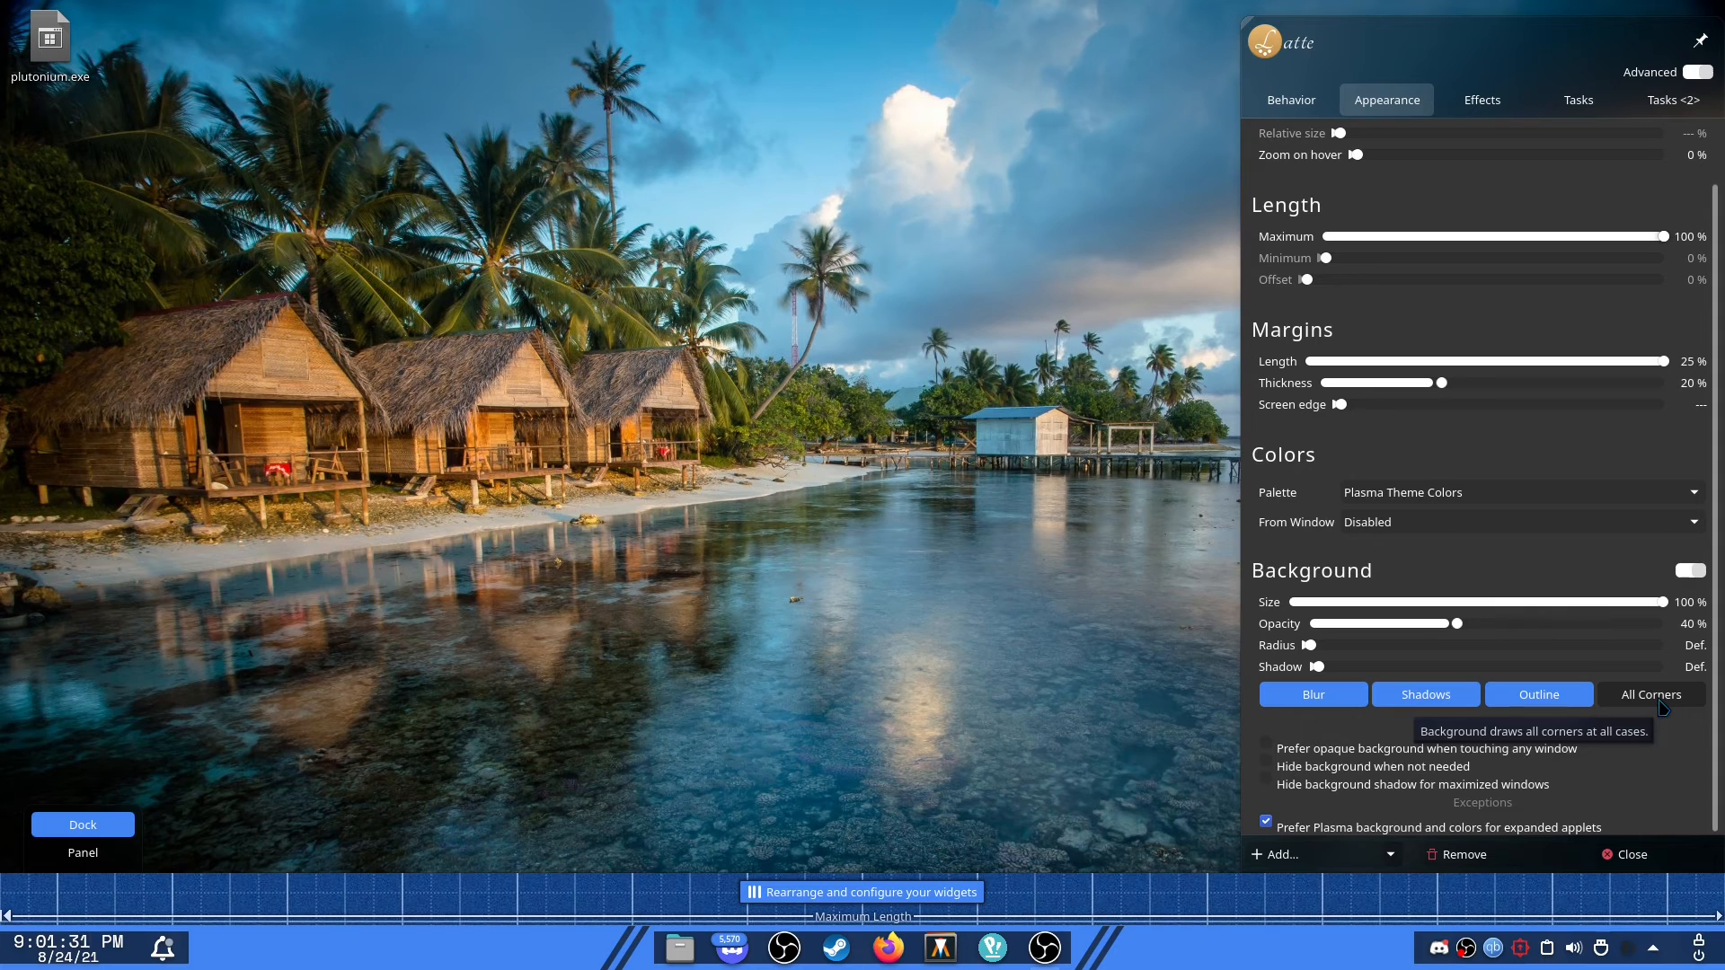
click(1663, 706)
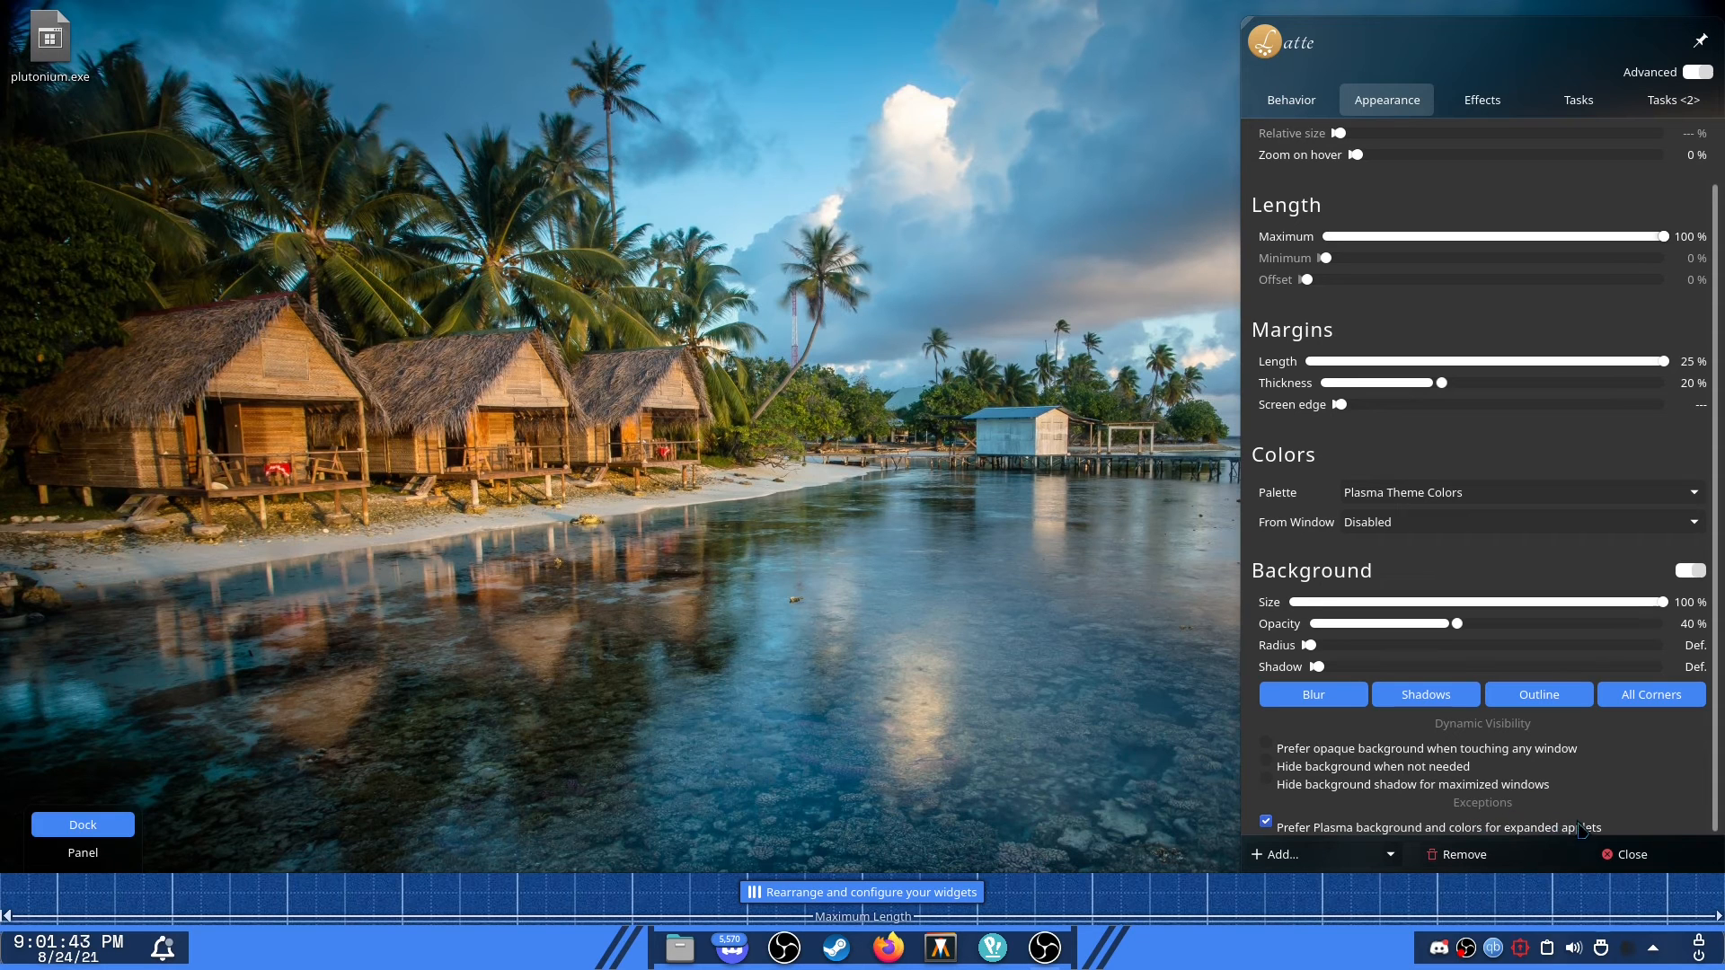
scroll(1480, 691, up, 1)
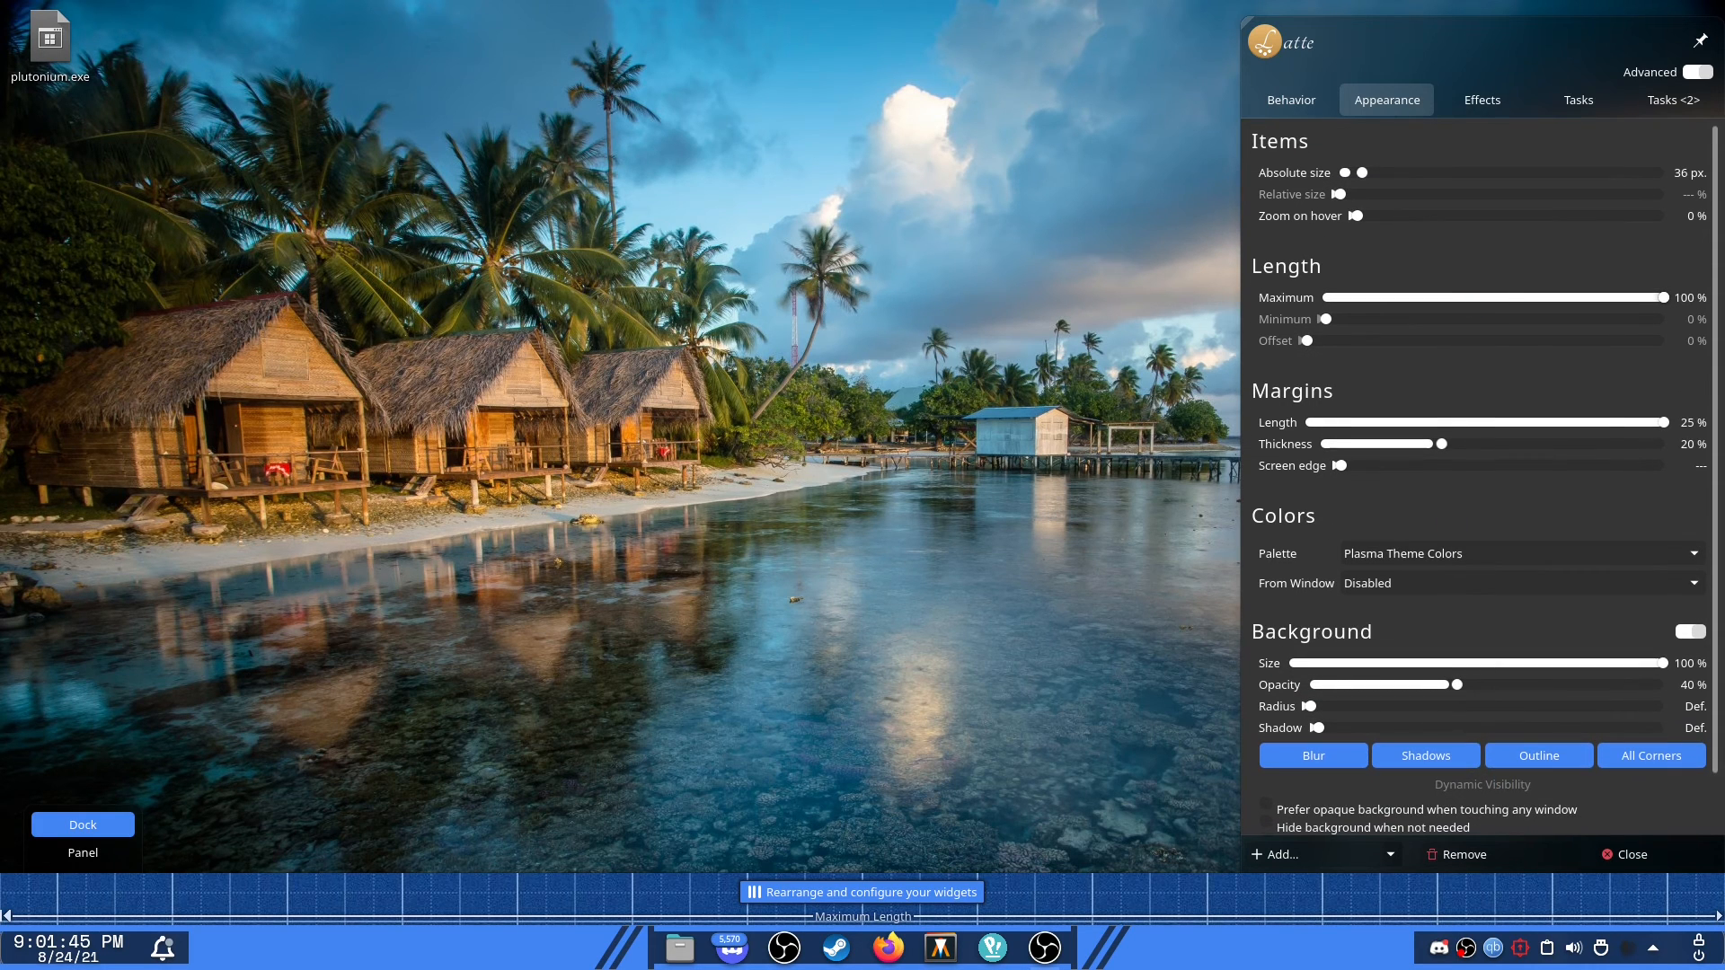
click(1651, 854)
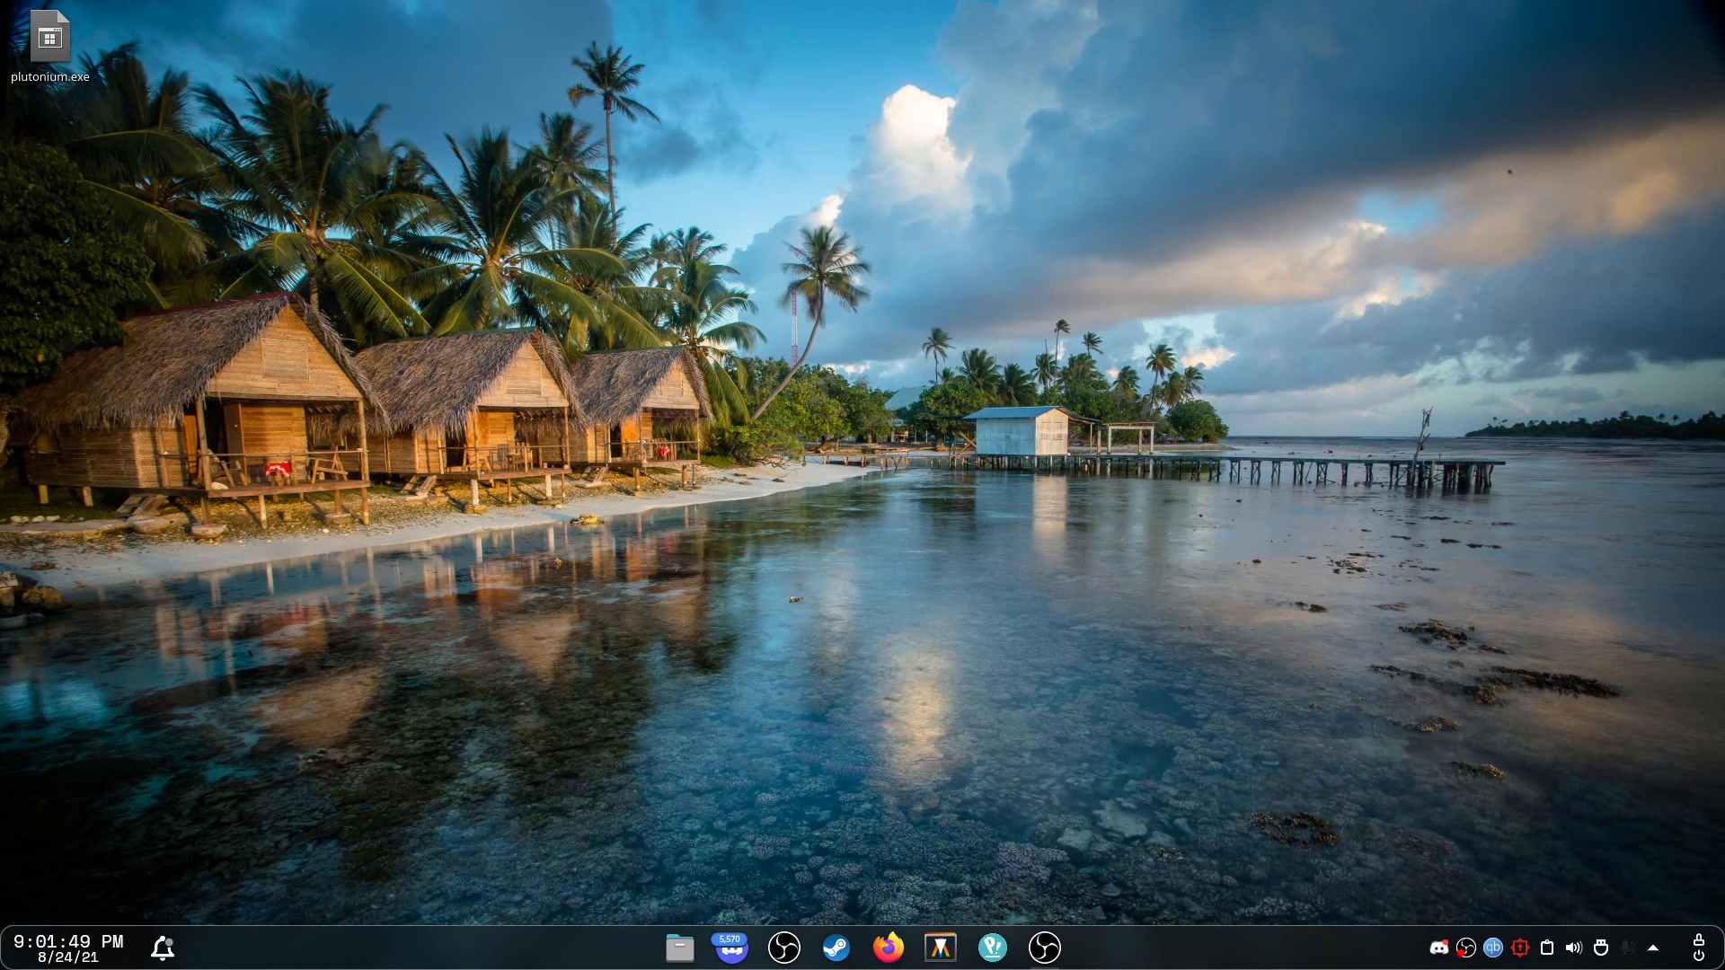
Switch the Latte layout to mcOS-BigSur-Large.
right_click(1119, 956)
mouse_move(1231, 795)
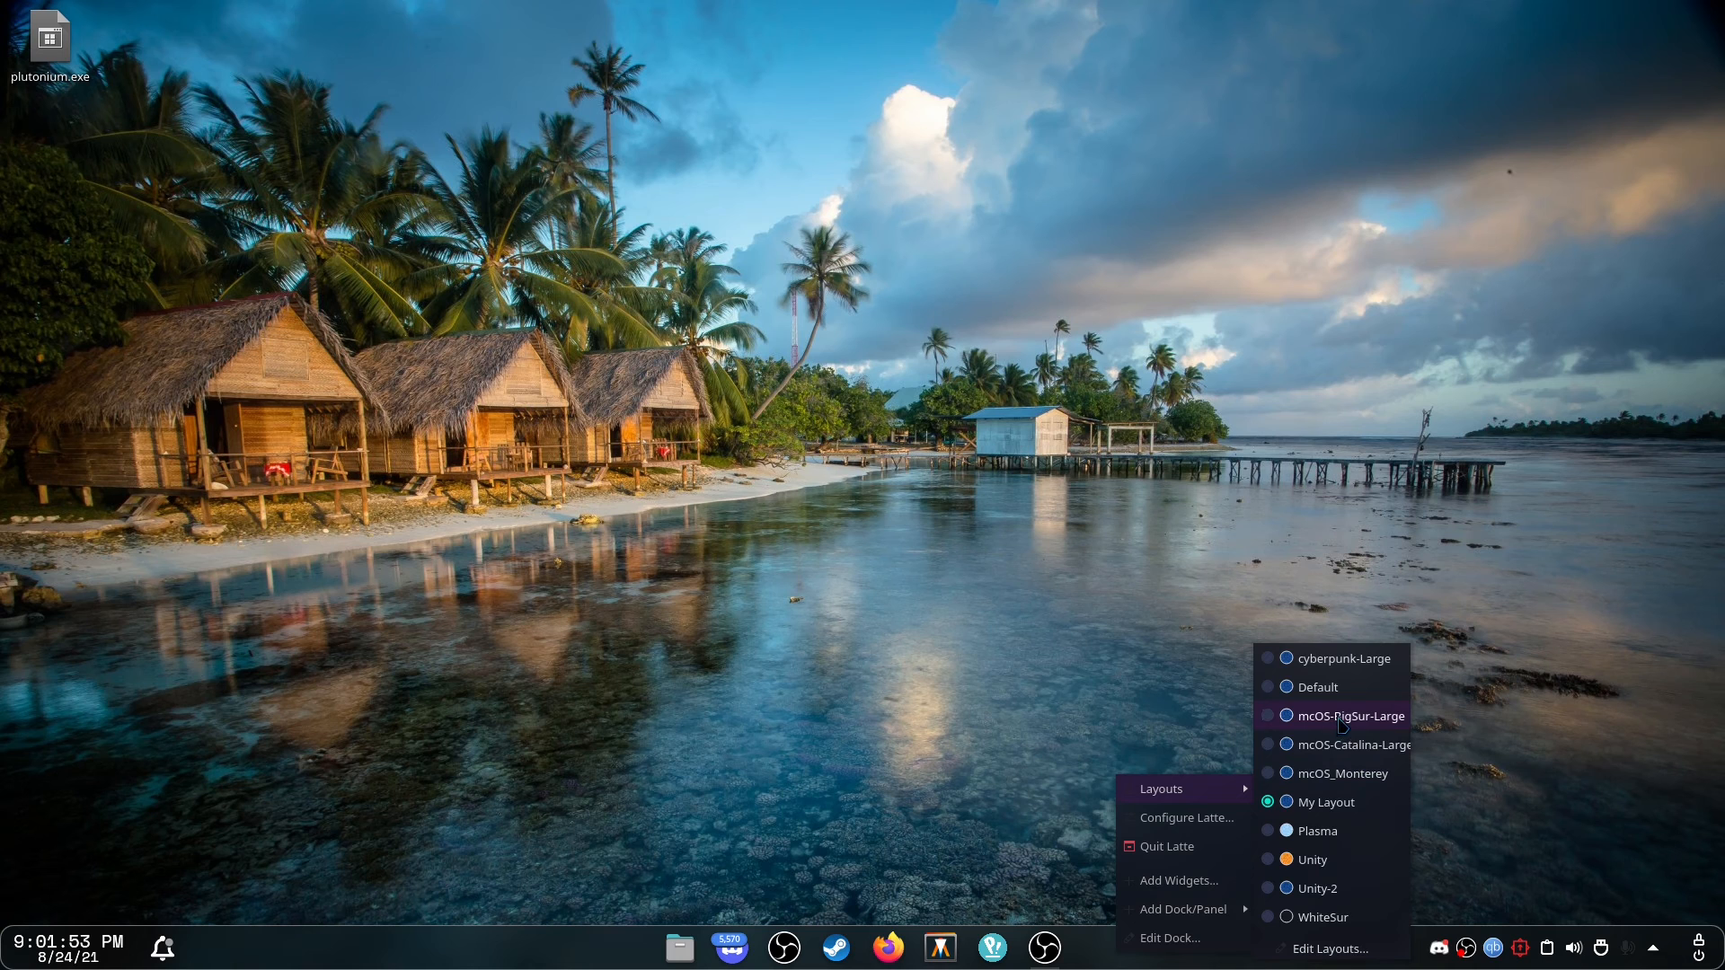
click(1341, 719)
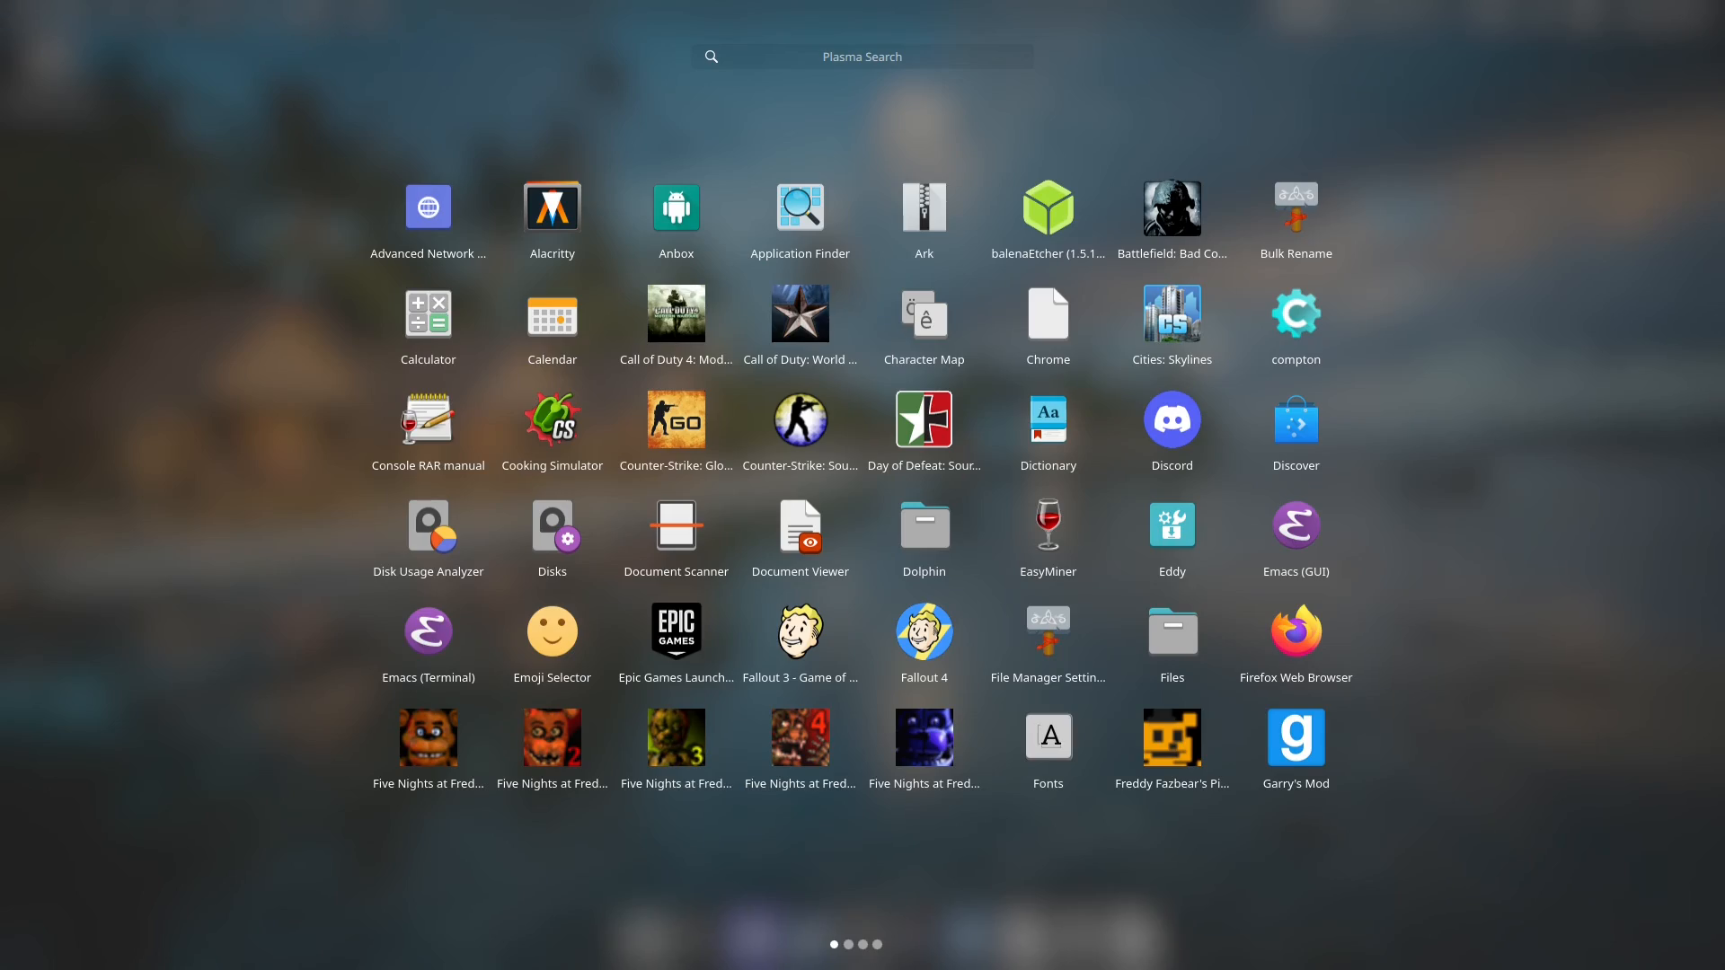
Try the new layout's dock launcher and the top-bar Apple menu.
click(177, 605)
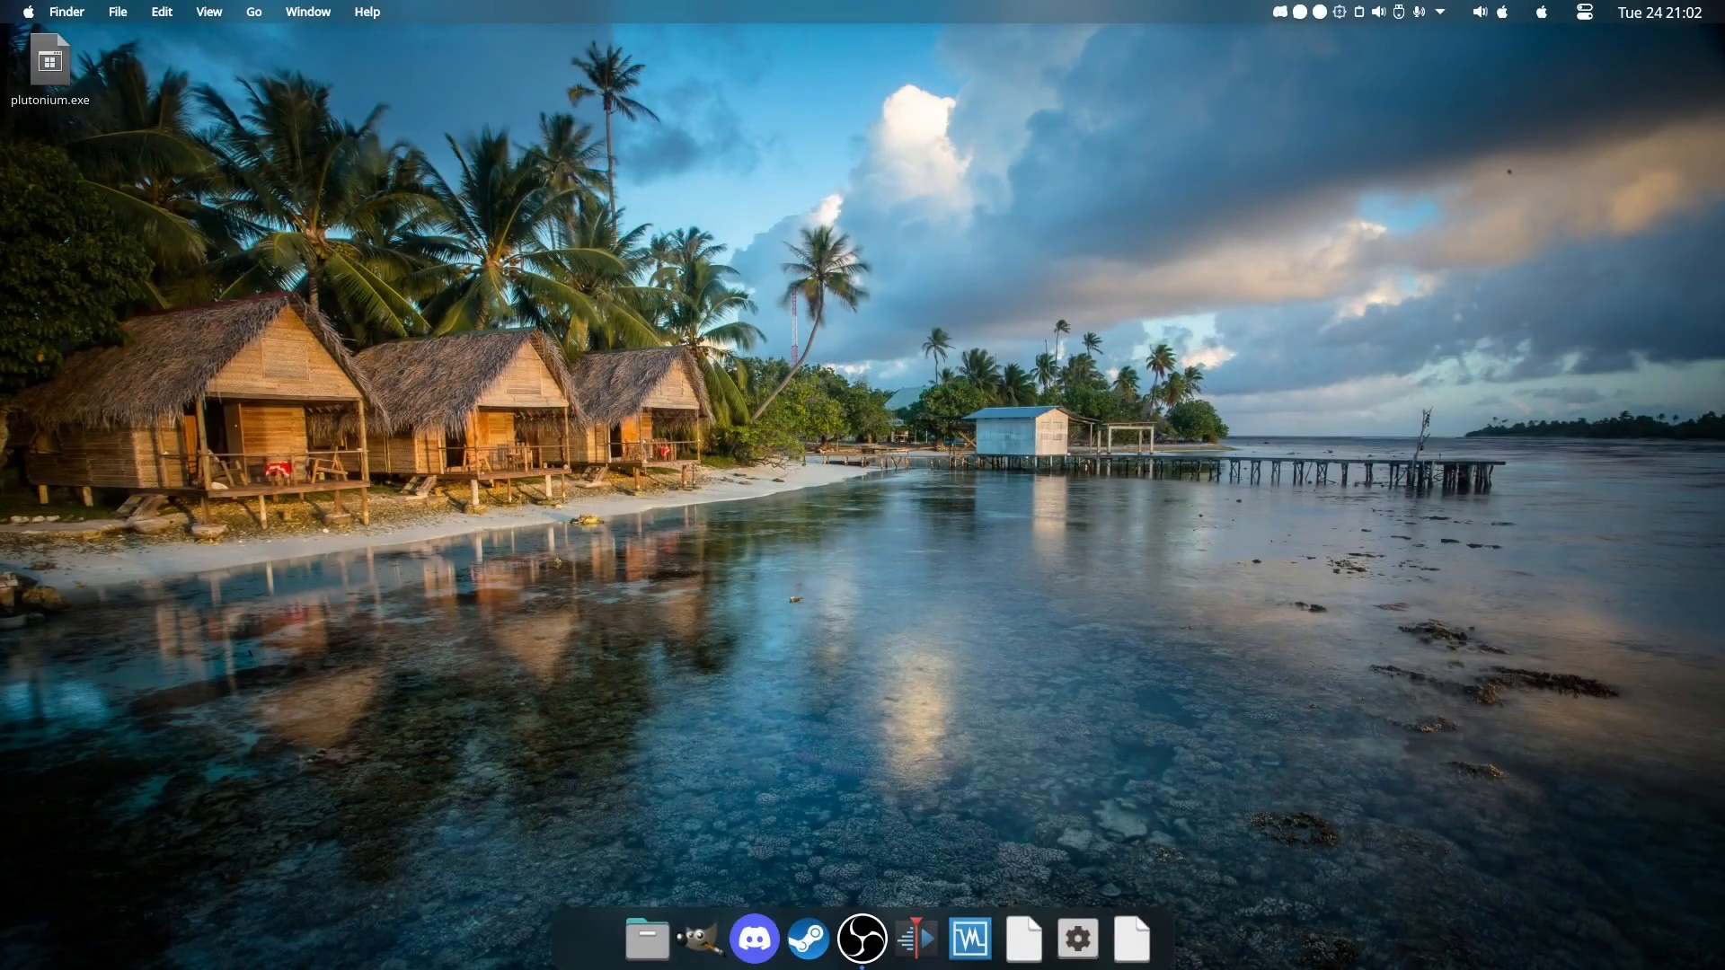
click(609, 952)
click(207, 235)
click(25, 10)
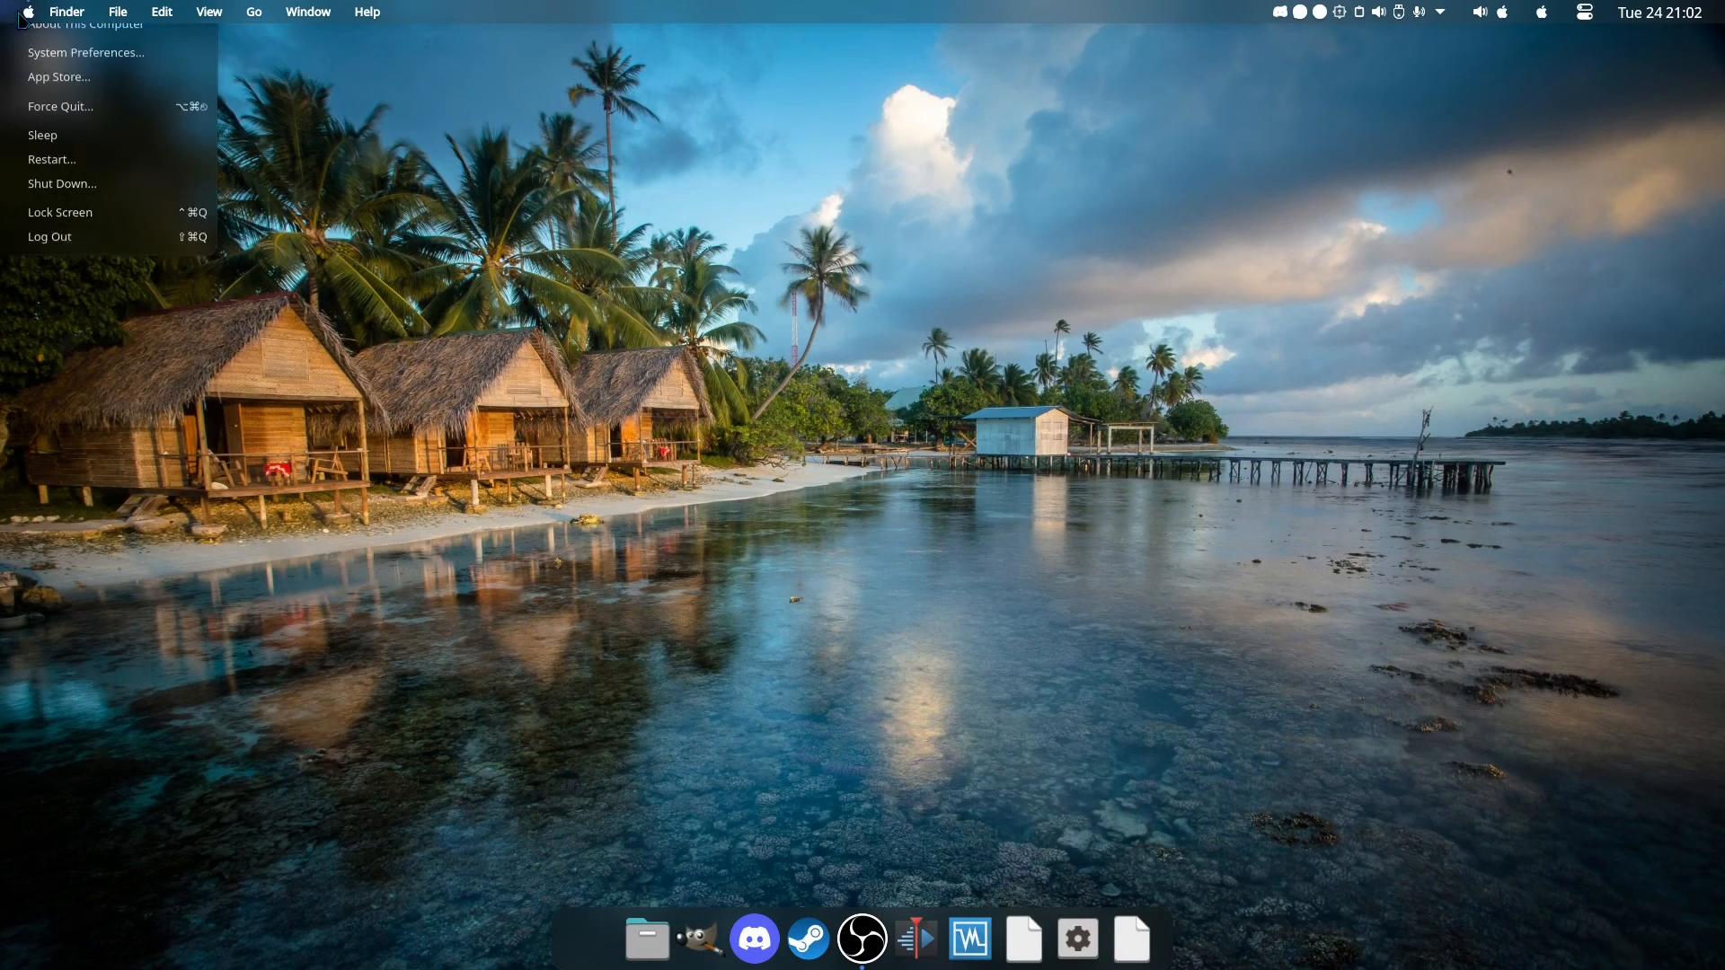
click(24, 10)
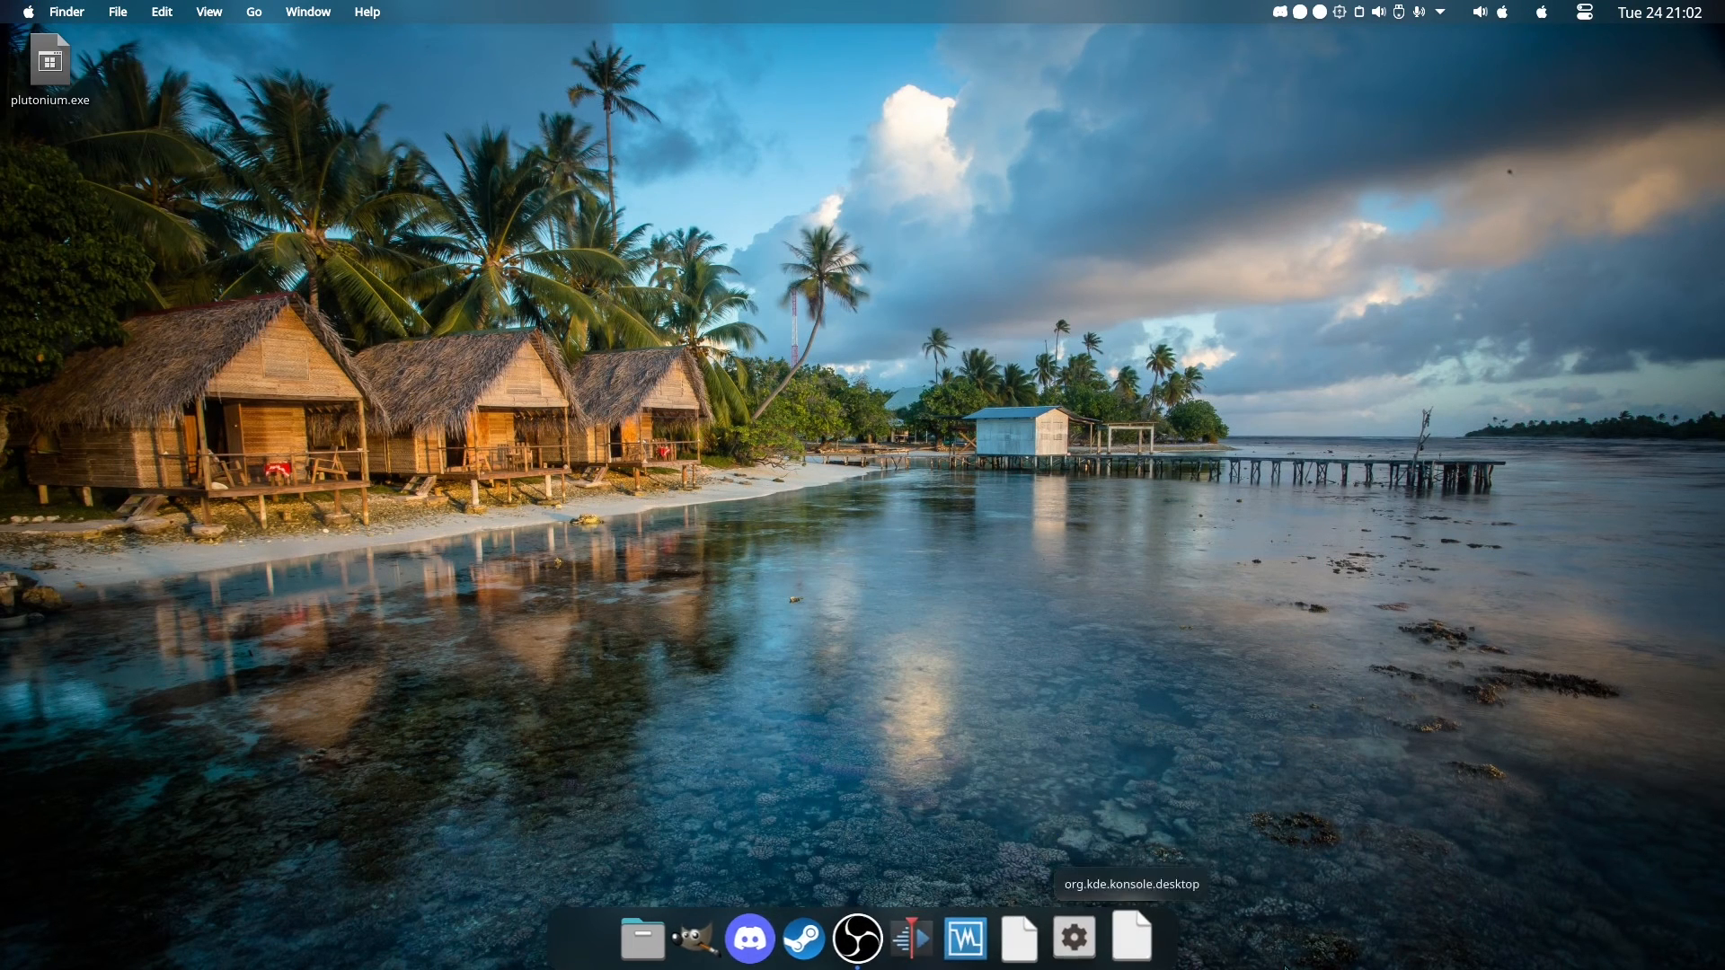
Switch the Latte layout to cyberpunk-Large.
right_click(751, 938)
mouse_move(827, 870)
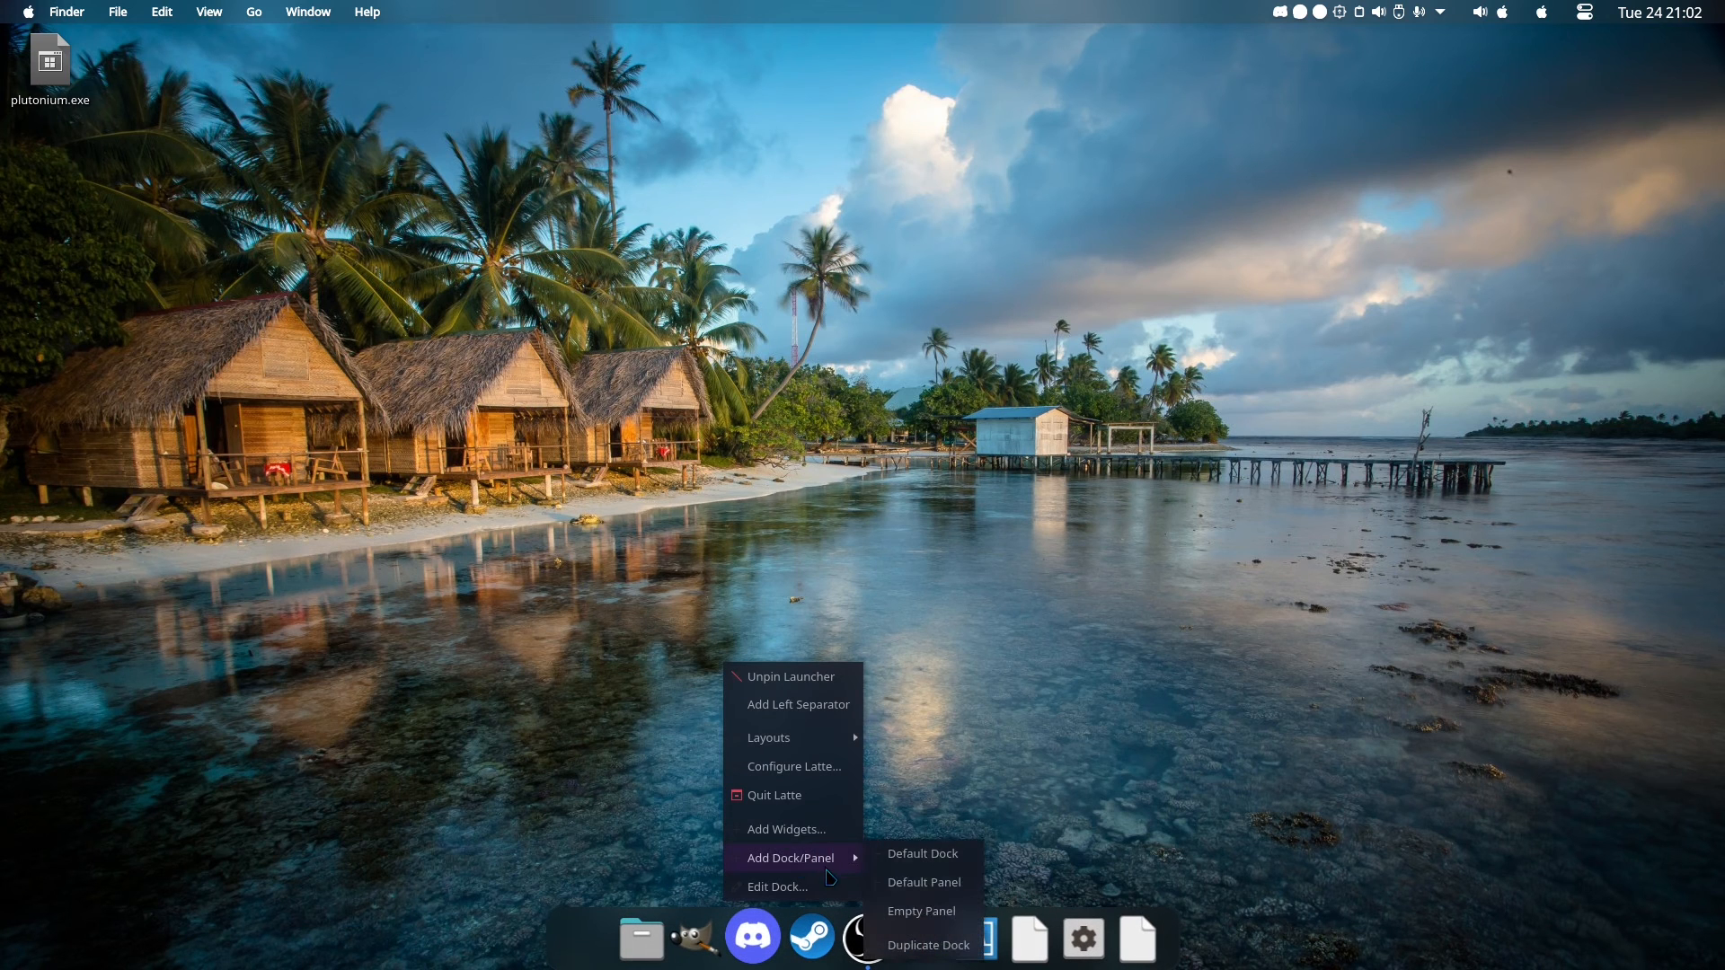
mouse_move(835, 737)
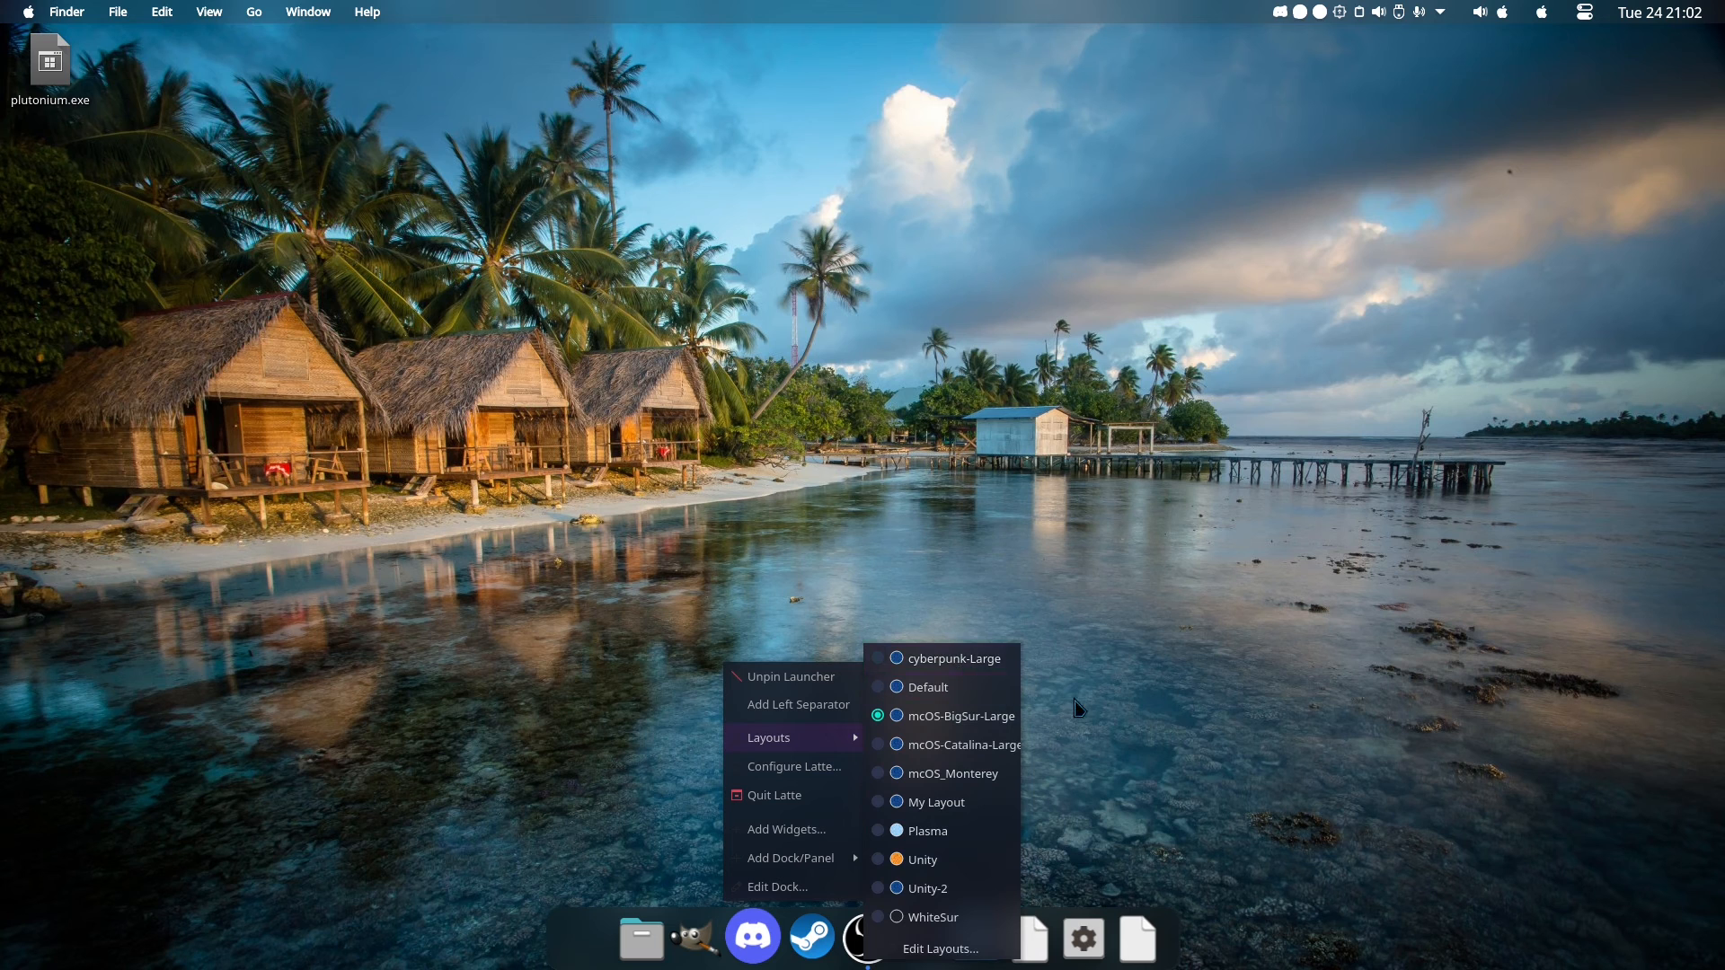
click(982, 657)
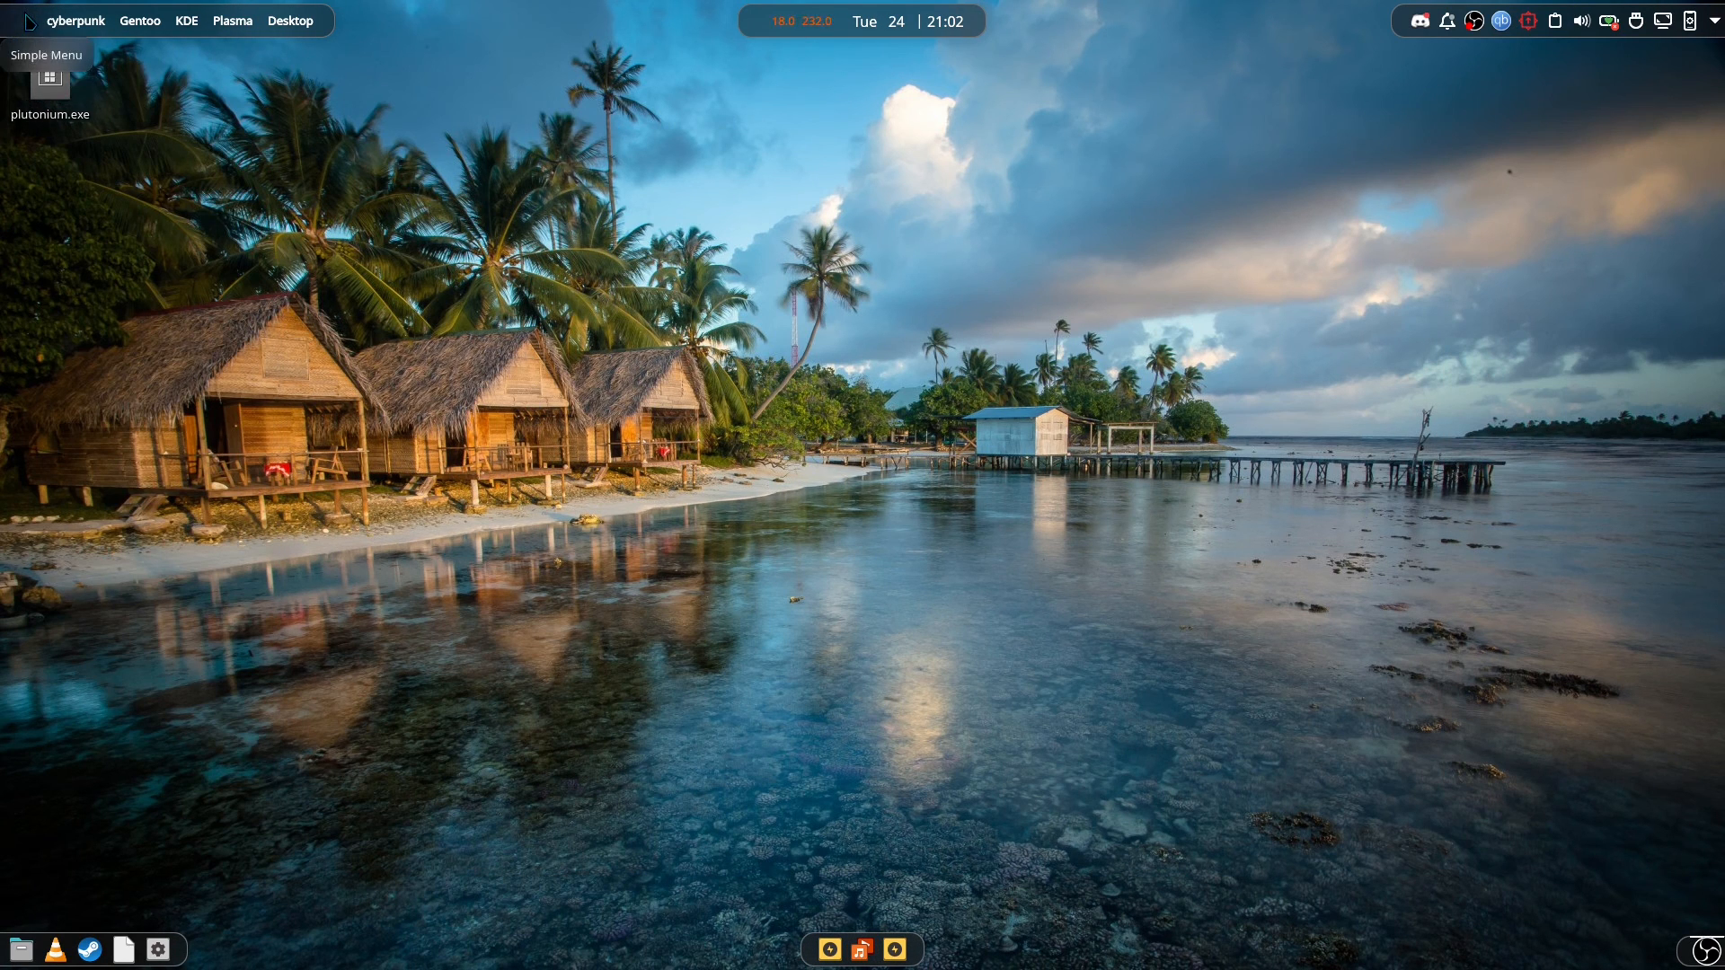
Open the Simple Menu and the Panon widget on the cyberpunk layout.
click(29, 21)
click(30, 20)
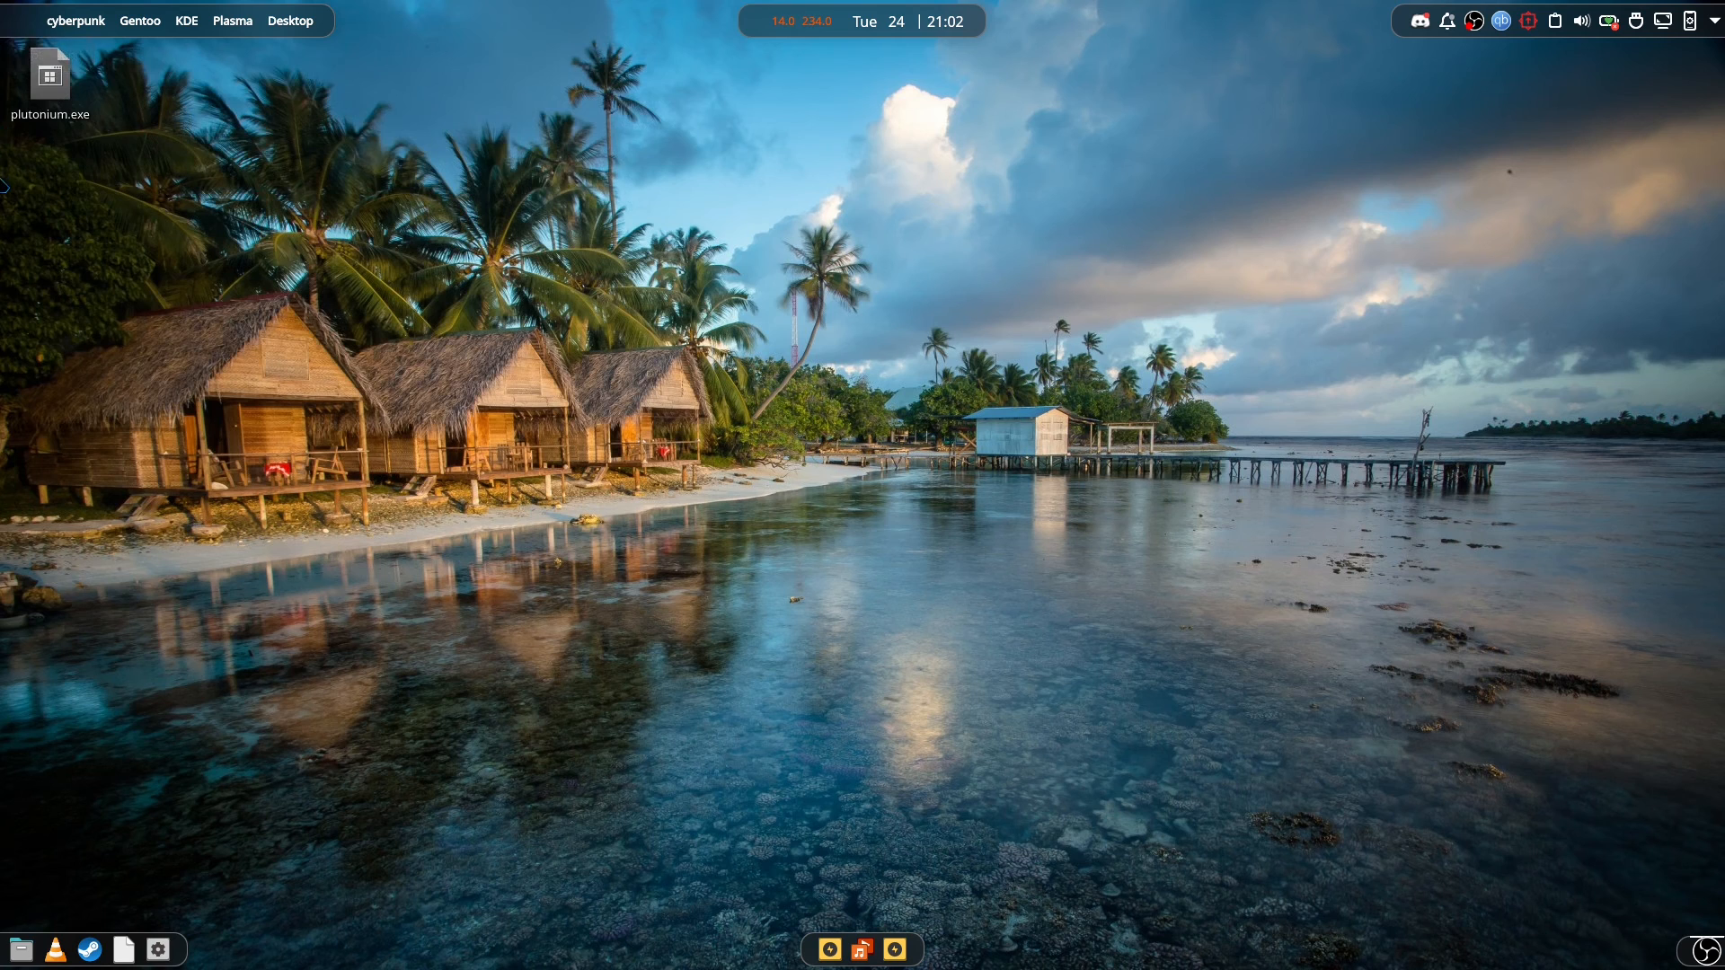
click(862, 958)
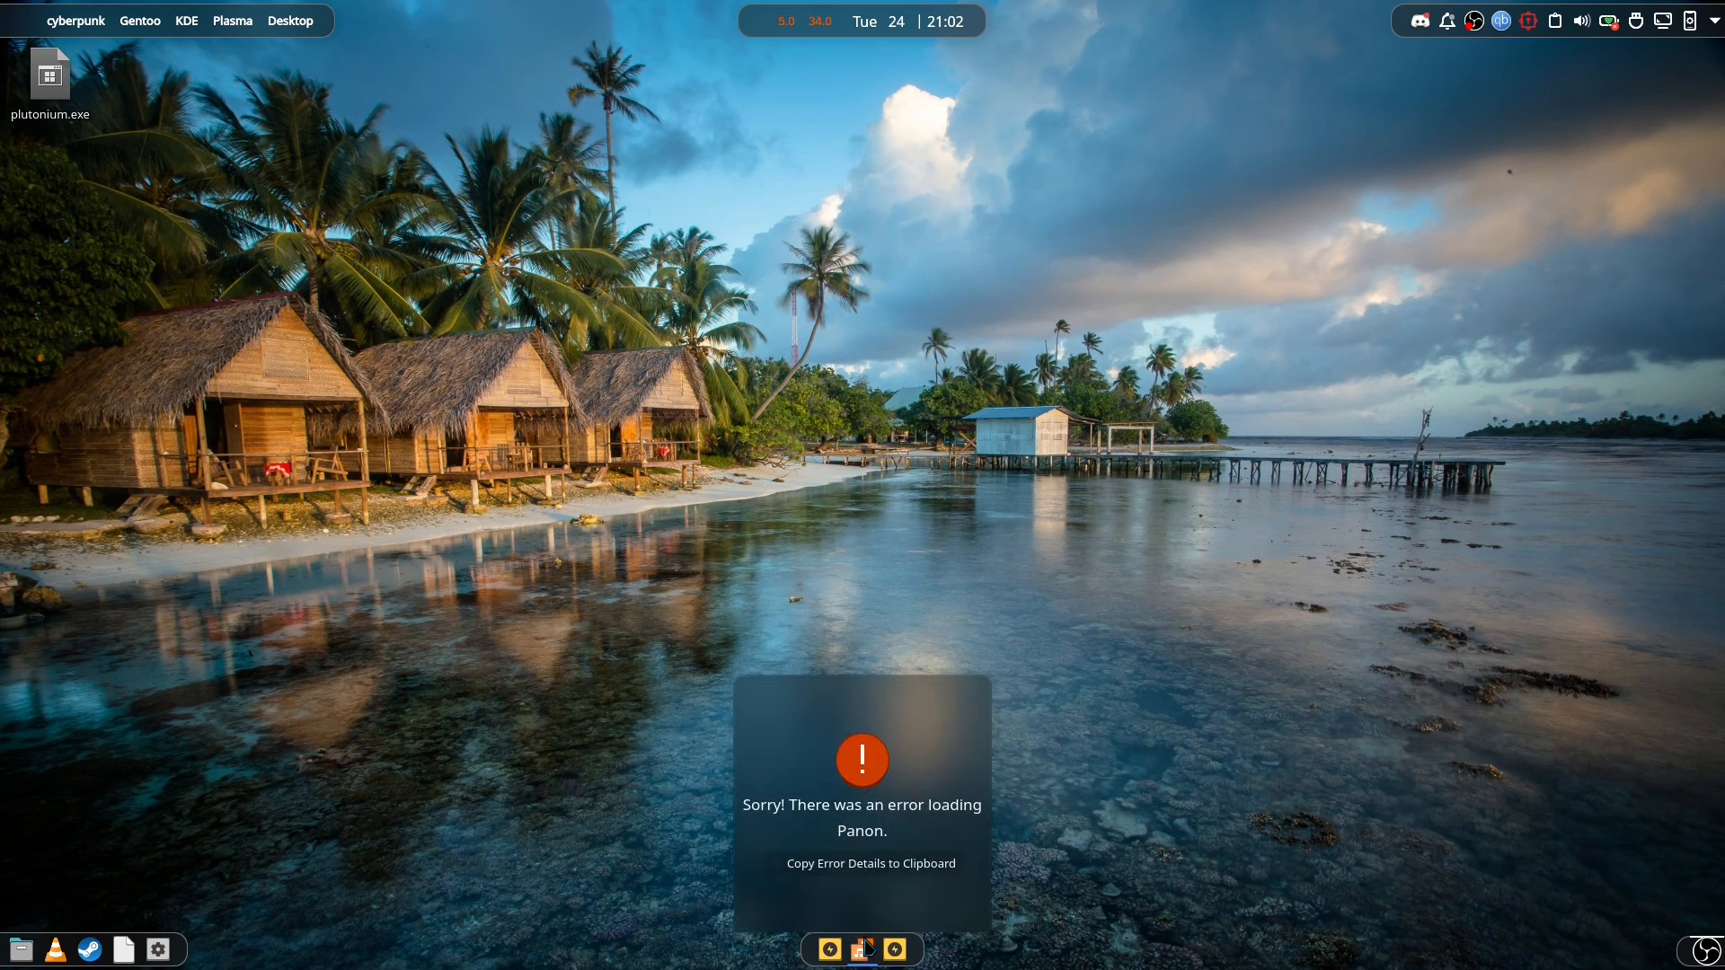
click(862, 951)
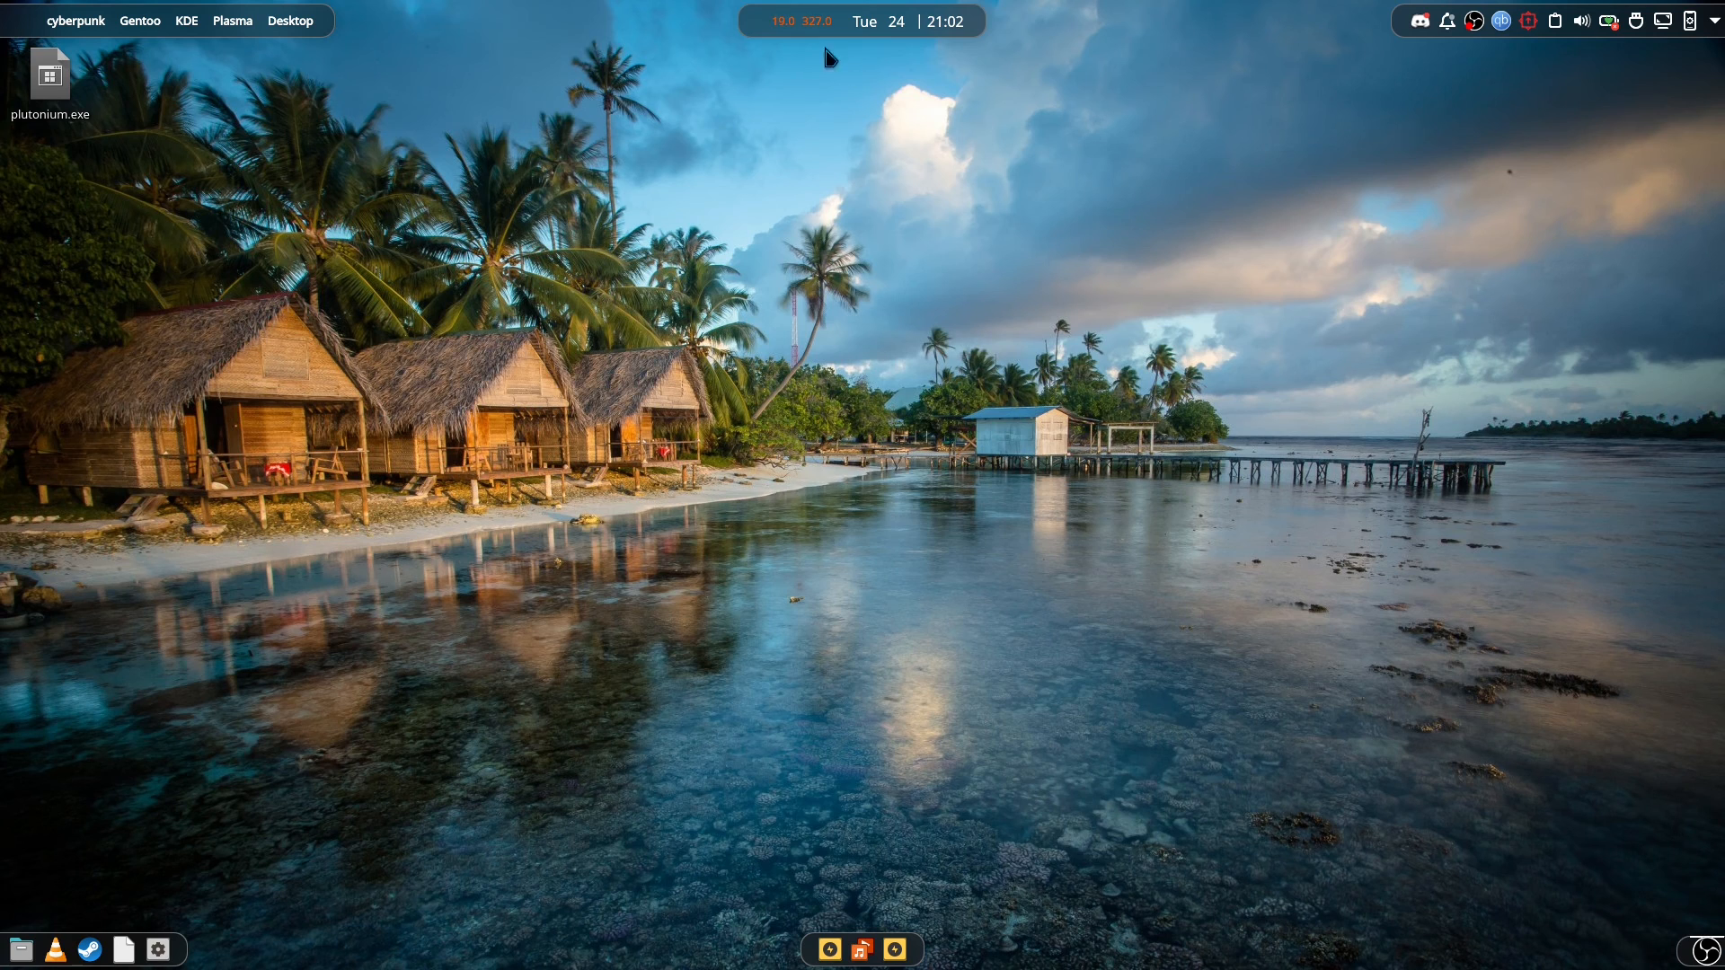
right_click(757, 31)
mouse_move(831, 88)
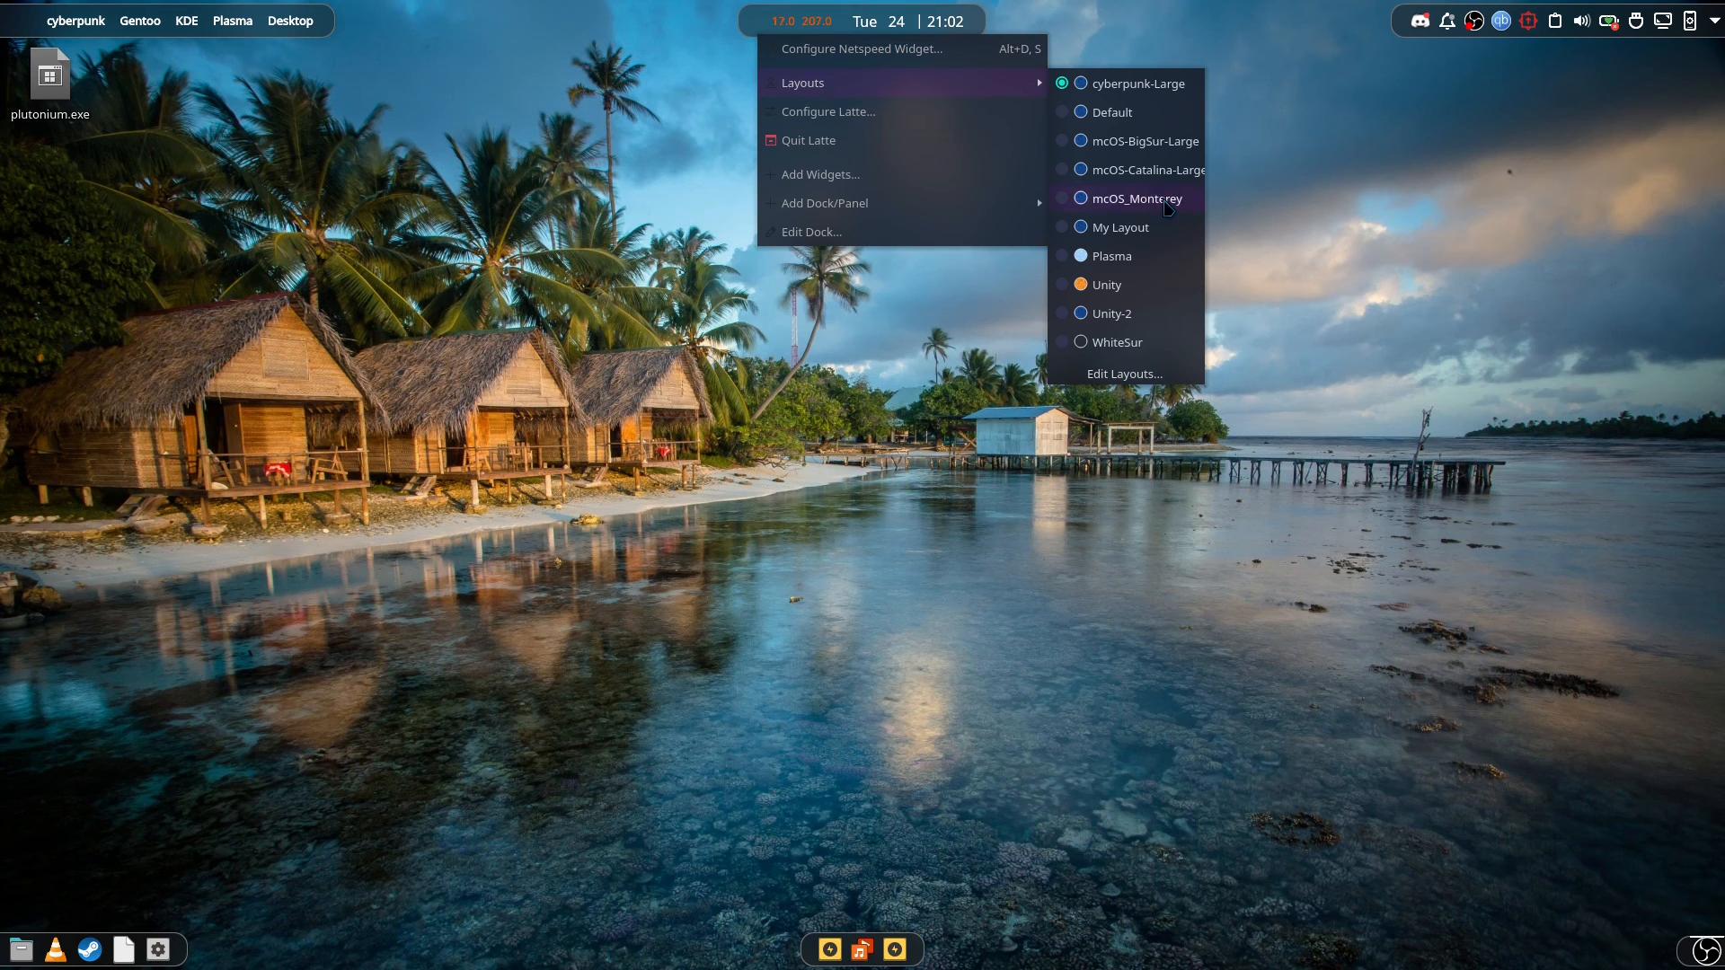
click(1019, 636)
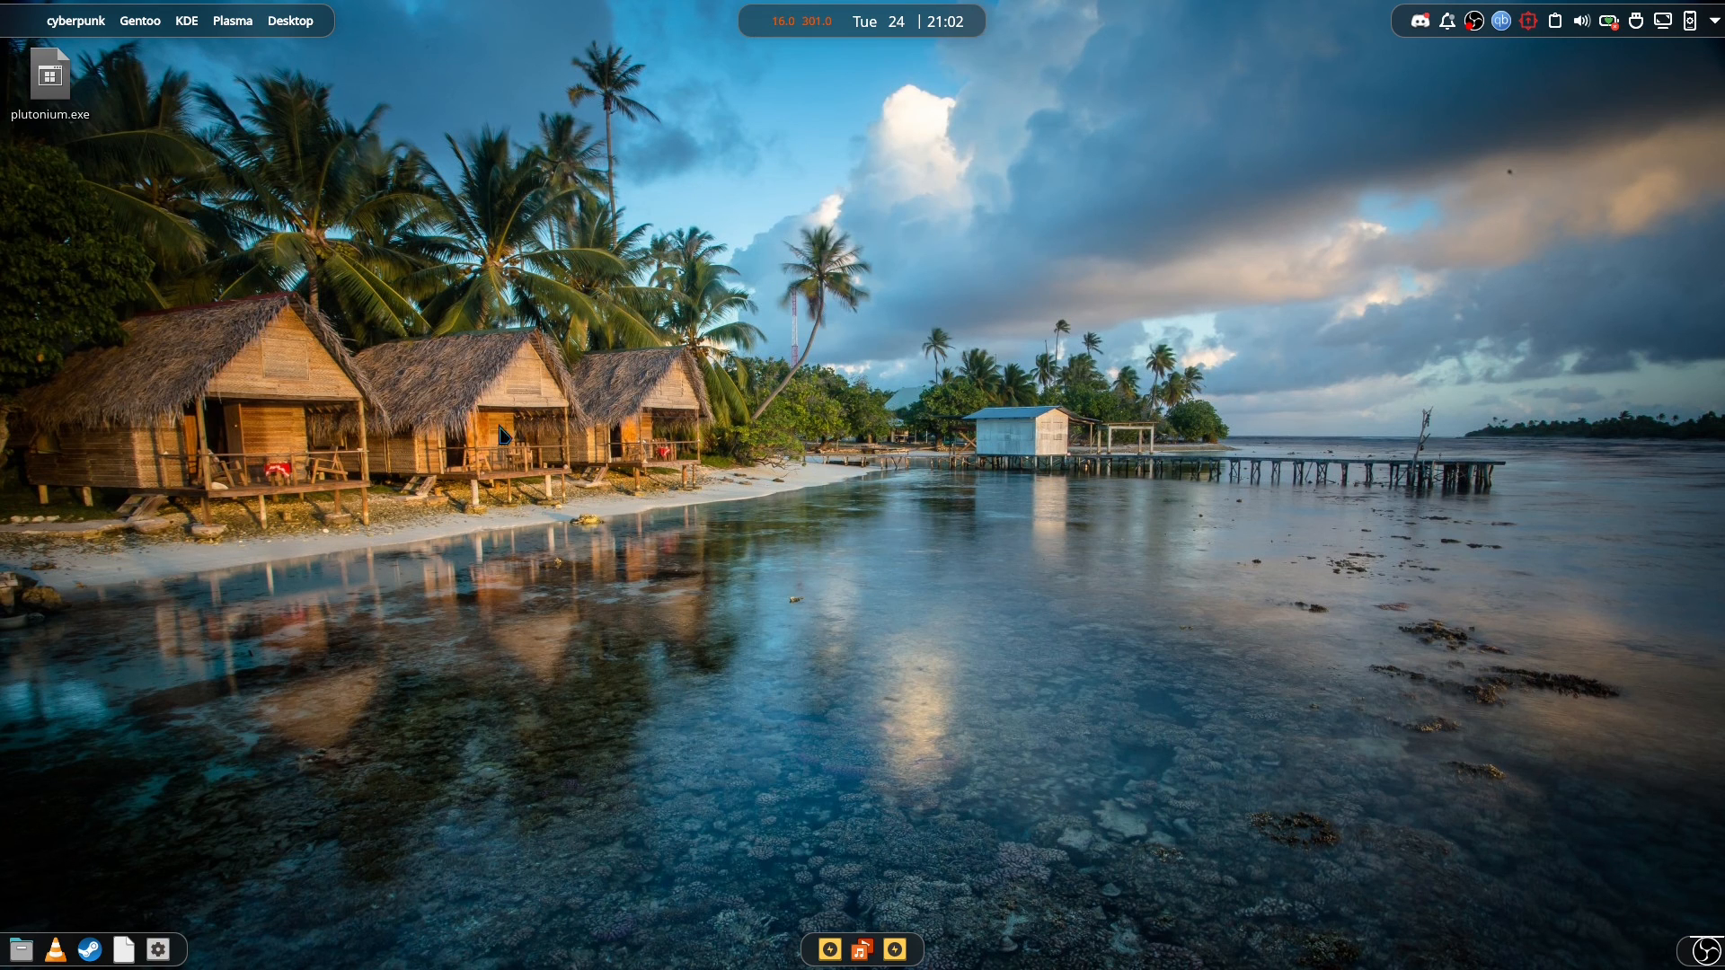
Switch the Latte layout to My Layout.
right_click(773, 12)
mouse_move(864, 85)
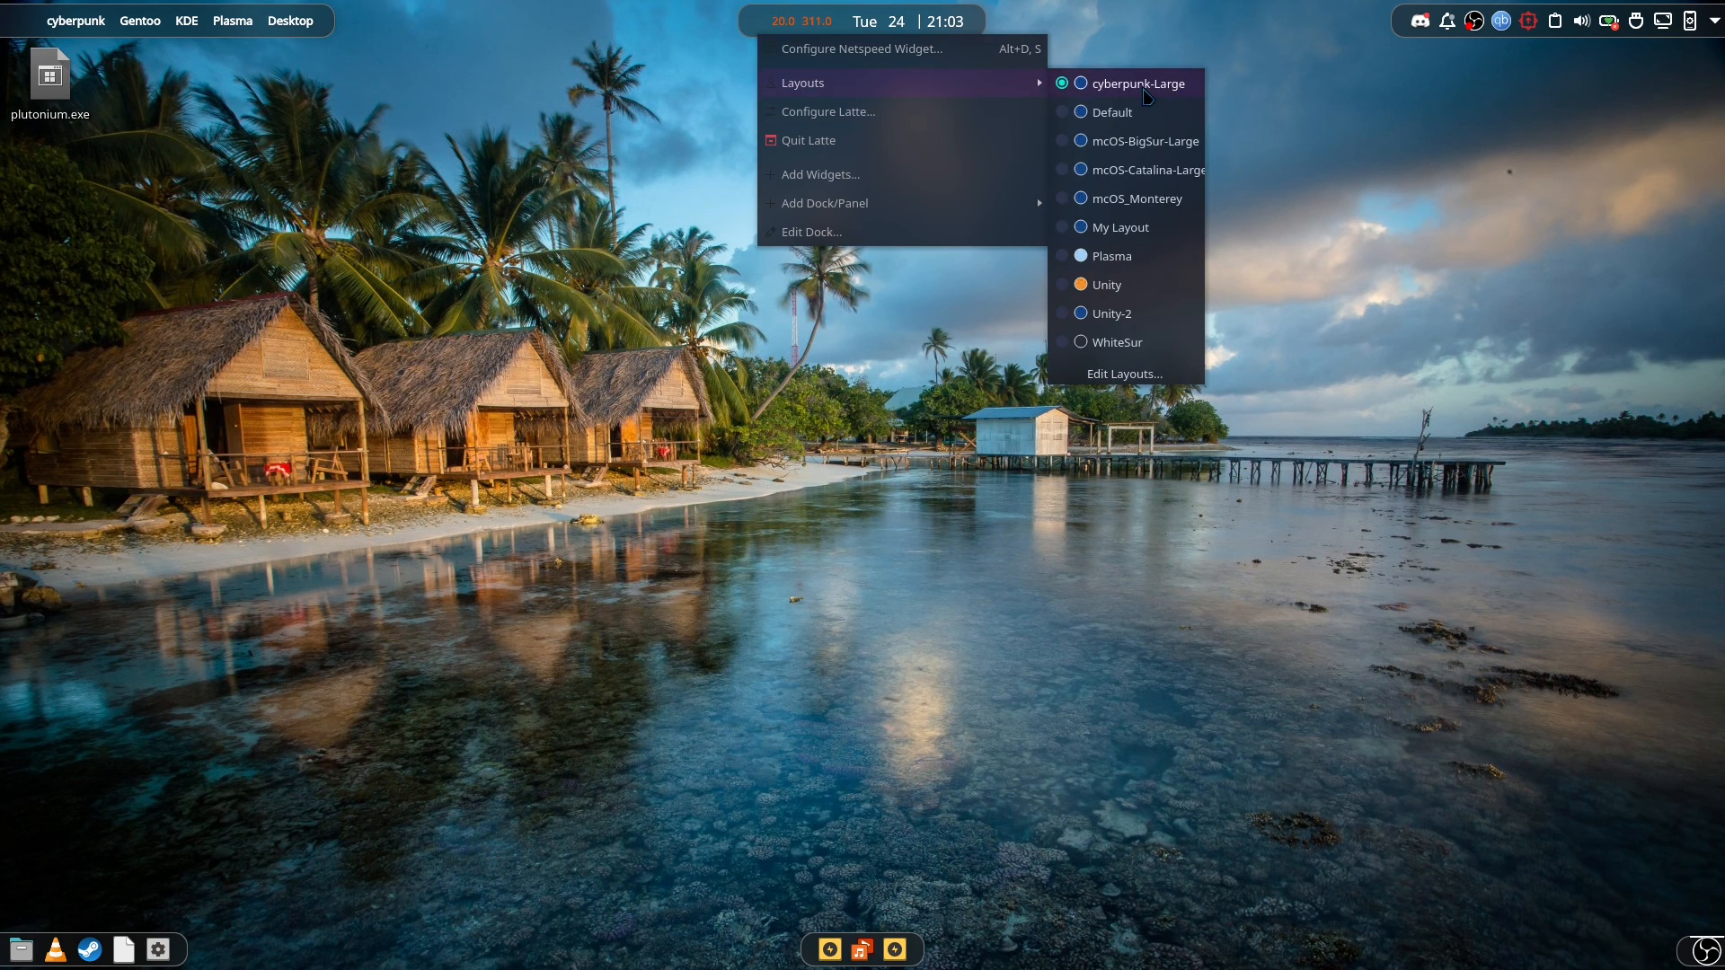
click(1144, 226)
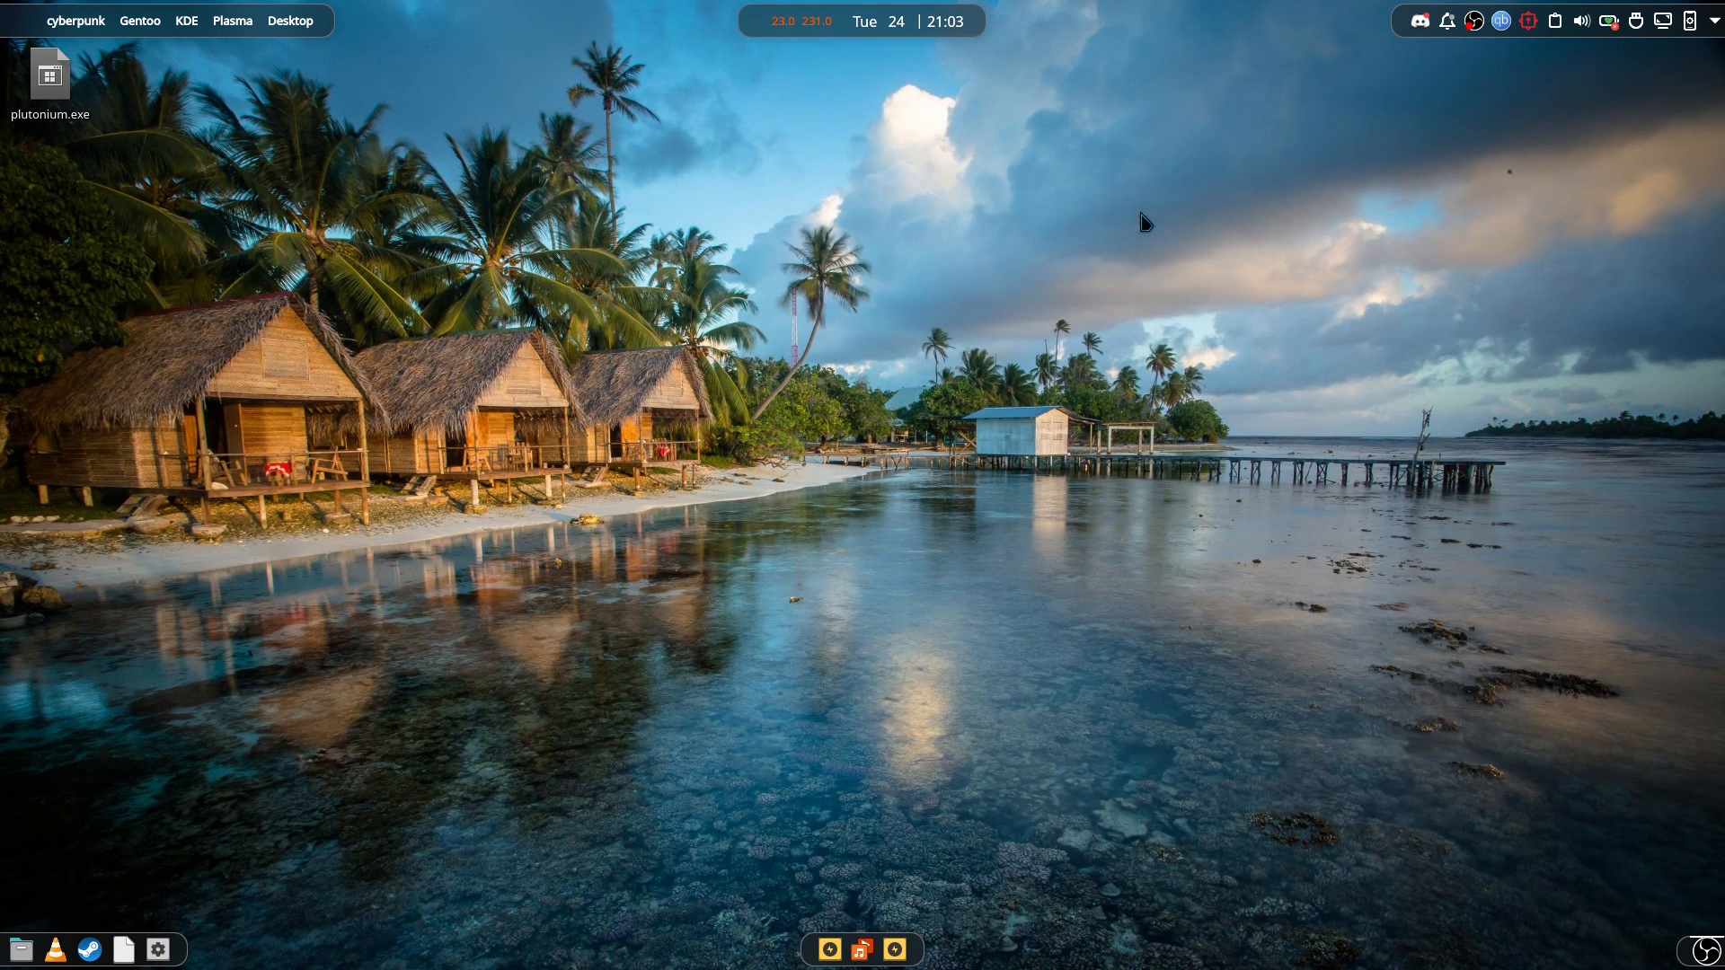